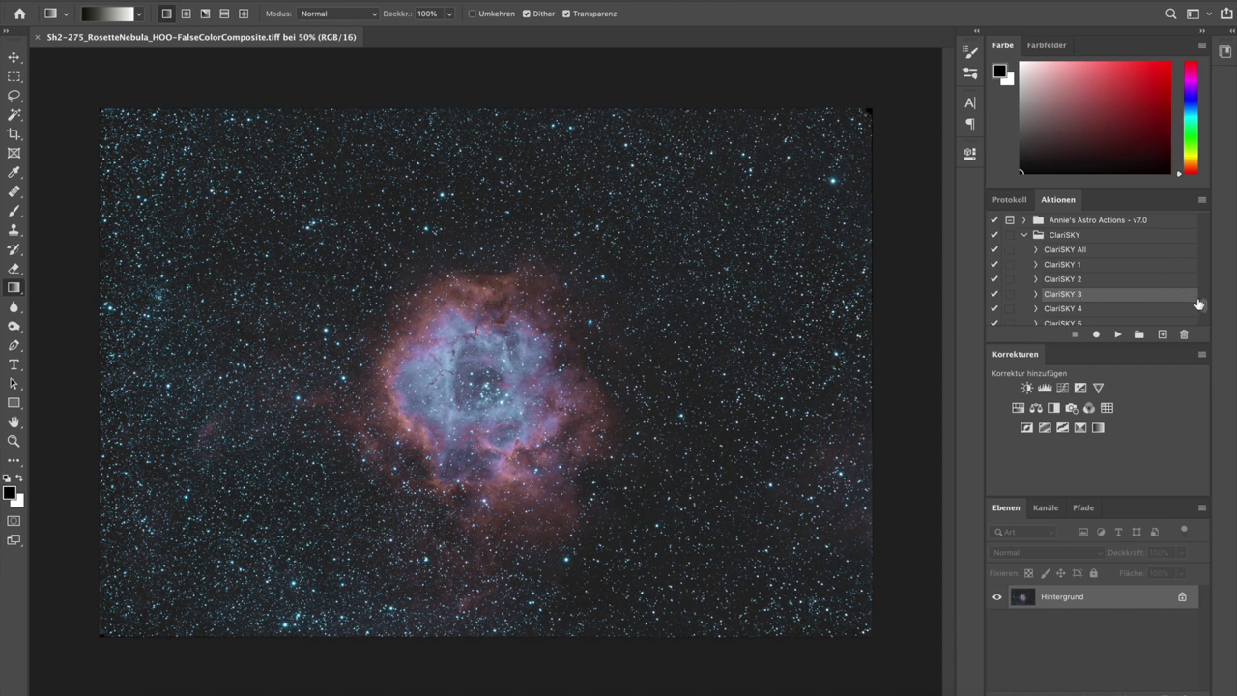
Find the LABColor Boost action and examine its recorded mode conversion and curves commands.
left_click_drag(1206, 309, 1205, 245)
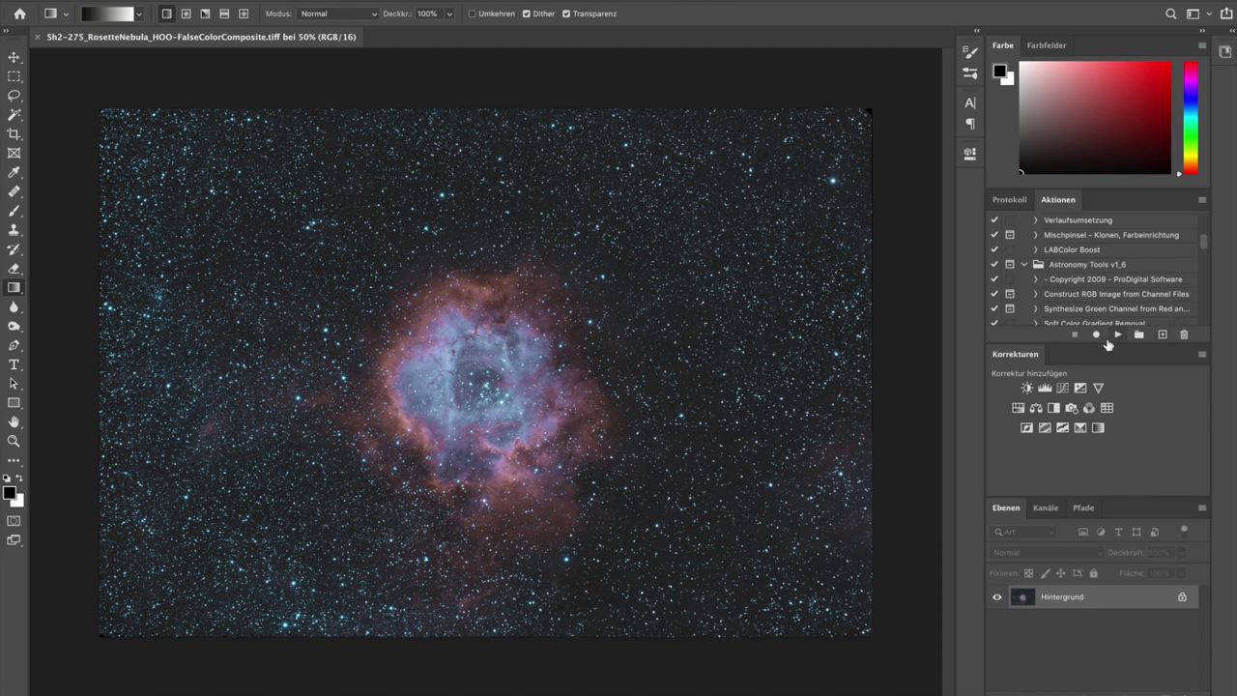
left_click(132, 1)
left_click_drag(1207, 245, 1206, 251)
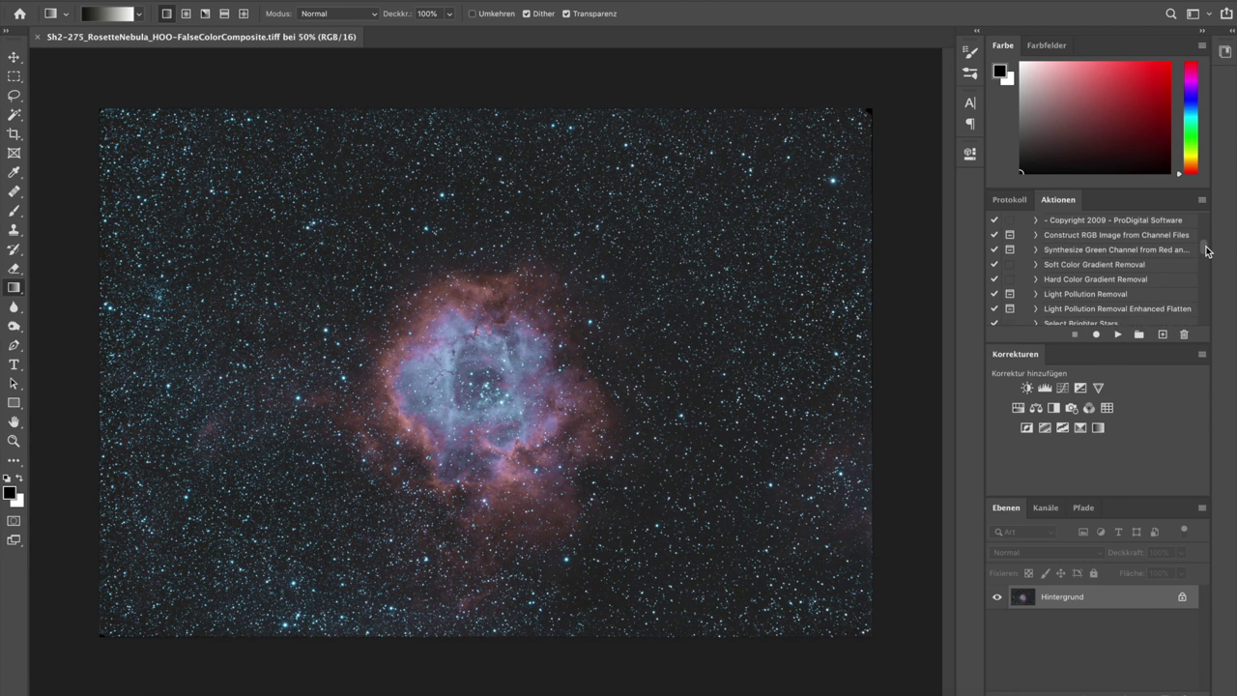
left_click_drag(1207, 250, 1206, 248)
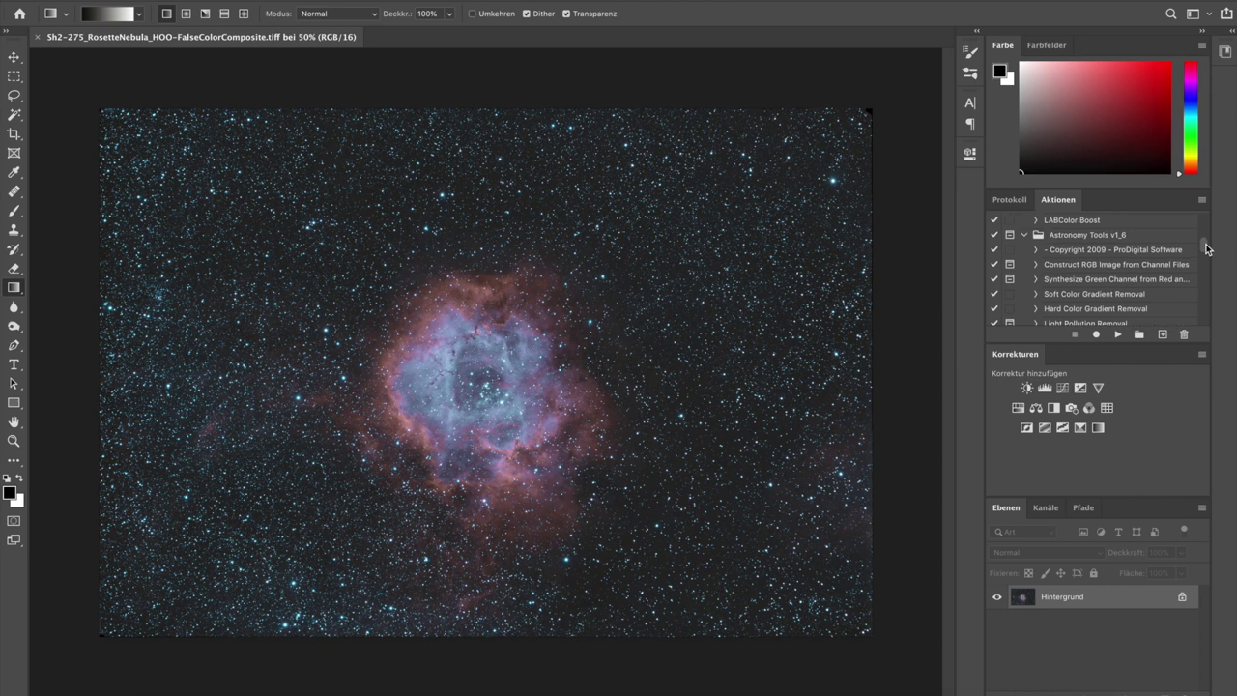
left_click_drag(1207, 250, 1207, 246)
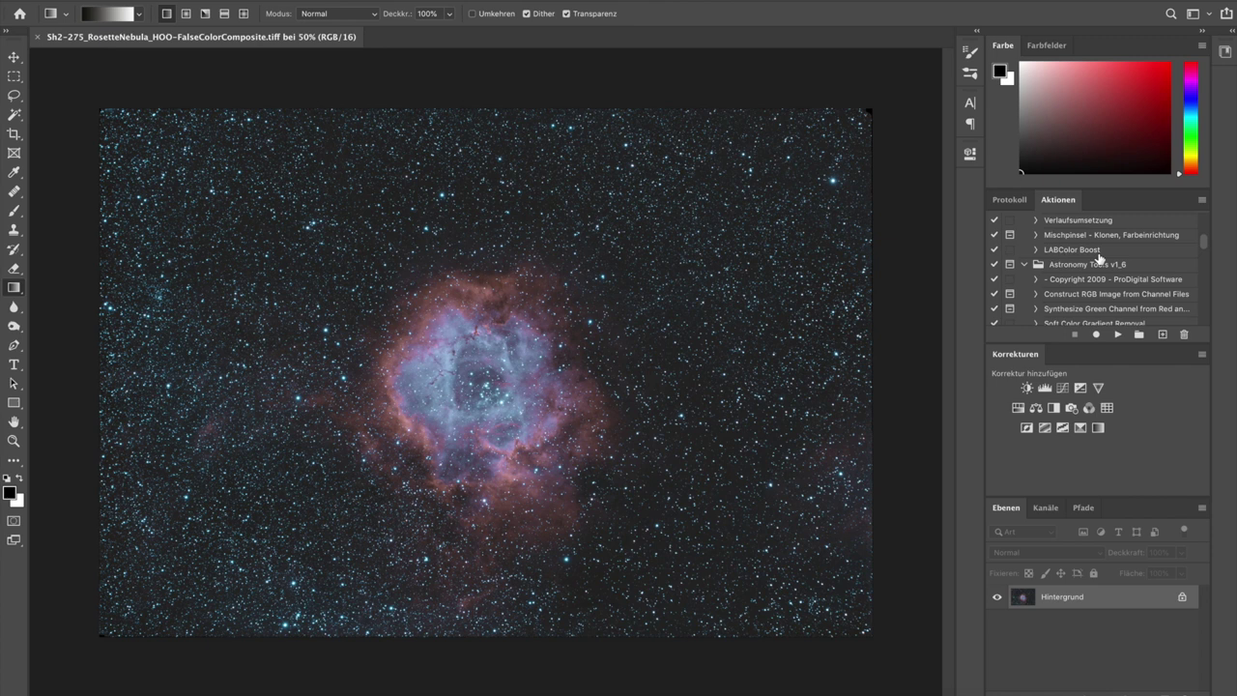
left_click(1036, 251)
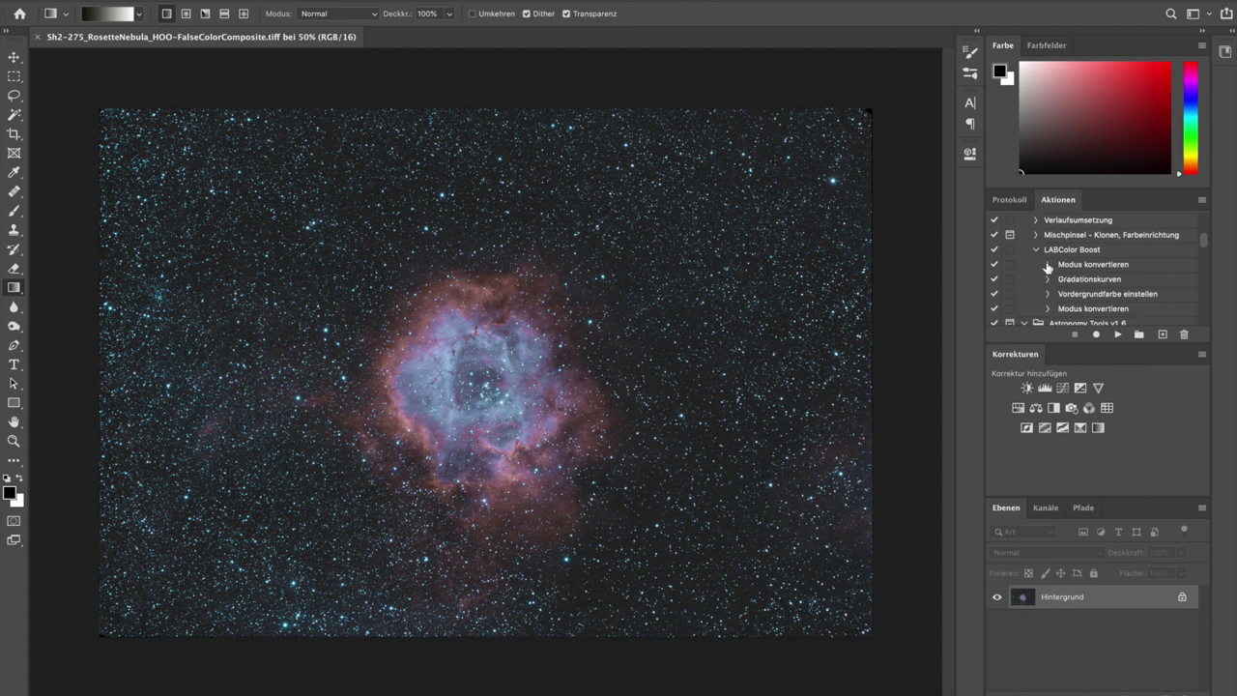
left_click(1048, 264)
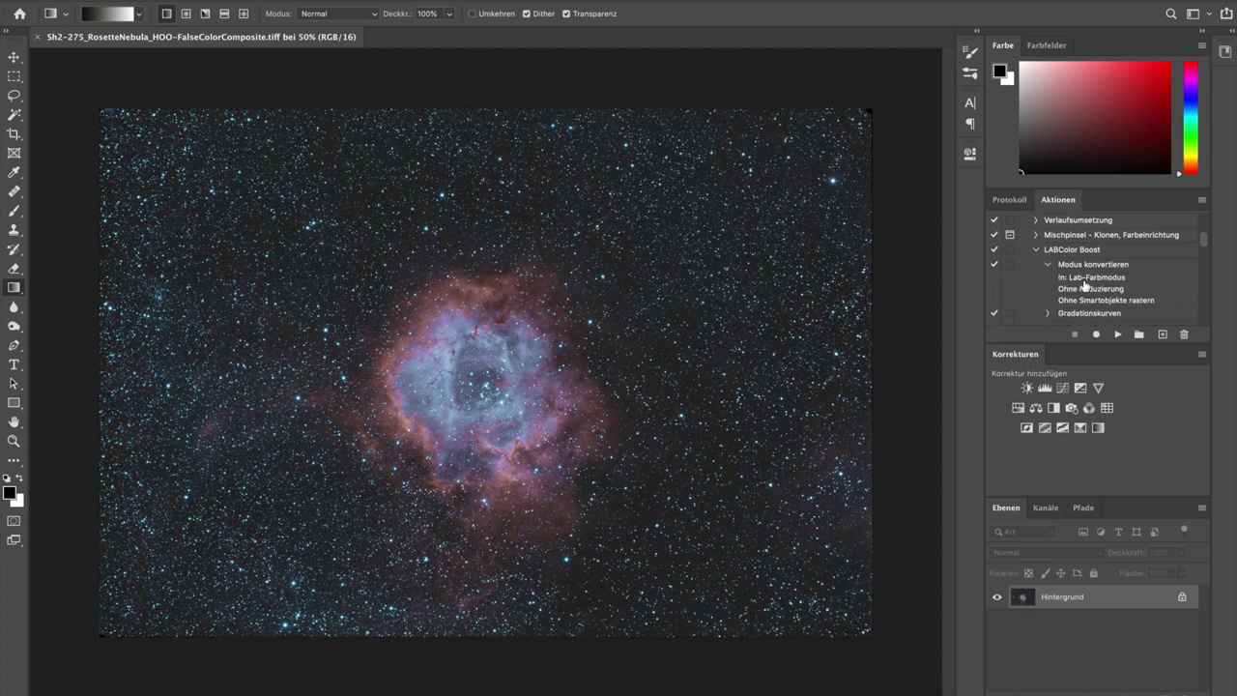
left_click(1048, 265)
left_click(1047, 279)
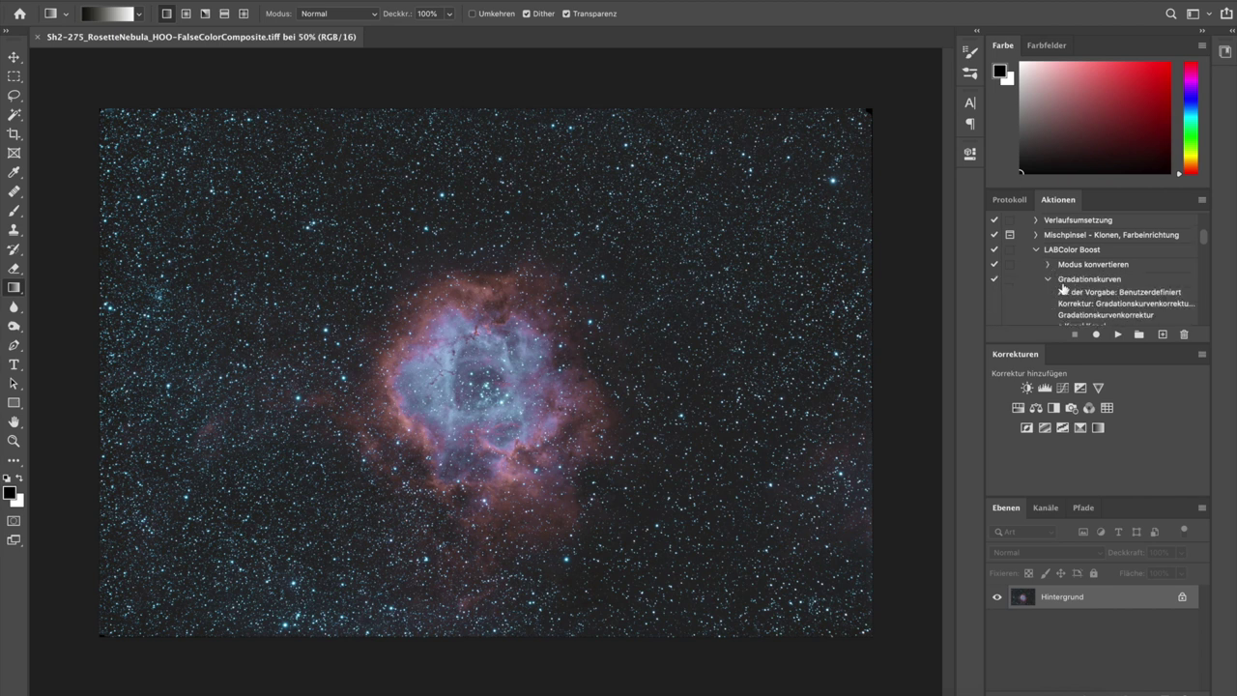
left_click(1048, 280)
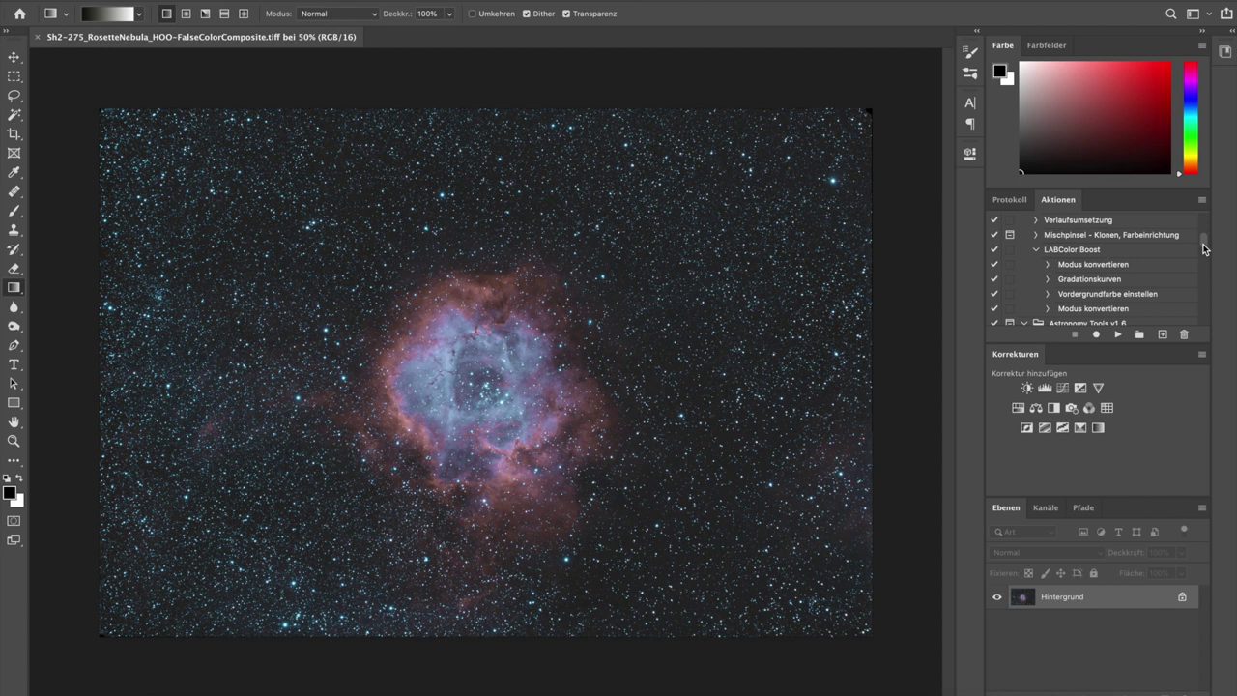
left_click(1037, 250)
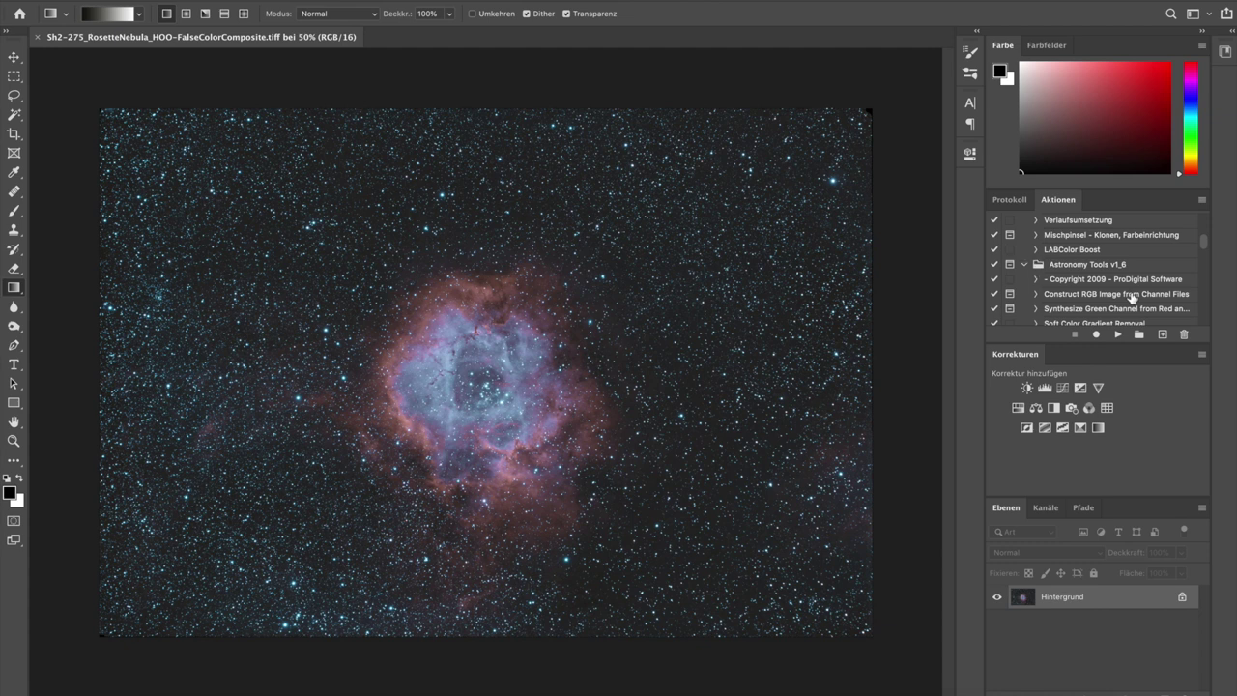
Look through the noise reduction and star enhancement actions in the Astronomy Tools v1_6 set.
scroll(1207, 246, "down", 1)
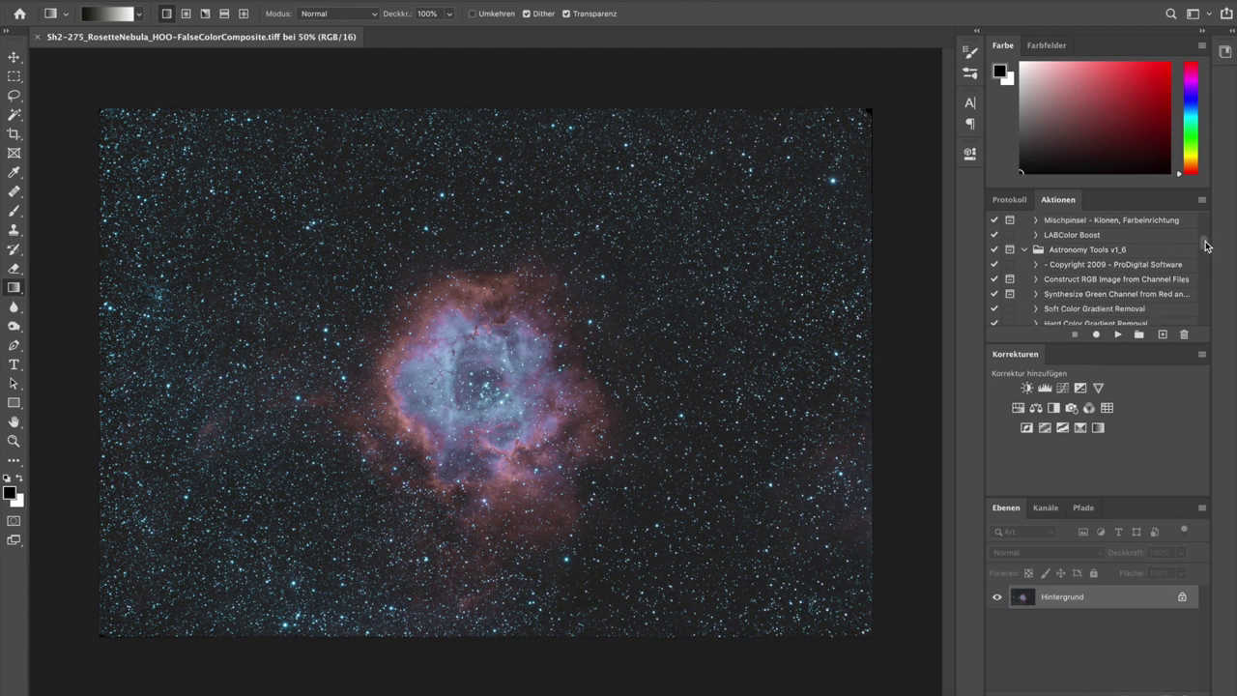
left_click(1025, 250)
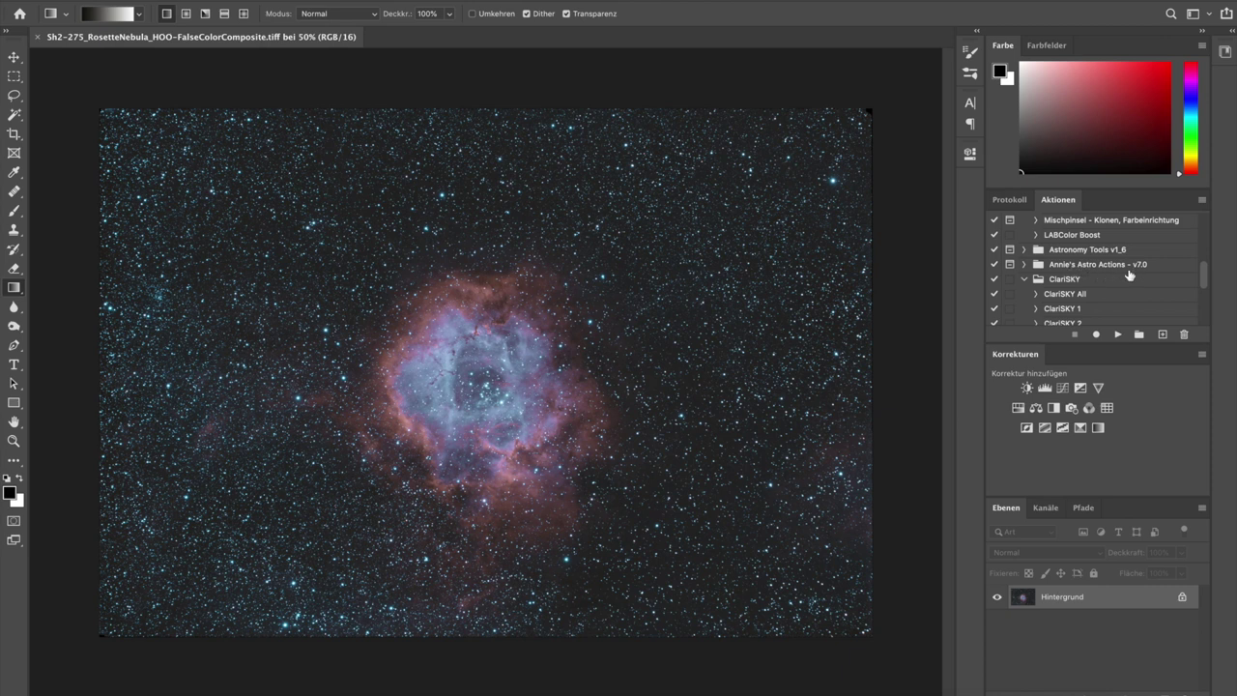
left_click(1025, 251)
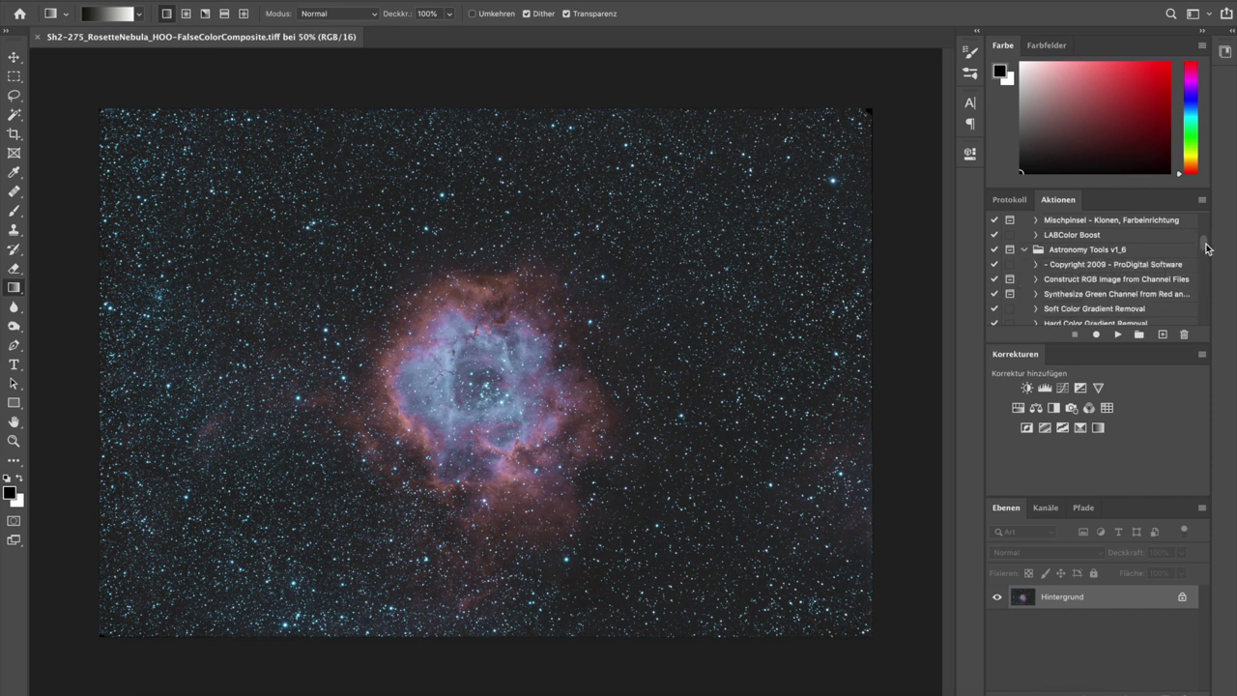
left_click_drag(1205, 244, 1206, 274)
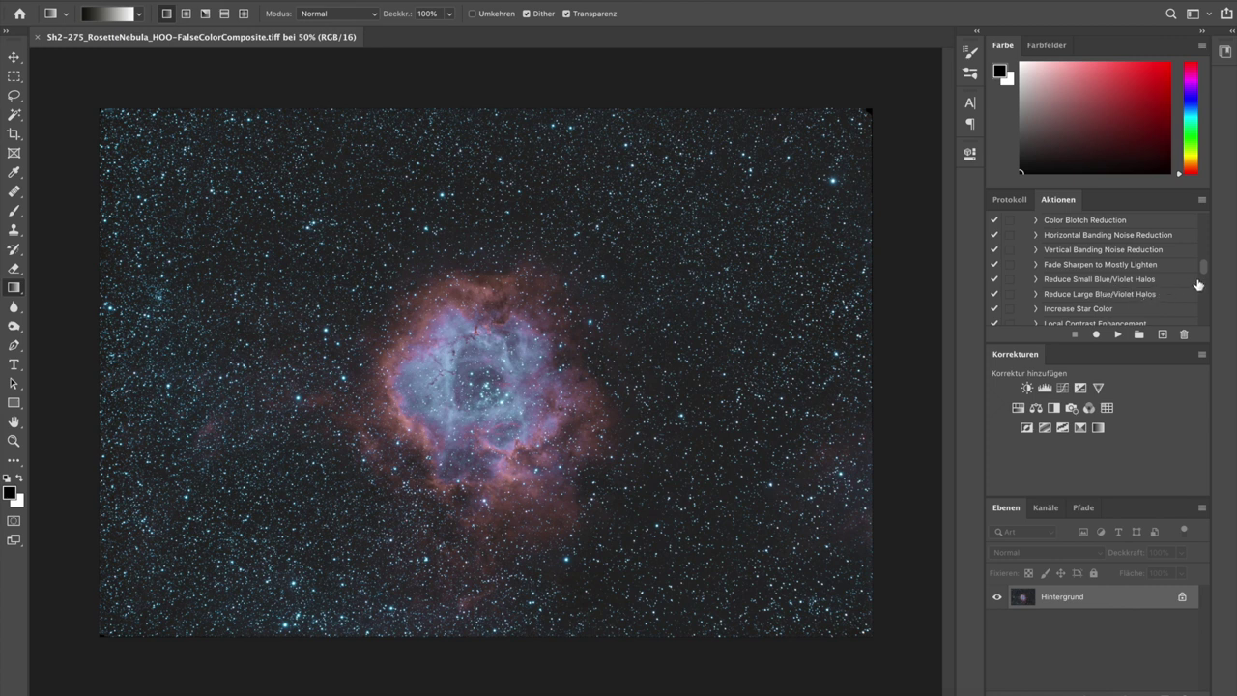
left_click_drag(1206, 268, 1206, 277)
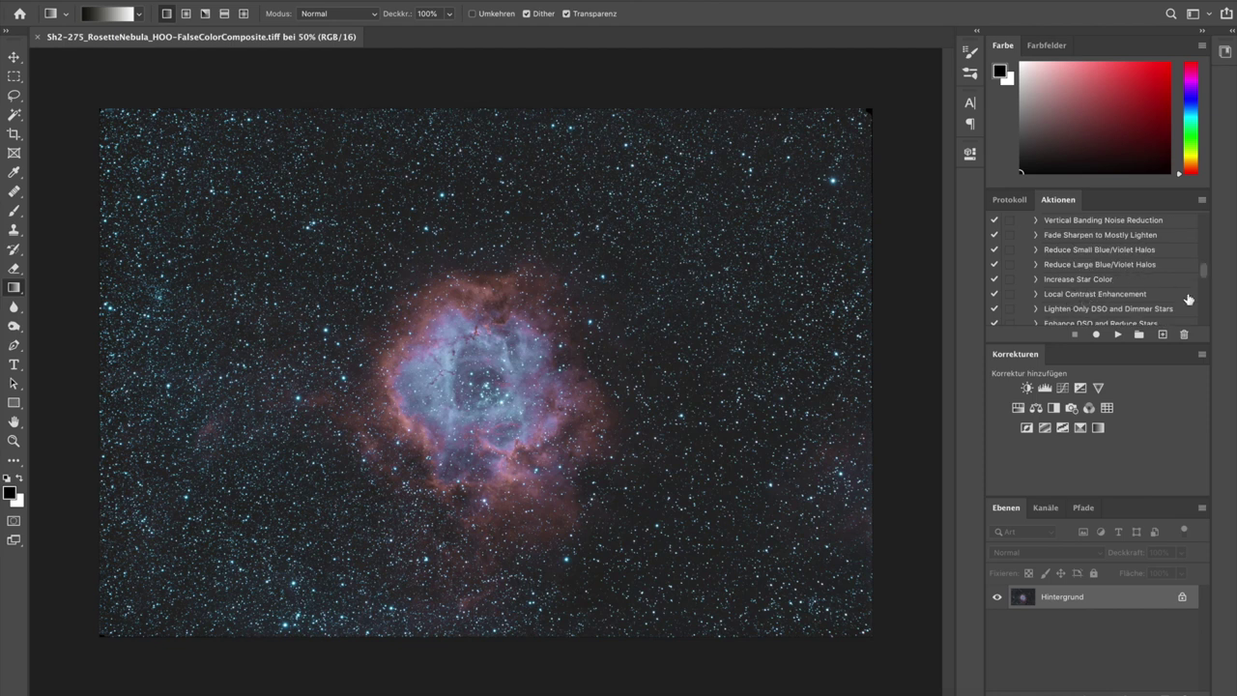
left_click_drag(1206, 278, 1206, 273)
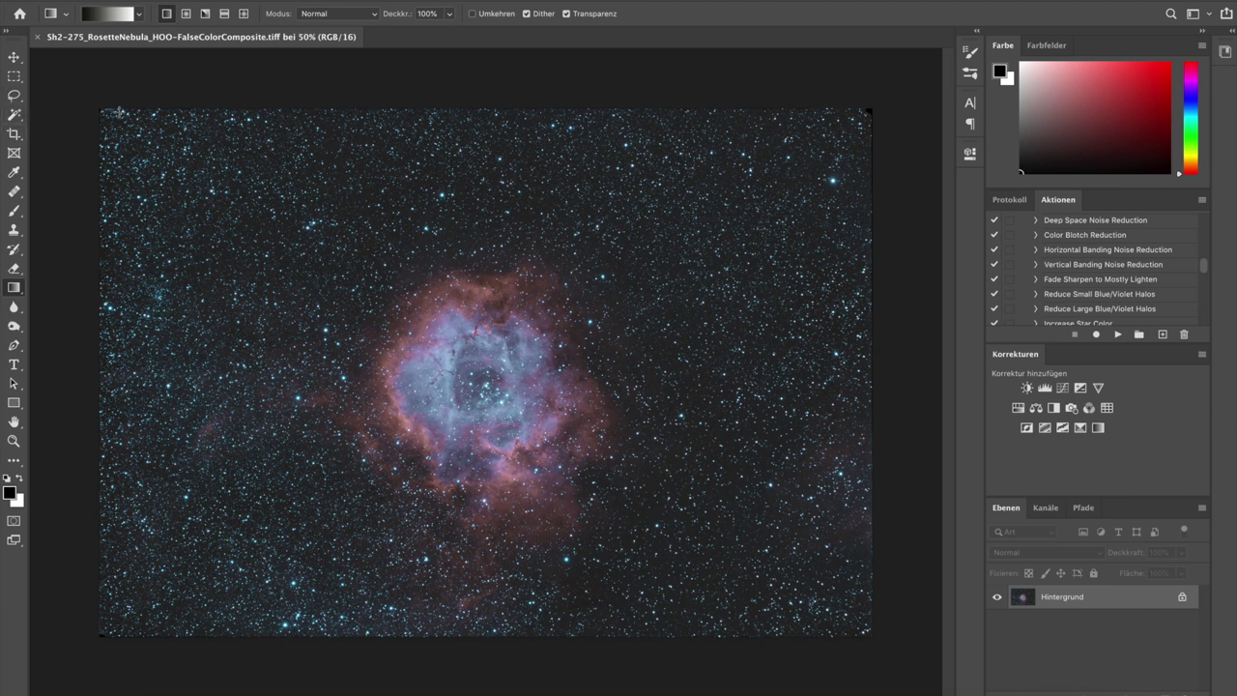
Crop the image to a 3:2 landscape ratio, trimming the narrow dark edges and keeping the nebula centred.
left_click(13, 135)
left_click_drag(98, 103, 102, 109)
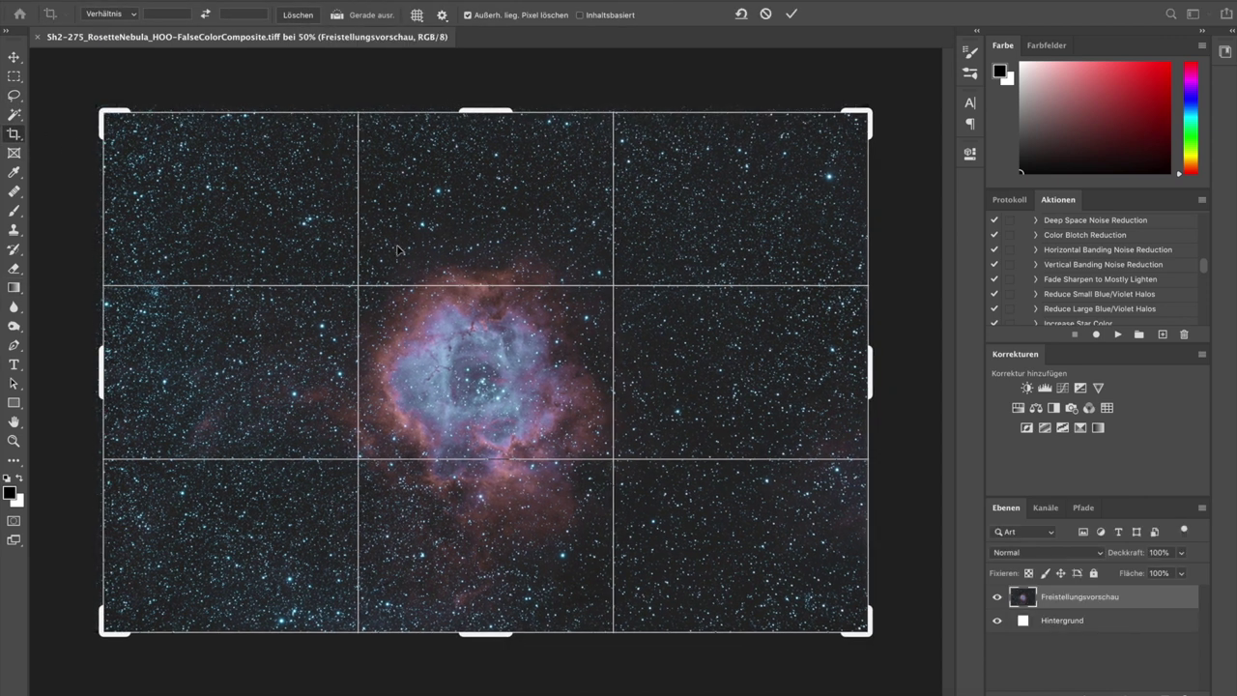
left_click(127, 18)
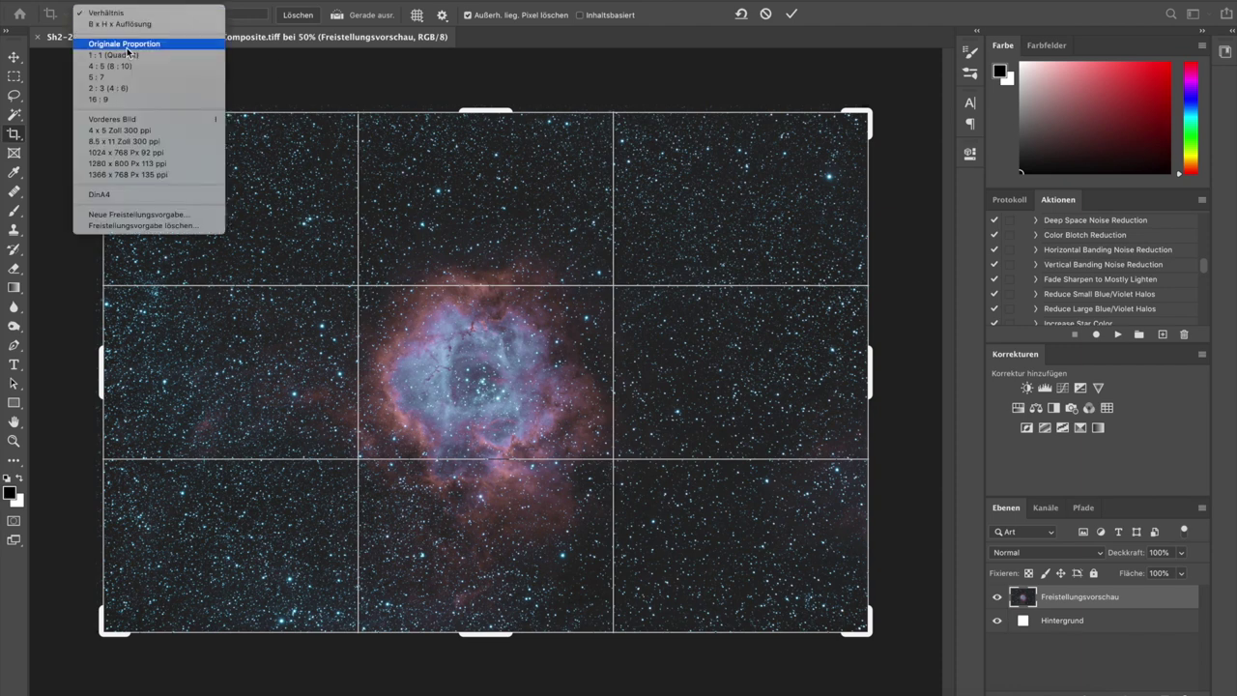
left_click(121, 88)
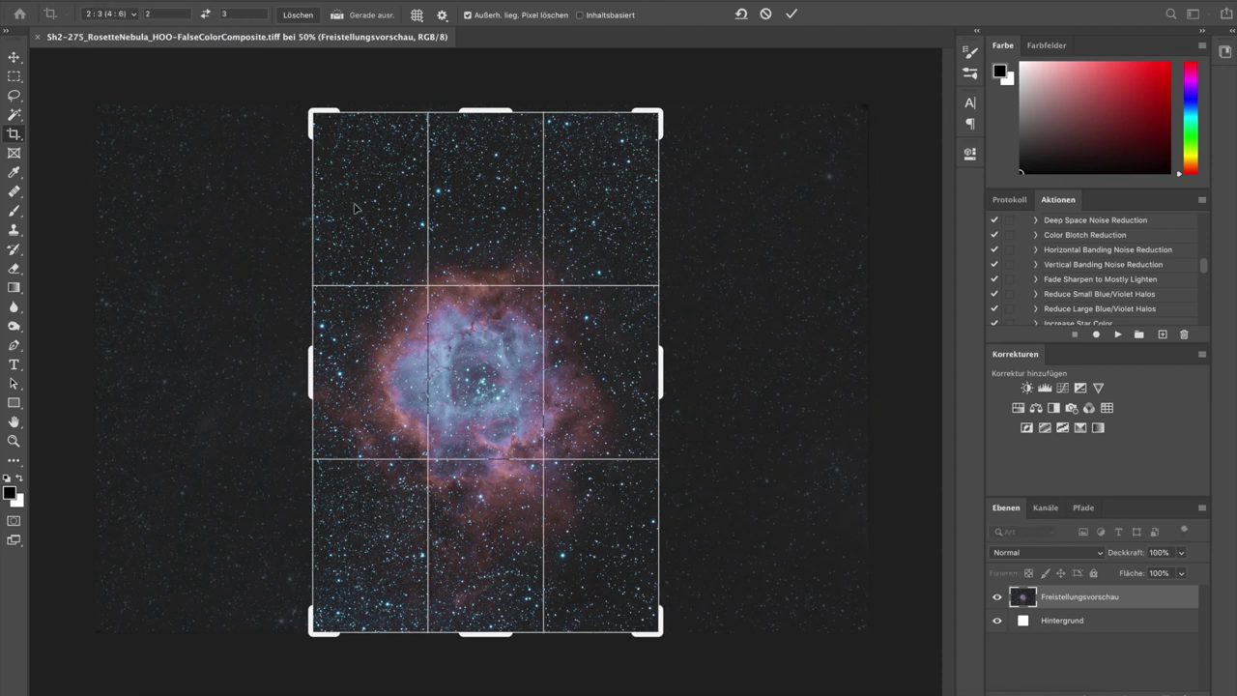
left_click(205, 15)
left_click_drag(236, 210, 170, 164)
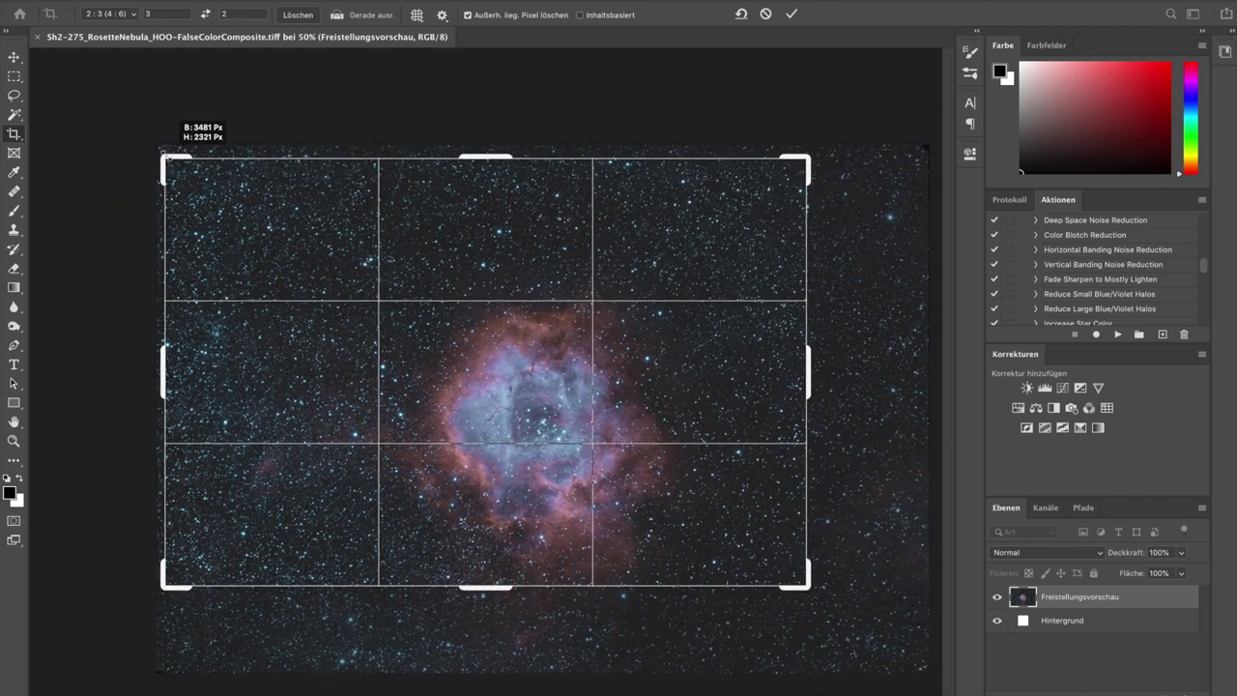
left_click_drag(808, 587, 865, 628)
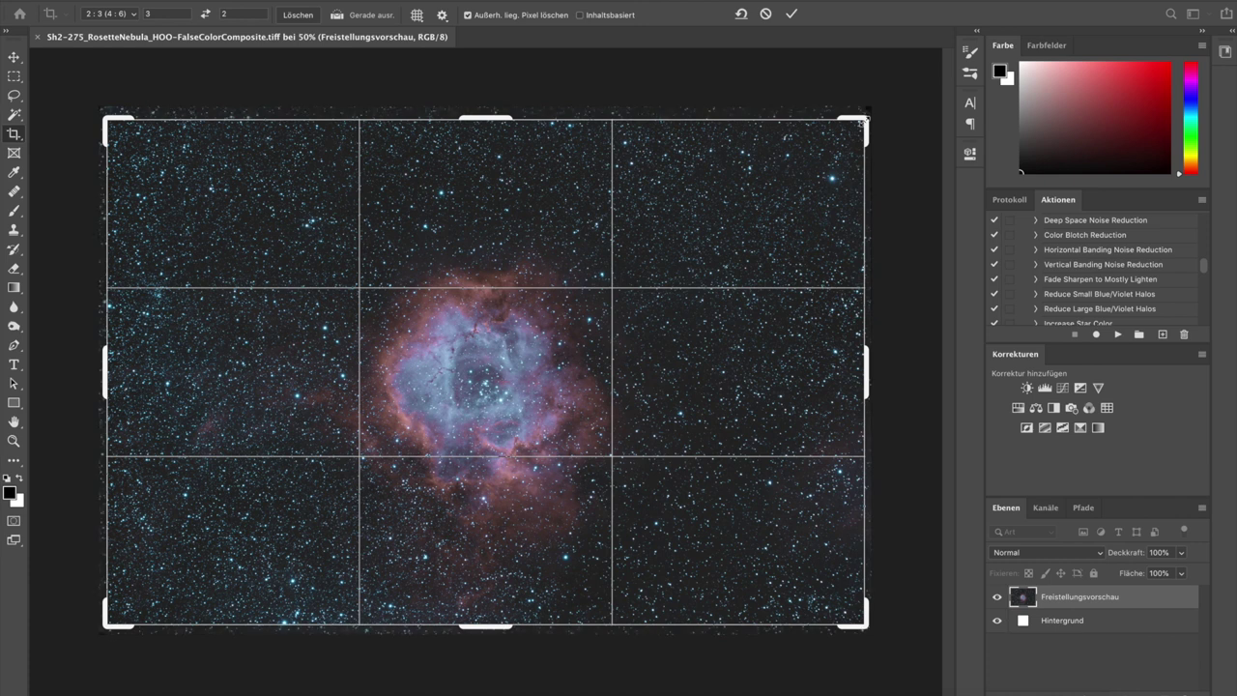
left_click_drag(866, 117, 862, 122)
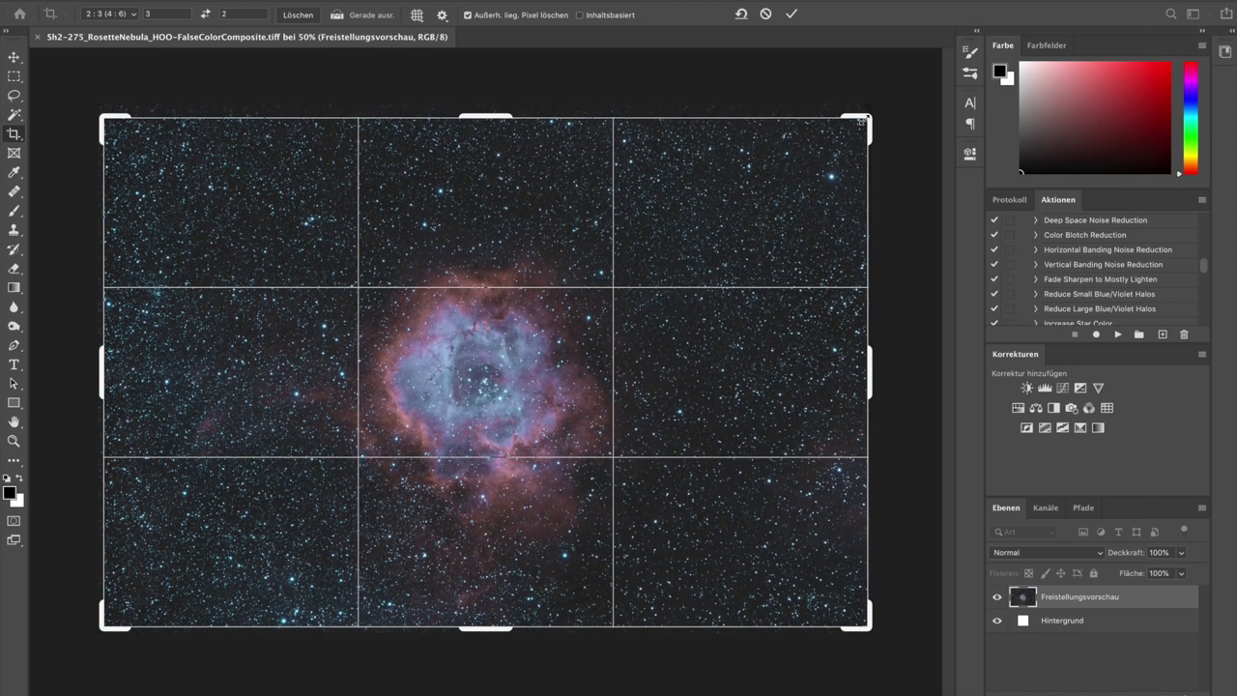
key("Return")
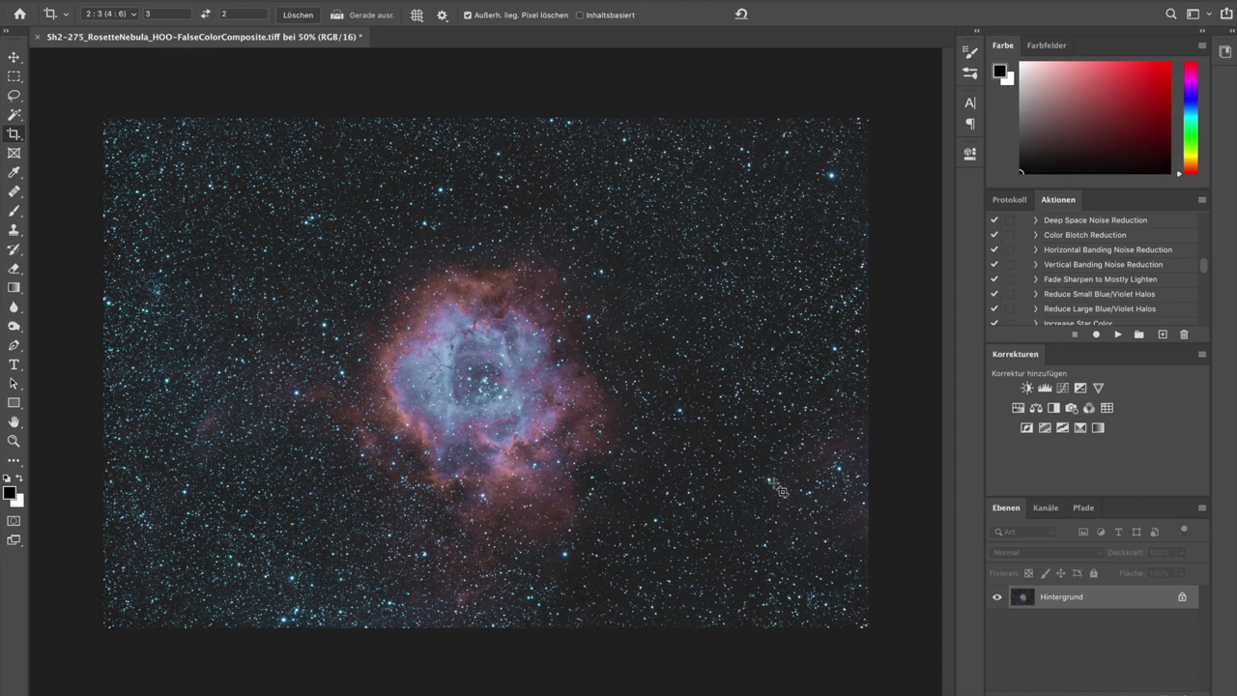
Duplicate the Hintergrund layer and inspect the noise in the star field beside the nebula up close.
left_click_drag(1108, 603, 1163, 689)
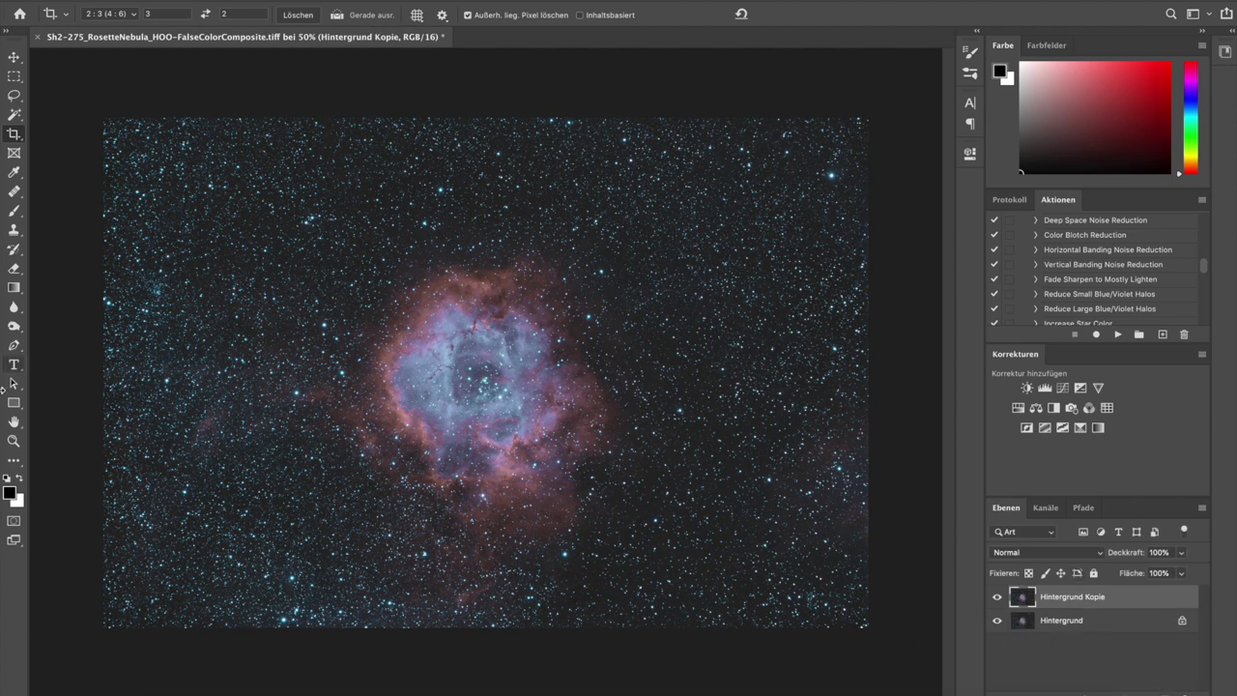
left_click(14, 441)
left_click_drag(702, 320, 735, 324)
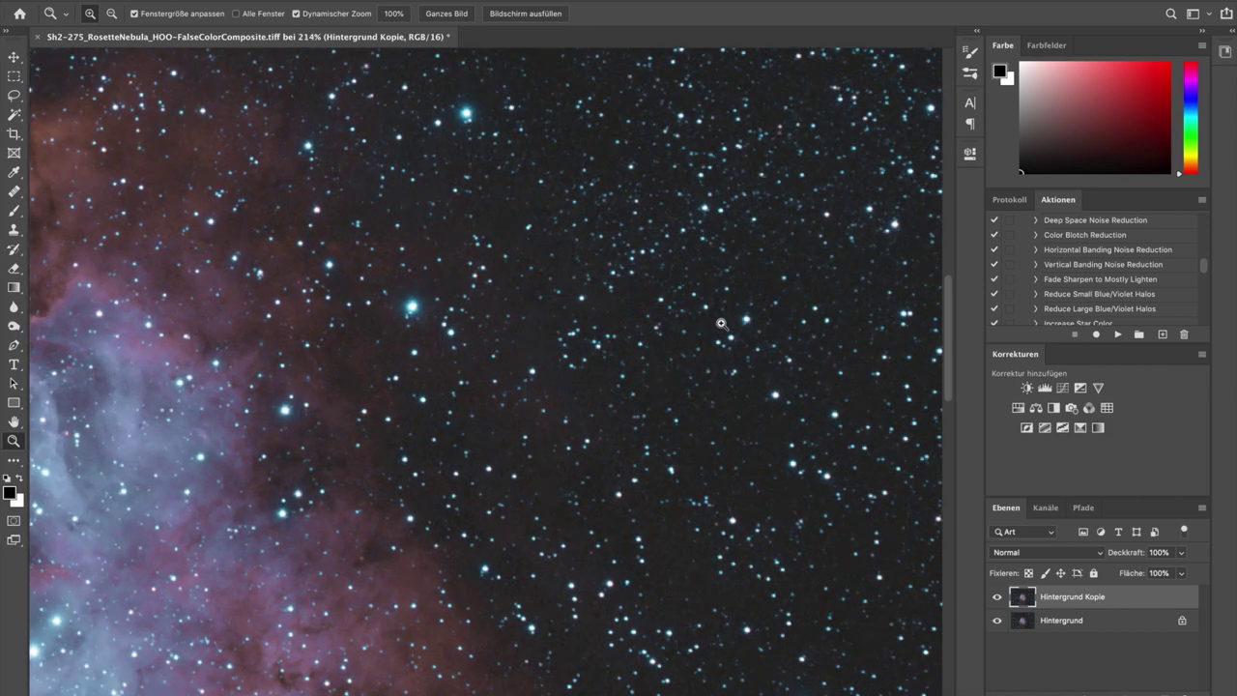
left_click_drag(634, 395, 658, 394)
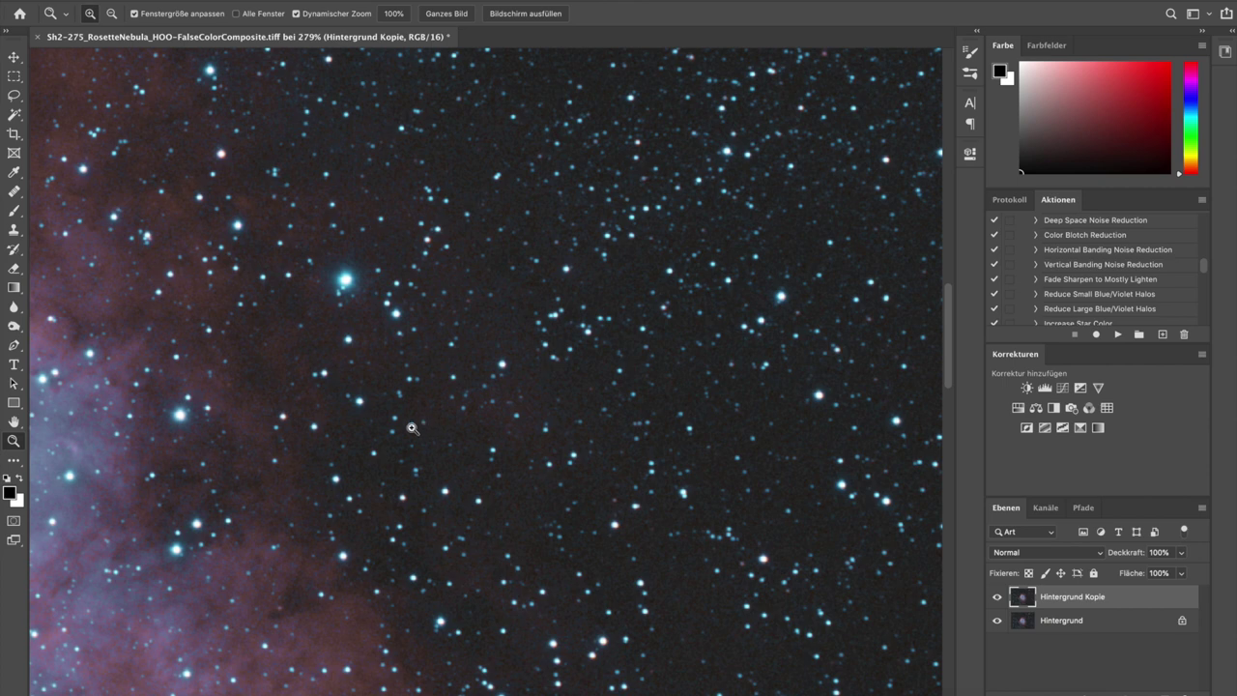
left_click_drag(481, 408, 449, 406)
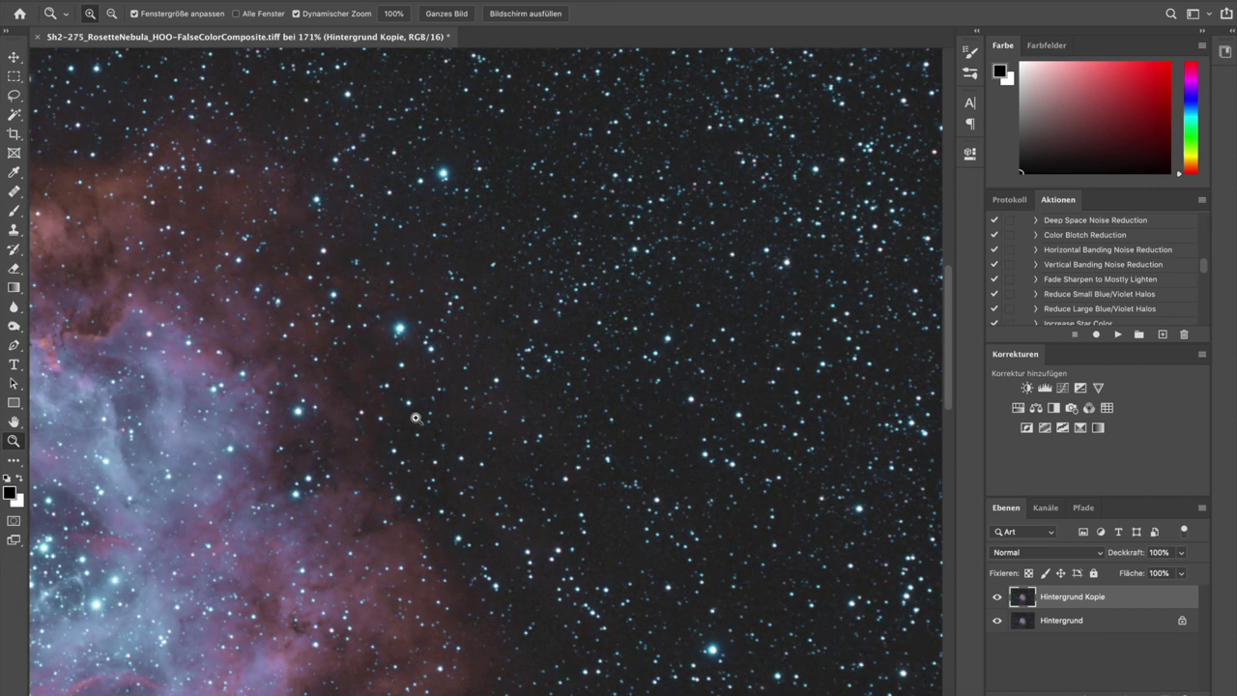
left_click_drag(435, 212, 342, 219)
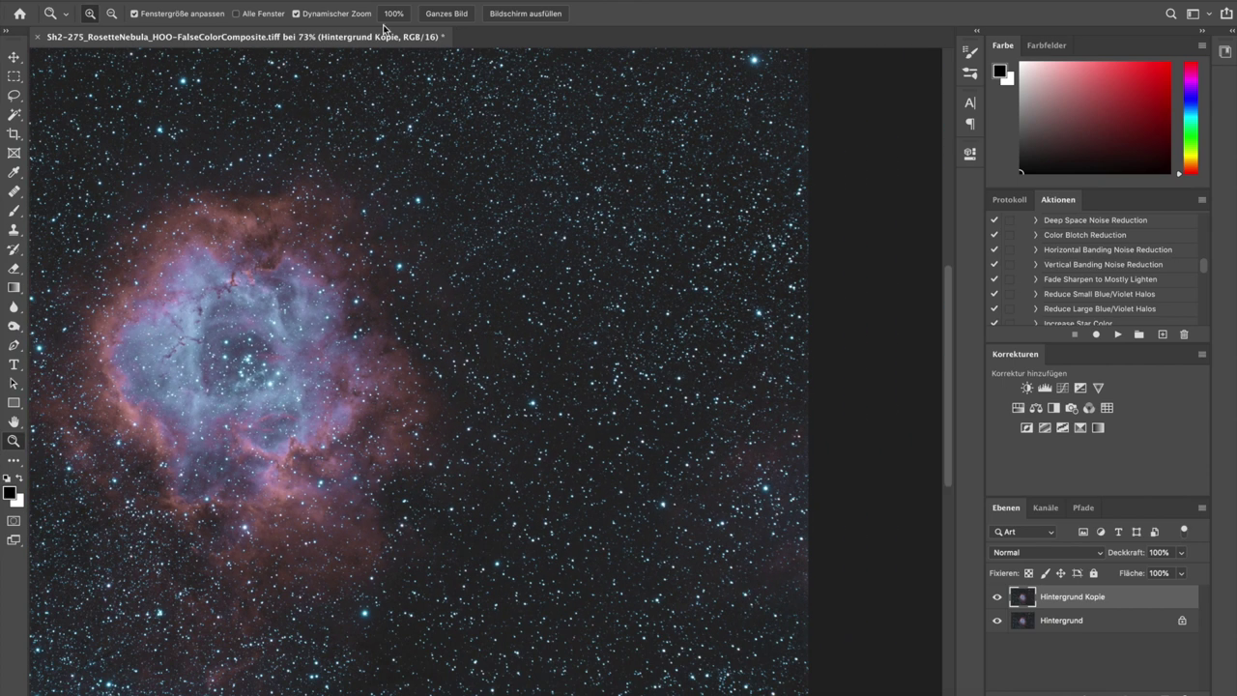
Open the Camera Raw filter on the duplicated layer and magnify the dark star field beside the nebula.
left_click(387, 0)
mouse_move(295, 0)
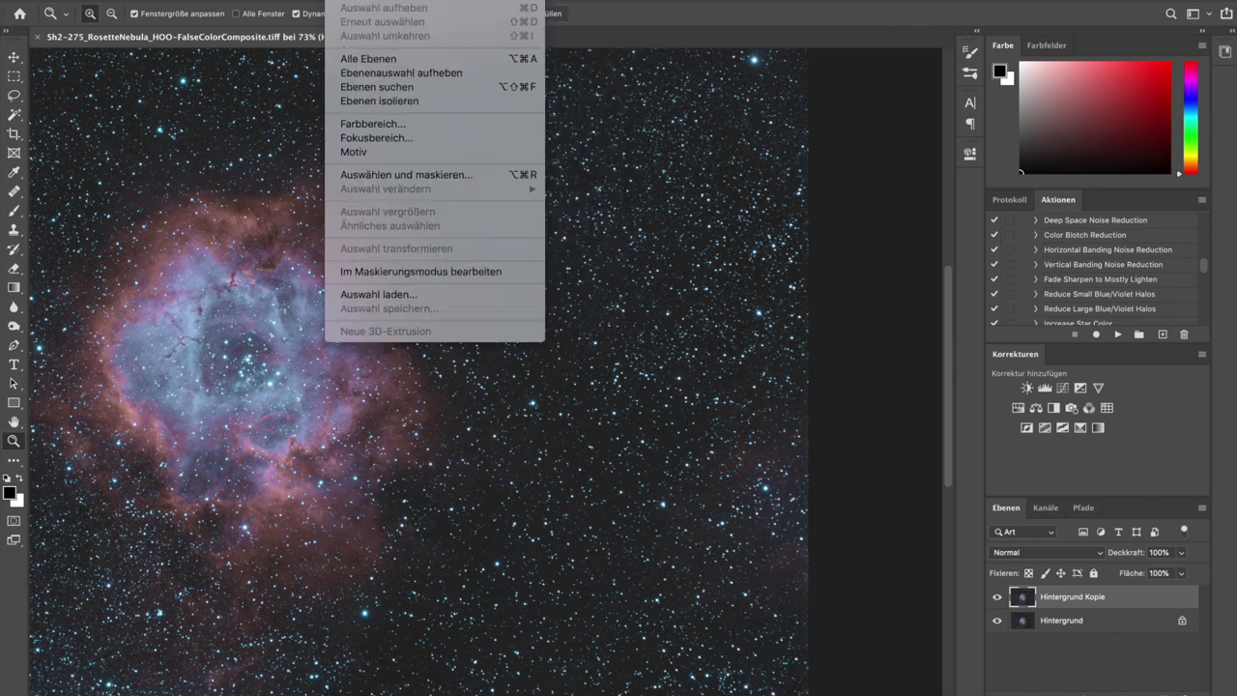
mouse_move(387, 0)
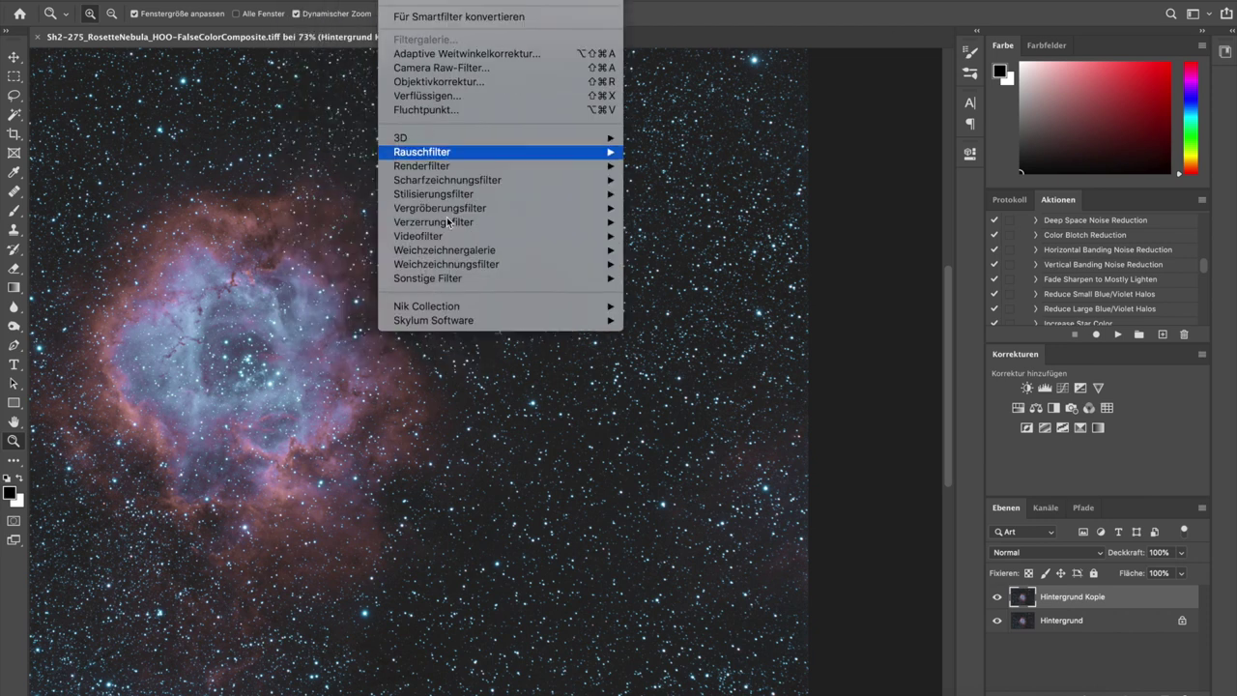
mouse_move(452, 307)
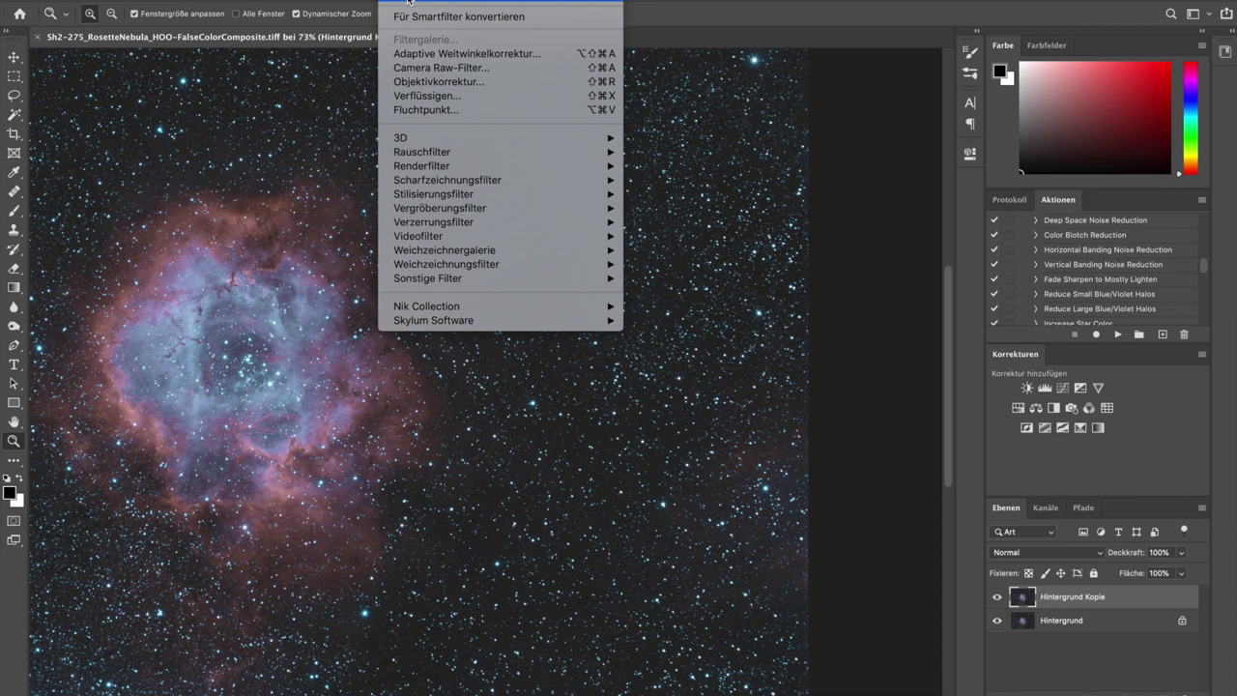
left_click(413, 73)
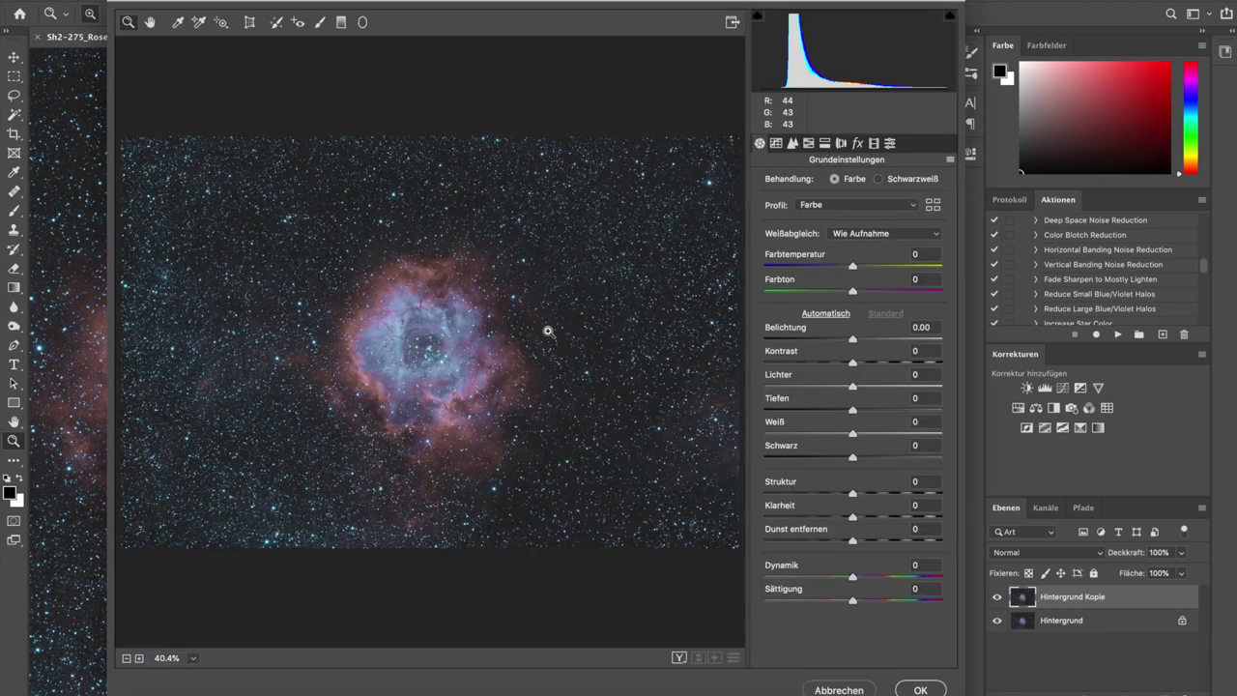
left_click(548, 331)
left_click(609, 326)
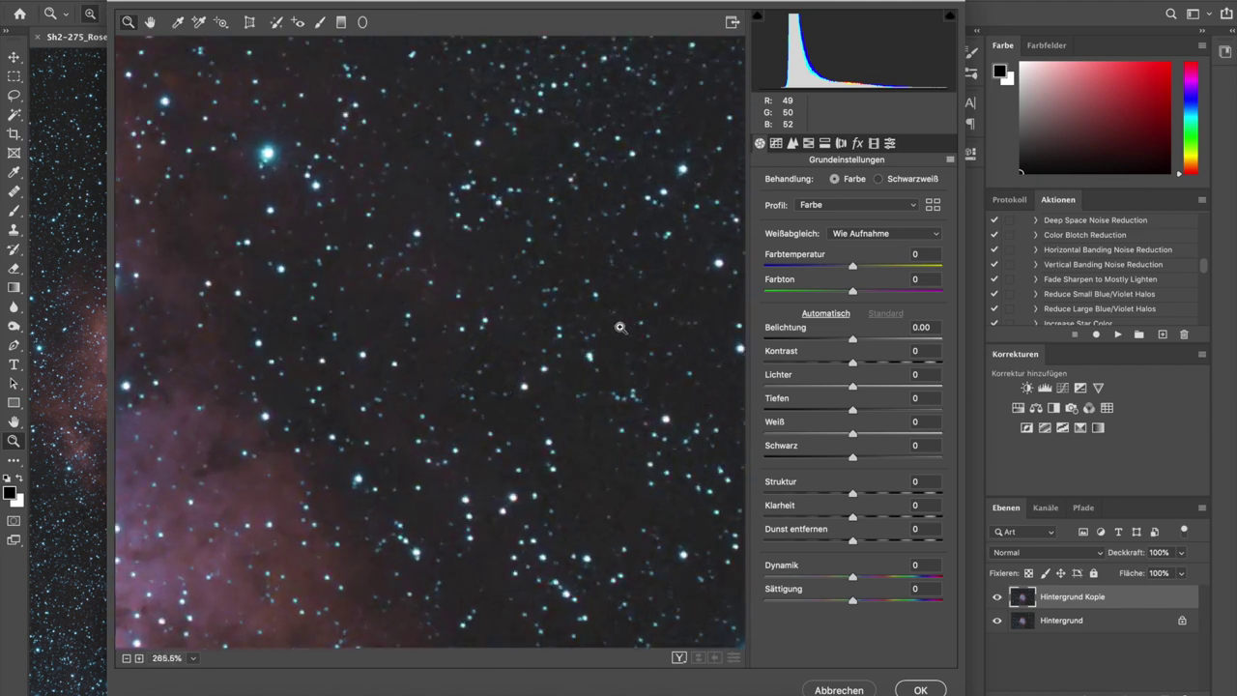
Set the luminance noise reduction to 25 in the Camera Raw detail settings.
left_click(792, 143)
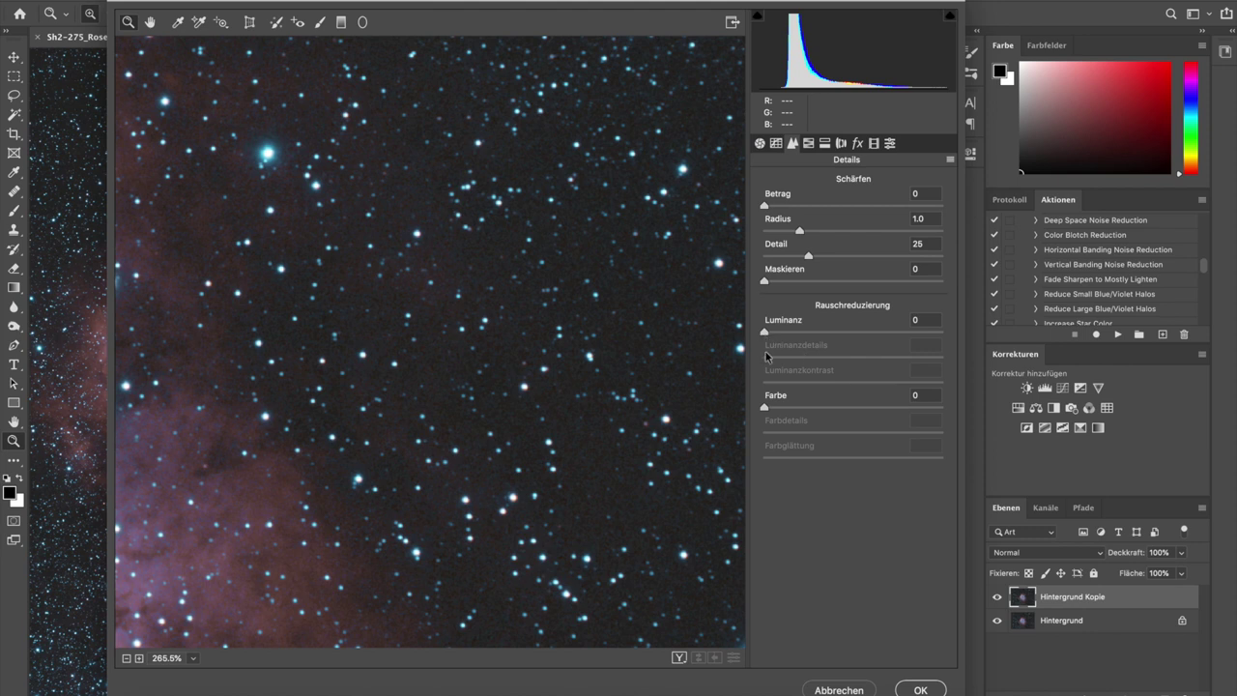
left_click_drag(766, 333, 812, 334)
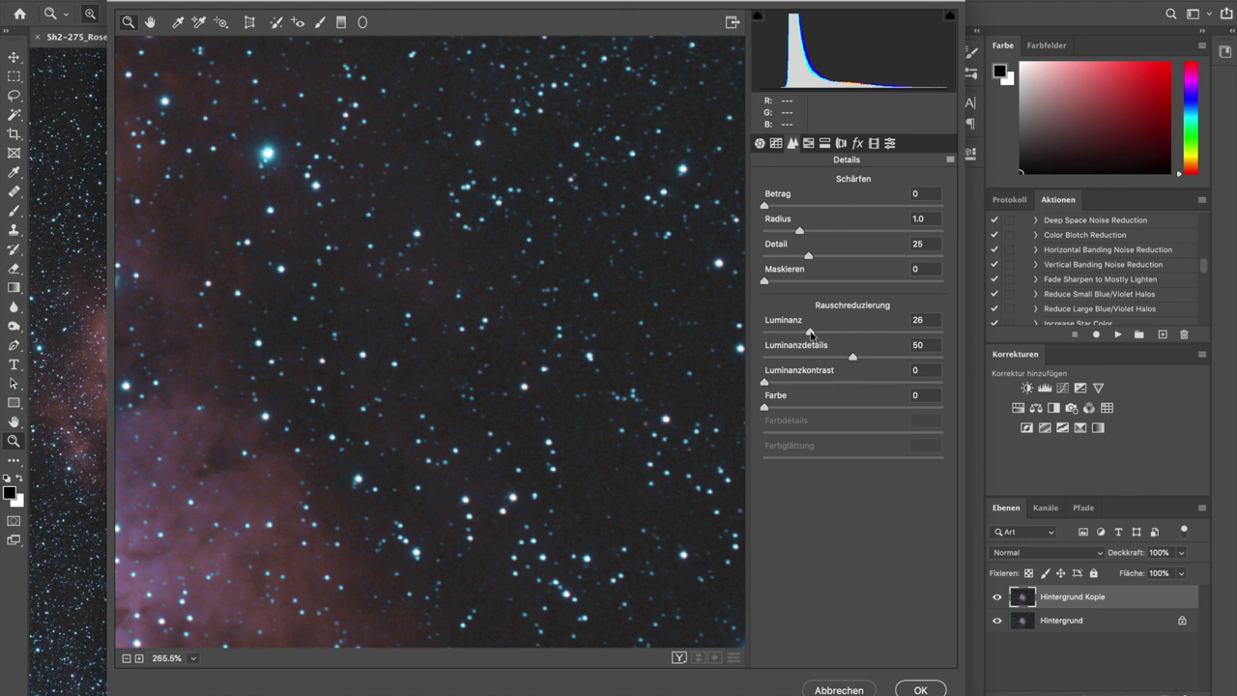
left_click_drag(810, 333, 810, 333)
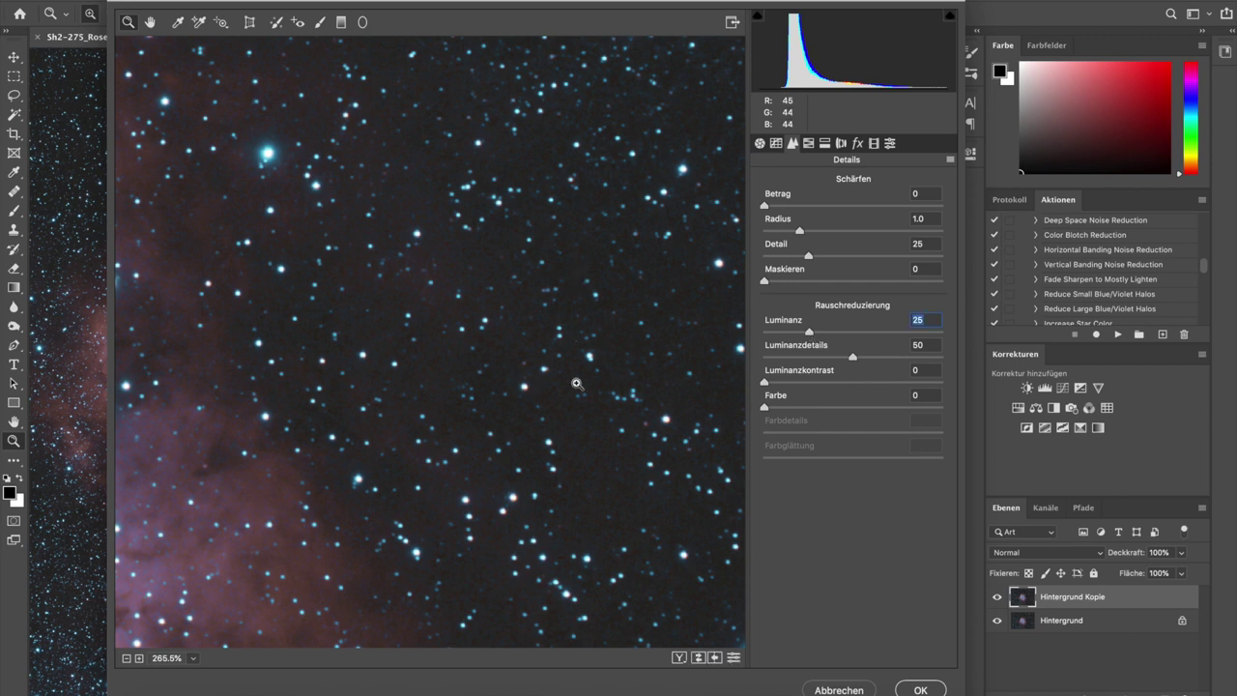
Set the colour noise reduction to 25 in the Camera Raw details and apply the filter to the duplicated layer.
left_click_drag(770, 410, 813, 410)
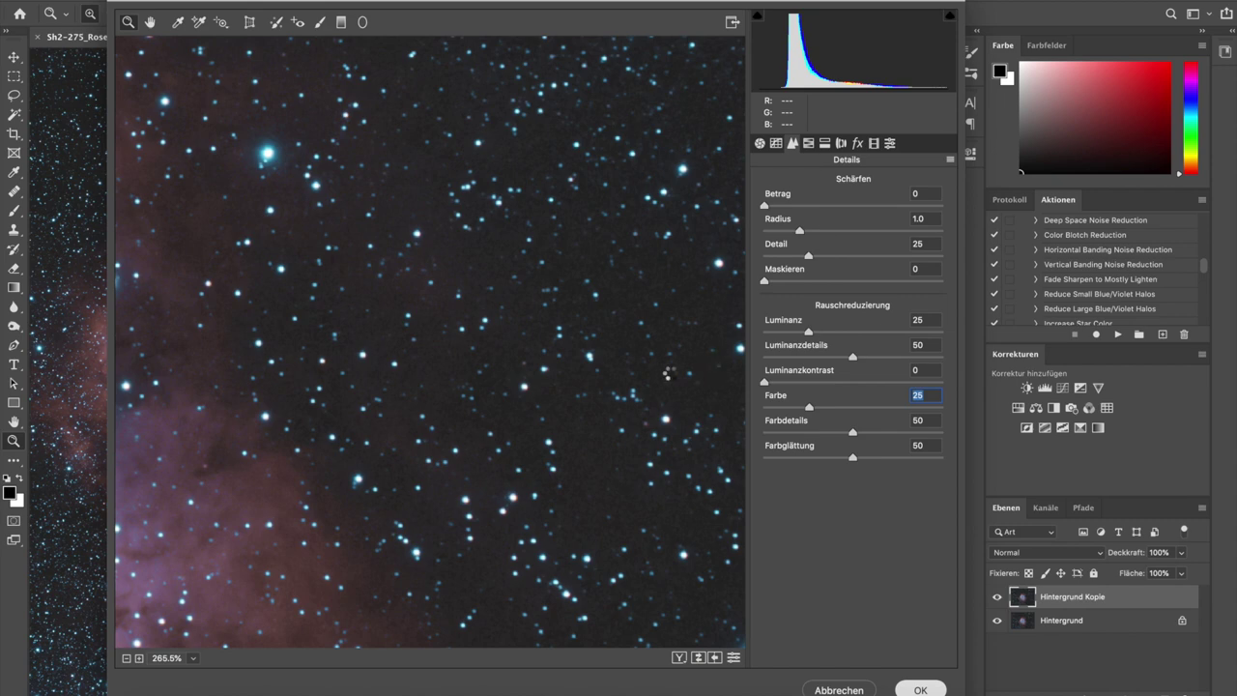
key("Return")
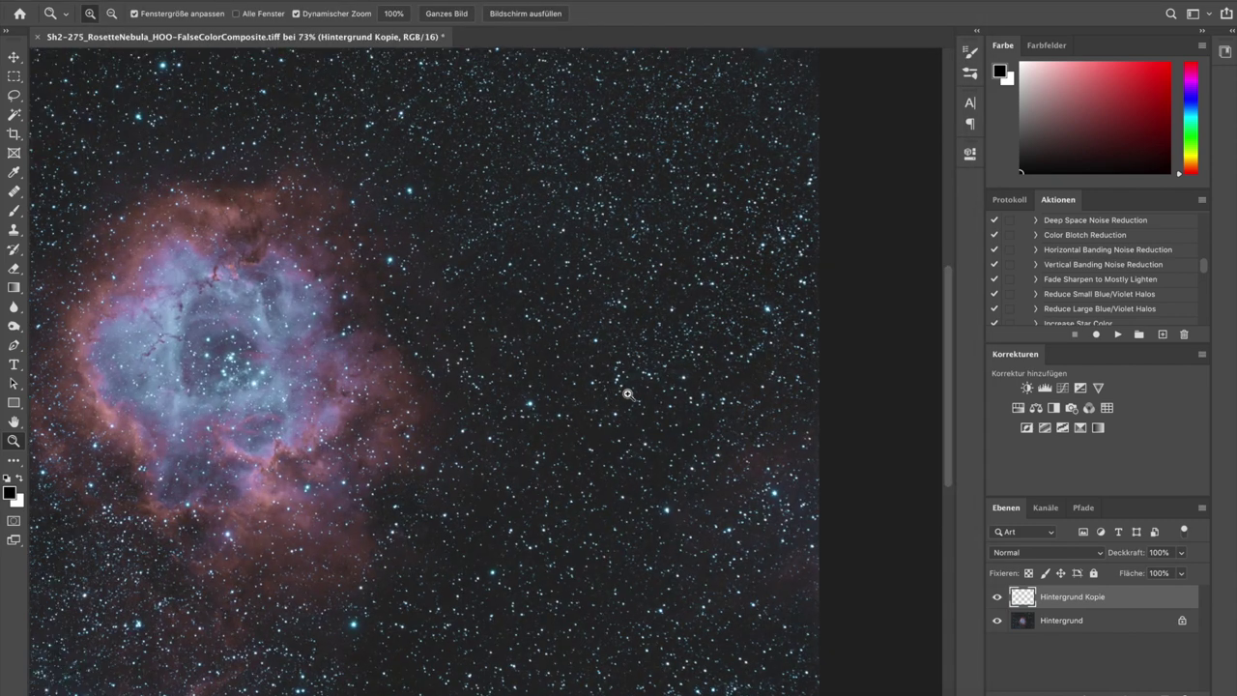
Compare the star field beside the nebula up close with the Hintergrund Kopie layer hidden and shown.
left_click_drag(627, 395, 654, 401)
left_click(998, 597)
left_click(998, 598)
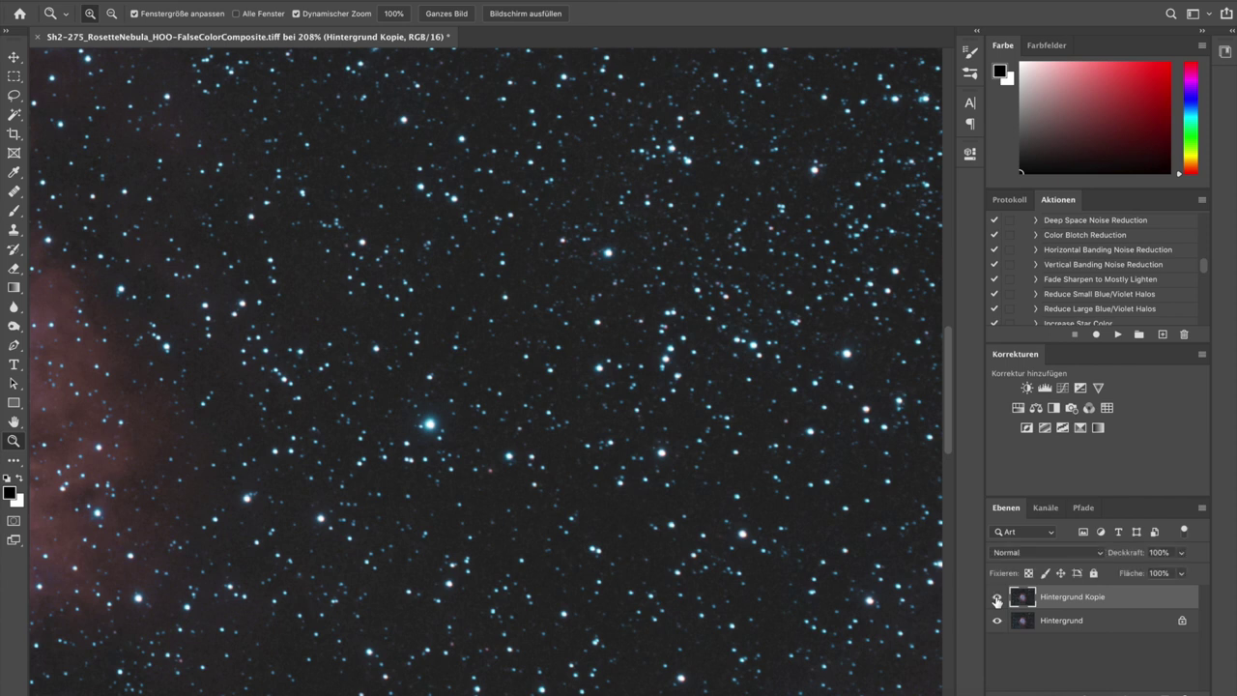
left_click(998, 600)
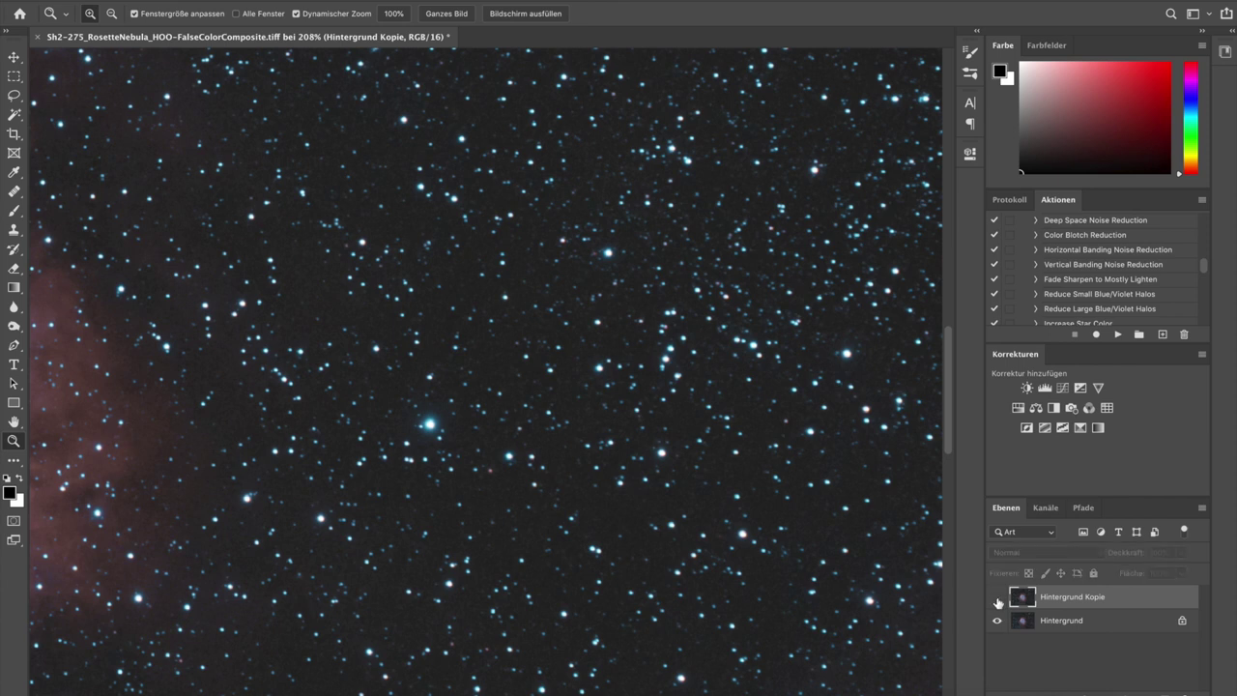
left_click(998, 599)
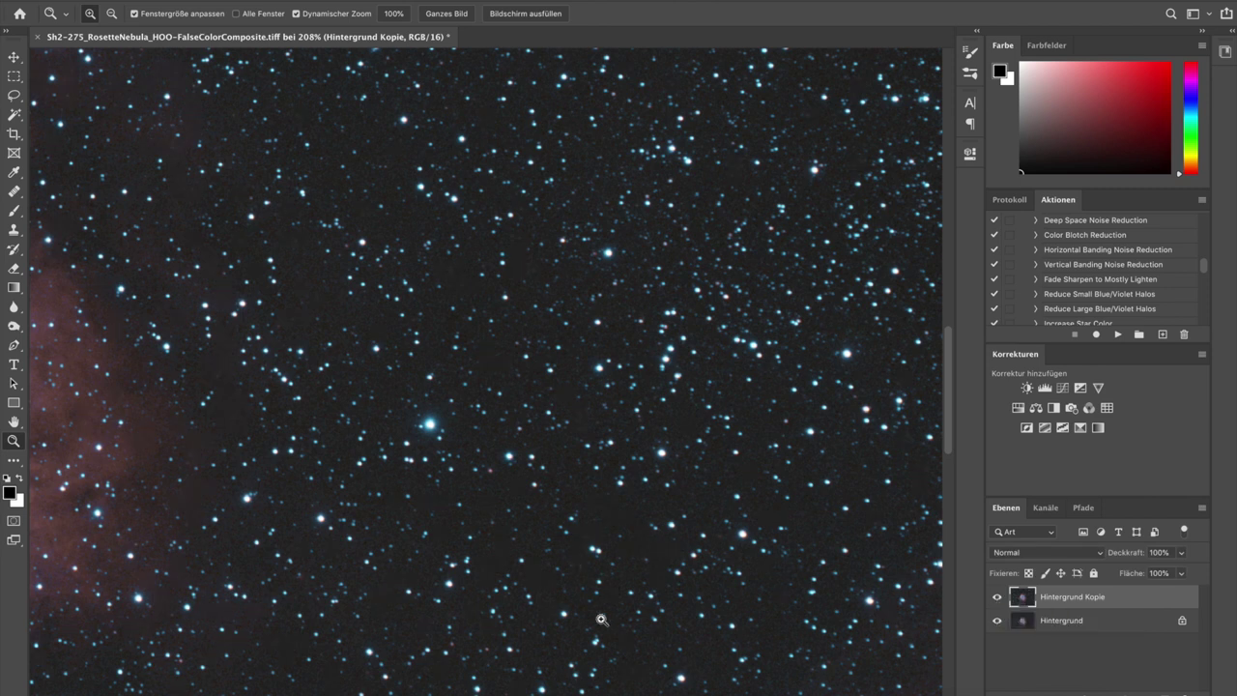
Compare the fine structures in the nebula's core with the Hintergrund Kopie layer hidden and shown.
scroll(484, 371, "left", 10)
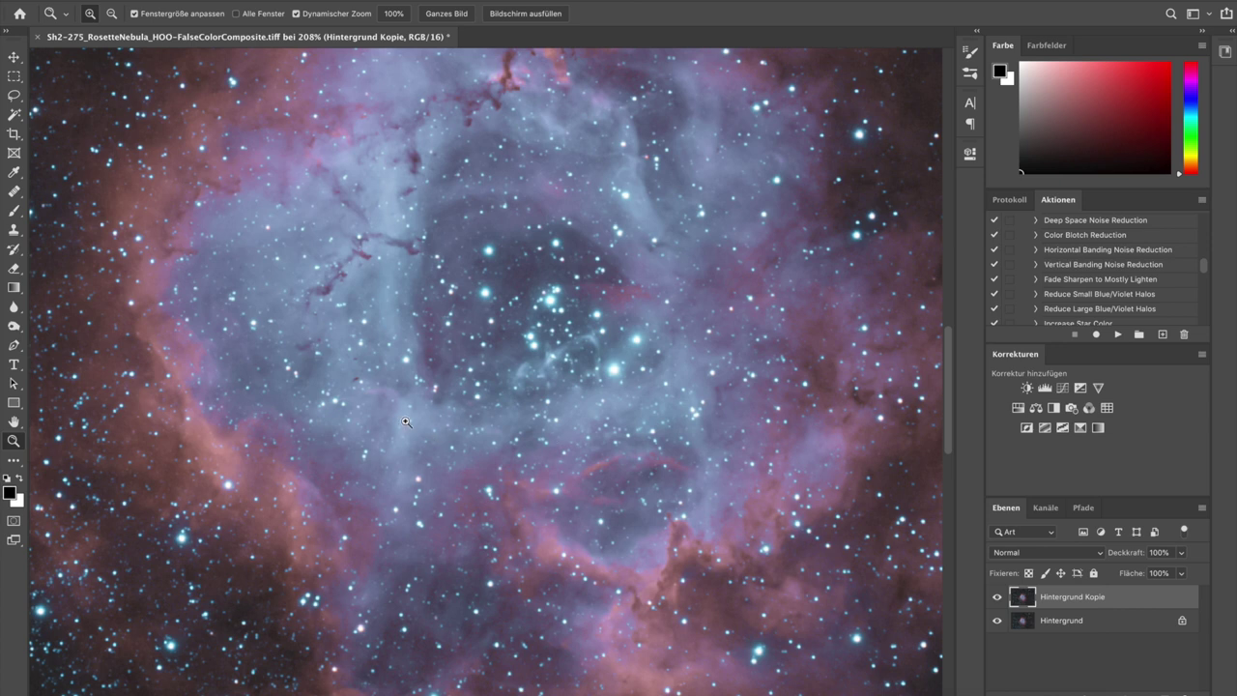
left_click(998, 597)
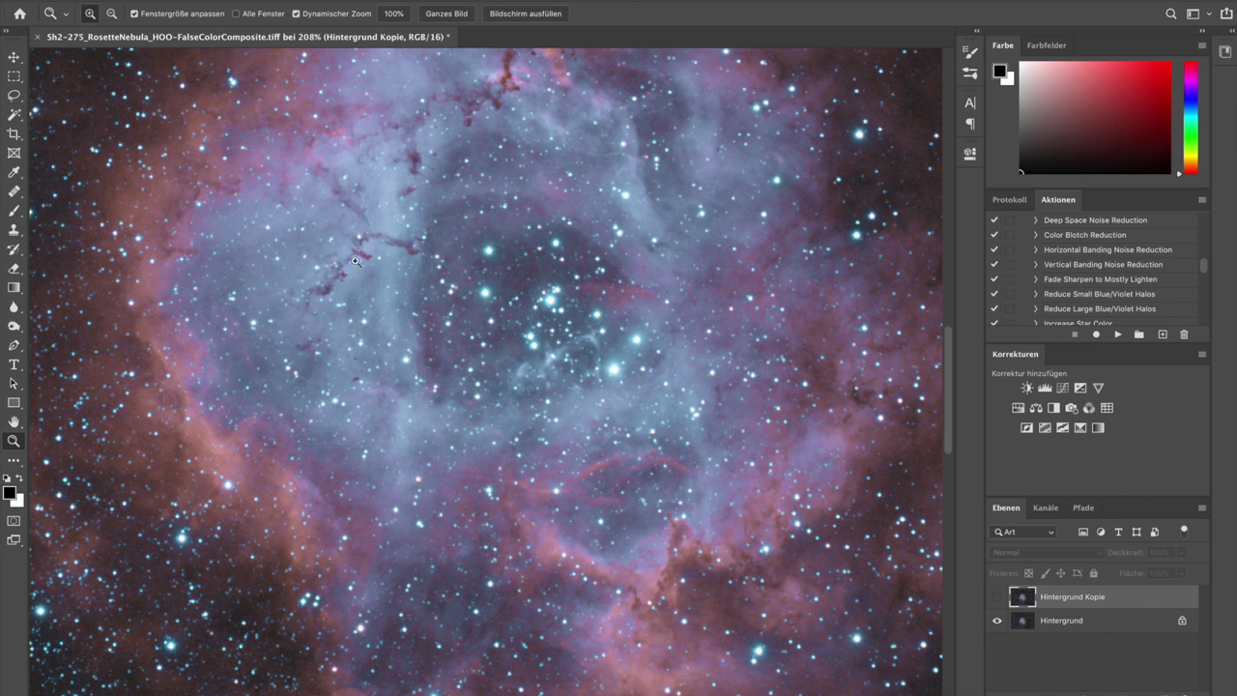
left_click(999, 597)
left_click(998, 597)
left_click(999, 602)
Start a Color Range (Farbbereich) selection and sample the dark sky background outside the nebula.
left_click_drag(654, 488, 605, 487)
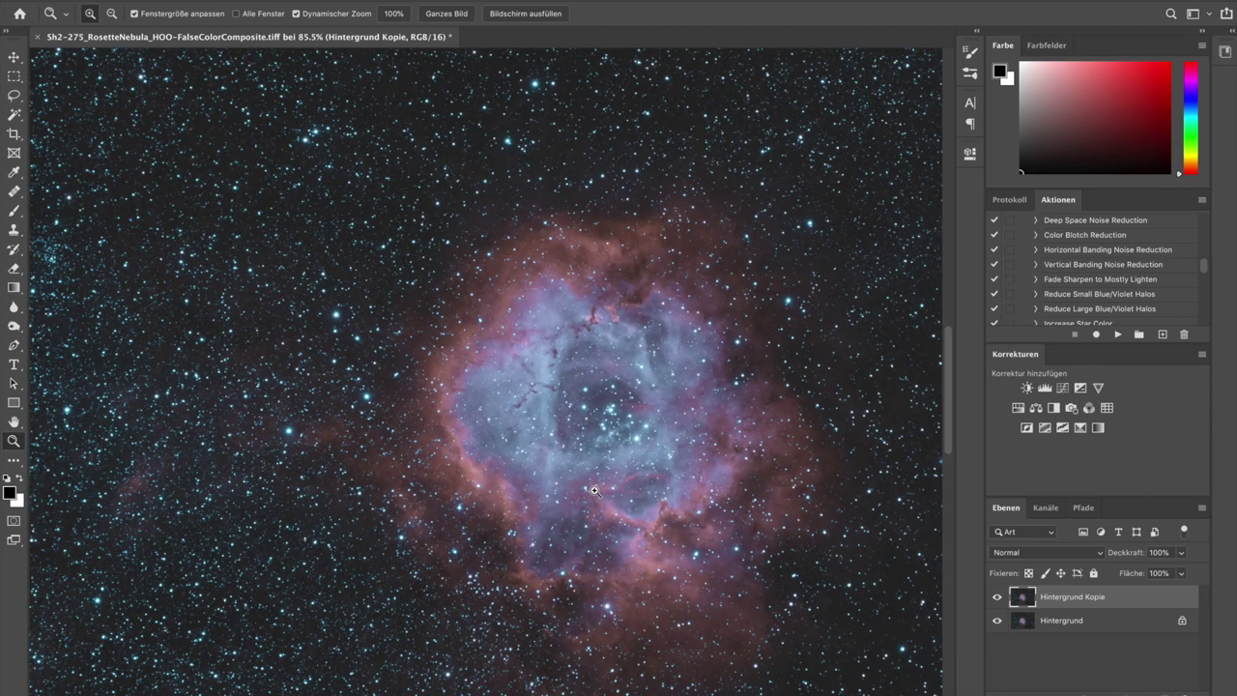
key("ctrl+1")
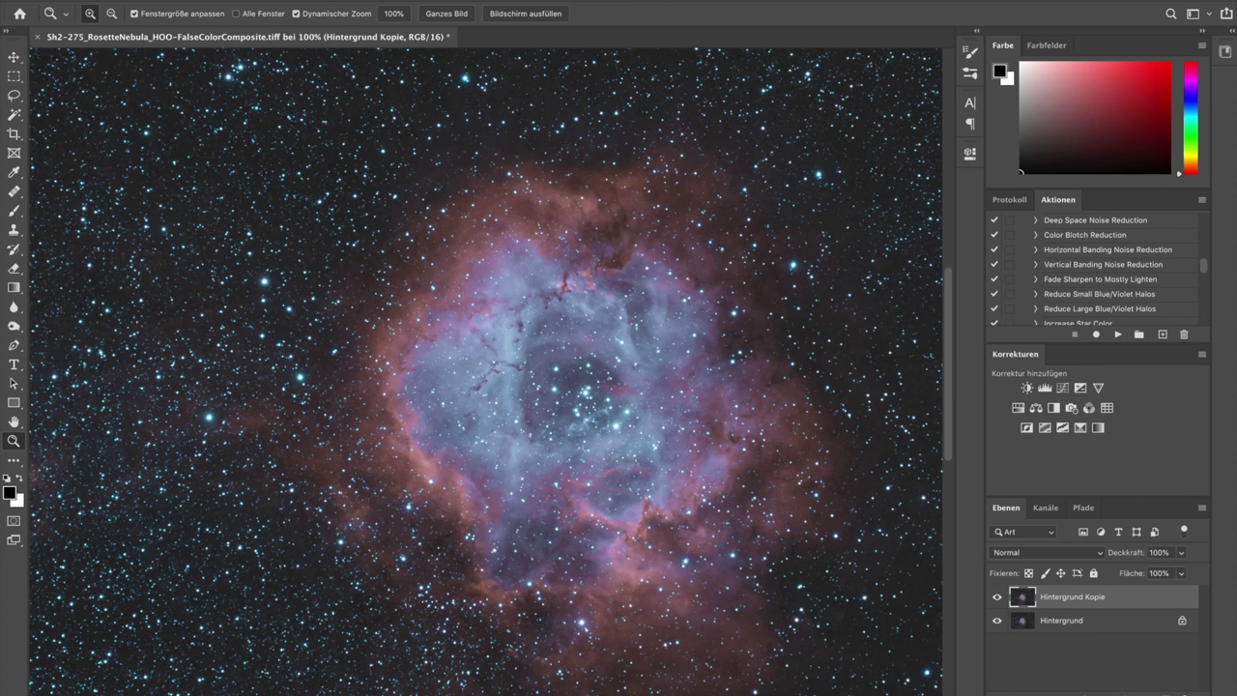
left_click(392, 0)
mouse_move(333, 0)
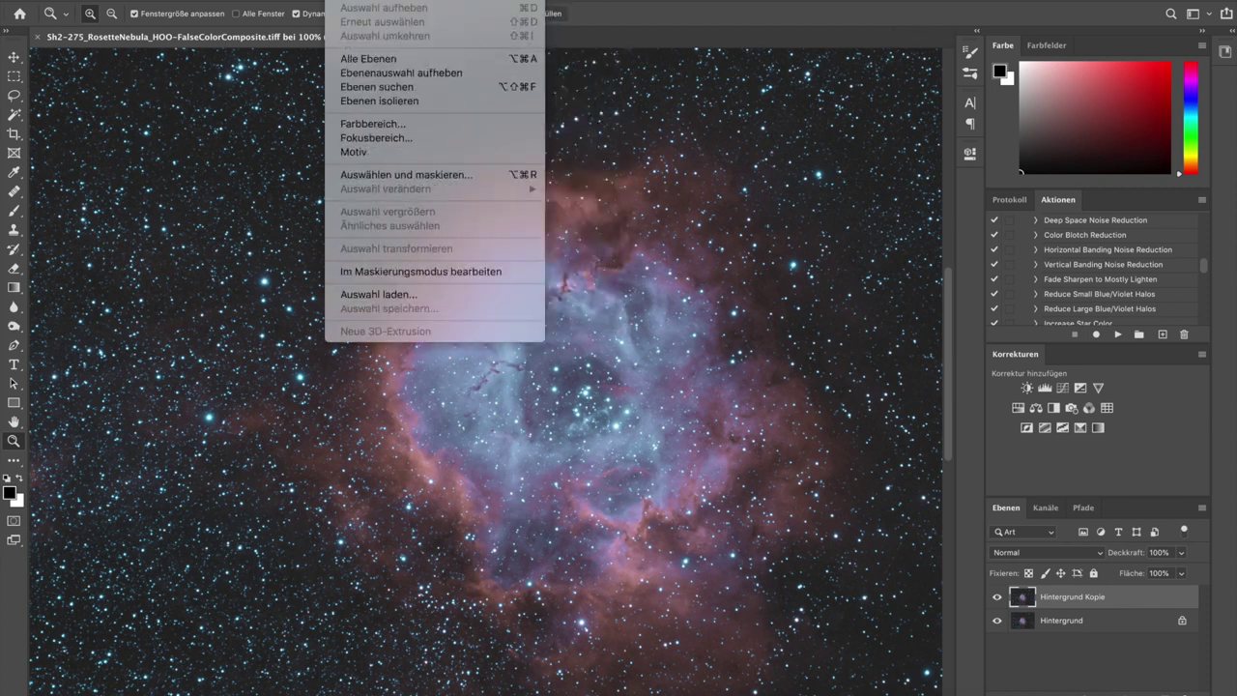
left_click(352, 123)
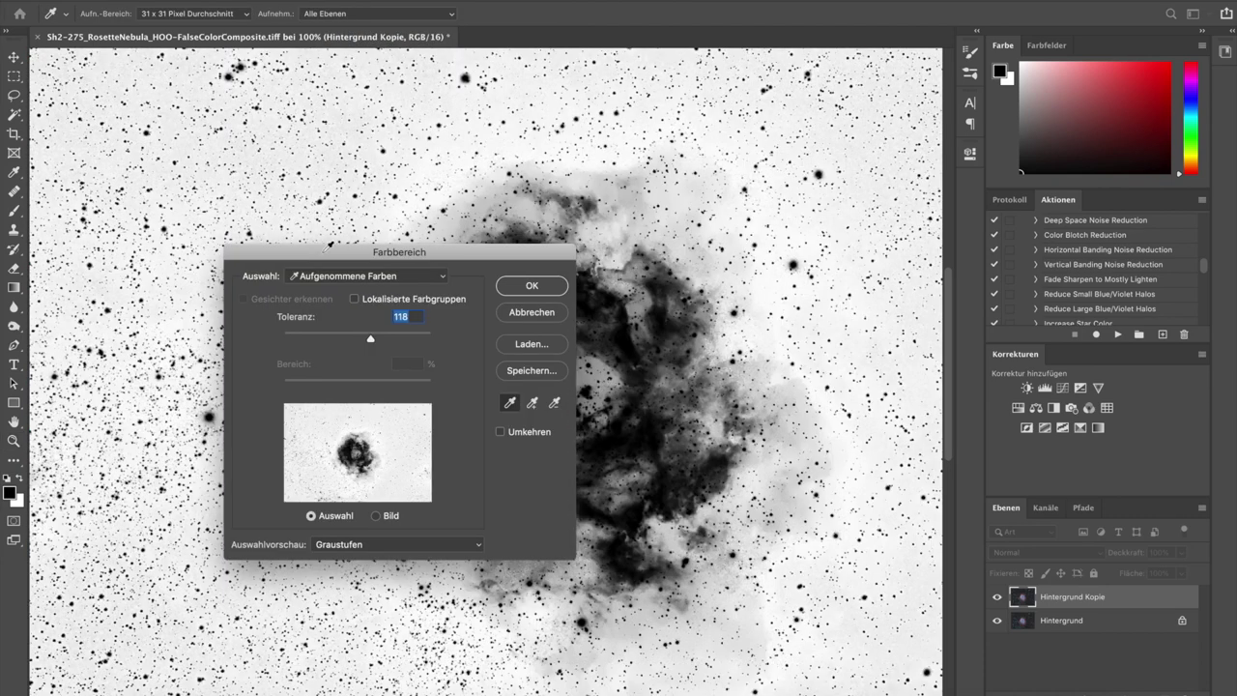
left_click_drag(331, 247, 248, 294)
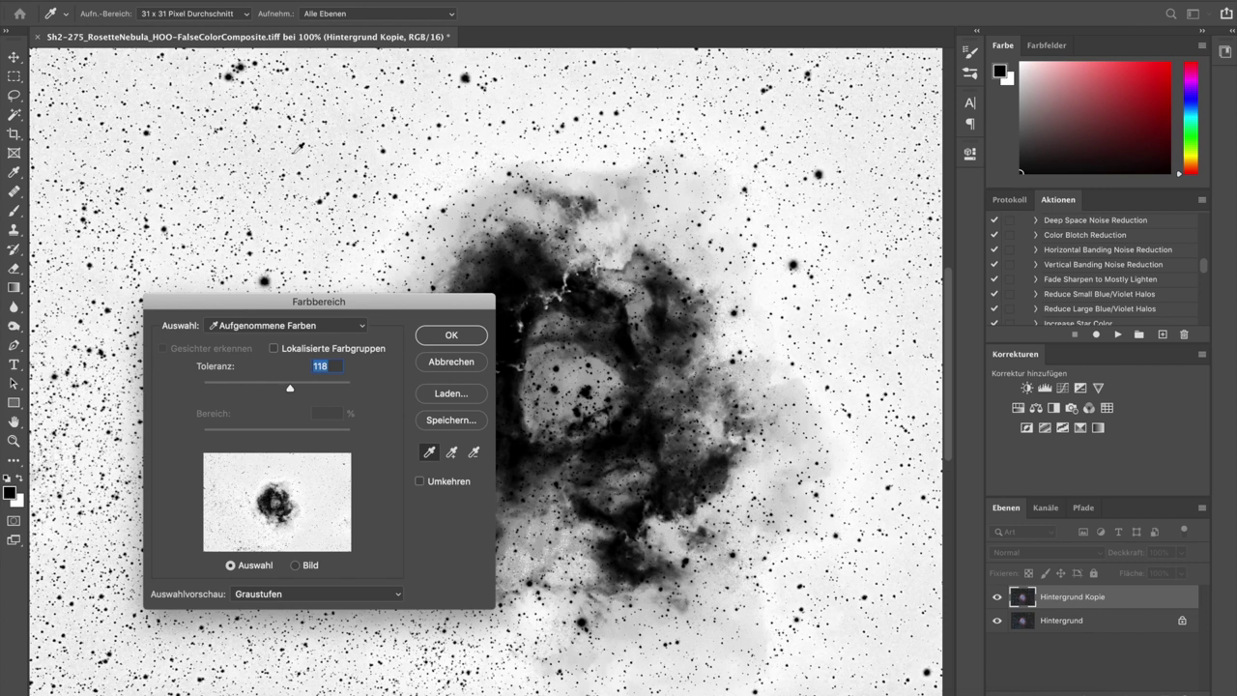
left_click(308, 157)
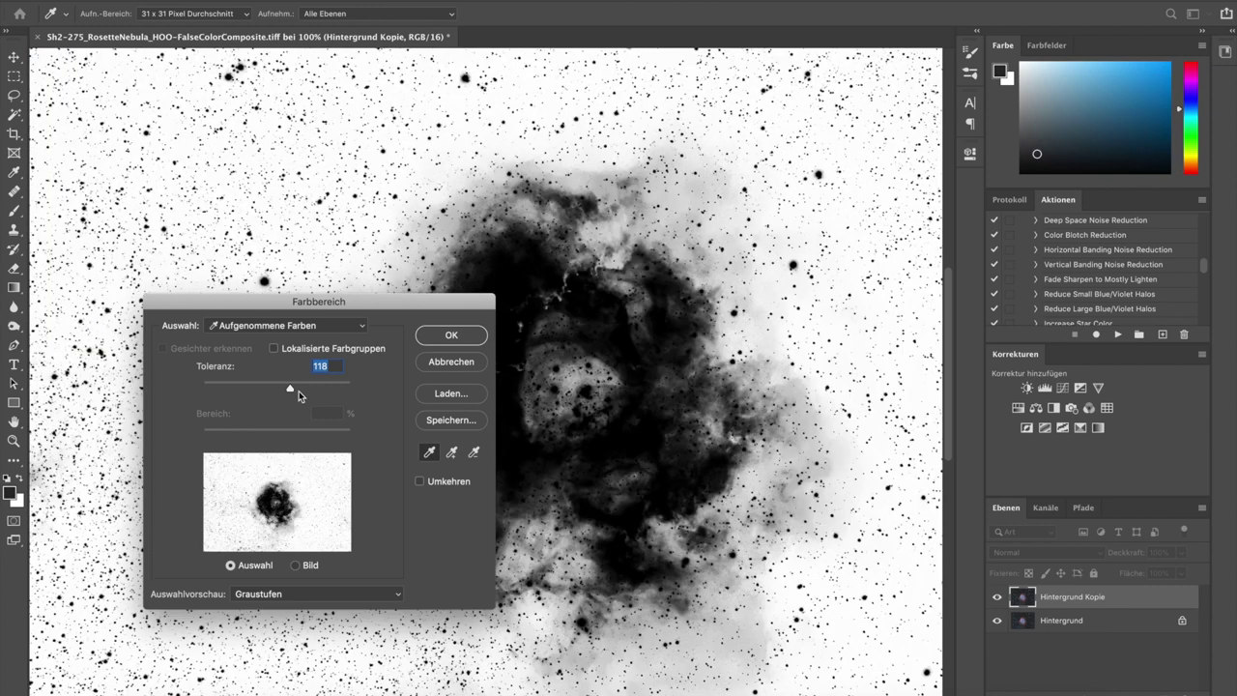
Set the Color Range tolerance to 112, check the inverted preview, and create the selection without inversion.
left_click_drag(291, 390, 272, 392)
left_click_drag(406, 300, 295, 319)
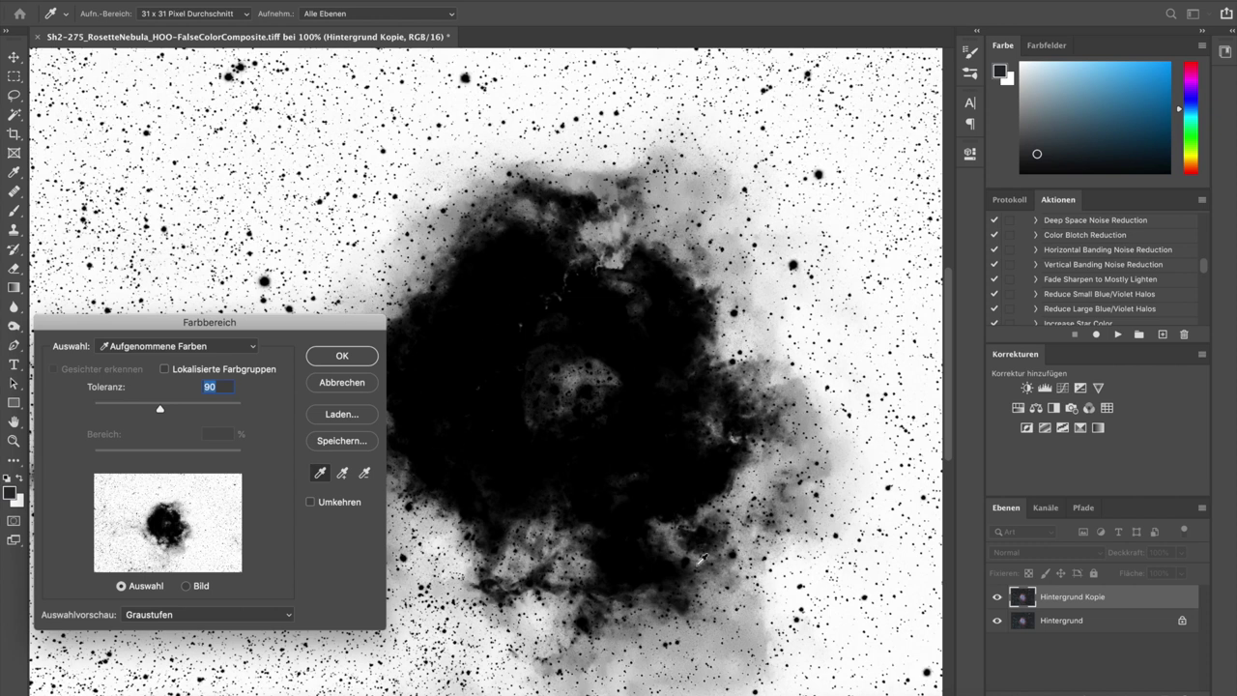
left_click(310, 502)
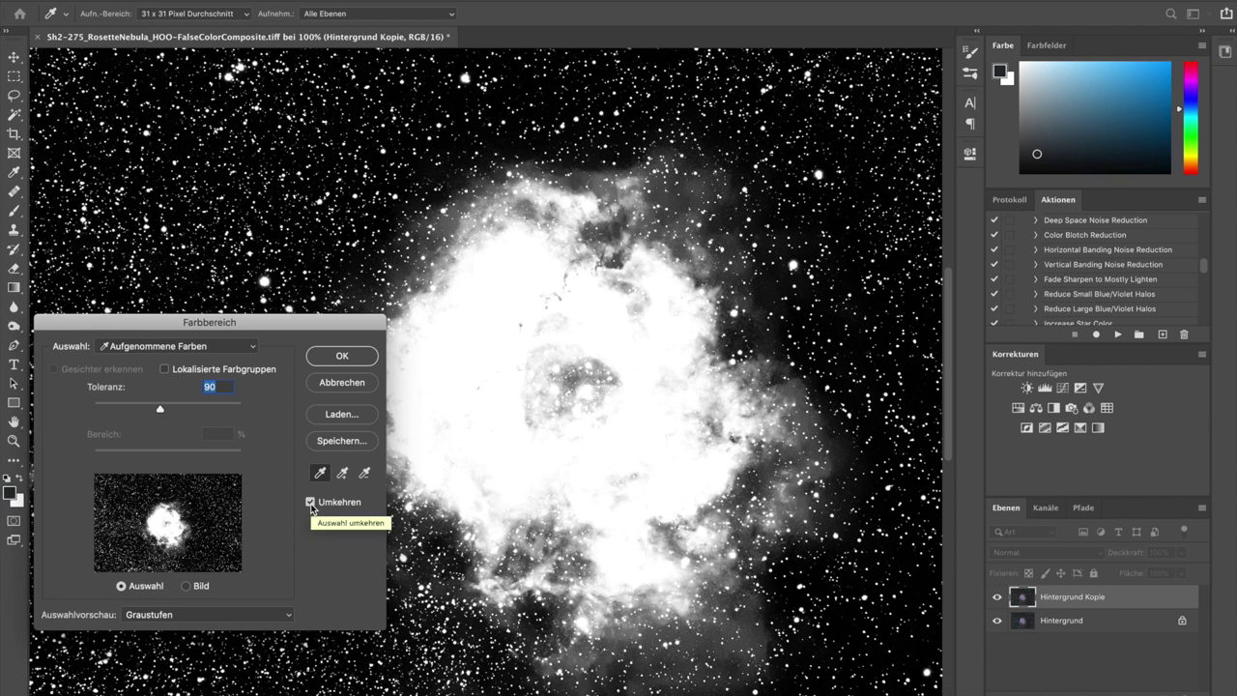
left_click_drag(159, 409, 177, 412)
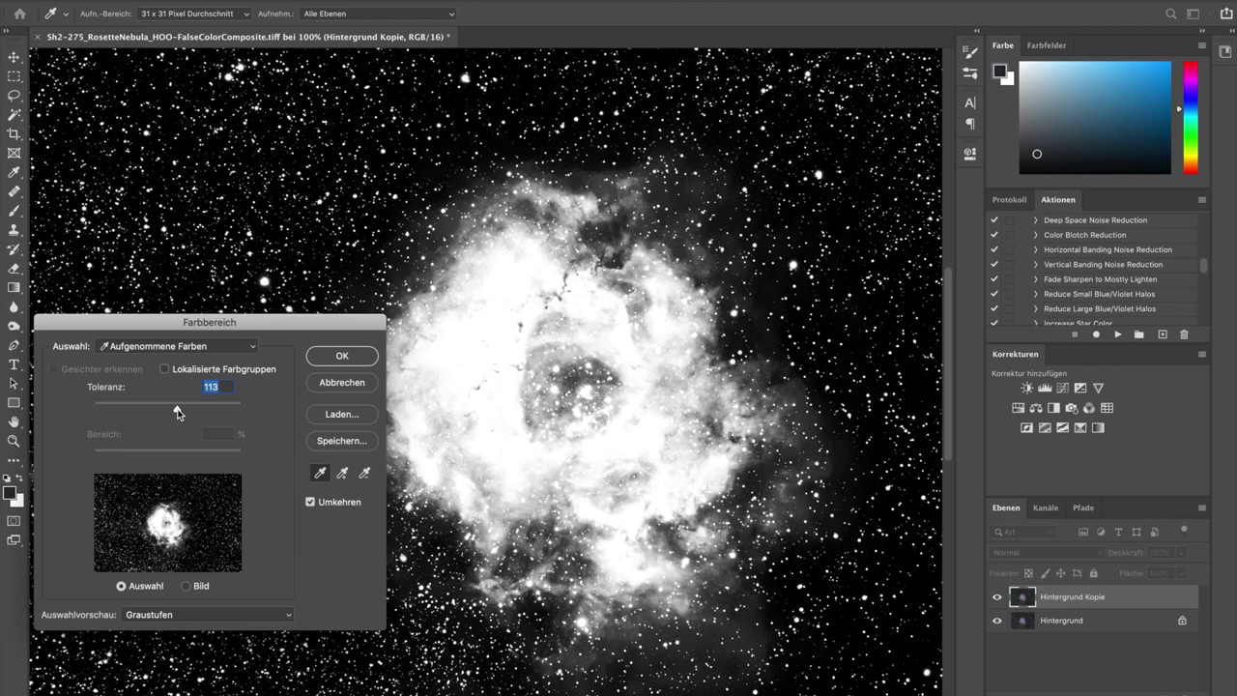
left_click(311, 503)
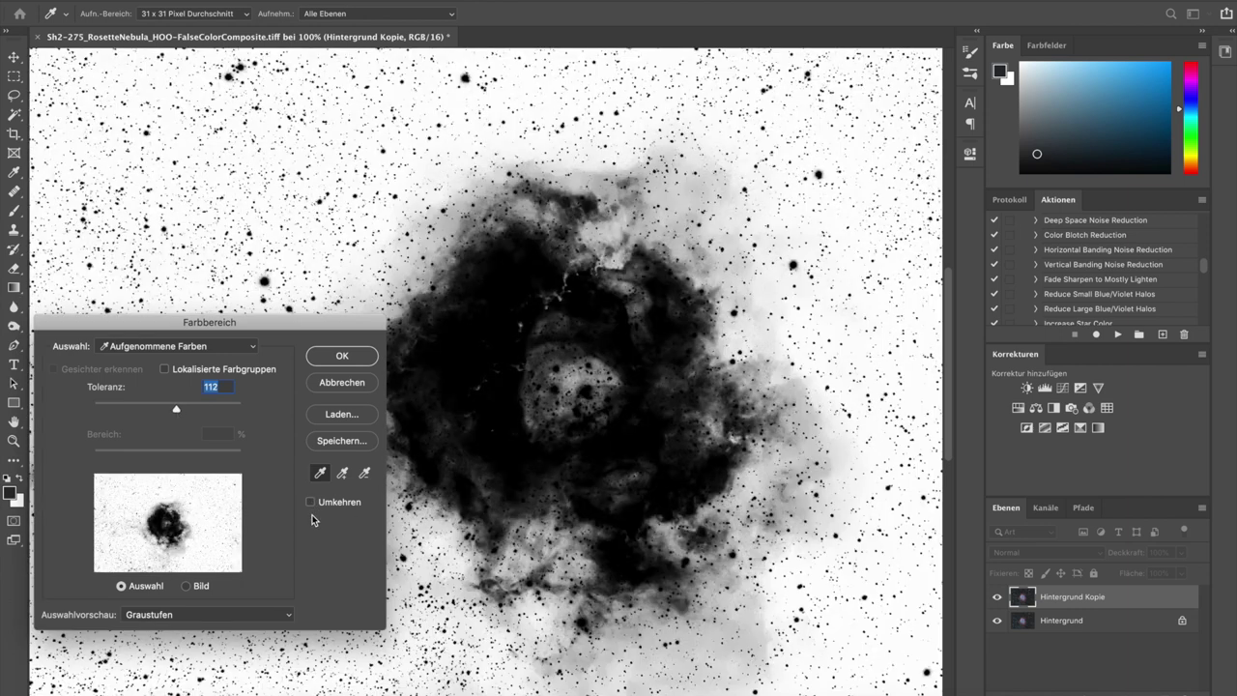
left_click(343, 357)
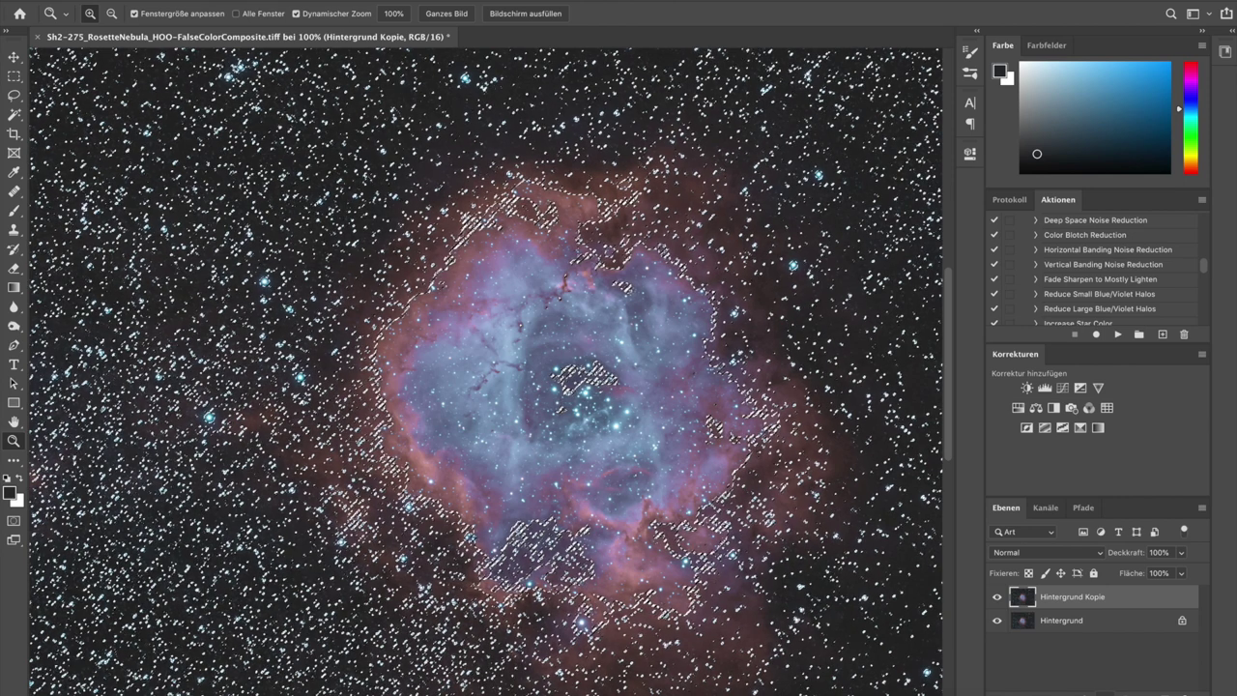
Turn the selection into a layer mask on Hintergrund Kopie and display the mask itself up close at the nebula's edge.
key("ctrl+shift+m")
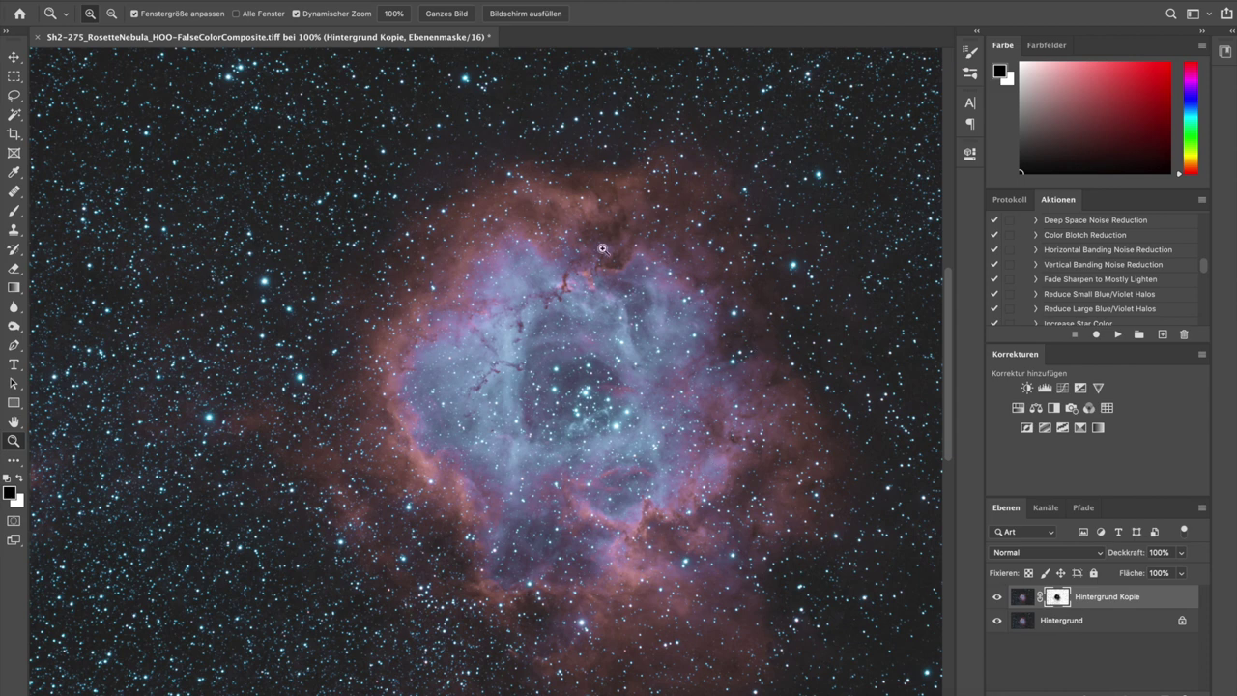
left_click_drag(874, 358, 943, 374)
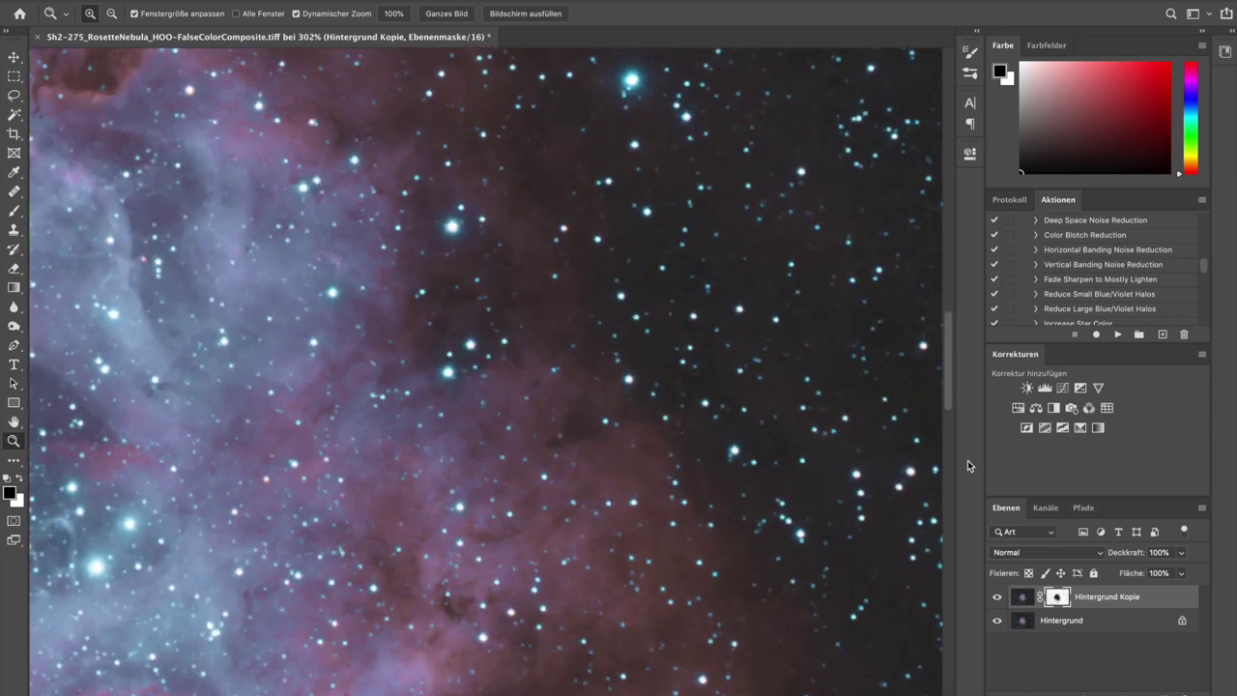
key("alt")
left_click(1059, 597, "alt")
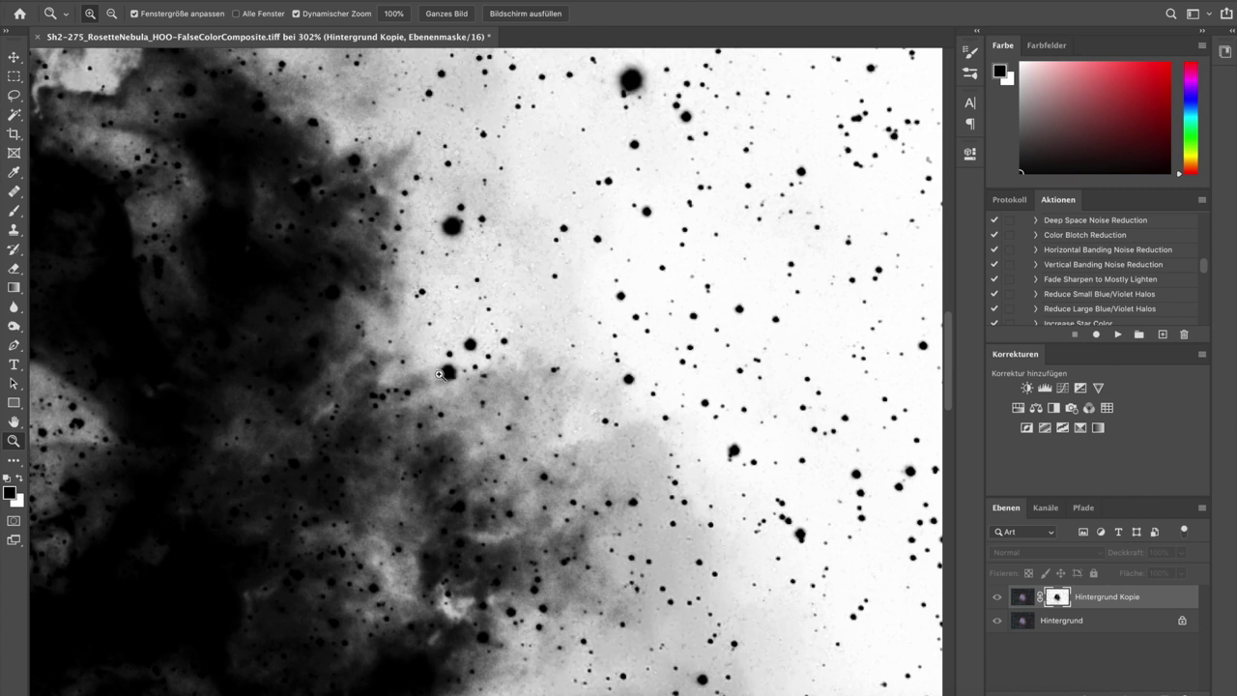
left_click_drag(555, 311, 587, 313)
left_click_drag(643, 401, 593, 398)
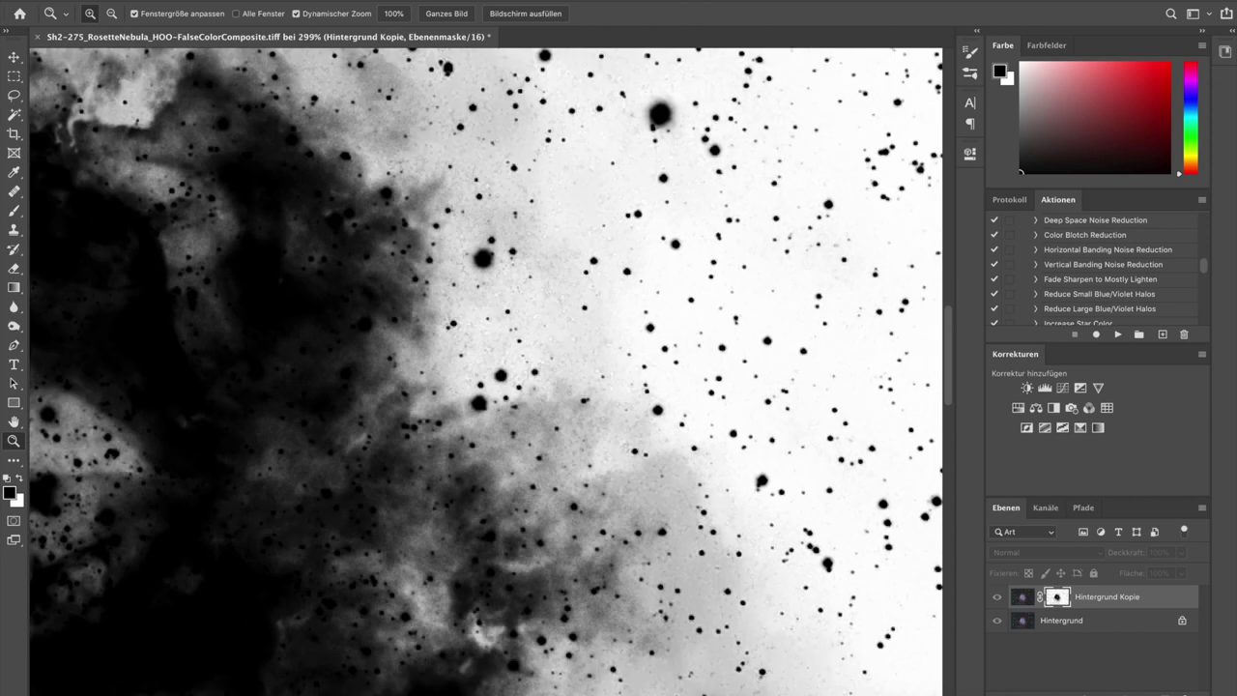
Soften the layer mask with a Gaussian blur of 2.0 pixels radius.
left_click(402, 0)
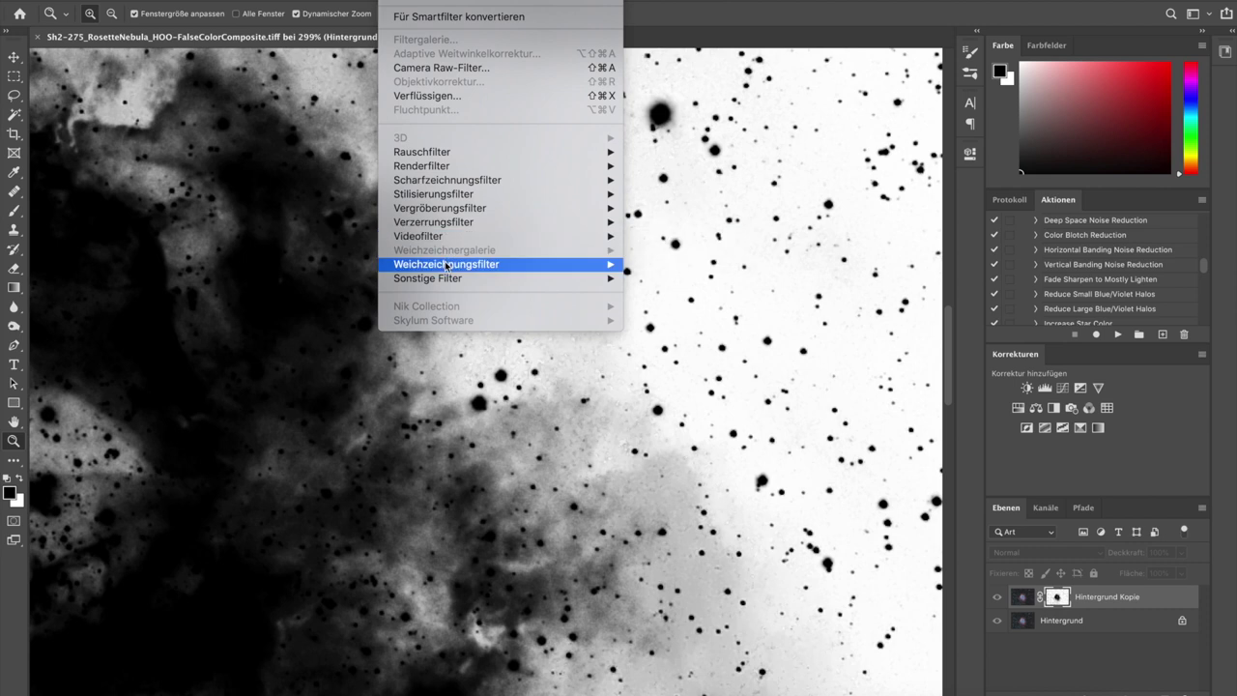
mouse_move(446, 265)
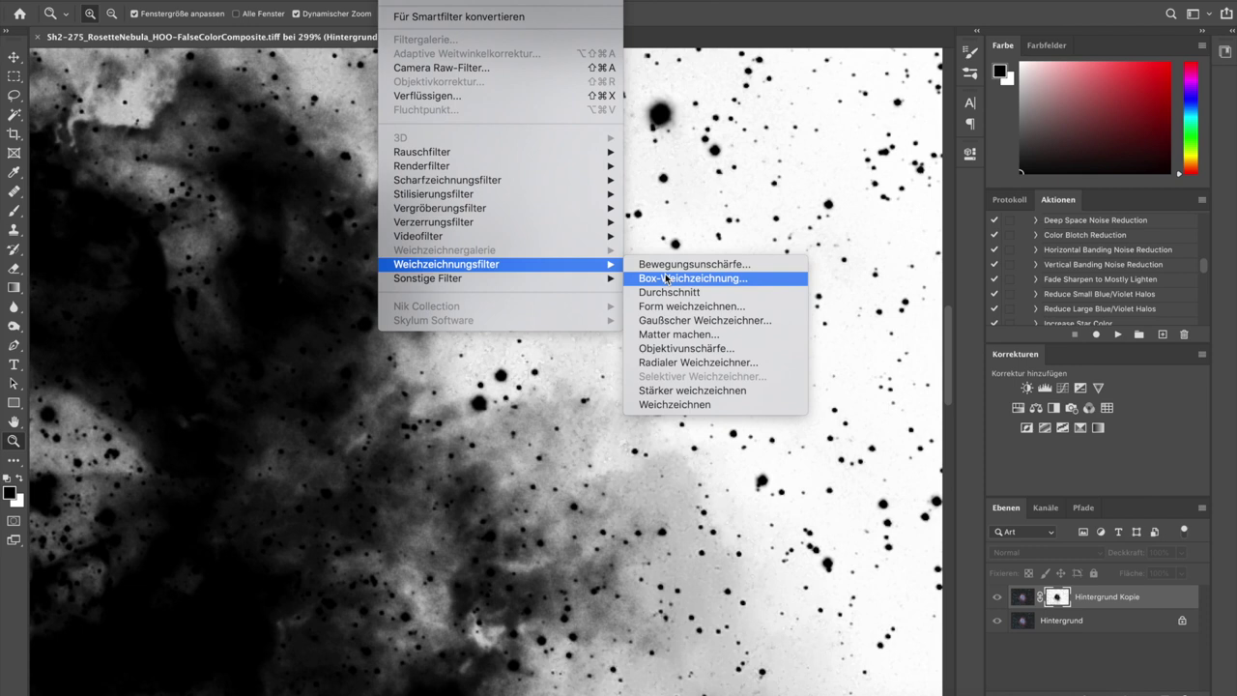
left_click(669, 320)
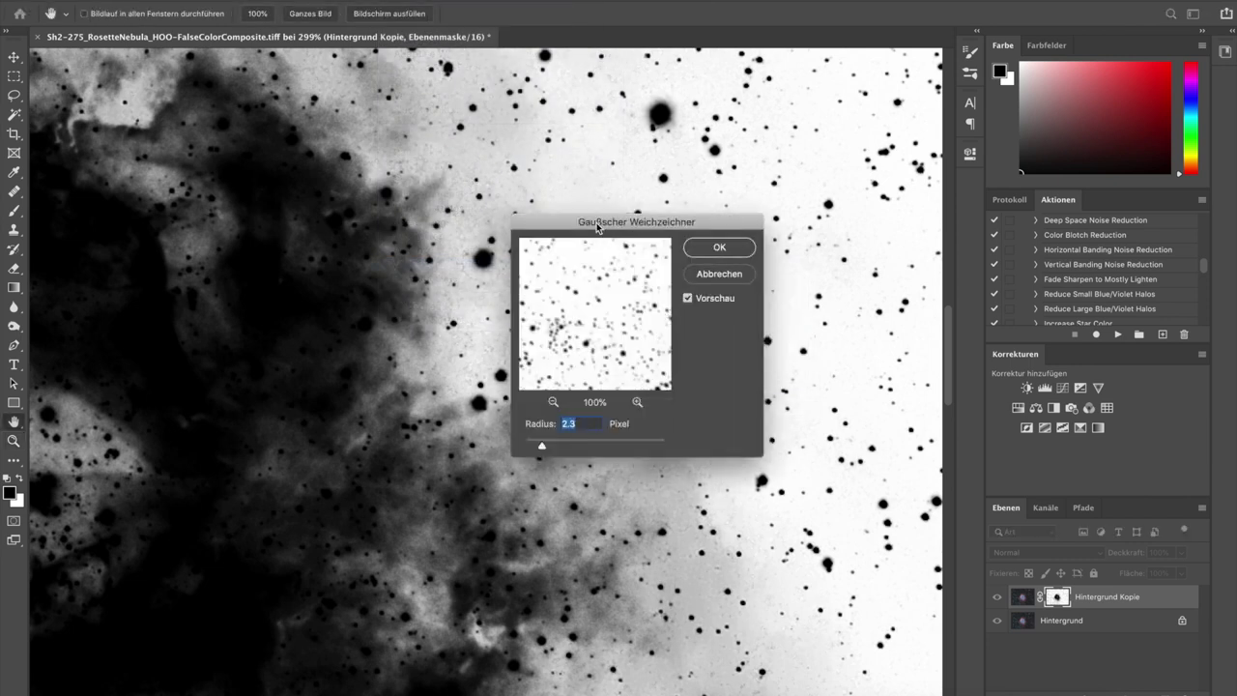
left_click_drag(597, 226, 620, 228)
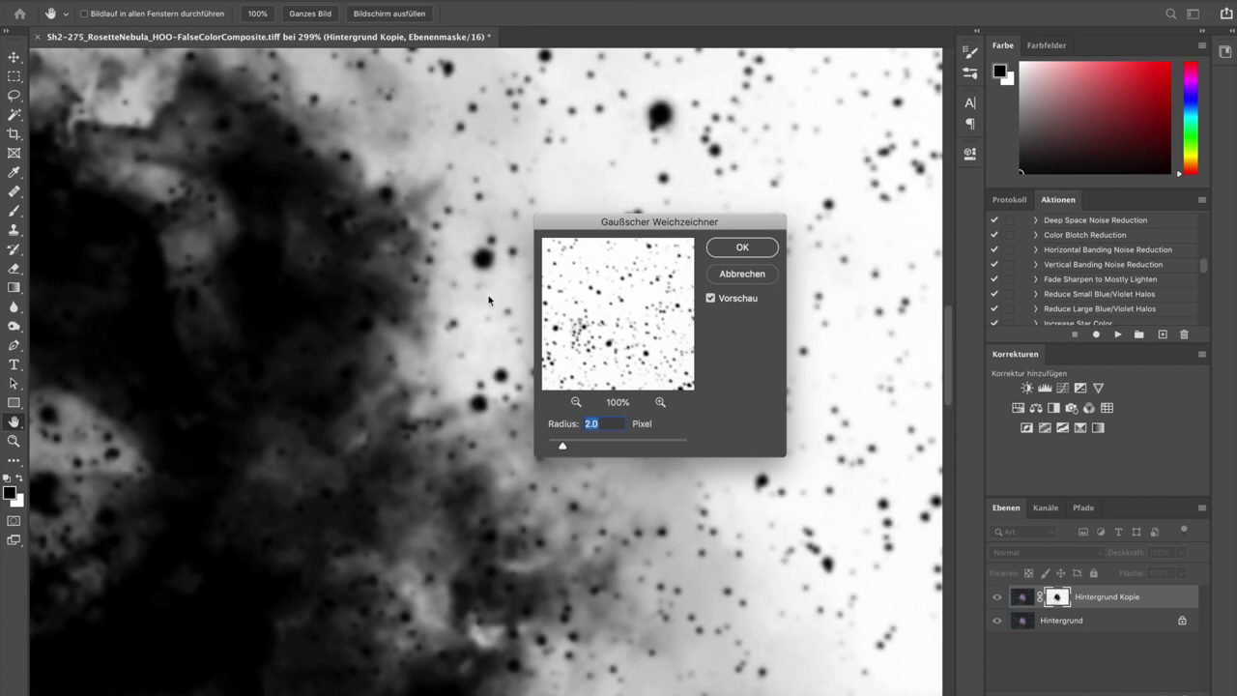
left_click(742, 249)
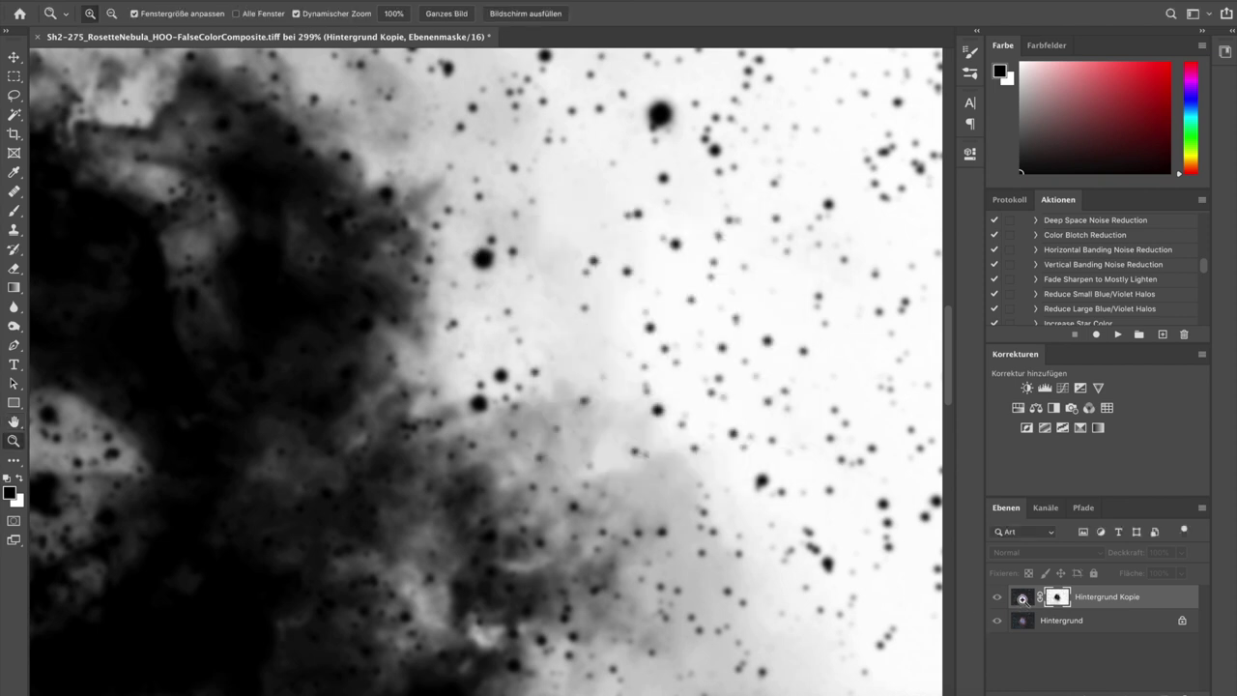
Return to the layer's image content and compare the nebula's edge with the masked Hintergrund Kopie layer hidden and shown.
left_click(1022, 599)
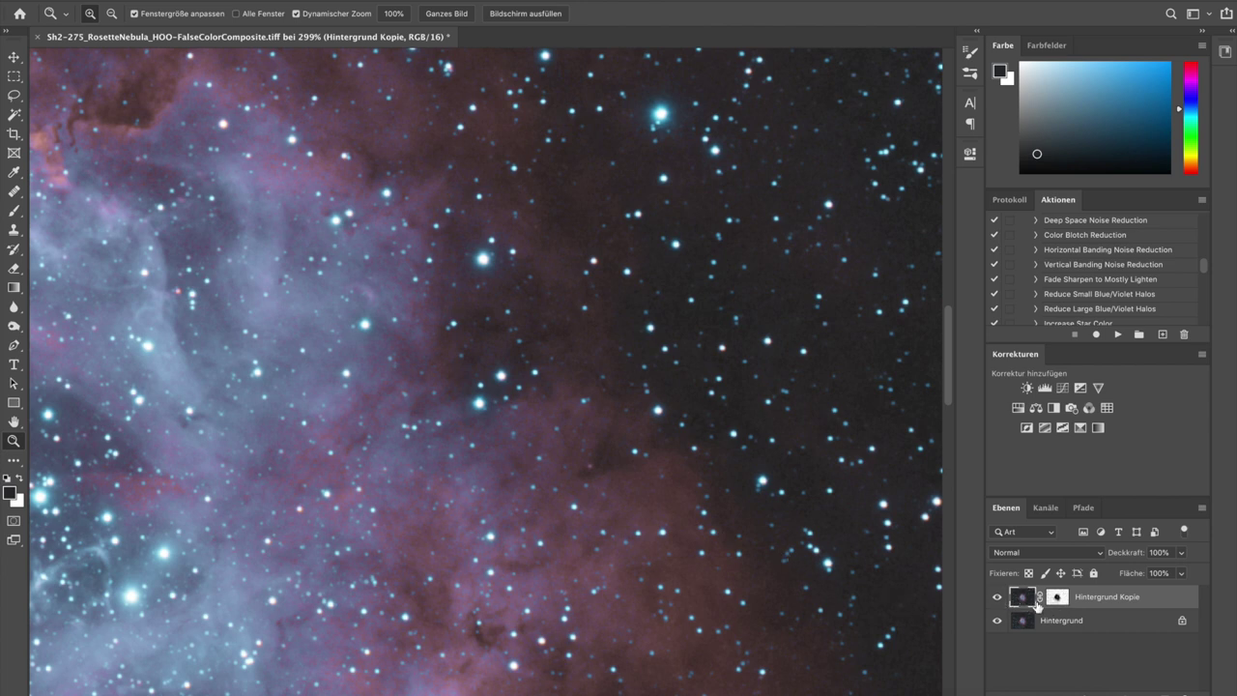
left_click(996, 599)
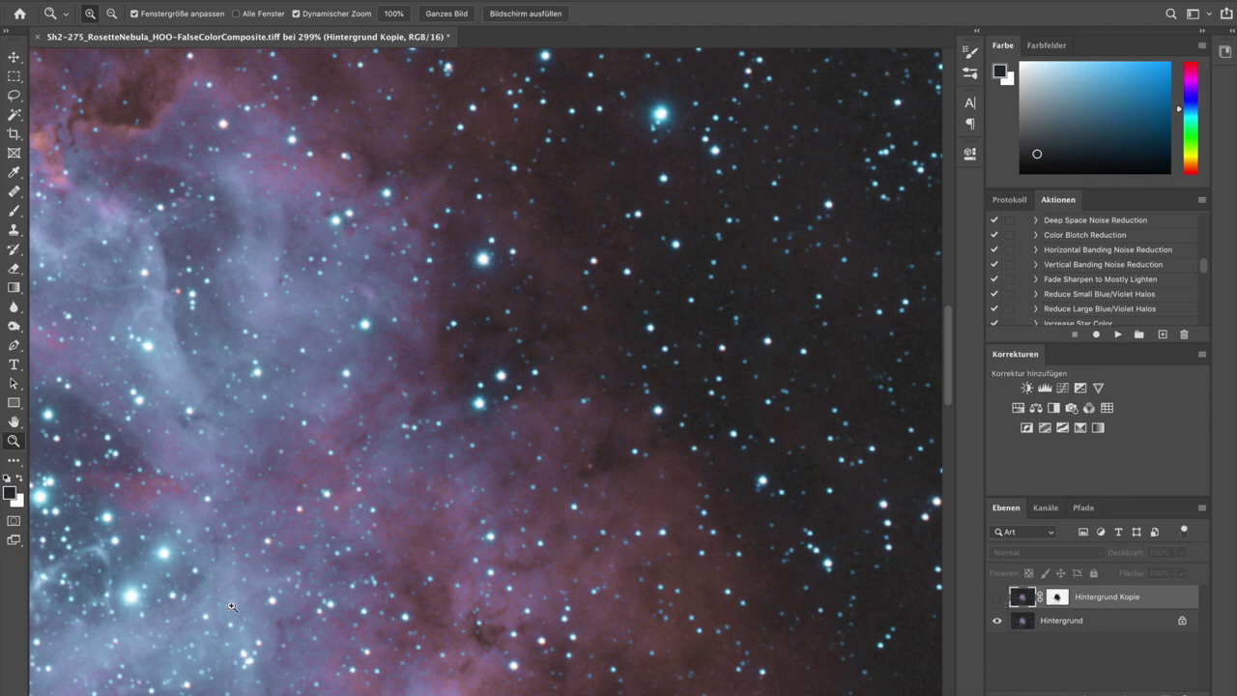
left_click(997, 600)
left_click(997, 601)
left_click(997, 601)
left_click(996, 601)
left_click(997, 600)
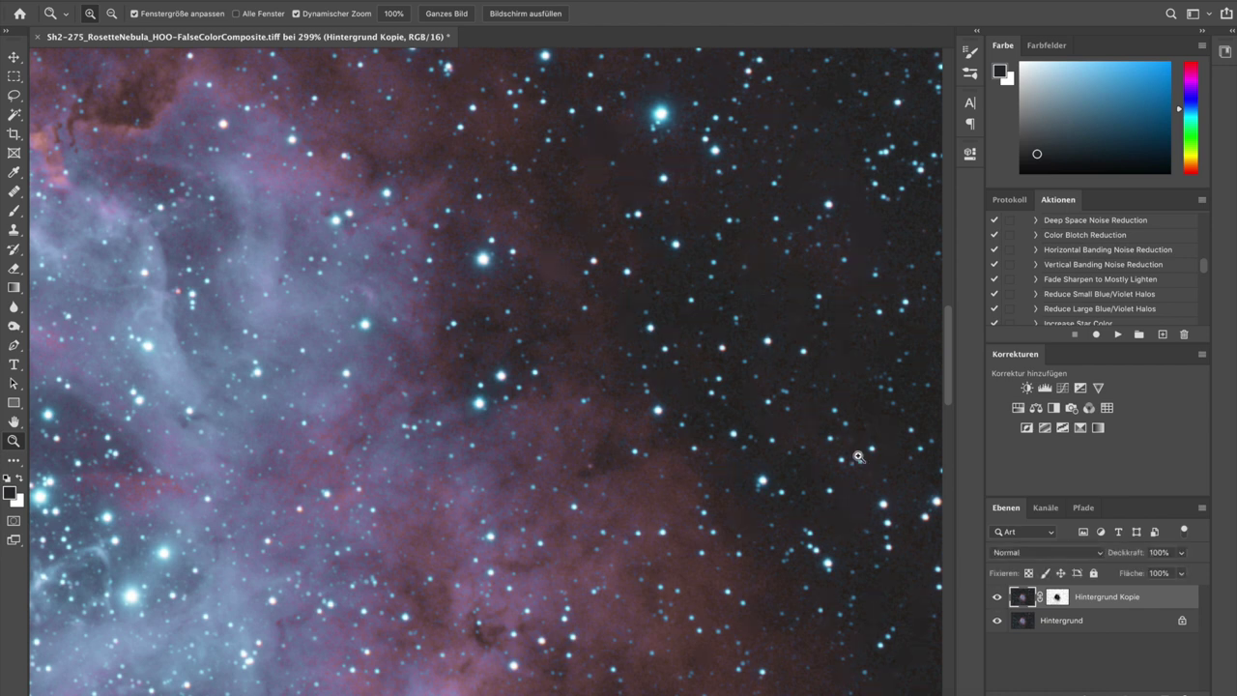
left_click(996, 600)
left_click(999, 600)
left_click_drag(698, 423, 586, 443)
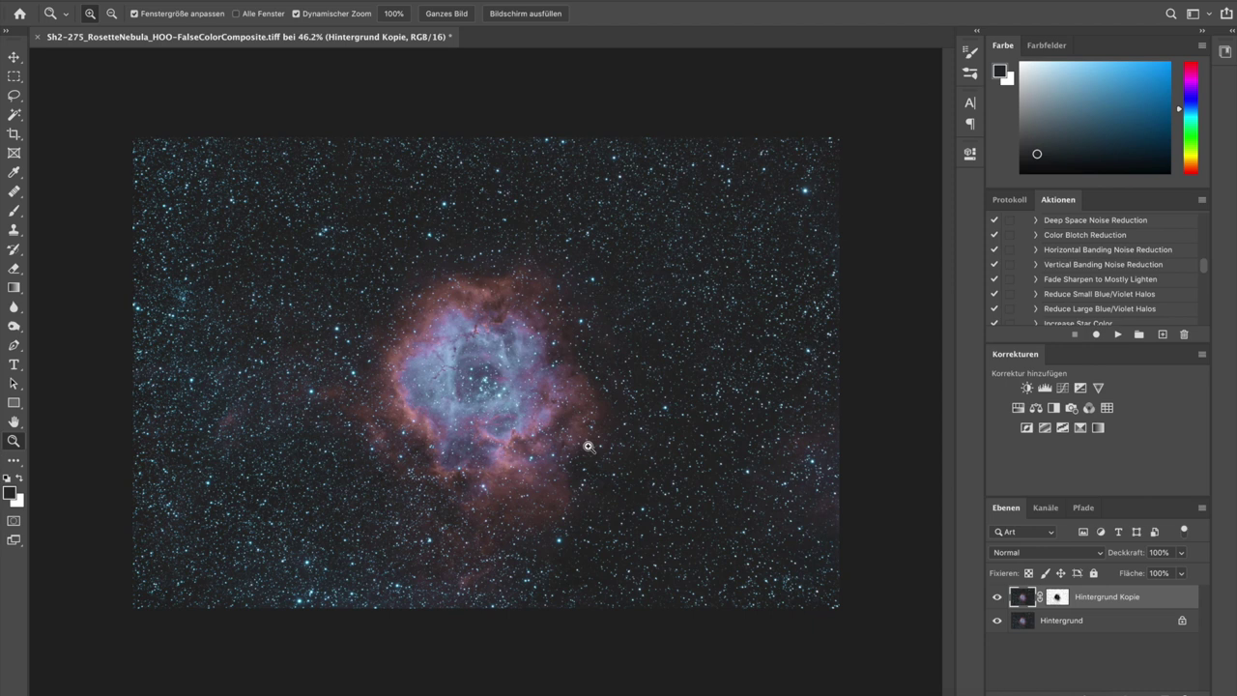
left_click_drag(450, 394, 448, 396)
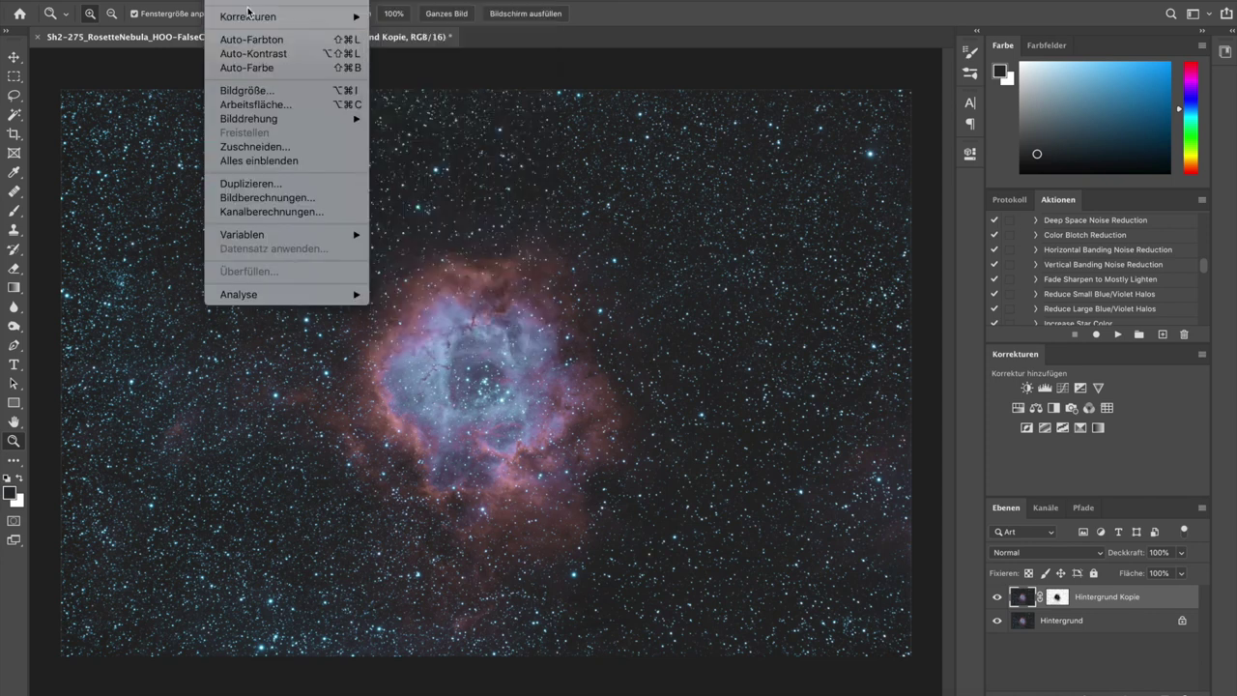
mouse_move(252, 25)
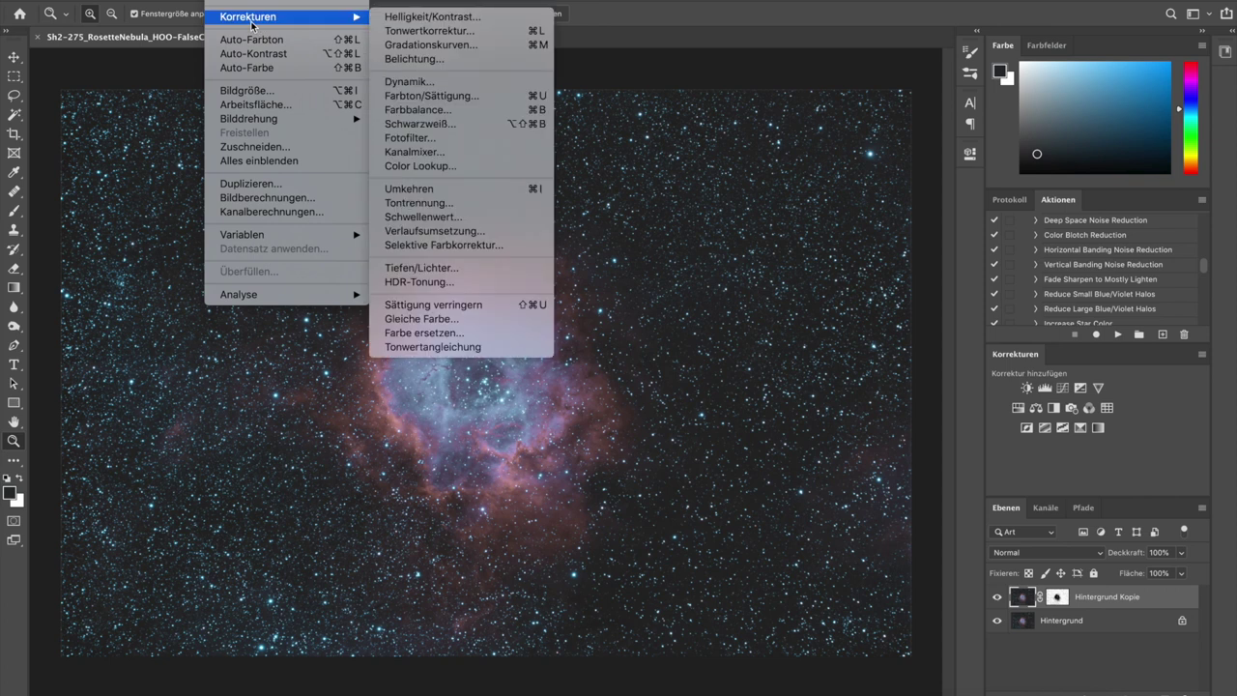
left_click(405, 97)
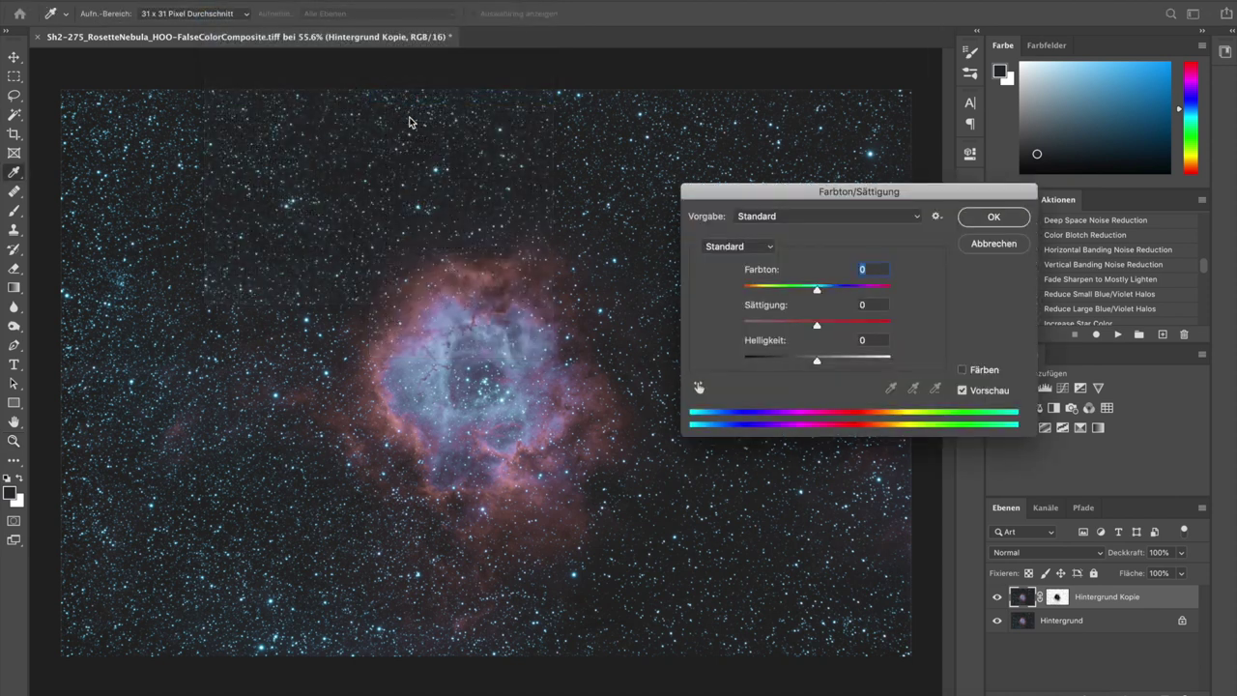
left_click_drag(765, 193, 784, 165)
left_click(788, 214)
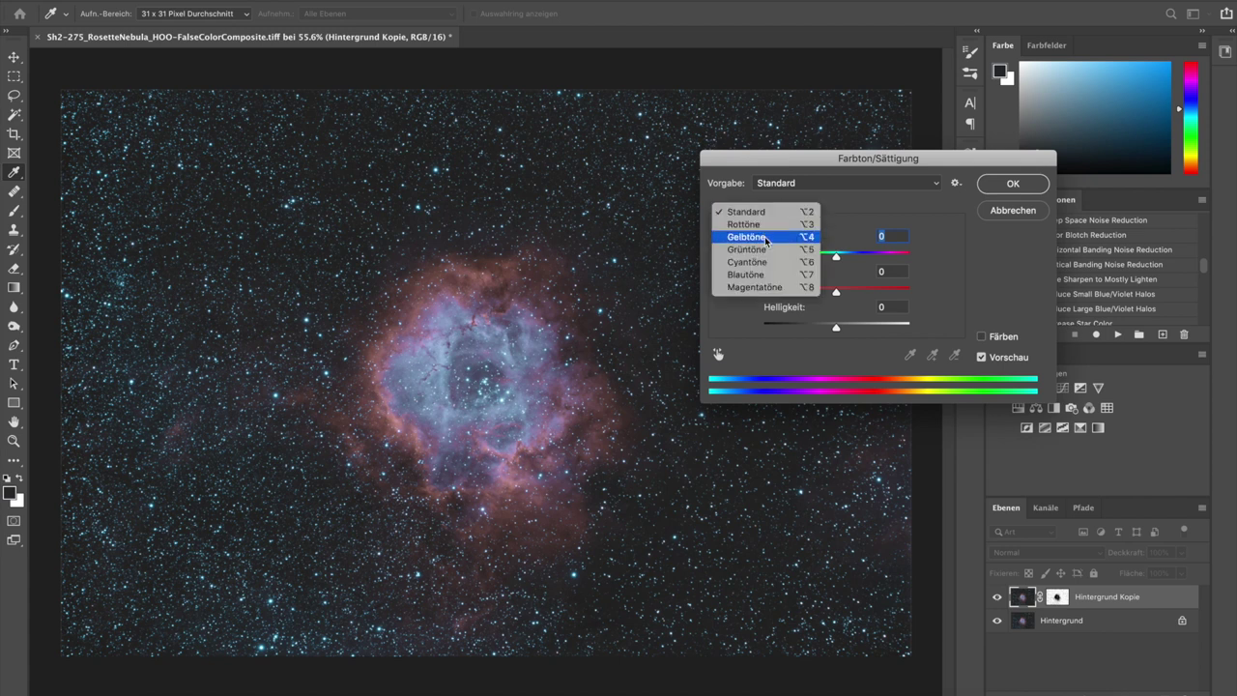
left_click(754, 277)
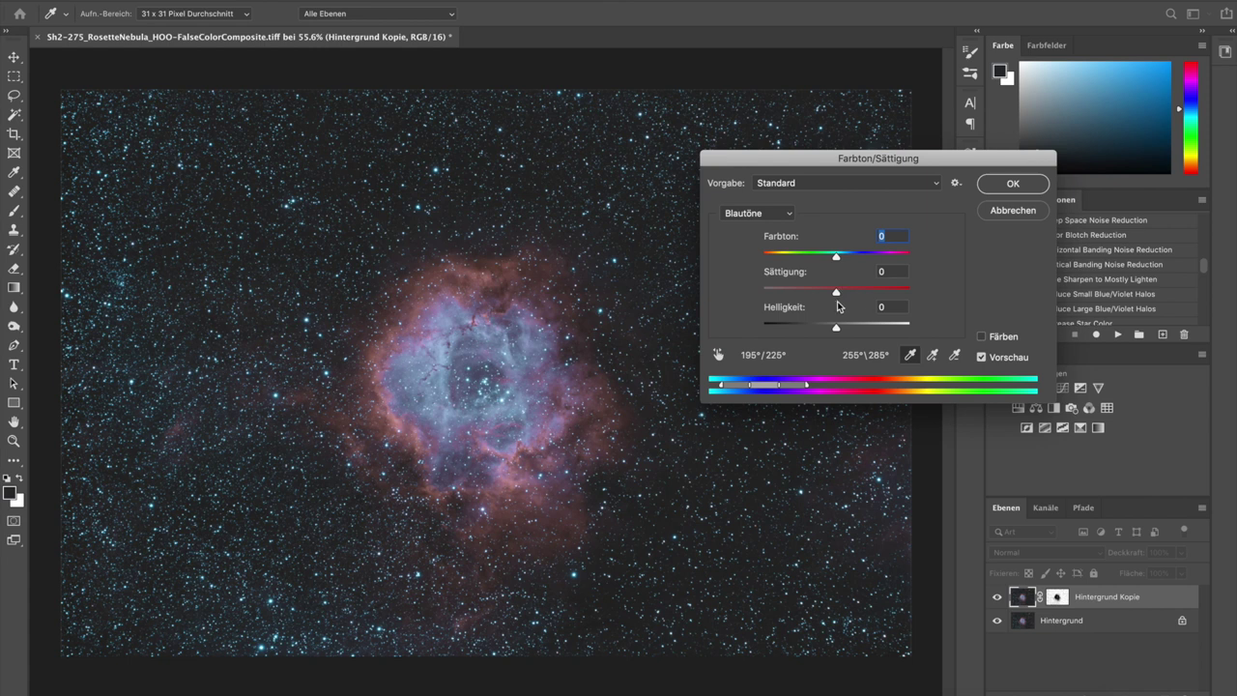
left_click_drag(838, 297, 858, 298)
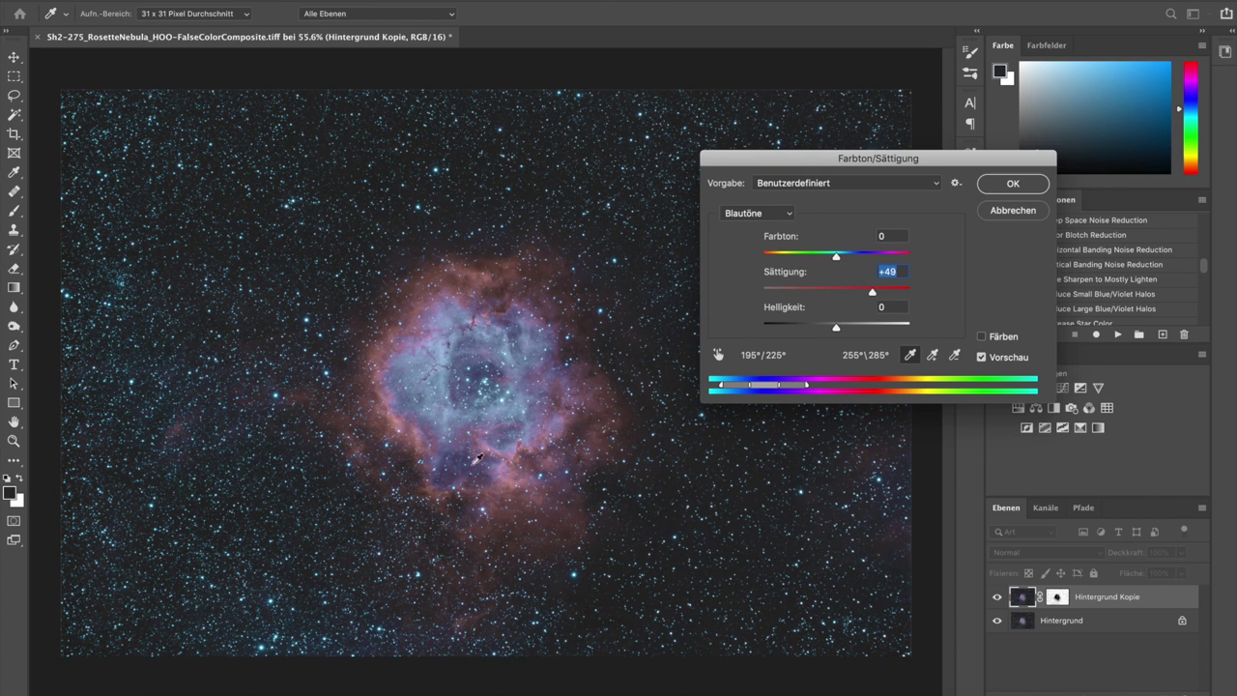
mouse_move(837, 330)
left_mouse_down()
mouse_move(853, 330)
mouse_move(820, 329)
left_mouse_up()
left_click_drag(818, 330, 812, 329)
left_click(1004, 218)
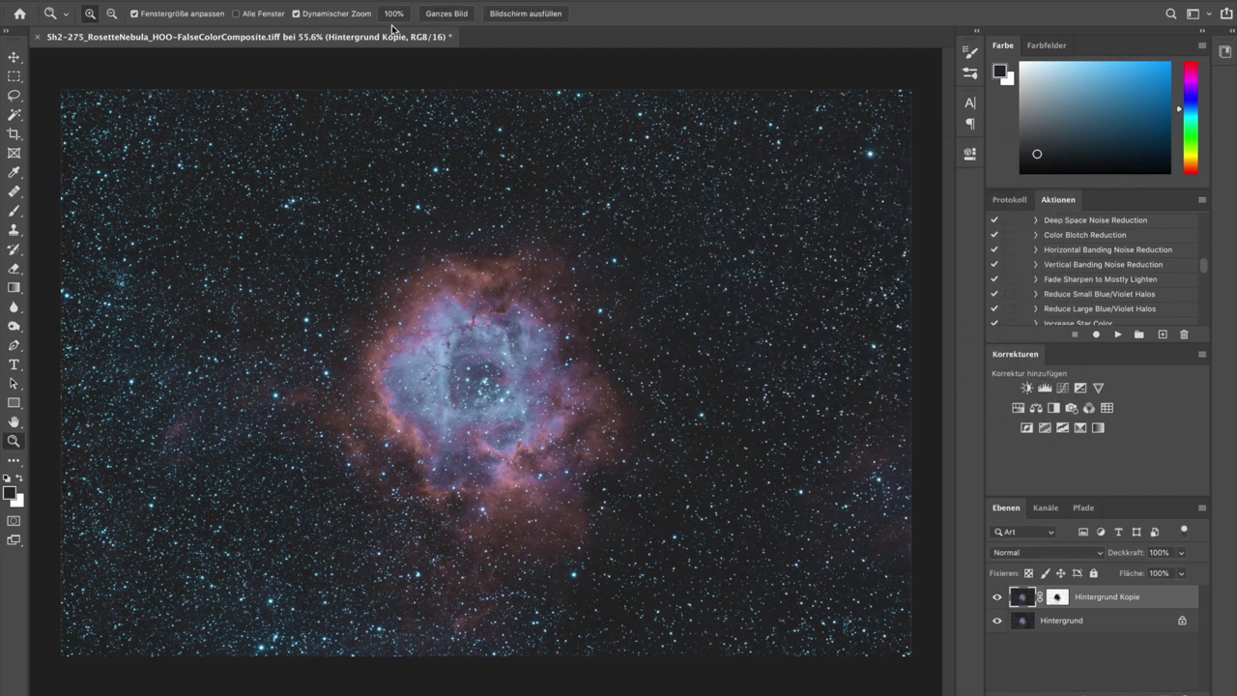
Duplicate the Hintergrund and Hintergrund Kopie layers together and merge the two copies into a single layer on top.
left_click(1085, 624, "shift")
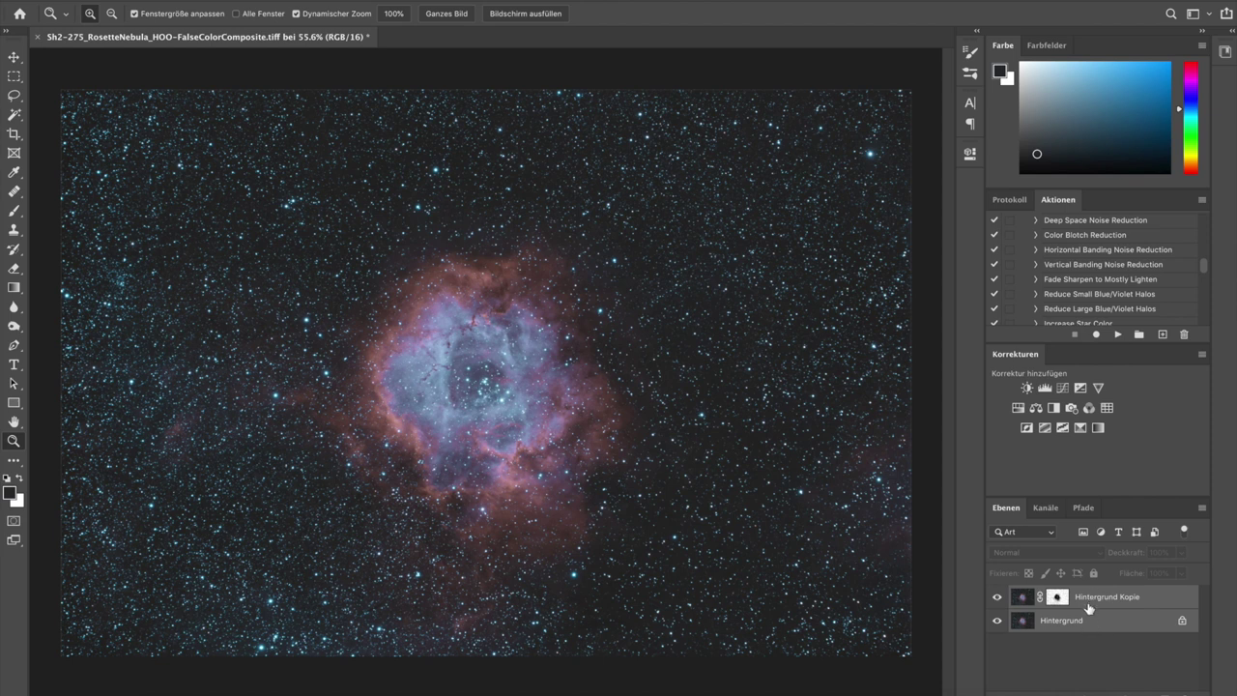
key("ctrl+j")
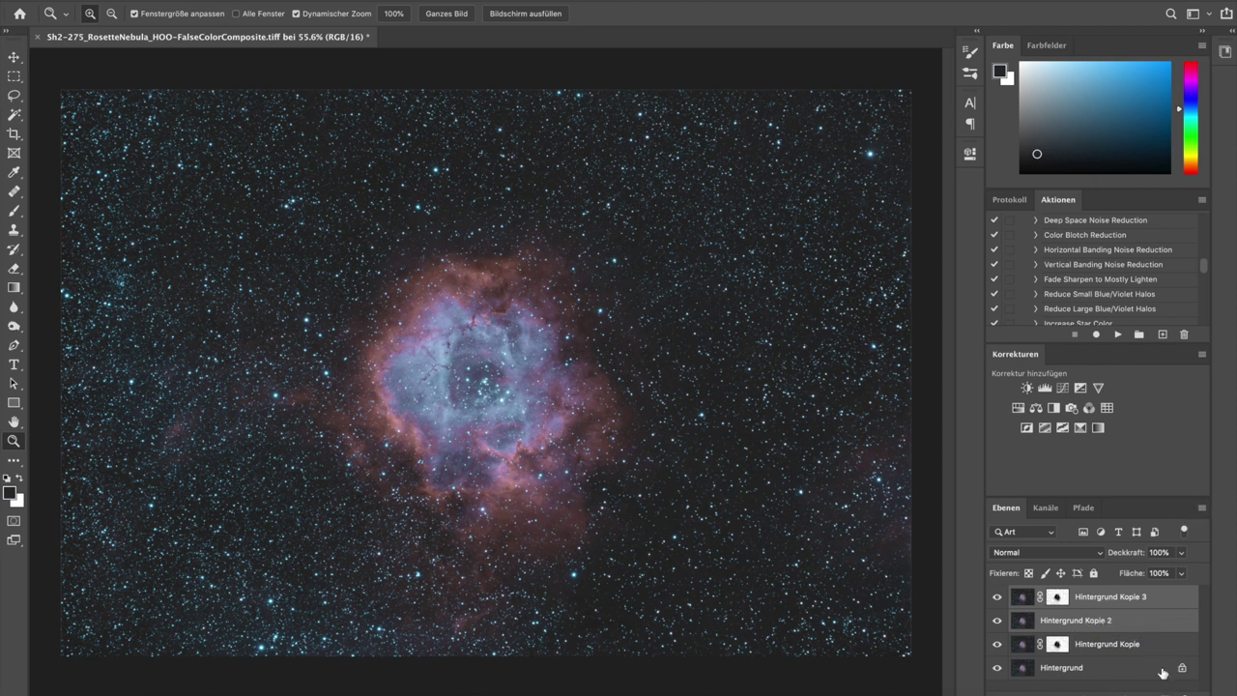
left_click(1202, 507)
left_click(1028, 597)
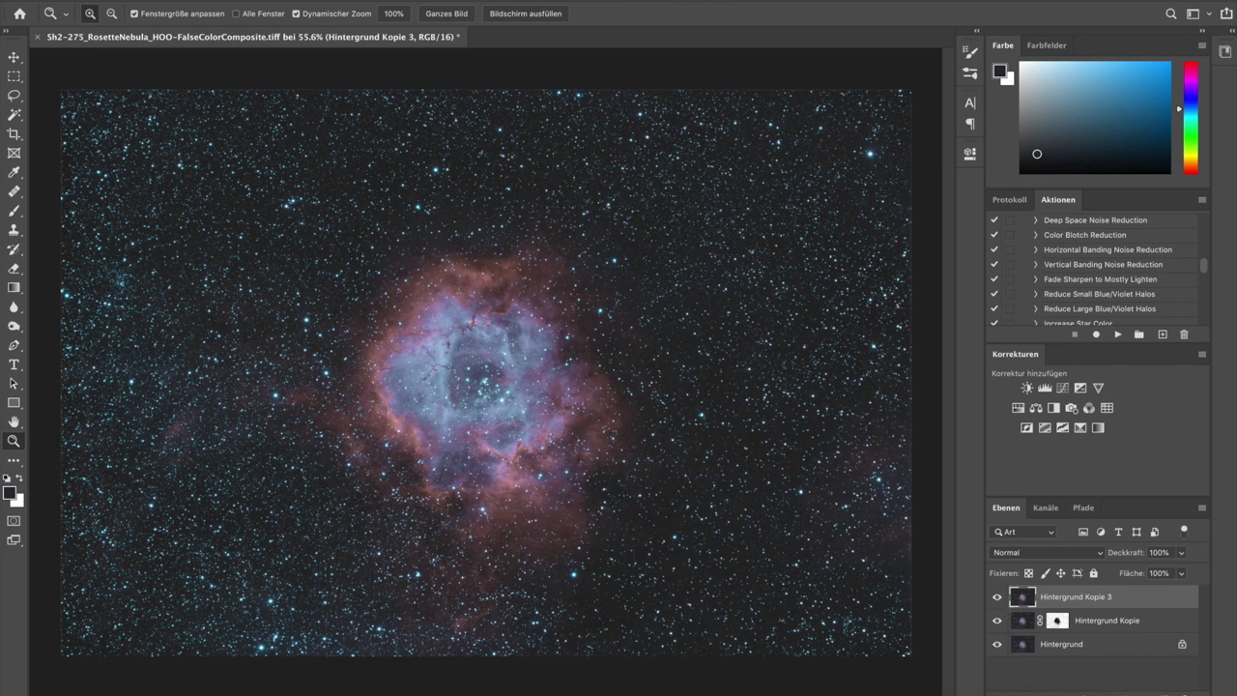
Open the Camera Raw filter on the merged layer and raise the blues' saturation to +31 in the HSL adjustments.
left_click(398, 0)
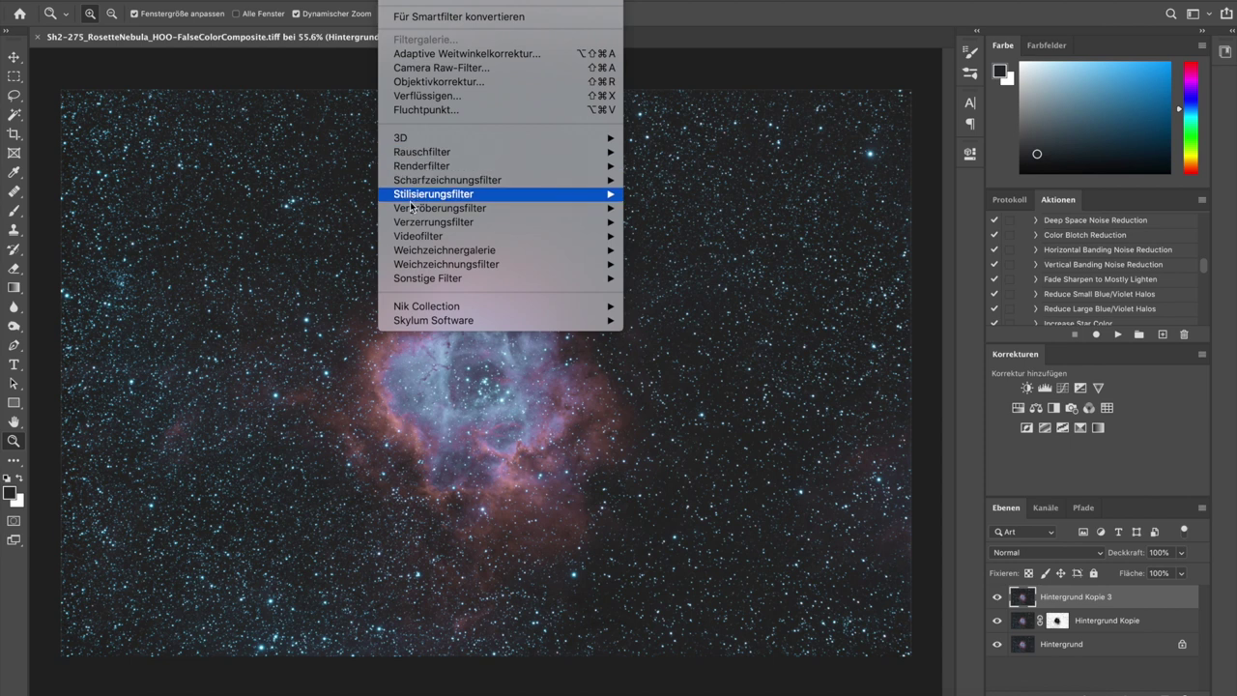
left_click(451, 69)
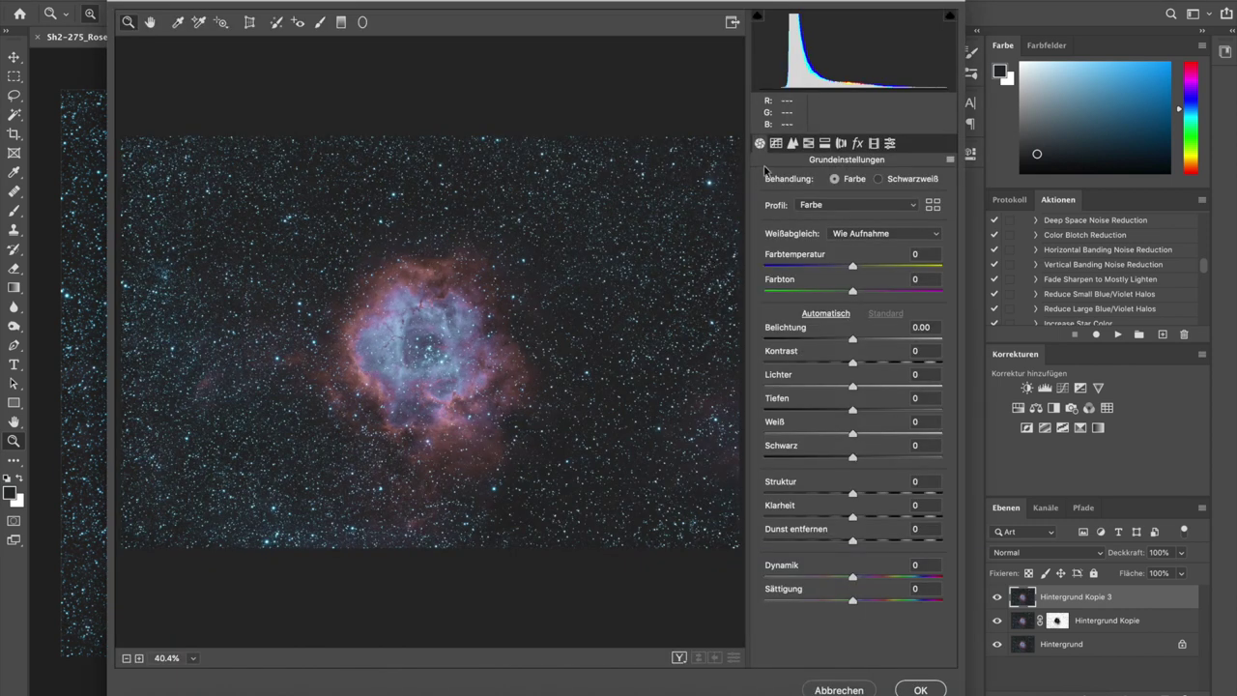
left_click(809, 144)
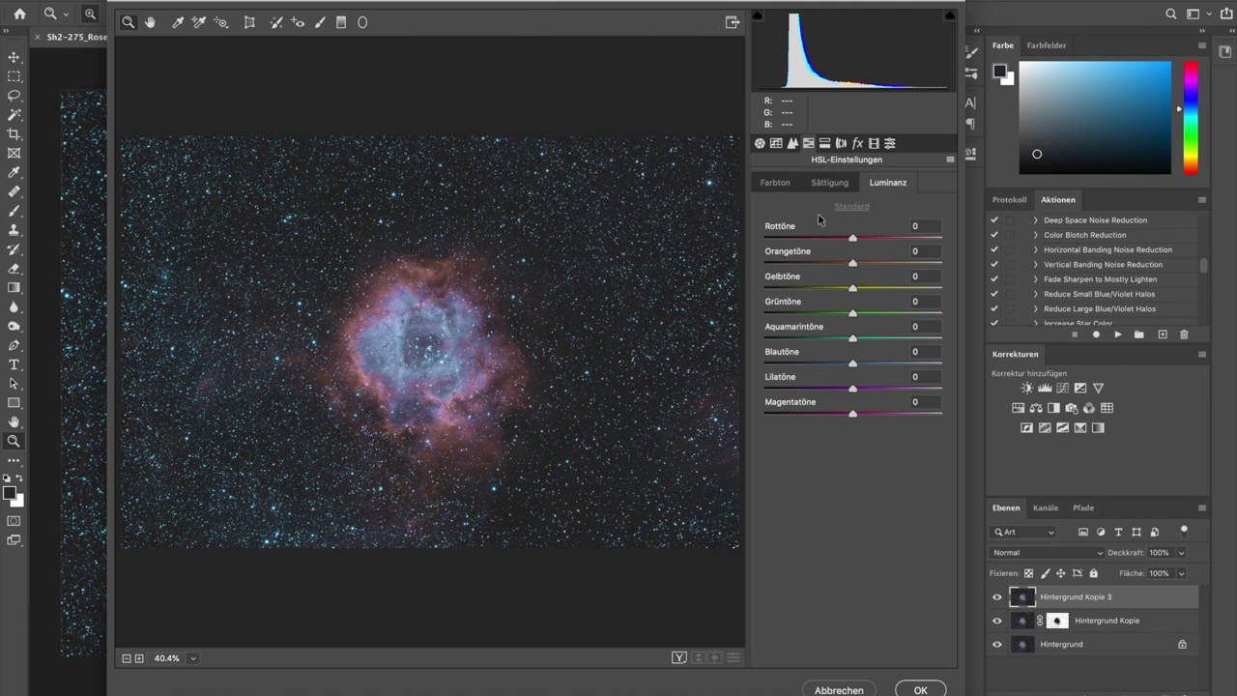
left_click(775, 183)
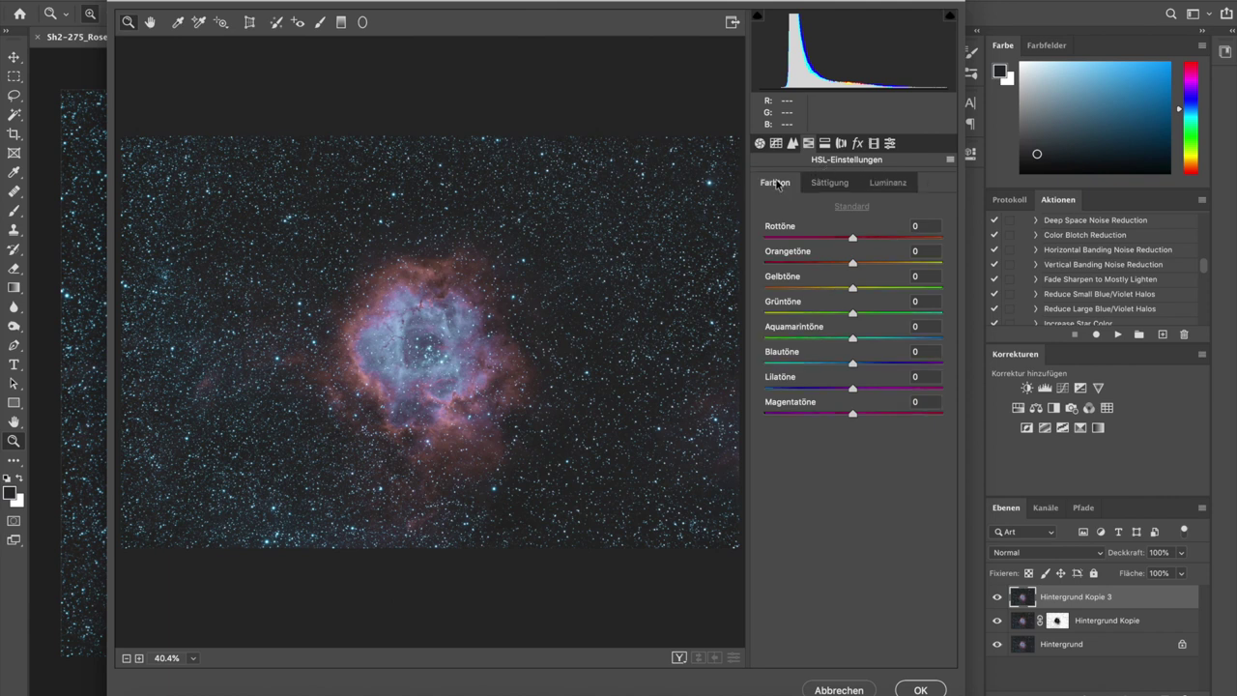
left_click(838, 187)
left_click(883, 183)
left_click(834, 186)
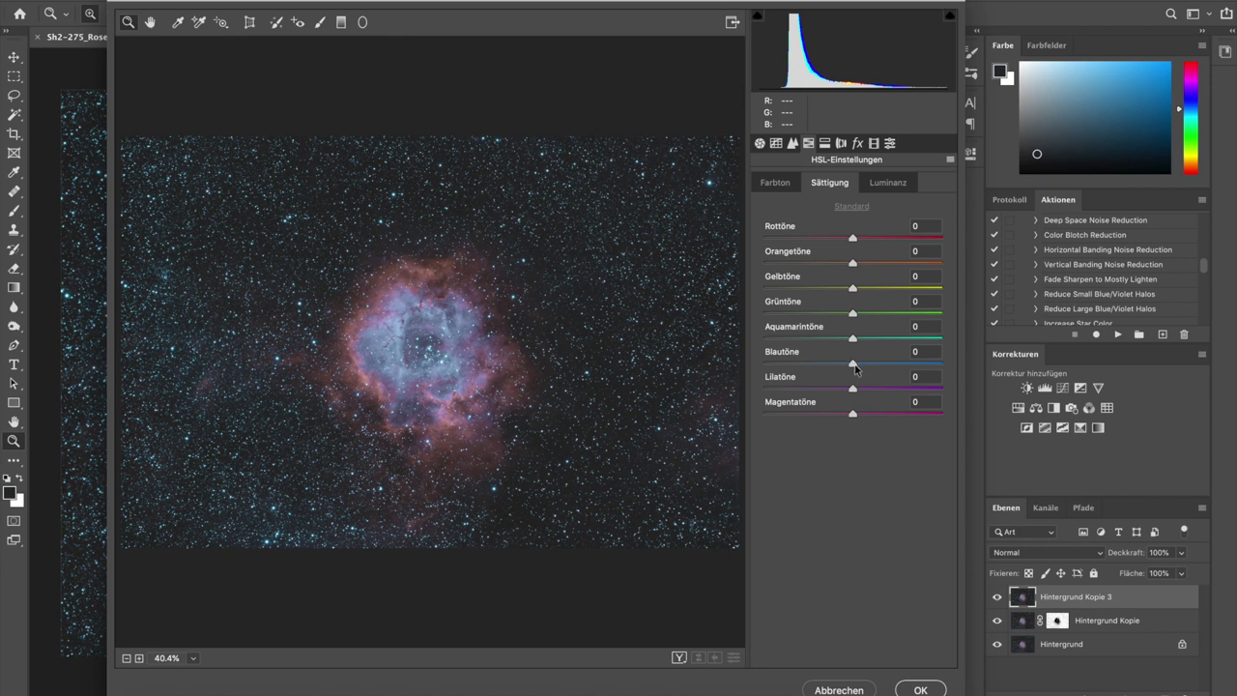
left_click_drag(856, 368, 873, 369)
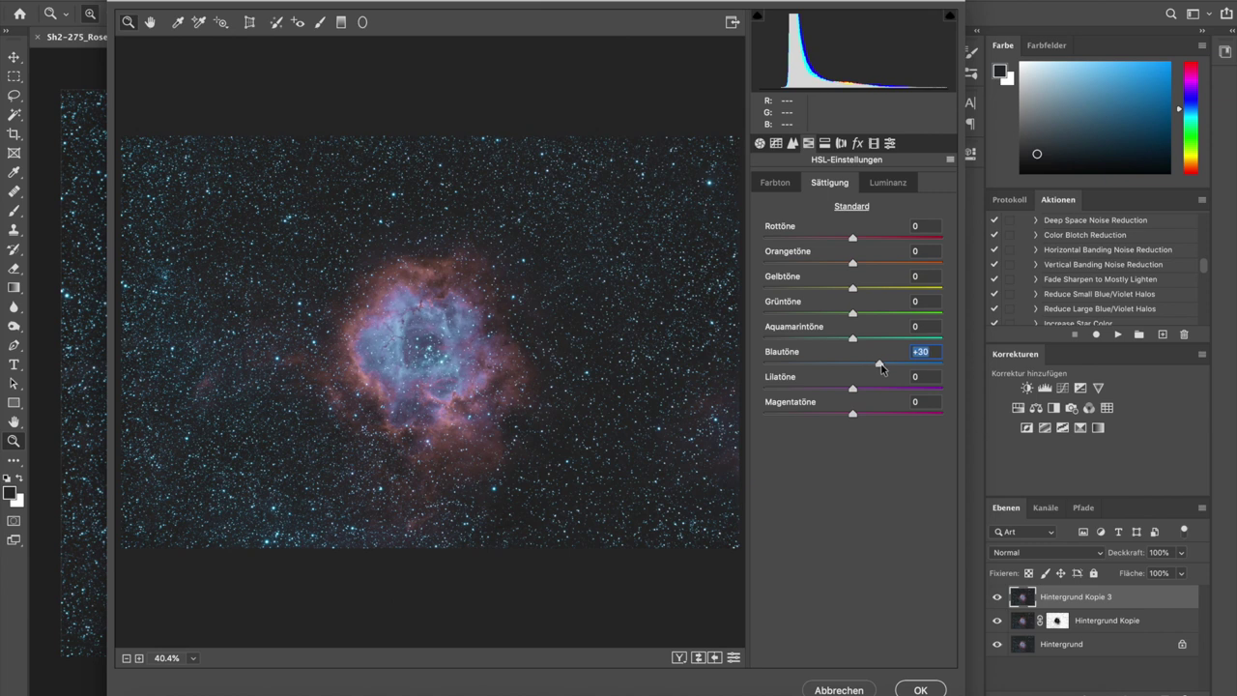
left_click_drag(882, 369, 883, 368)
Set the HSL saturation of the reds to +9 and the oranges to +21, leaving yellows and purples at 0.
left_click_drag(851, 270, 861, 244)
left_click_drag(861, 243, 862, 242)
left_click_drag(852, 314, 818, 310)
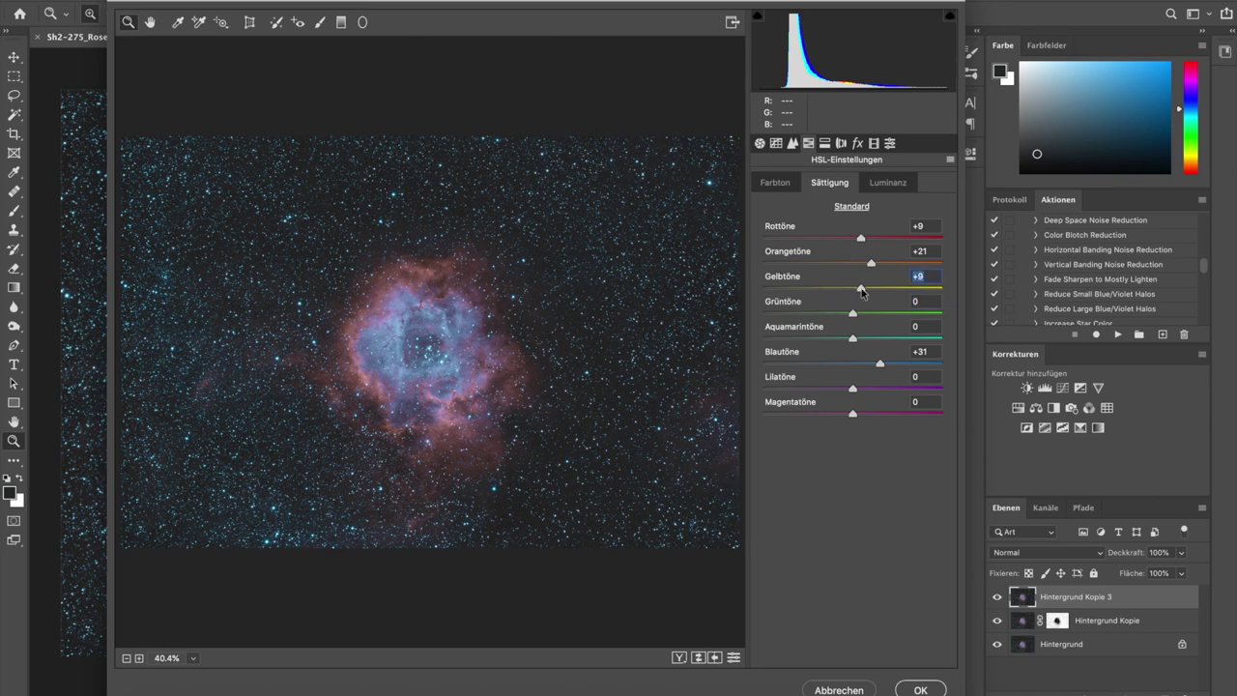
double_click(861, 289)
left_click_drag(499, 410, 509, 389)
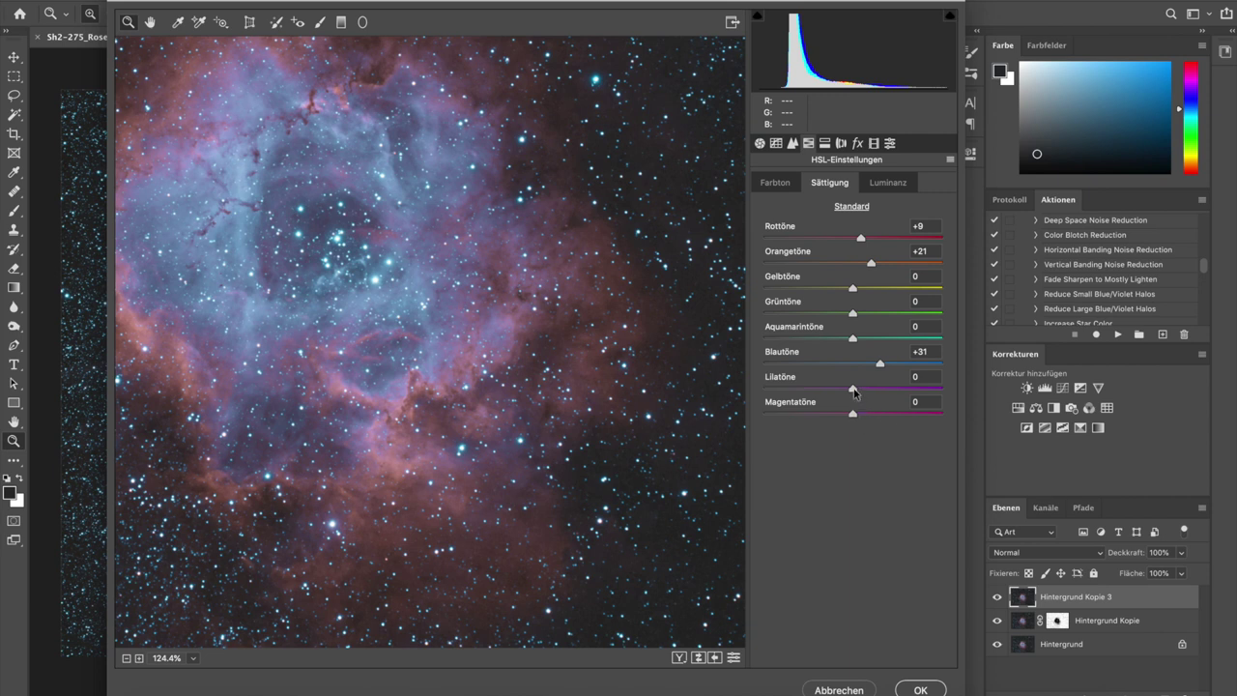
mouse_move(855, 393)
left_mouse_down()
mouse_move(921, 395)
mouse_move(854, 395)
left_mouse_up()
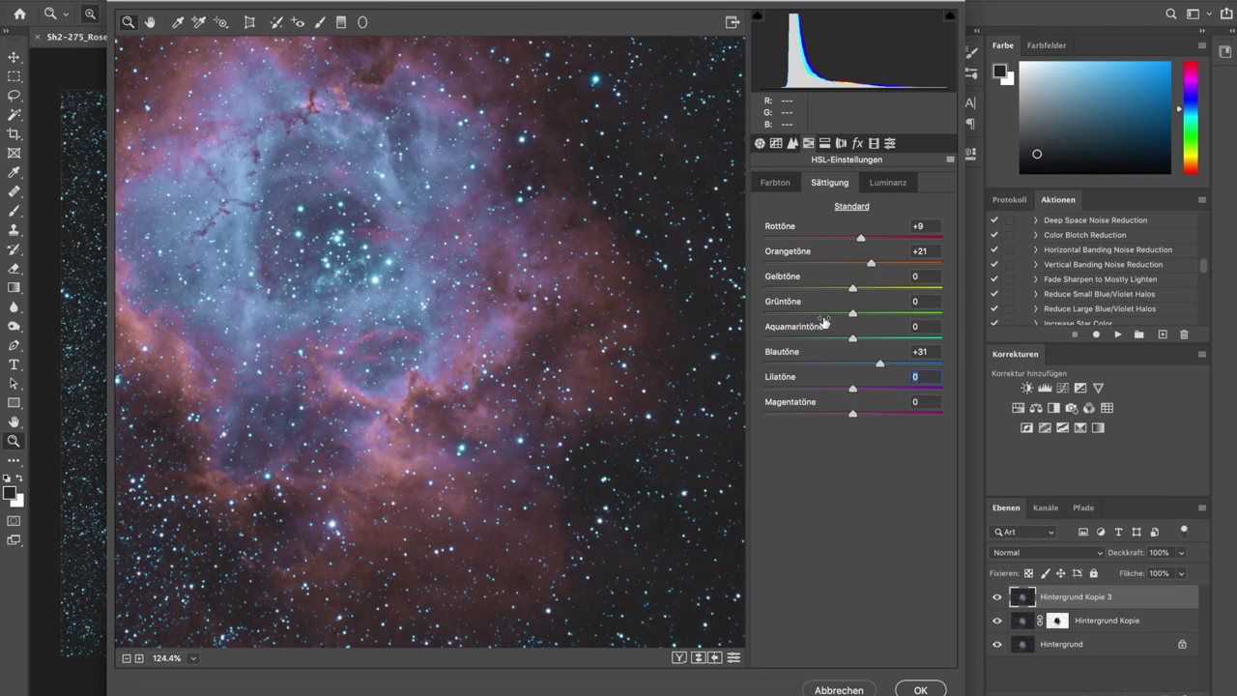
Try adjusting the aquamarine hue and raising the aquamarine luminance to +13, check the nebula's central stars up close, and reset the values.
left_click(778, 183)
scroll(416, 286, "down", 3)
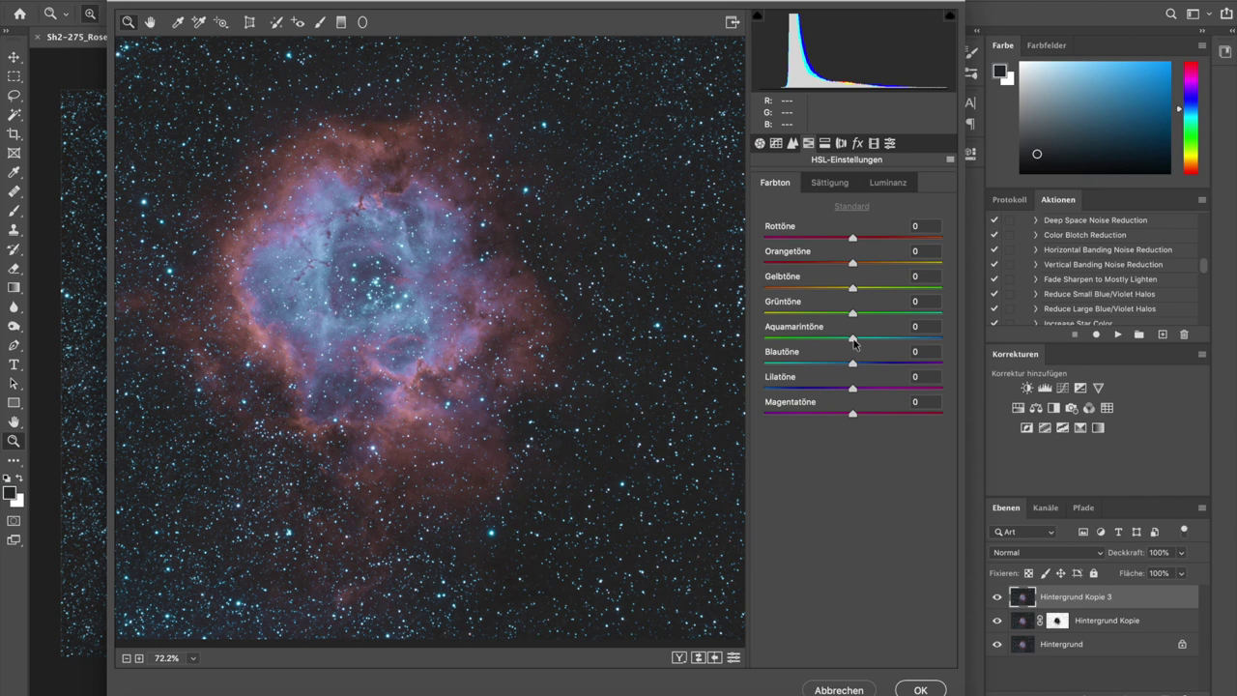
mouse_move(853, 339)
left_mouse_down()
mouse_move(894, 344)
mouse_move(833, 348)
mouse_move(896, 350)
mouse_move(854, 348)
left_mouse_up()
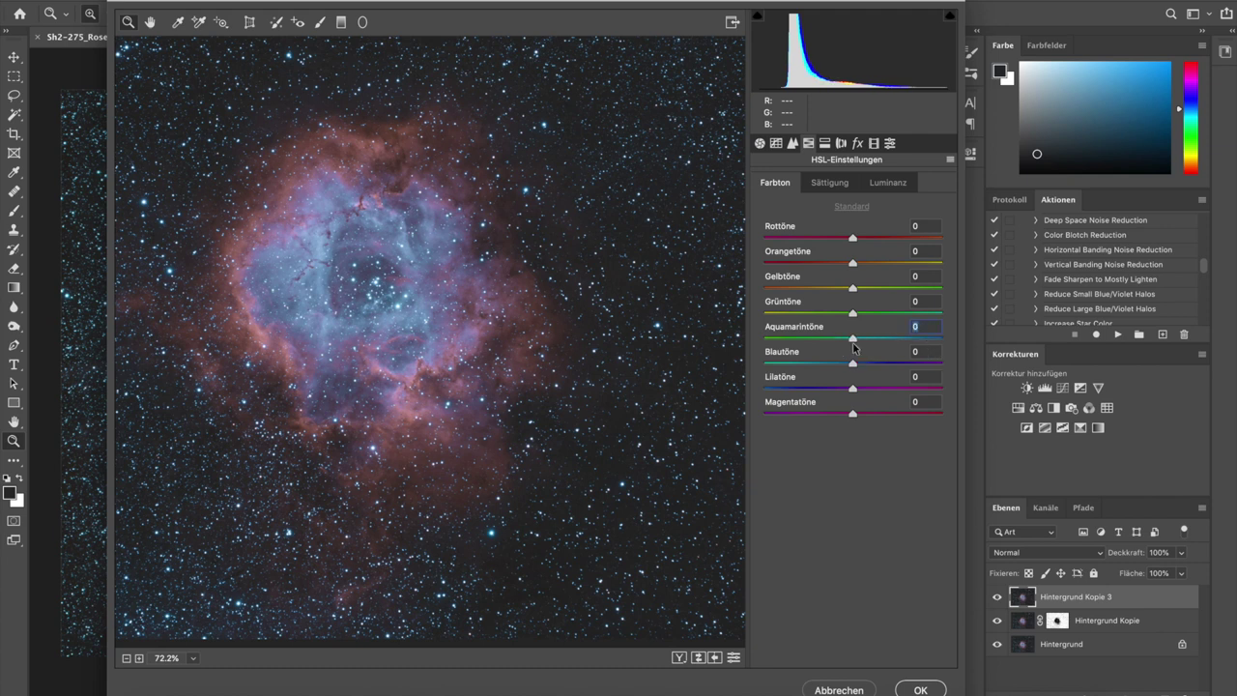
left_click(880, 183)
mouse_move(852, 340)
left_mouse_down()
mouse_move(821, 341)
mouse_move(866, 350)
left_mouse_up()
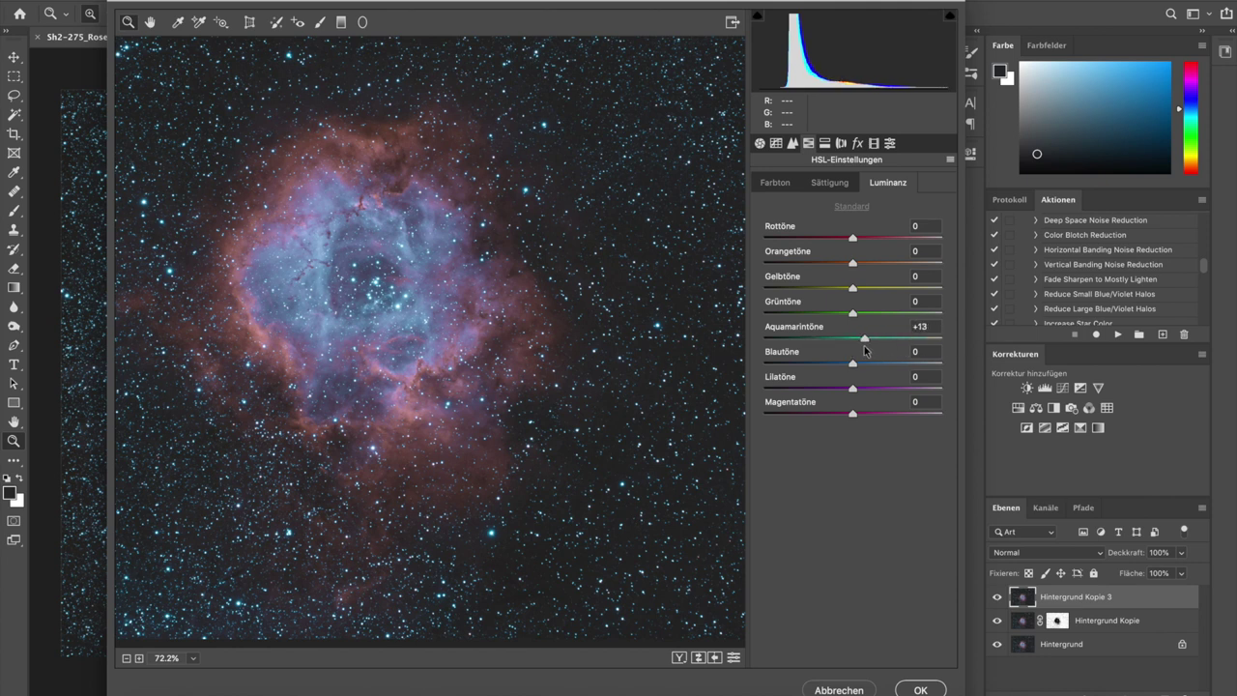
left_click_drag(397, 311, 473, 313)
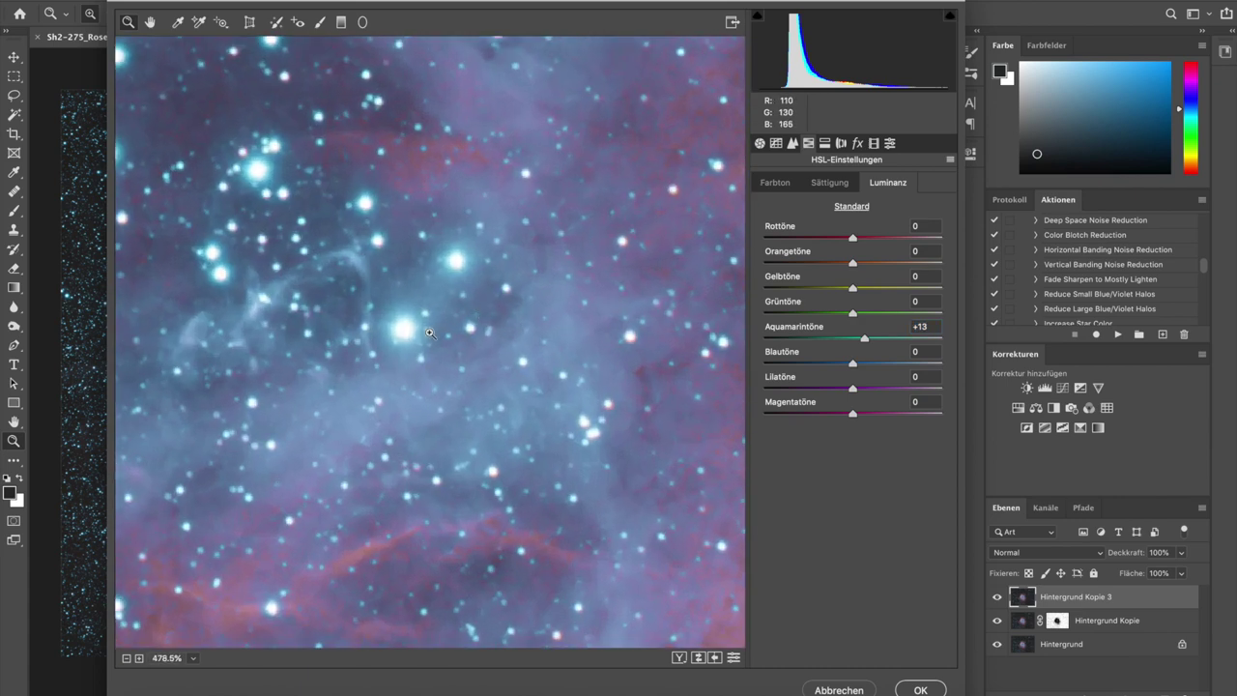
left_click_drag(403, 328, 435, 333)
mouse_move(865, 340)
left_mouse_down()
mouse_move(799, 344)
mouse_move(933, 354)
mouse_move(829, 348)
mouse_move(907, 363)
mouse_move(852, 359)
left_mouse_up()
key("ctrl+0")
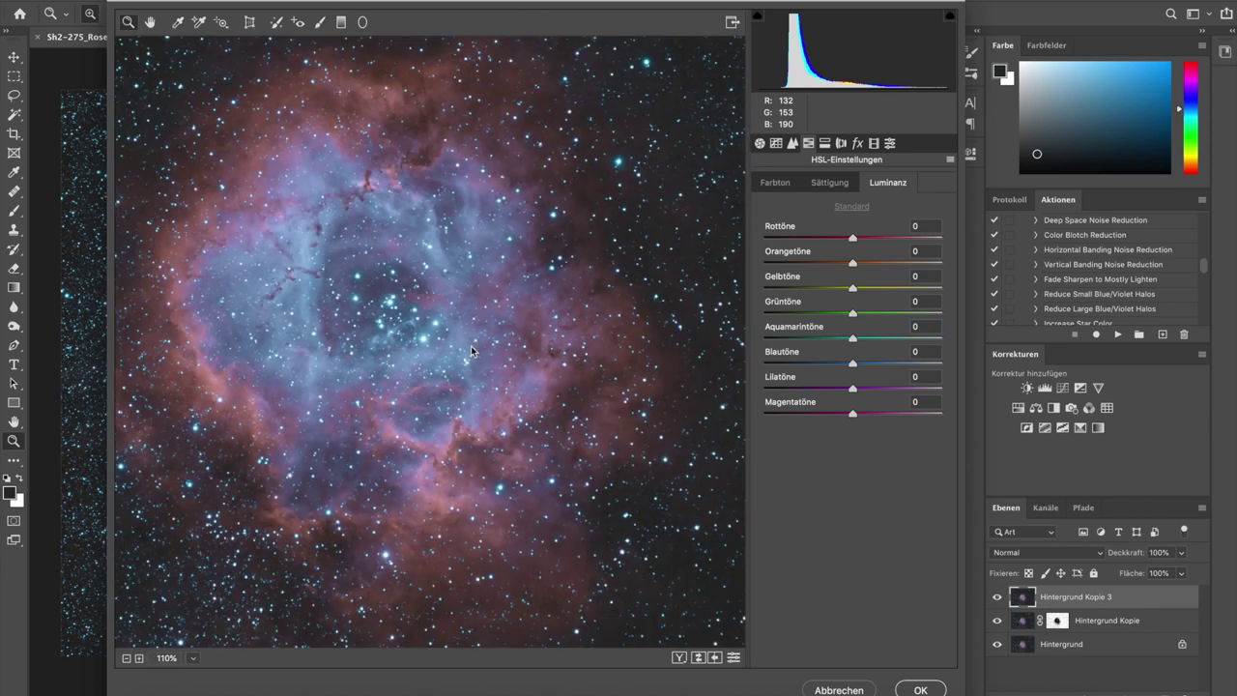
Try a different aquamarine luminance on the halo of a bright star up close and reset it to 0.
scroll(471, 345, "down", 5)
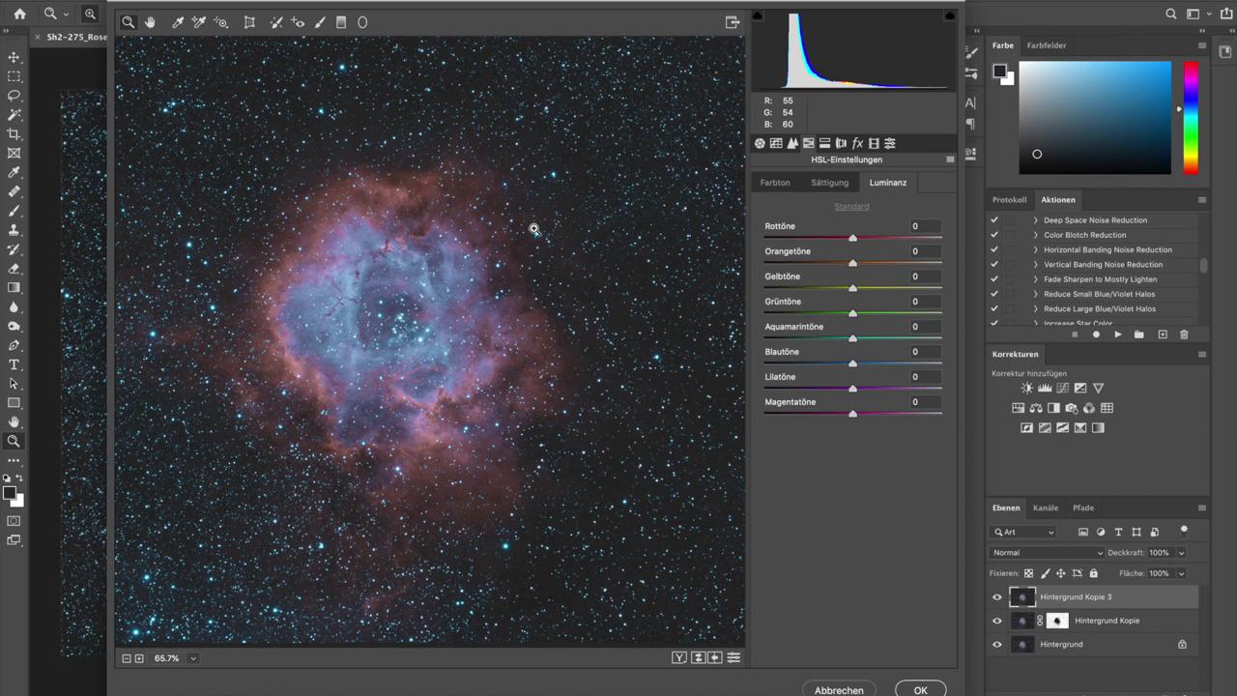
scroll(583, 233, "up", 5)
scroll(517, 298, "up", 5)
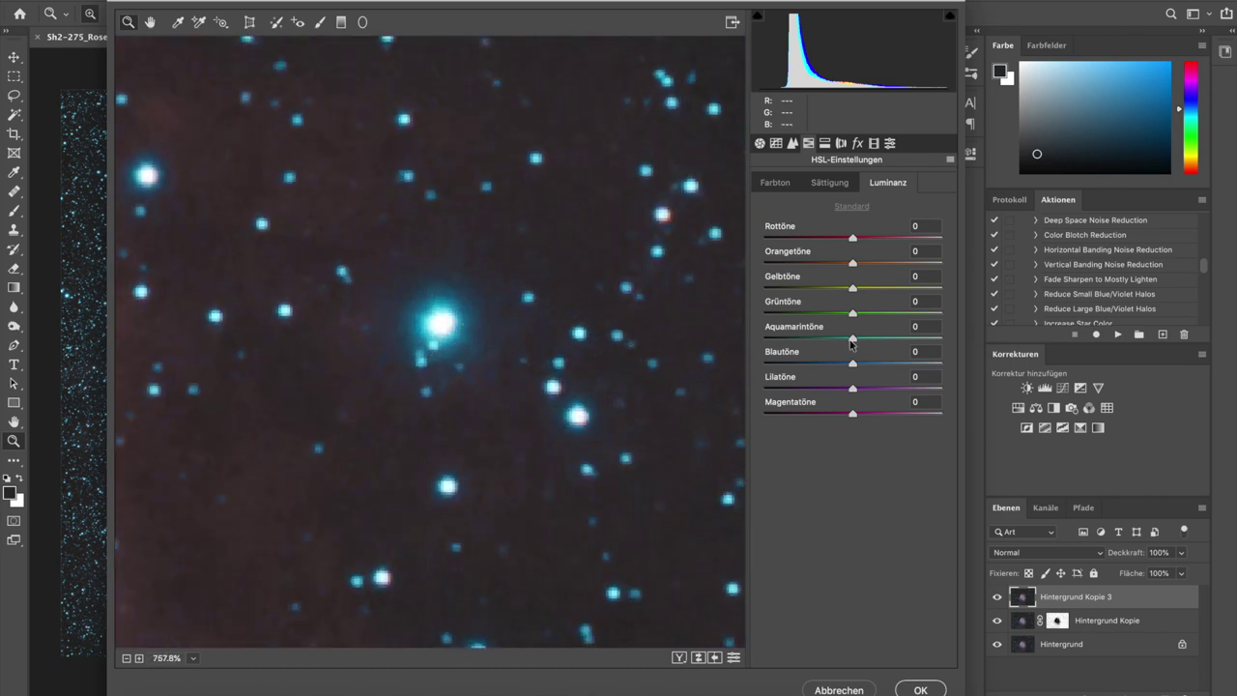
mouse_move(852, 338)
left_mouse_down()
mouse_move(798, 340)
mouse_move(882, 346)
mouse_move(855, 340)
left_mouse_up()
key("ctrl+0")
left_click(425, 400)
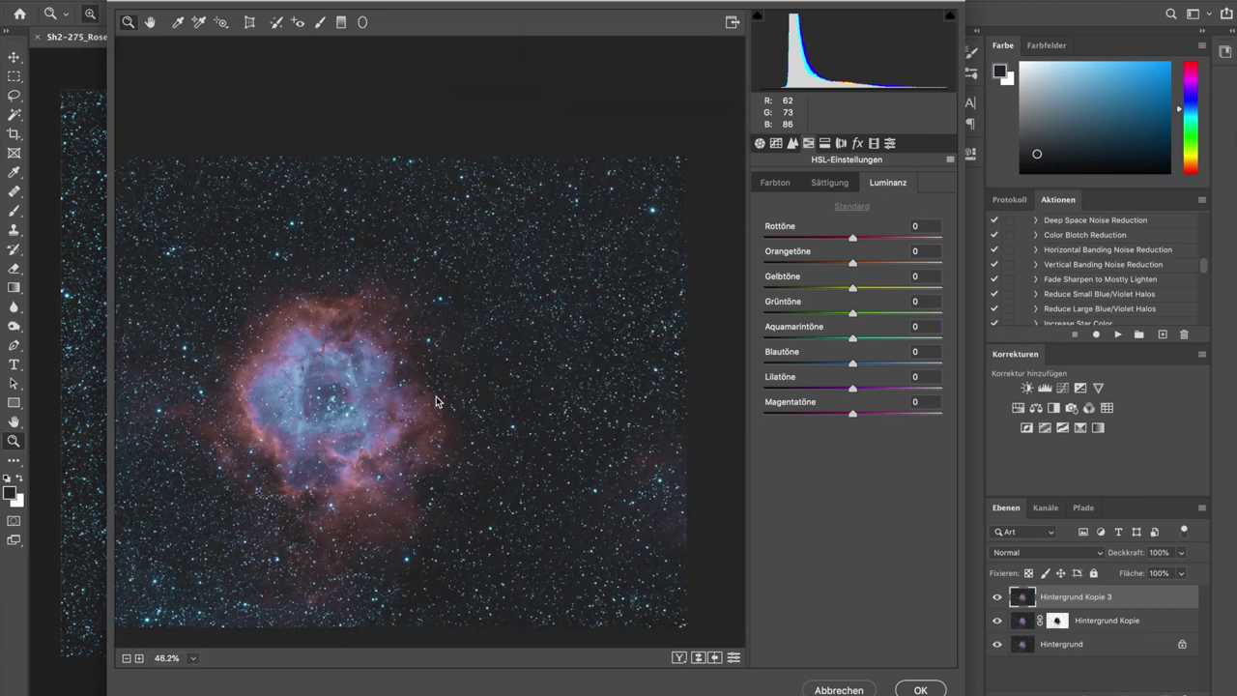
left_click(336, 431)
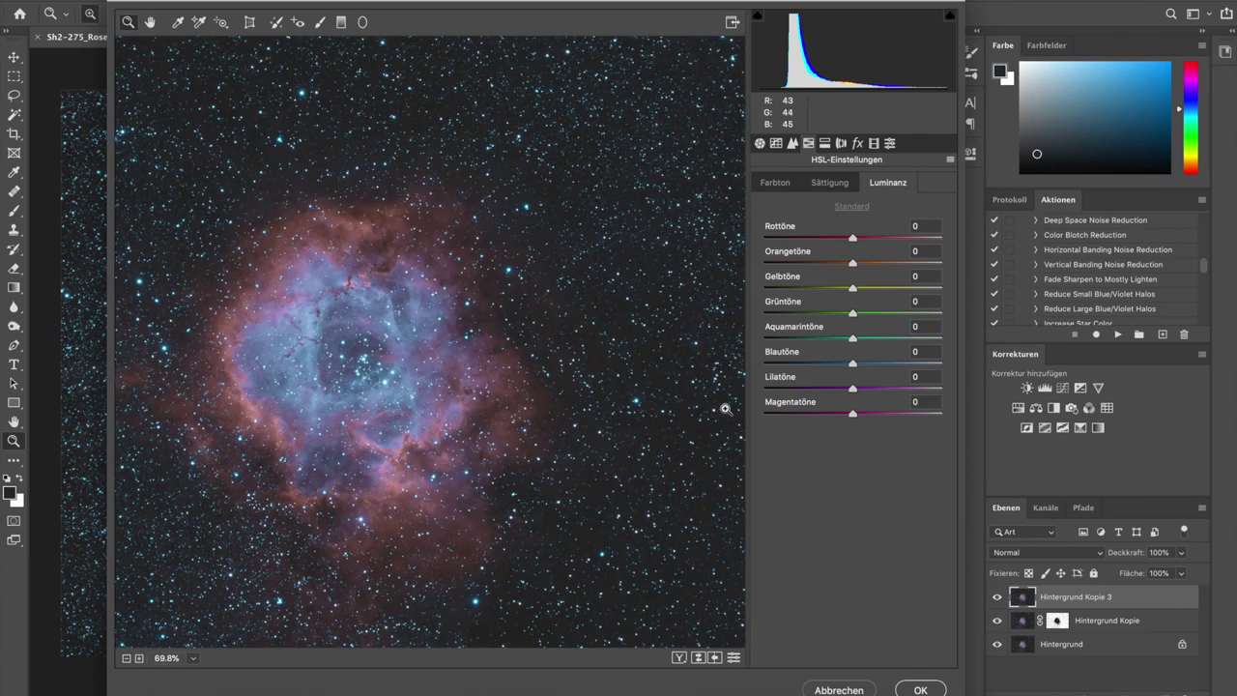
Raise the blues' HSL luminance to +7 and shift the hue of the blues to -16 and the purples to -9.
mouse_move(850, 368)
left_mouse_down()
mouse_move(833, 367)
mouse_move(855, 363)
left_mouse_up()
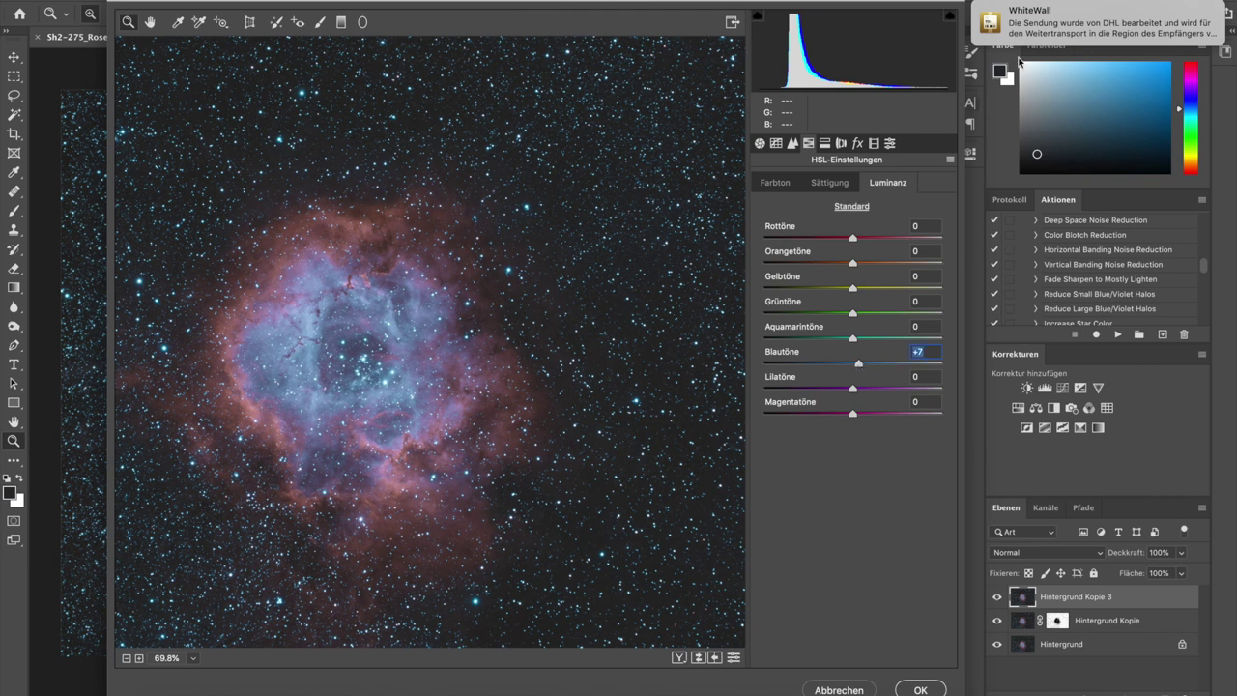
left_click(775, 184)
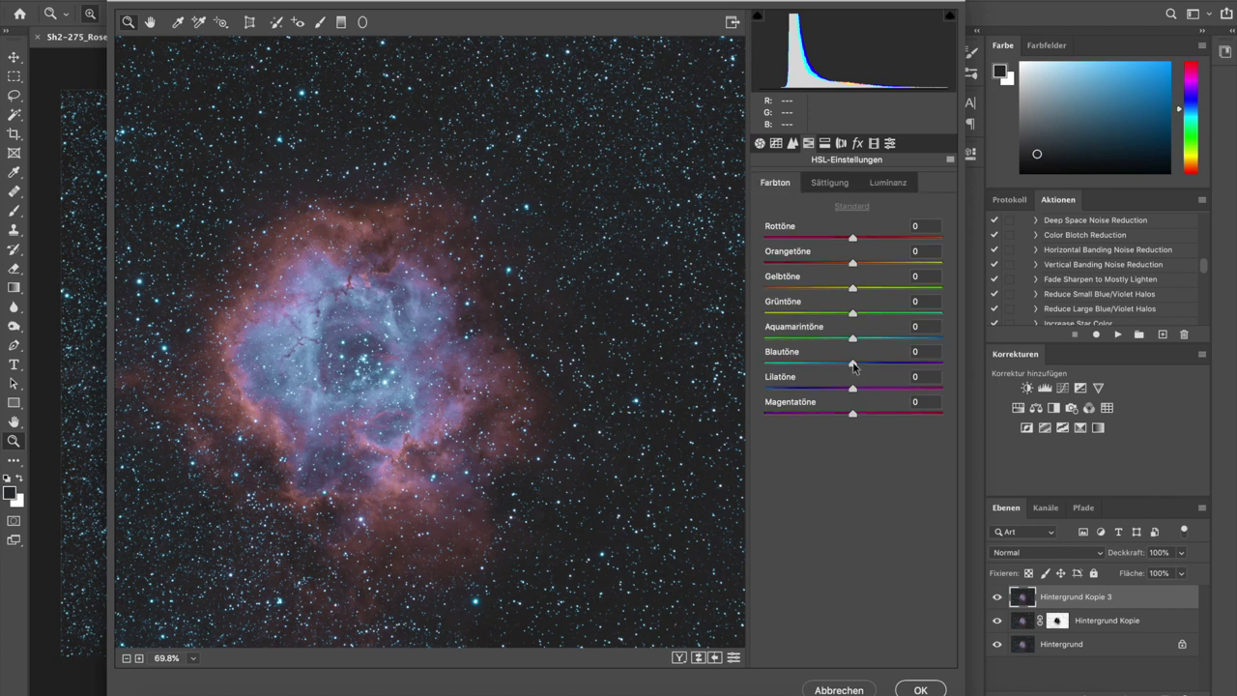
left_click_drag(855, 367, 845, 391)
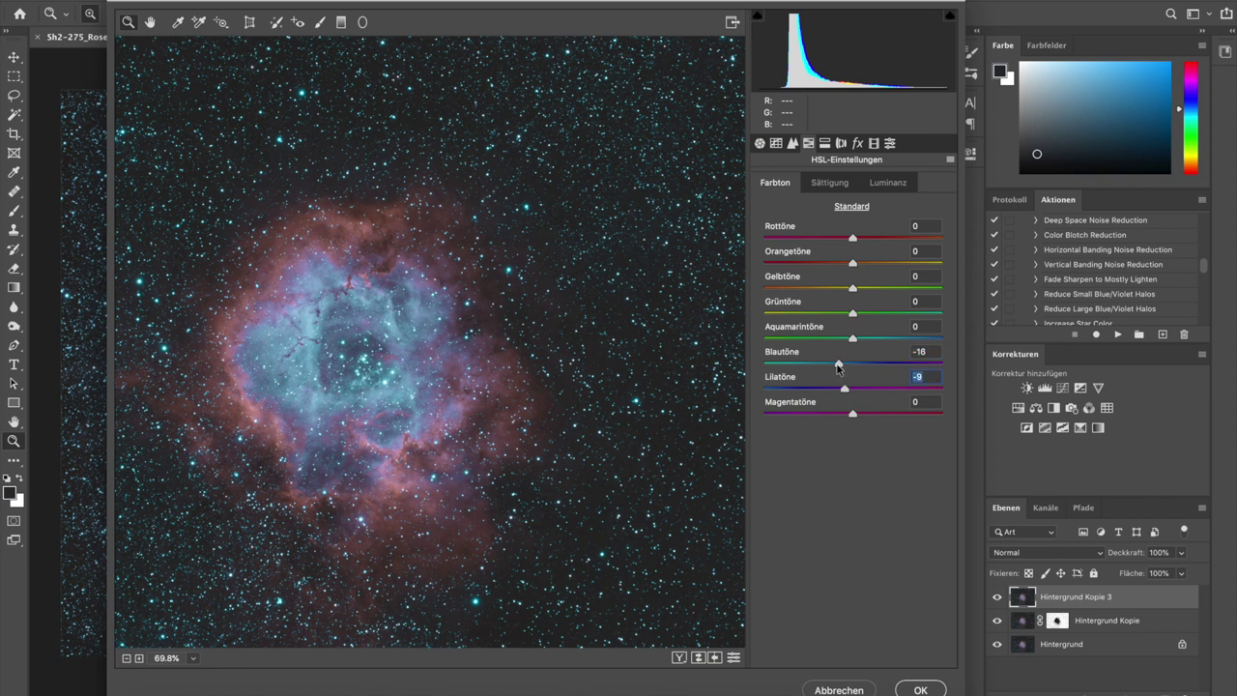
left_click(837, 365)
left_click(845, 390)
Set the HSL luminance of the reds to +10 and the oranges to +8, and return to the saturation adjustments.
left_click(833, 184)
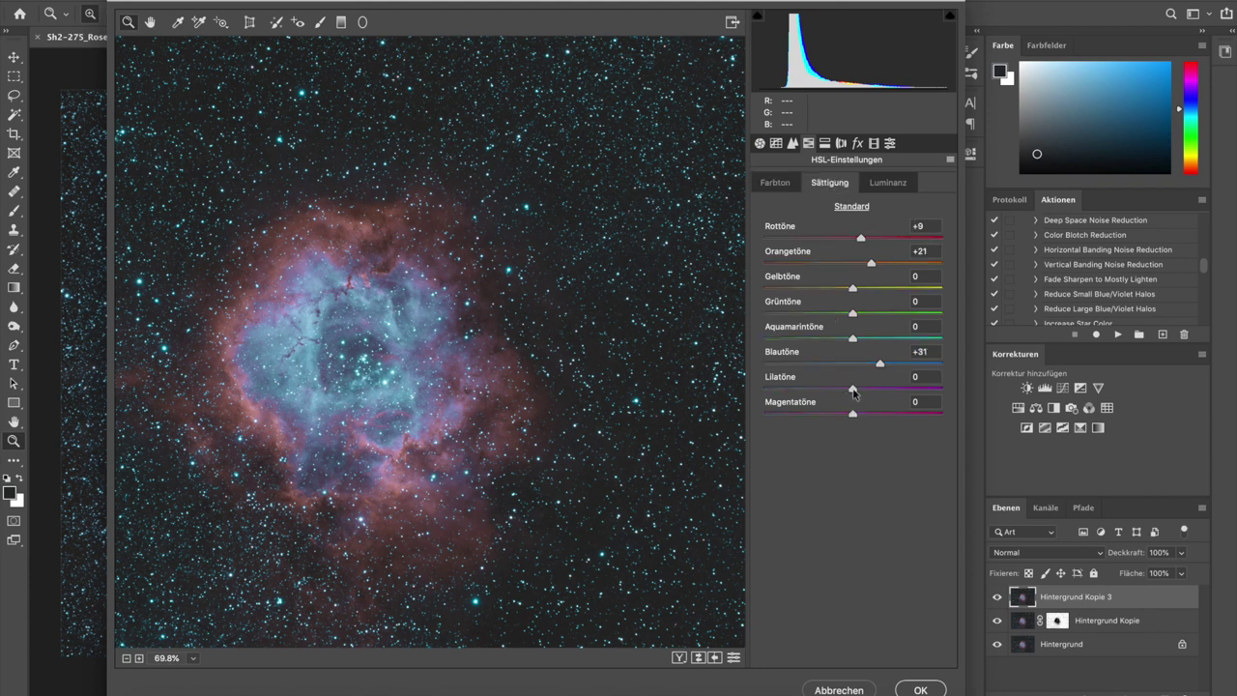
left_click(882, 190)
mouse_move(854, 269)
left_mouse_down()
mouse_move(893, 267)
mouse_move(815, 271)
mouse_move(897, 271)
mouse_move(868, 276)
mouse_move(877, 241)
mouse_move(861, 241)
mouse_move(860, 264)
left_mouse_up()
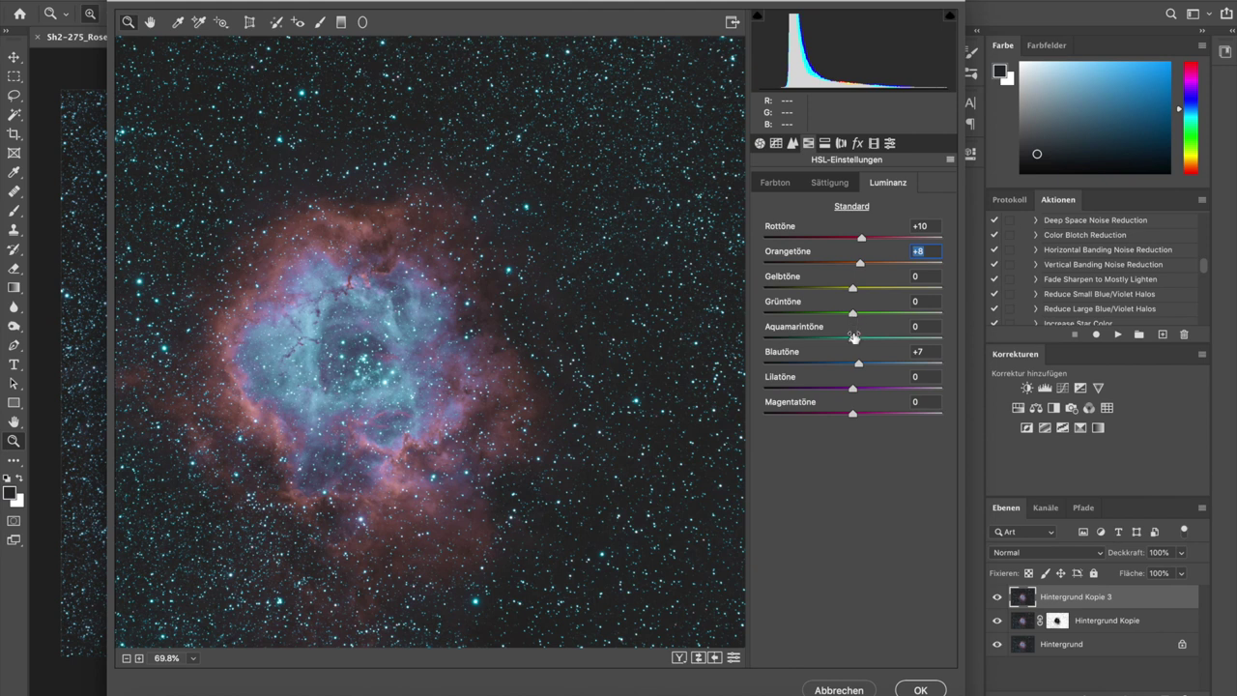
mouse_move(853, 340)
left_mouse_down()
mouse_move(888, 343)
mouse_move(852, 344)
left_mouse_up()
left_click(831, 182)
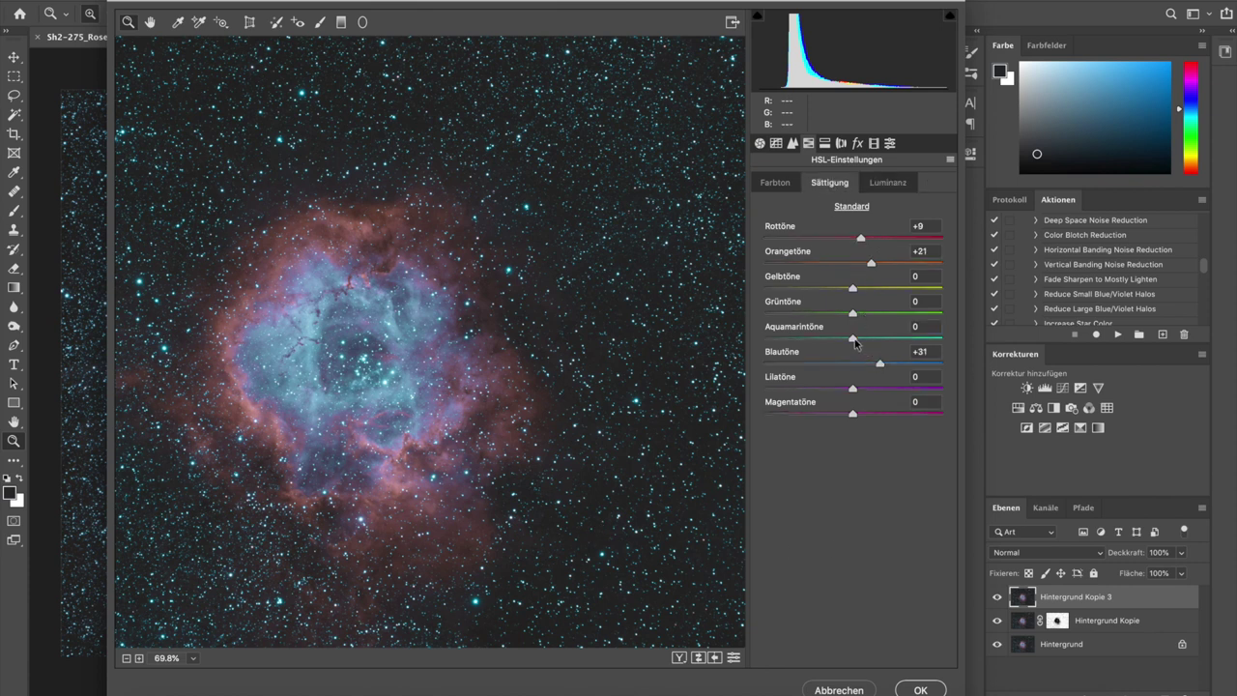
Finish and apply the Camera Raw HSL adjustments, and compare the image with layer Hintergrund Kopie 3 hidden and shown.
left_click_drag(885, 340, 884, 369)
left_click(880, 364)
left_click(911, 685)
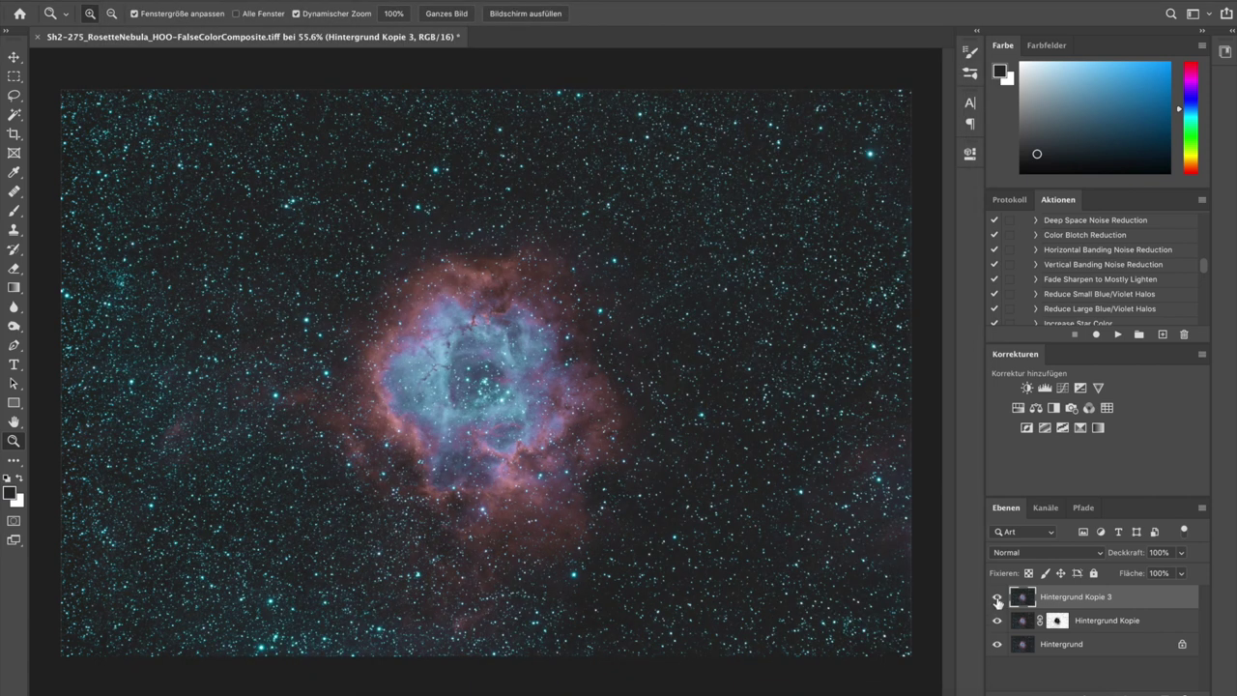
left_click(997, 599)
left_click(997, 599)
left_click(998, 599)
left_click(998, 598)
left_click(998, 598)
left_click(997, 598)
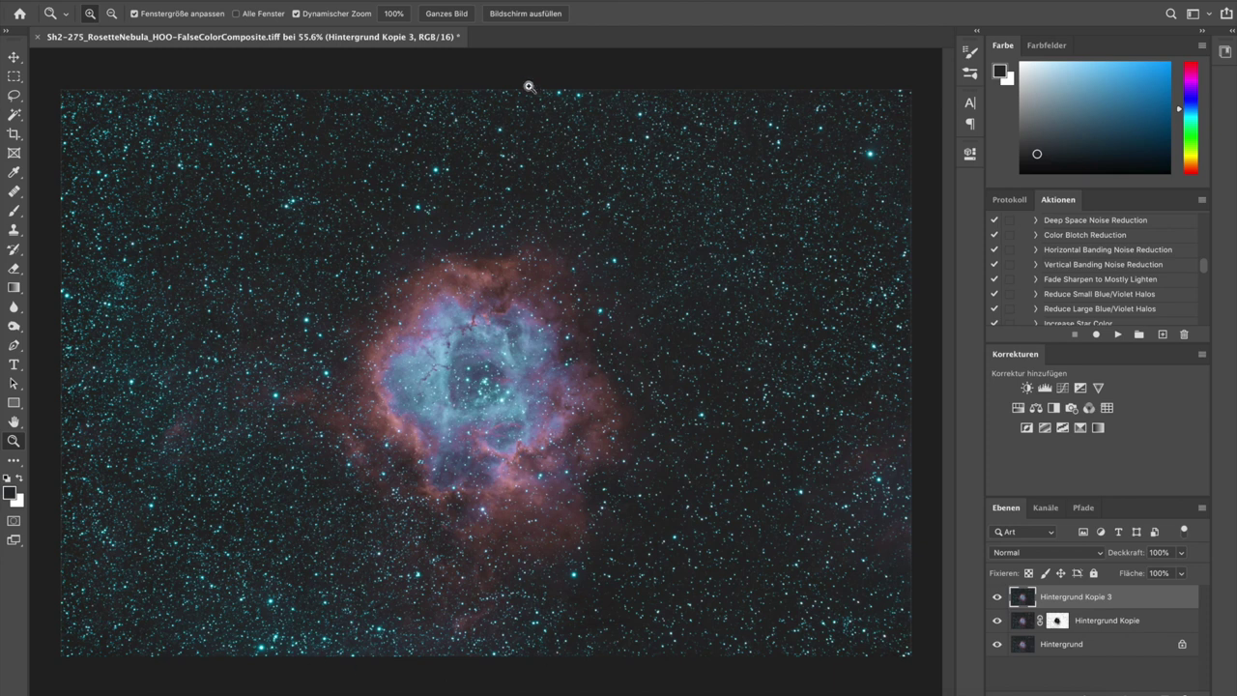
Copy the entire layer mask of Hintergrund Kopie and make Hintergrund Kopie 3 the active layer.
left_click(1057, 625)
key("alt")
left_click(1057, 622, "alt")
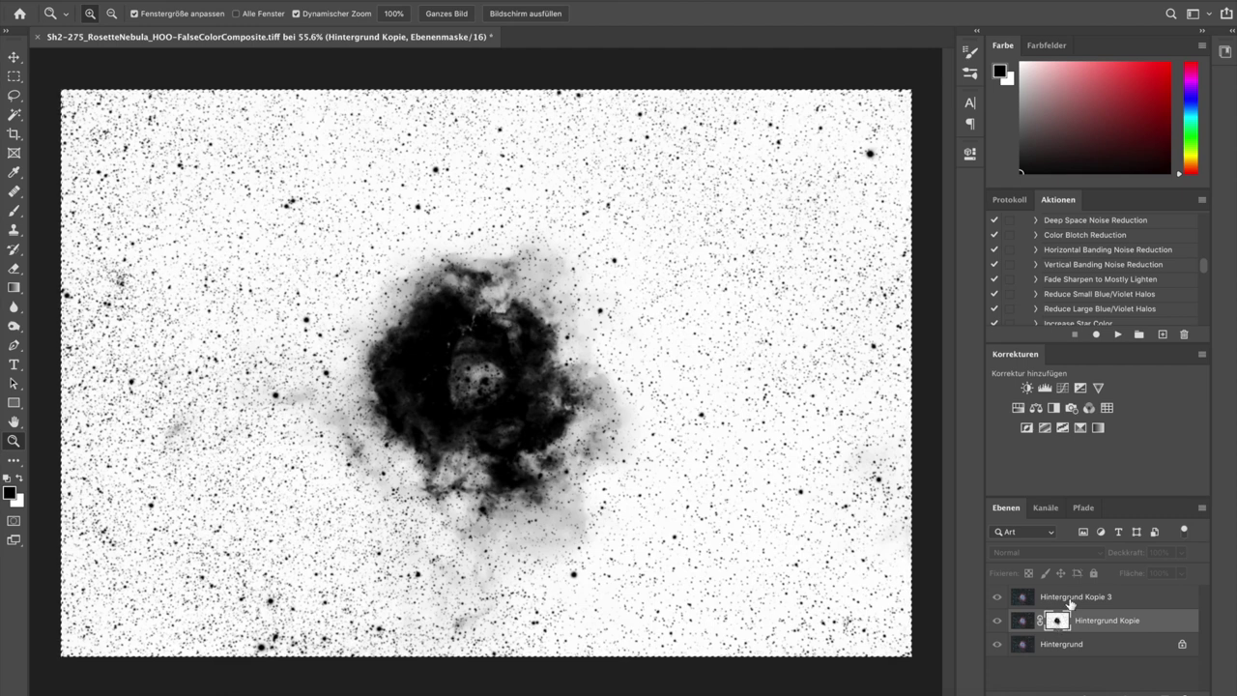
left_click(1061, 601)
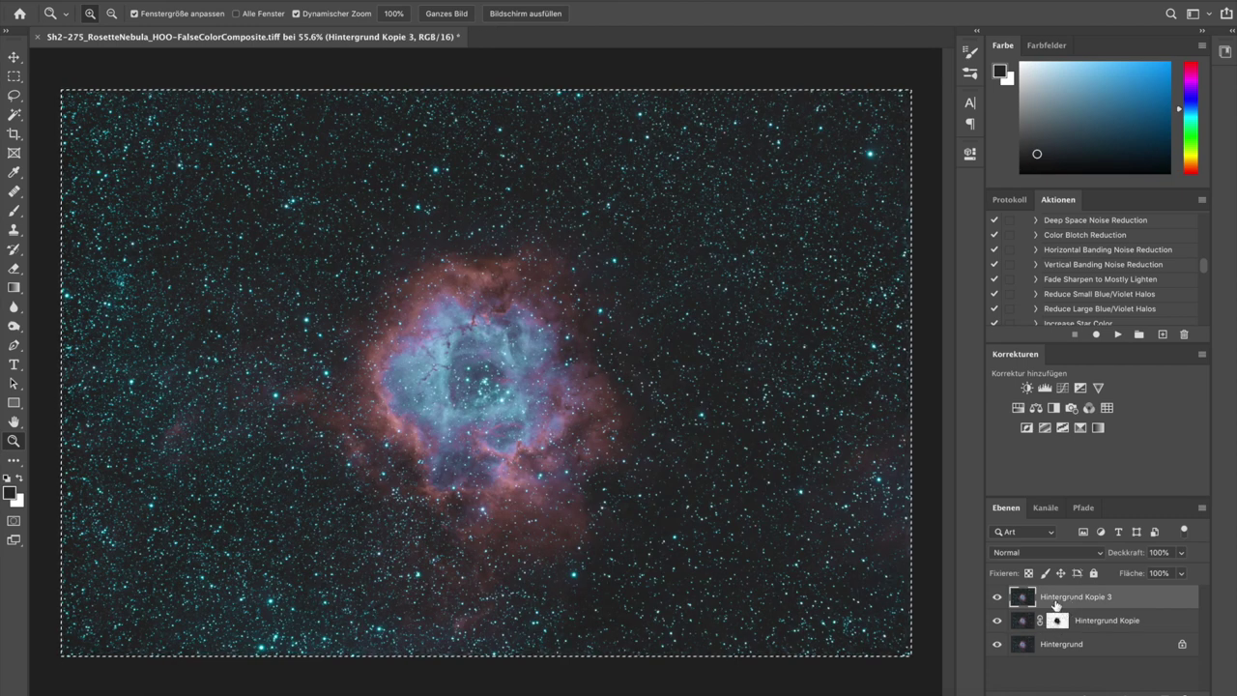
Try masking Hintergrund Kopie 3 with an inverted paste of the copied mask, and compare the layer hidden and shown.
left_click(1097, 690)
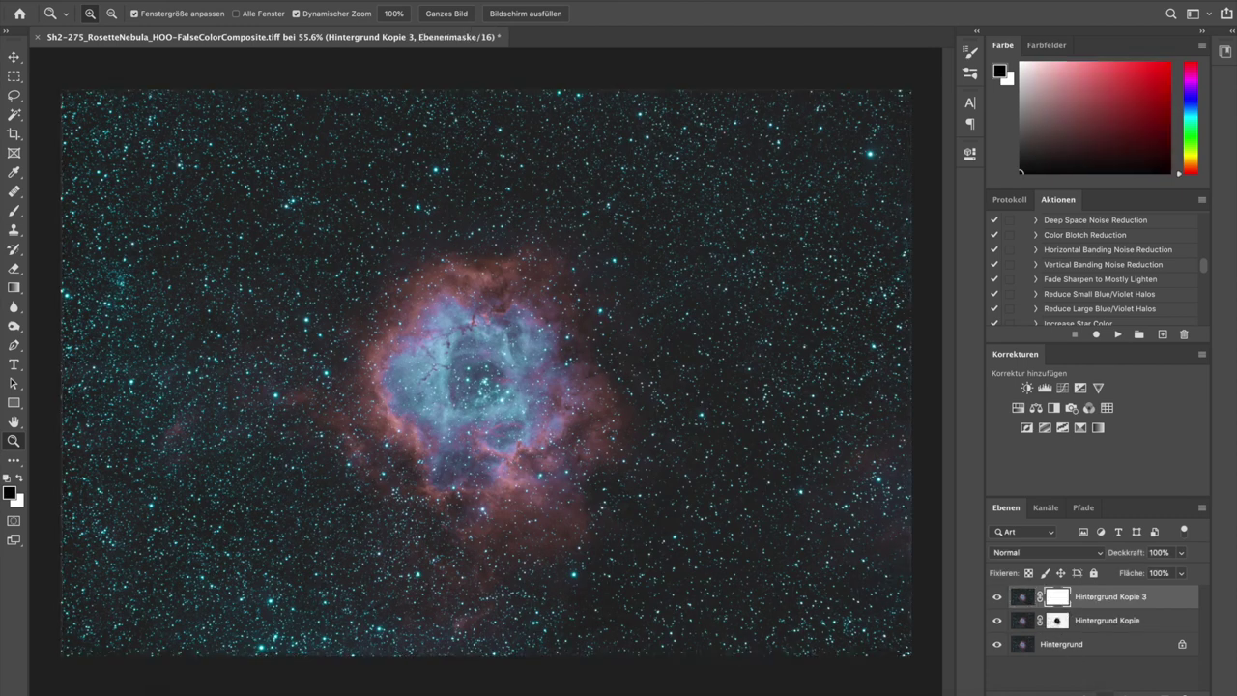
left_click(1059, 601, "alt")
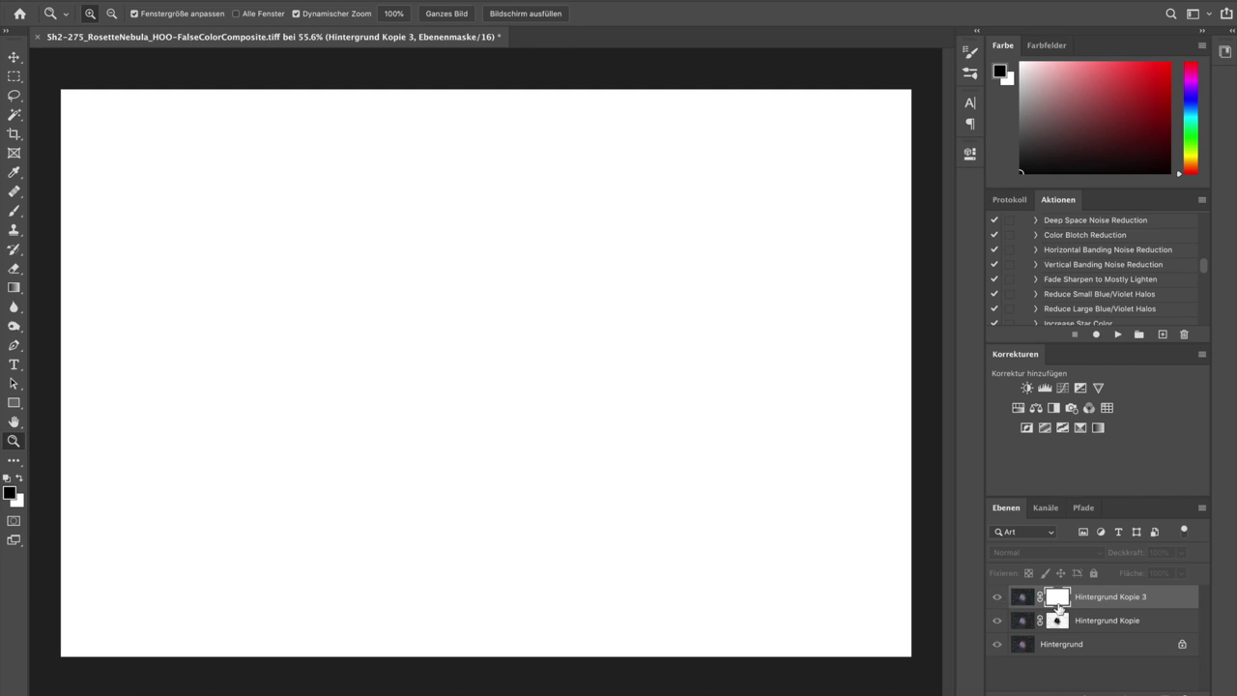
left_click_drag(1059, 607, 1058, 599)
key("ctrl+v")
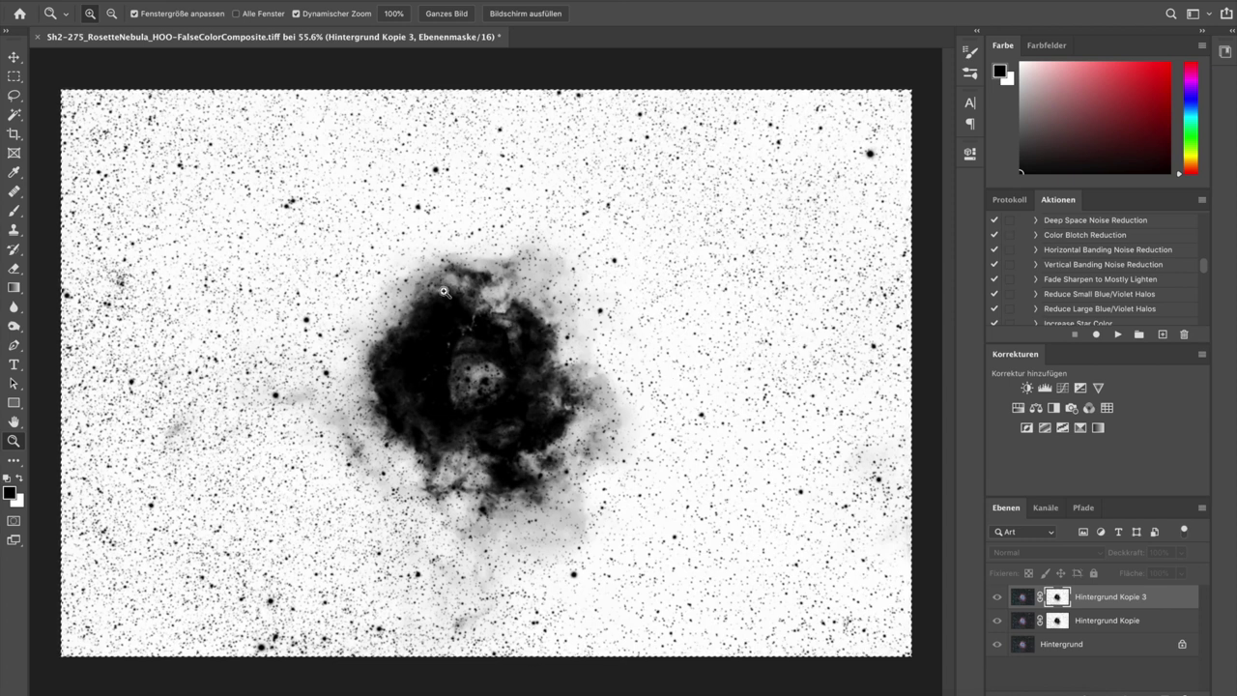
key("ctrl+i")
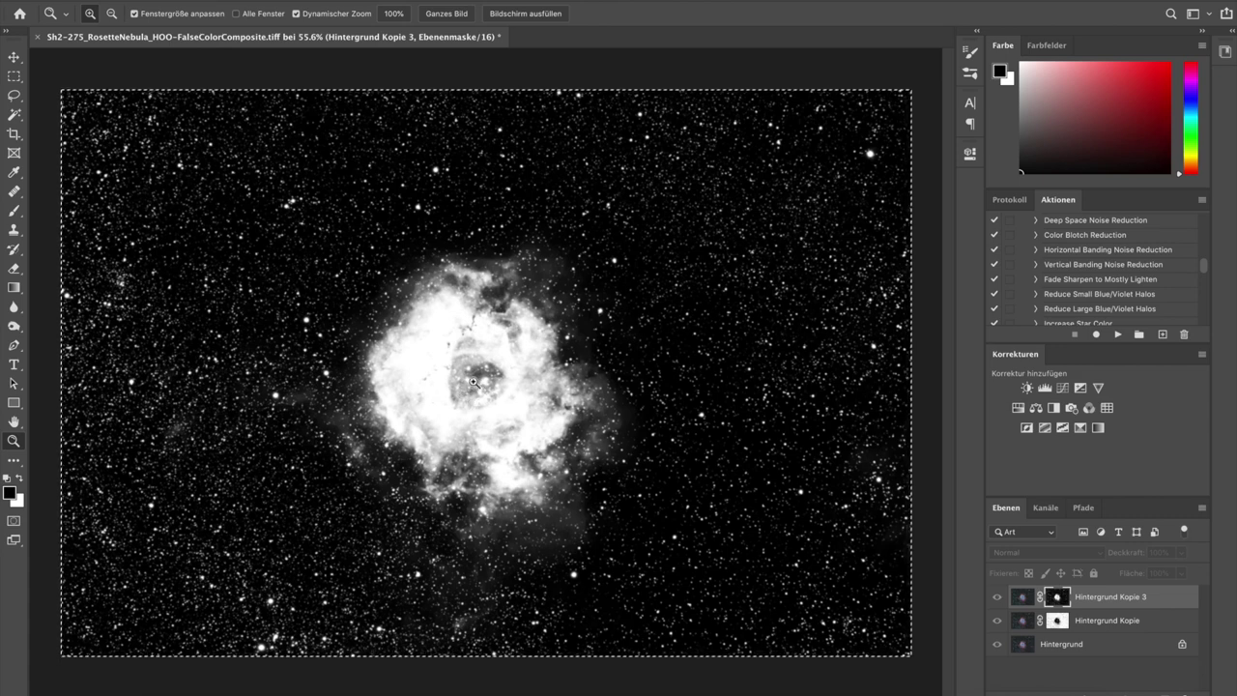
left_click(1023, 600)
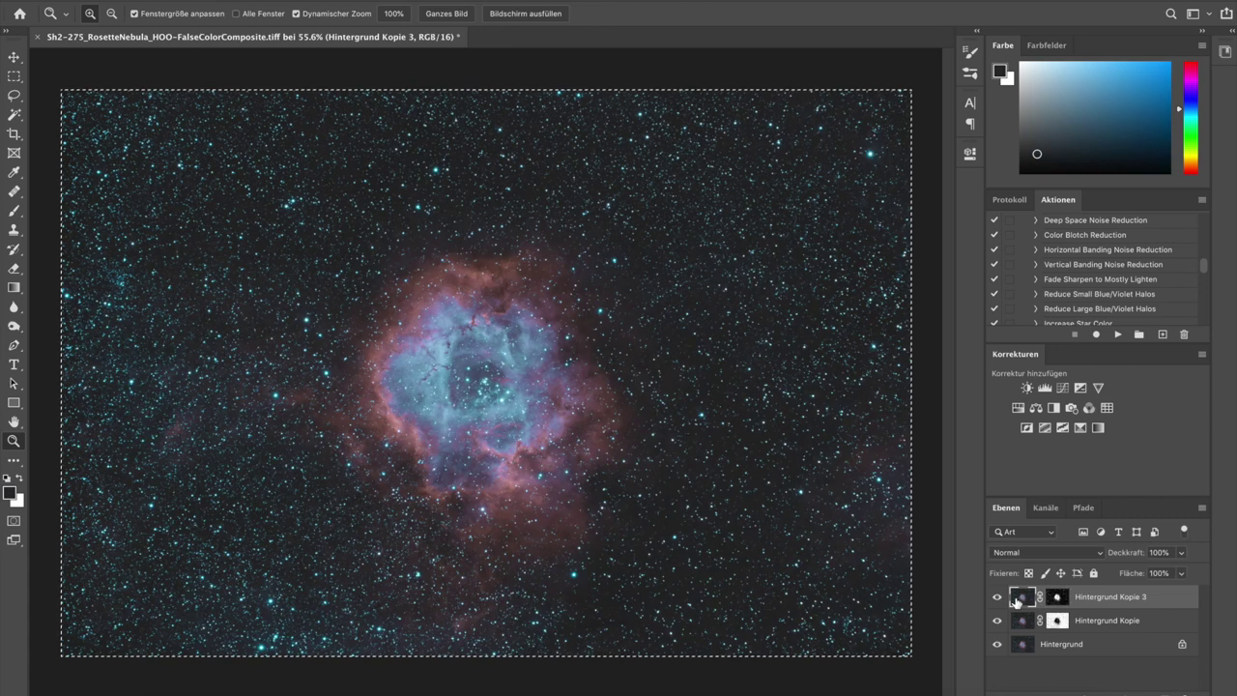
left_click(998, 599)
left_click(999, 599)
Try painting black over the nebula's centre on the mask of Hintergrund Kopie 3, and delete that mask without applying it.
left_click(14, 213)
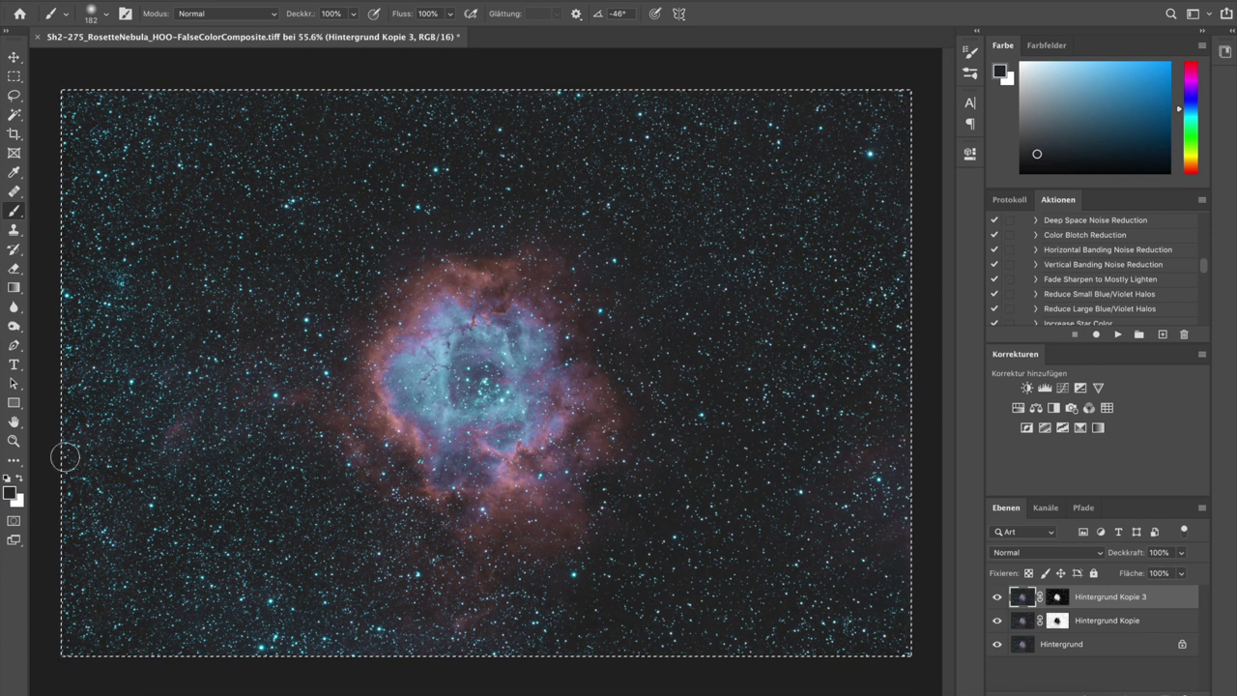
key("x")
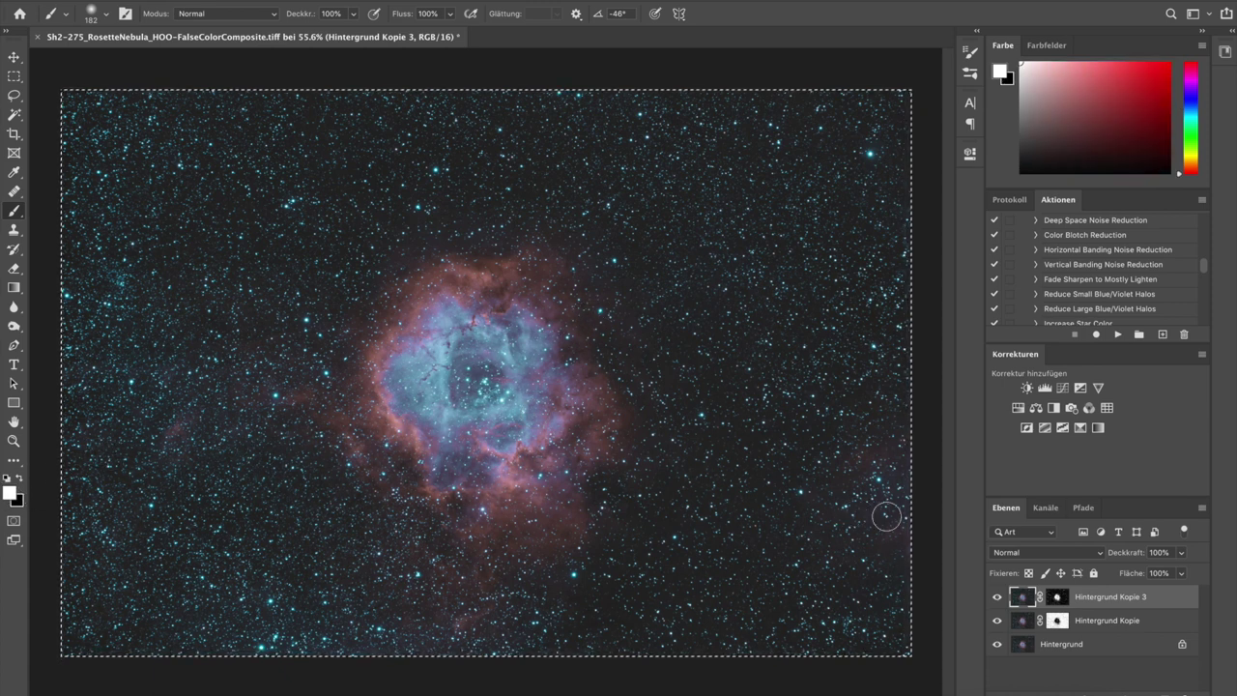
left_click(1057, 602)
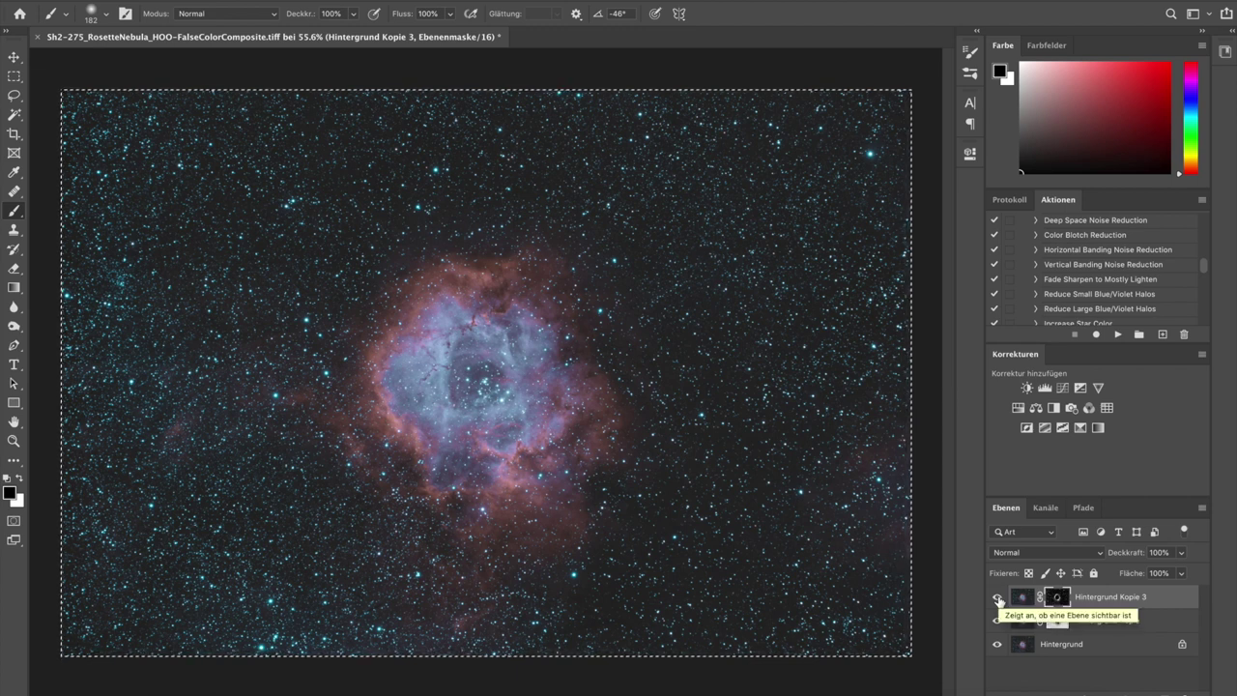
left_click(999, 599)
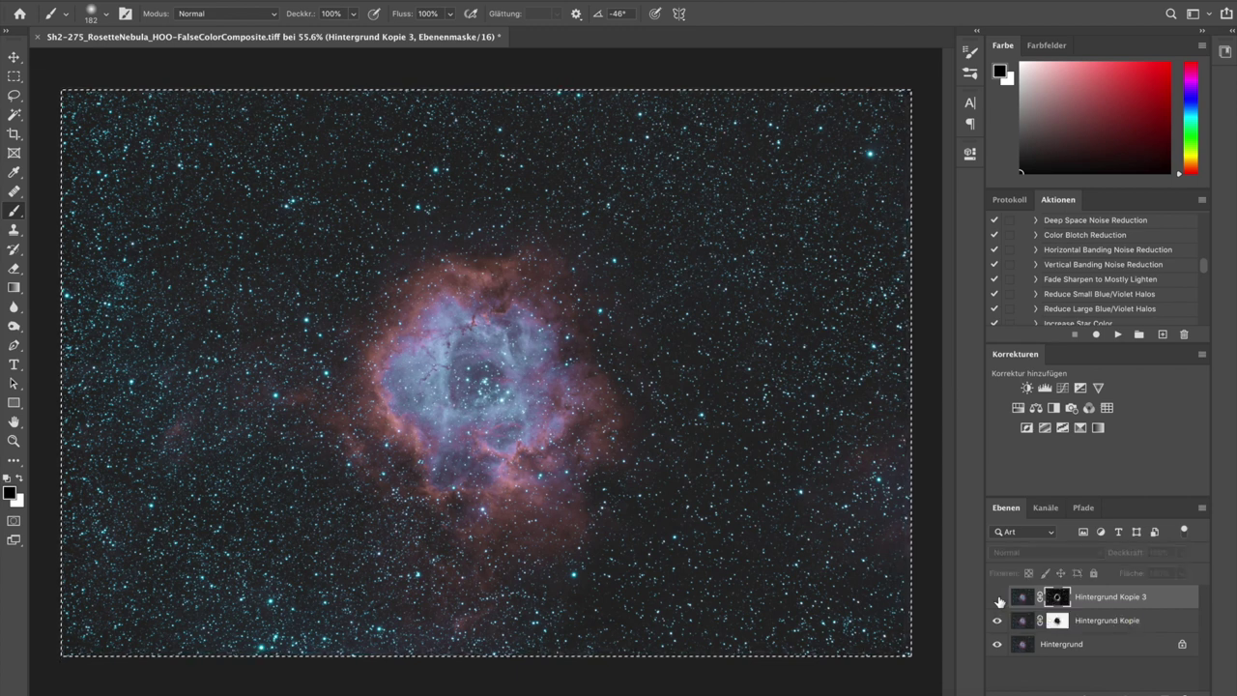
left_click(999, 598)
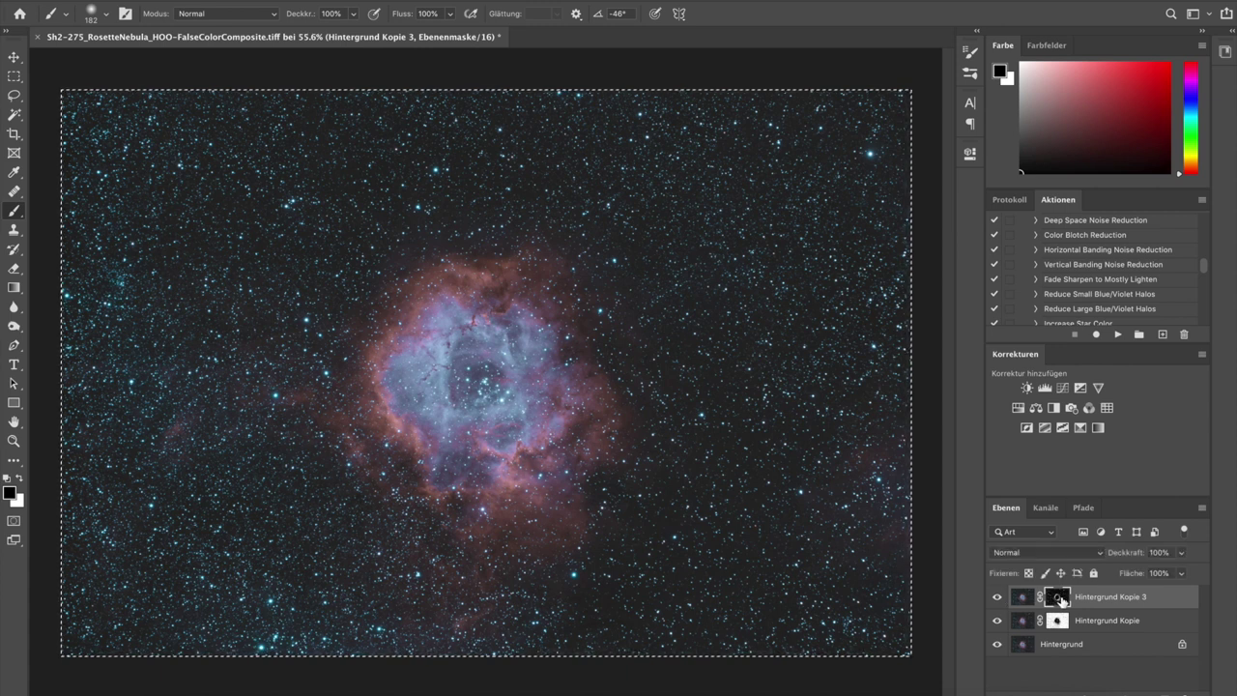
left_click(998, 598)
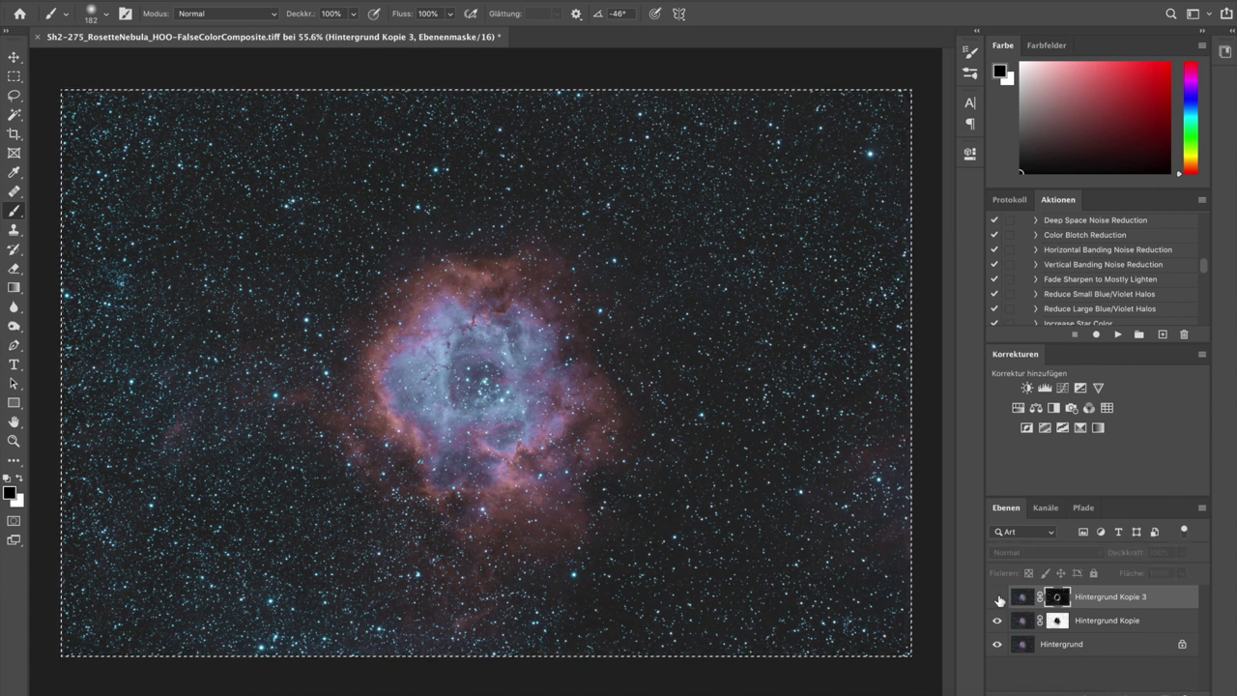
left_click(998, 598)
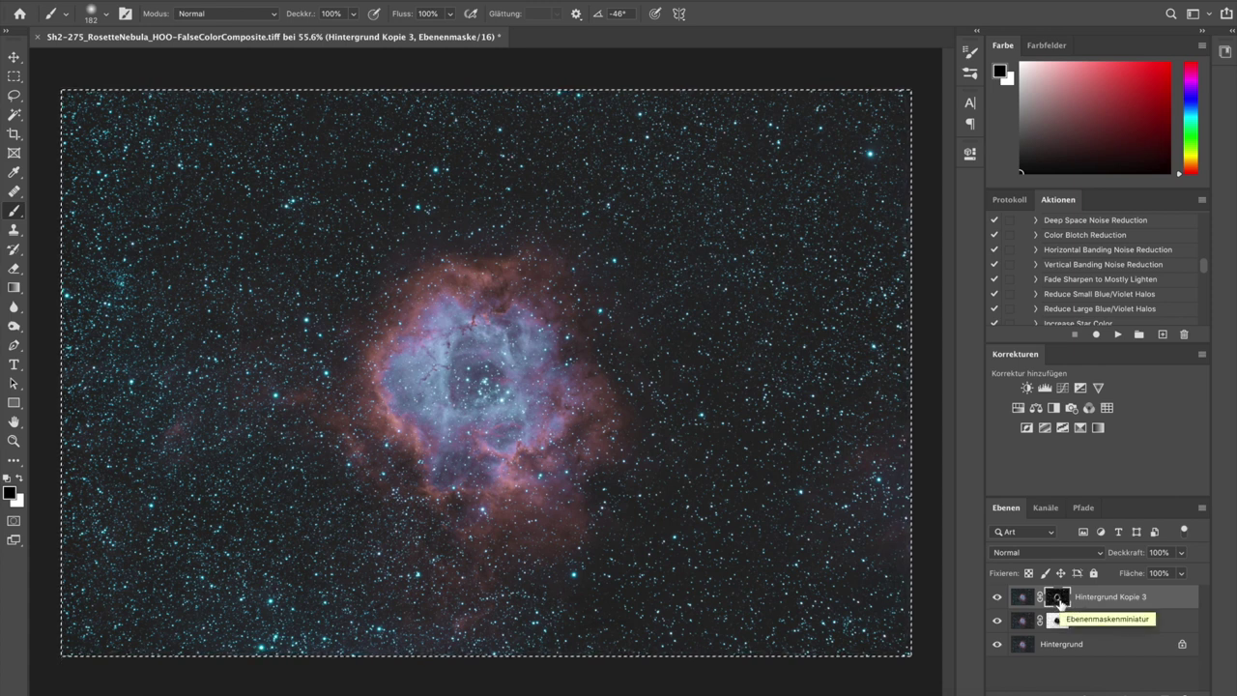
left_click_drag(1059, 603, 1197, 690)
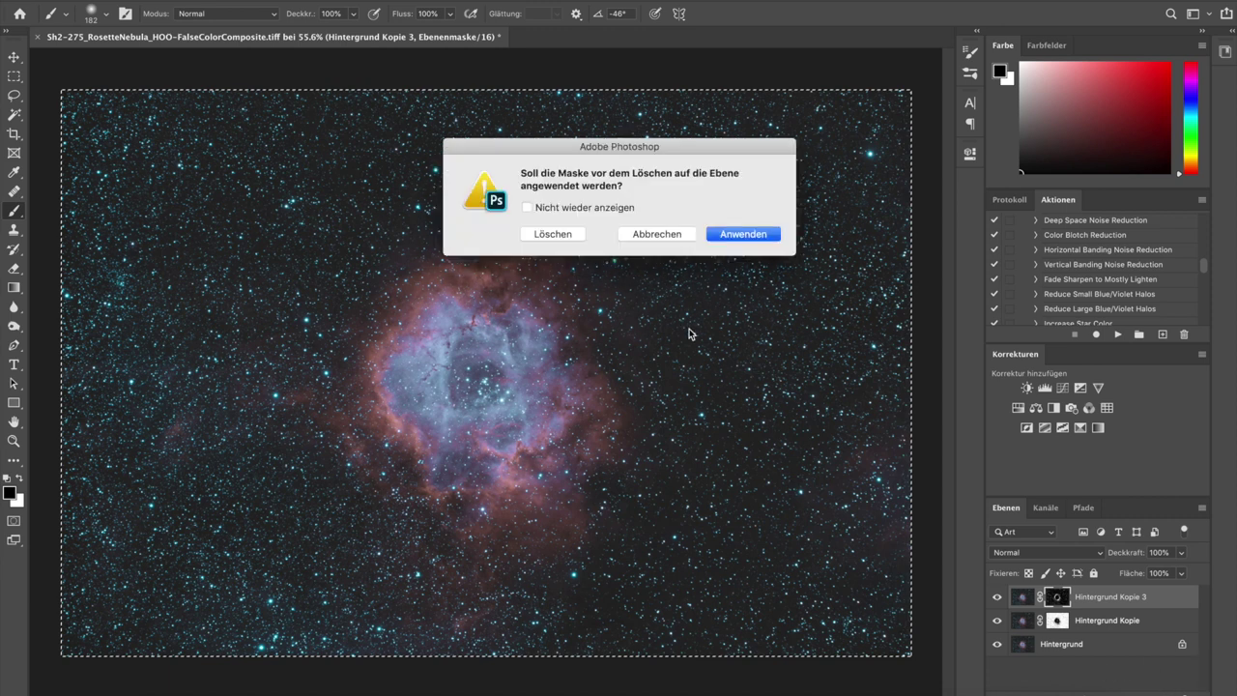
left_click(565, 234)
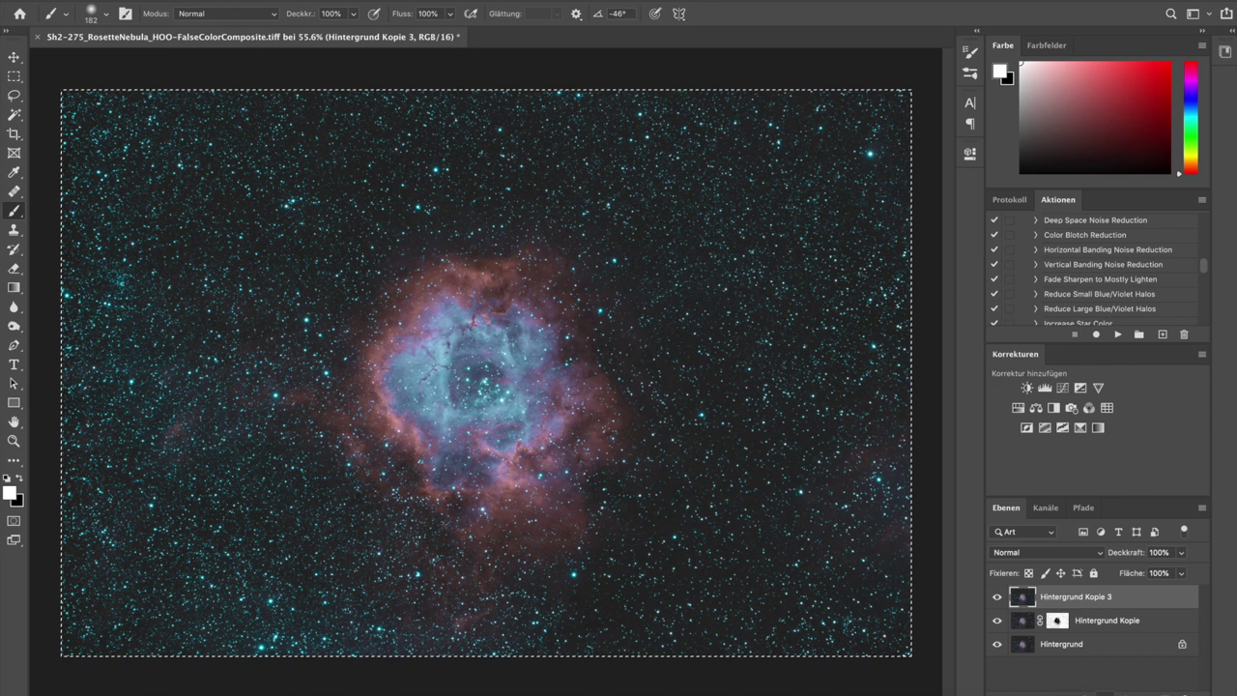
Add a fresh layer mask to Hintergrund Kopie 3, paste the copied mask into it, and invert it.
left_click(1097, 688)
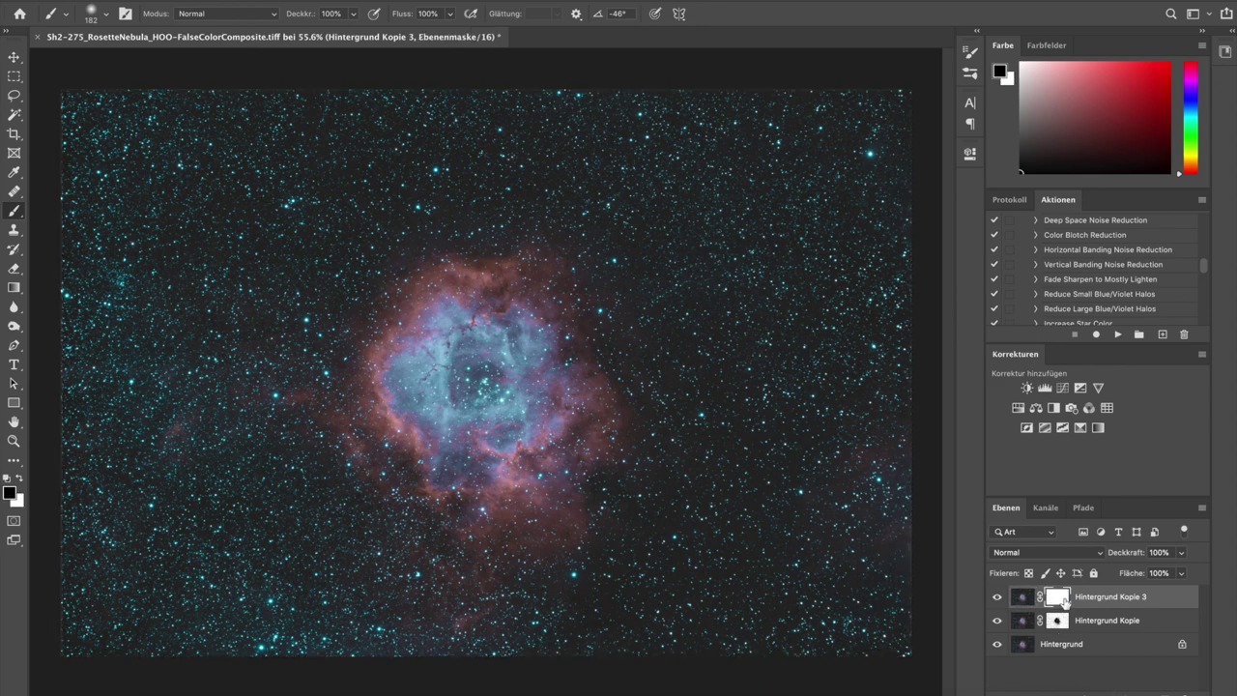
left_click(1064, 603, "alt")
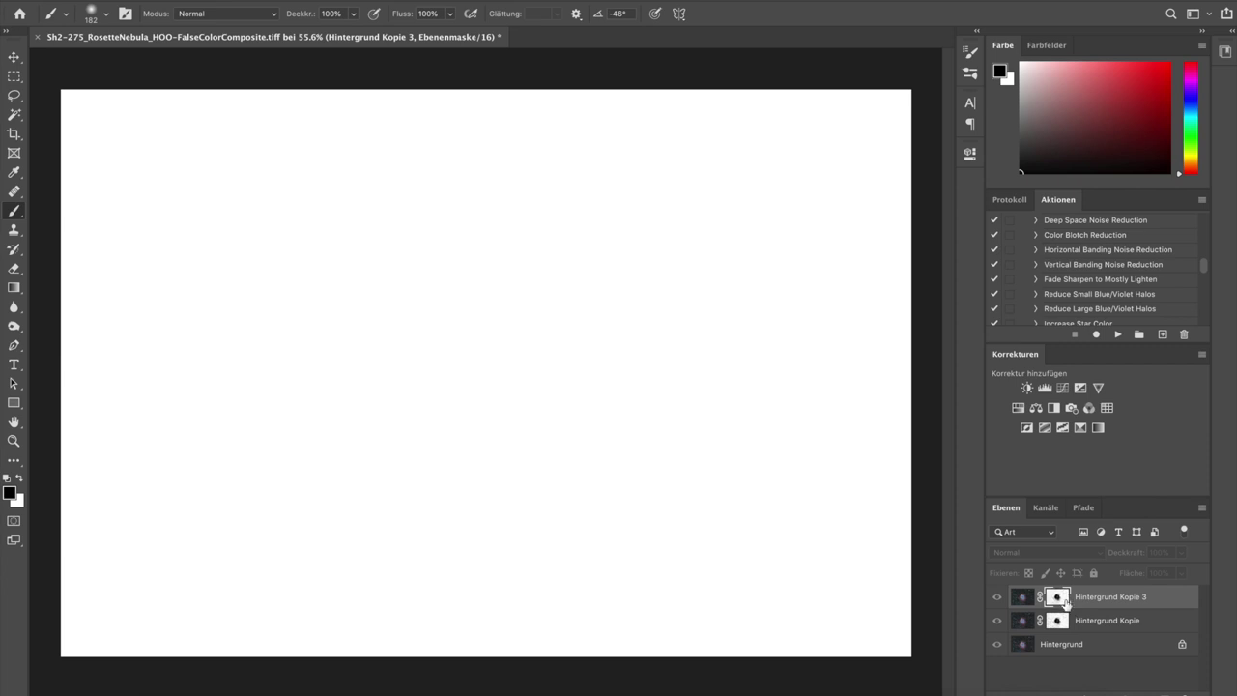
key("ctrl+v")
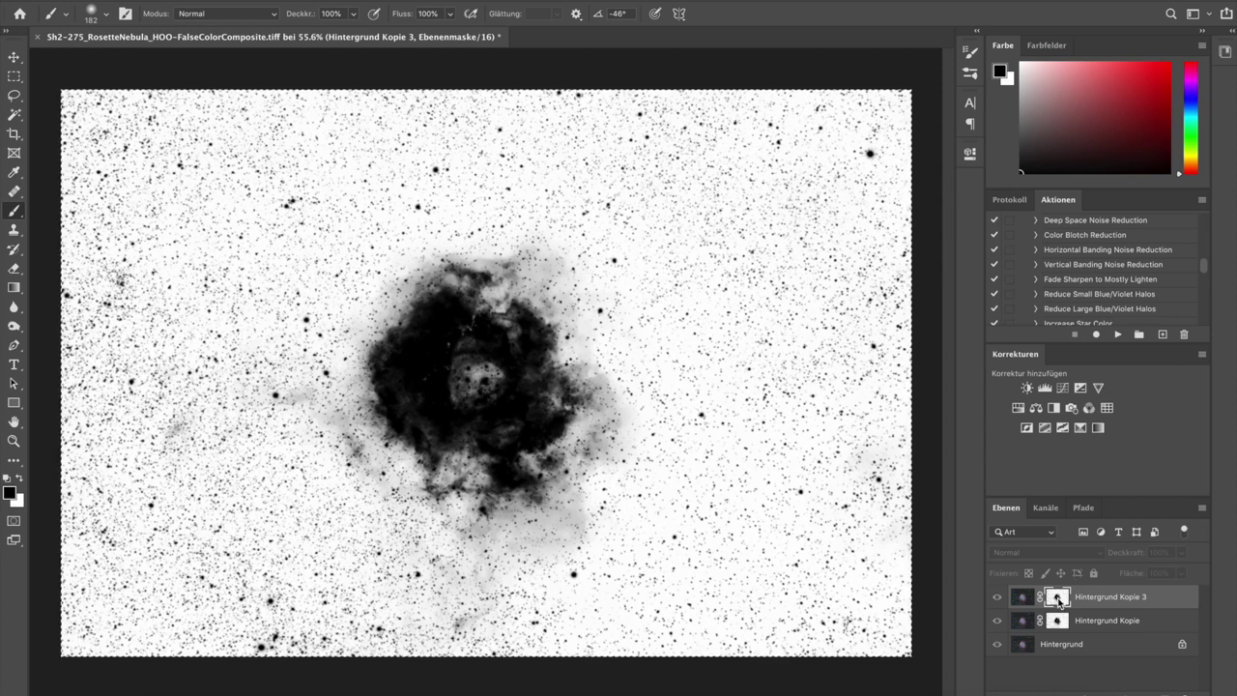
key("ctrl+i")
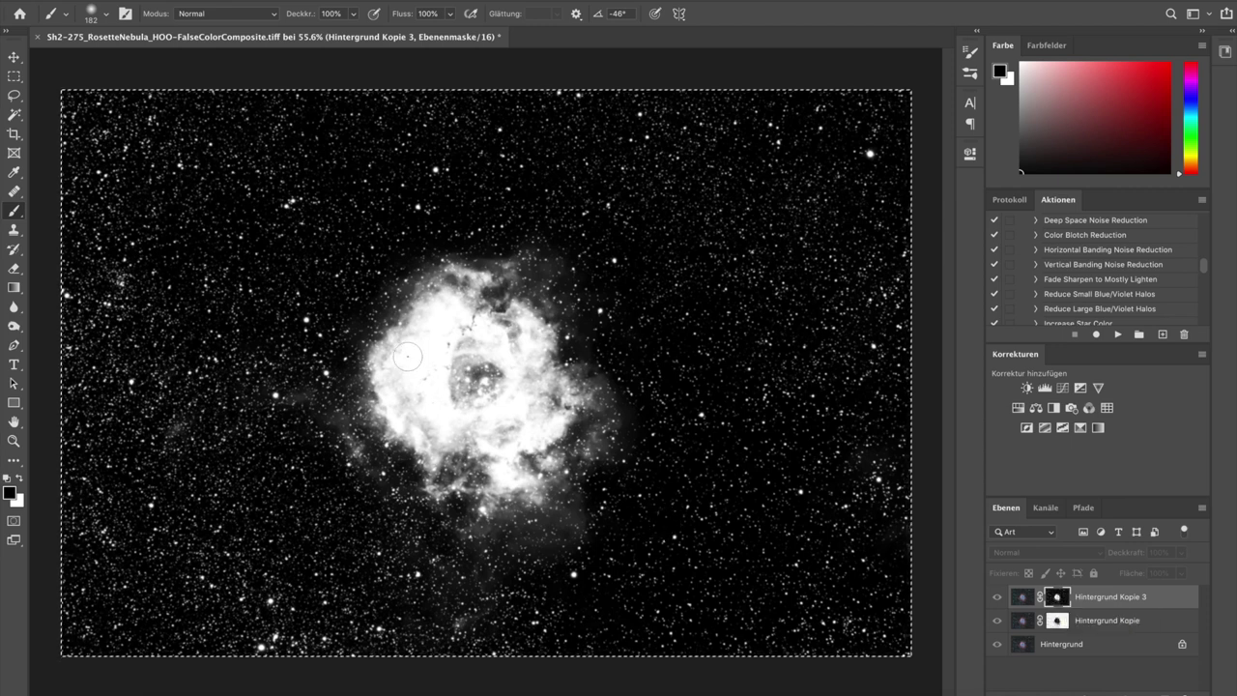
Paint the mask white over the nebula with a soft brush enlarged to 316 px, and compare the layer hidden and shown.
left_click(19, 484)
mouse_move(460, 346)
left_mouse_down()
mouse_move(458, 376)
mouse_move(439, 382)
mouse_move(500, 404)
mouse_move(482, 370)
mouse_move(502, 363)
mouse_move(545, 401)
mouse_move(512, 423)
left_mouse_up()
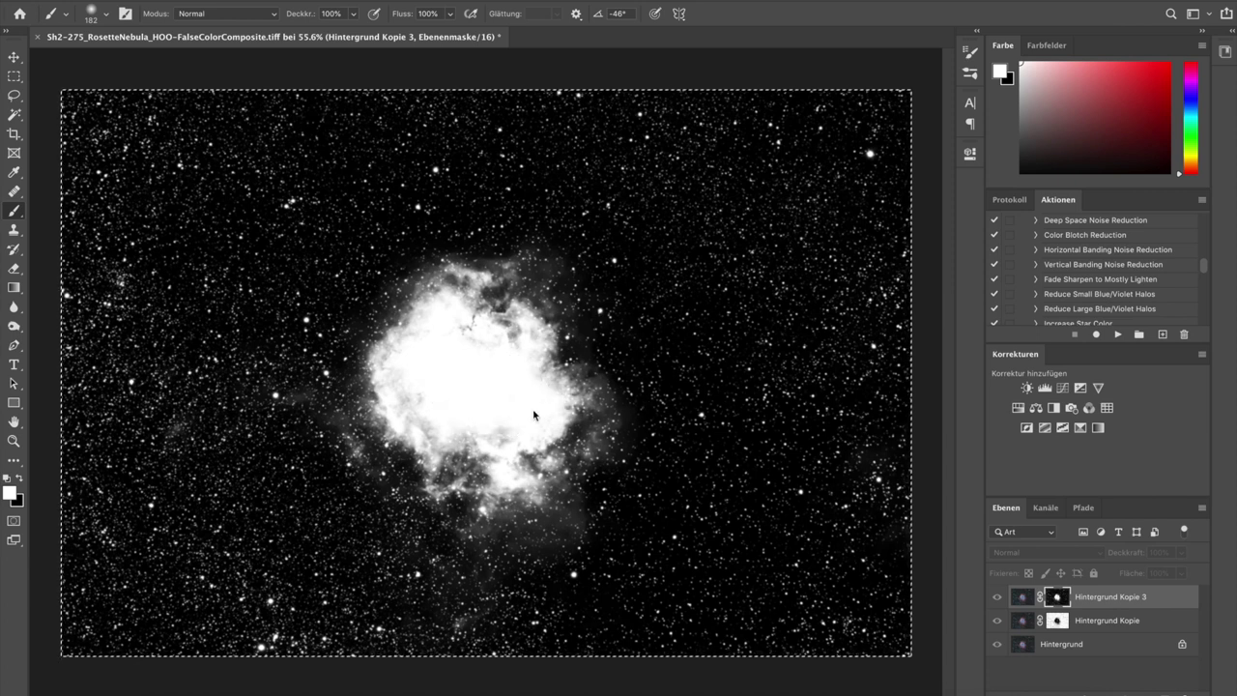
right_click(533, 414)
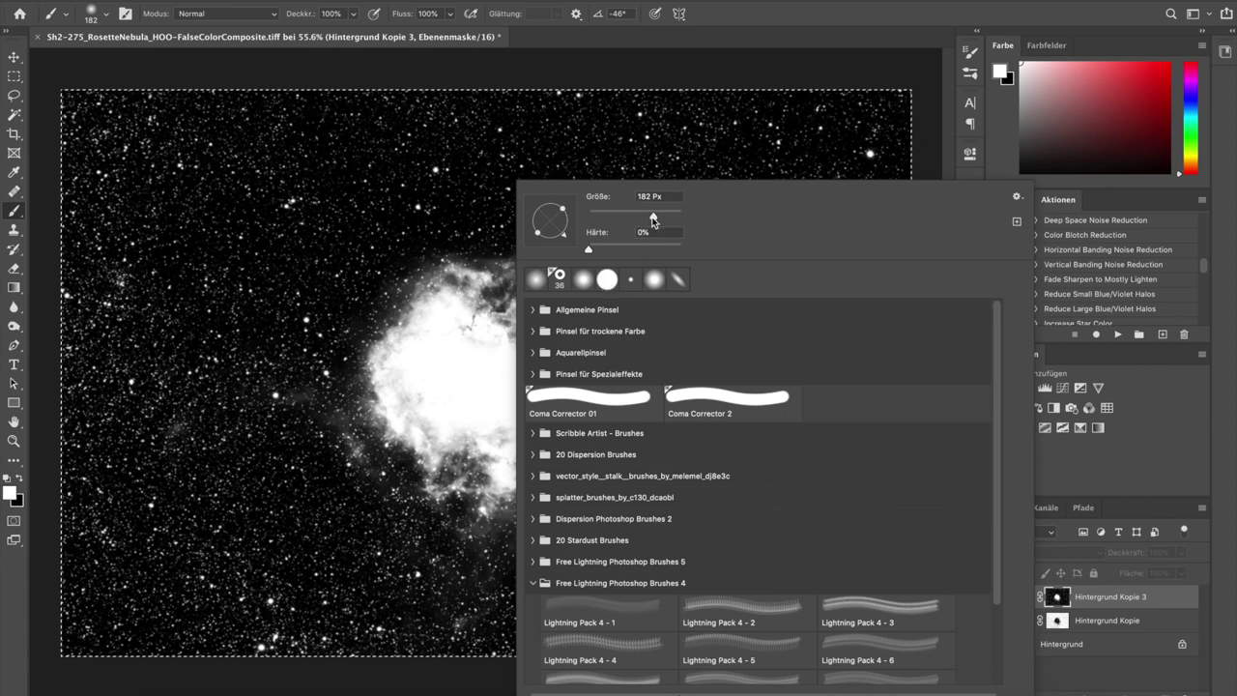
left_click_drag(655, 218, 663, 217)
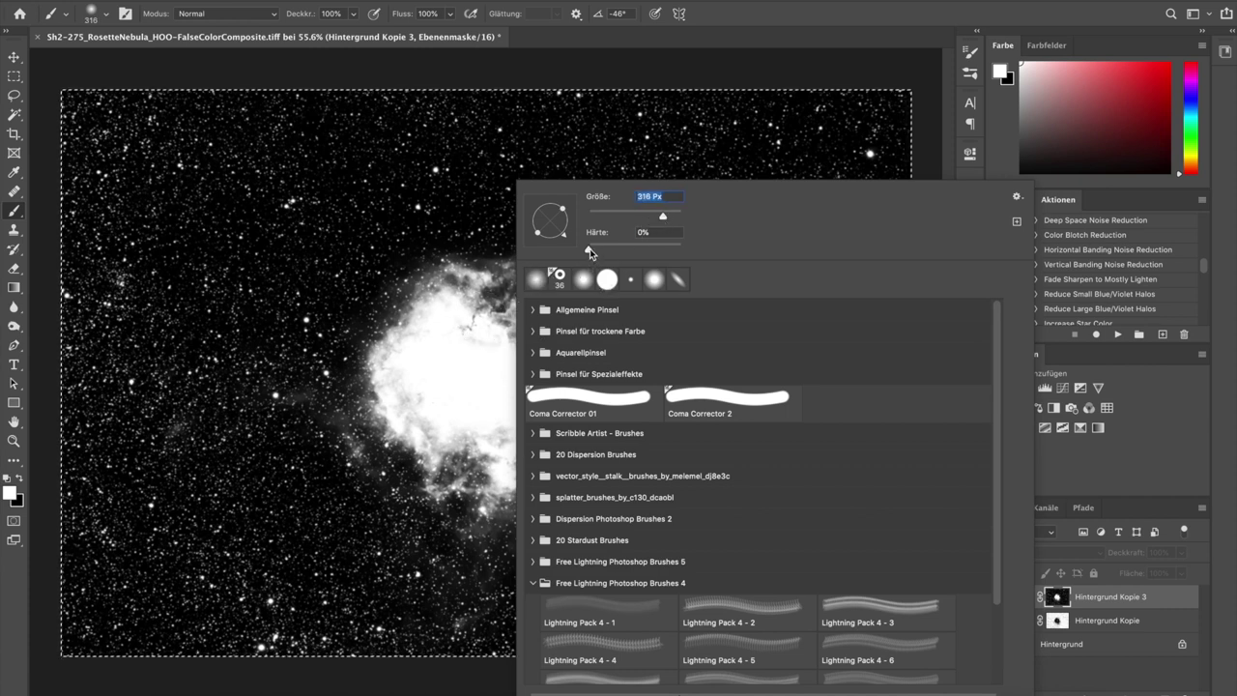
left_click(430, 345)
mouse_move(438, 320)
left_mouse_down()
mouse_move(509, 335)
mouse_move(558, 396)
mouse_move(543, 436)
mouse_move(523, 461)
mouse_move(489, 411)
mouse_move(444, 439)
mouse_move(427, 429)
mouse_move(516, 449)
mouse_move(459, 457)
mouse_move(385, 388)
mouse_move(422, 319)
mouse_move(514, 283)
mouse_move(581, 401)
mouse_move(557, 448)
mouse_move(503, 489)
mouse_move(462, 474)
mouse_move(383, 393)
left_mouse_up()
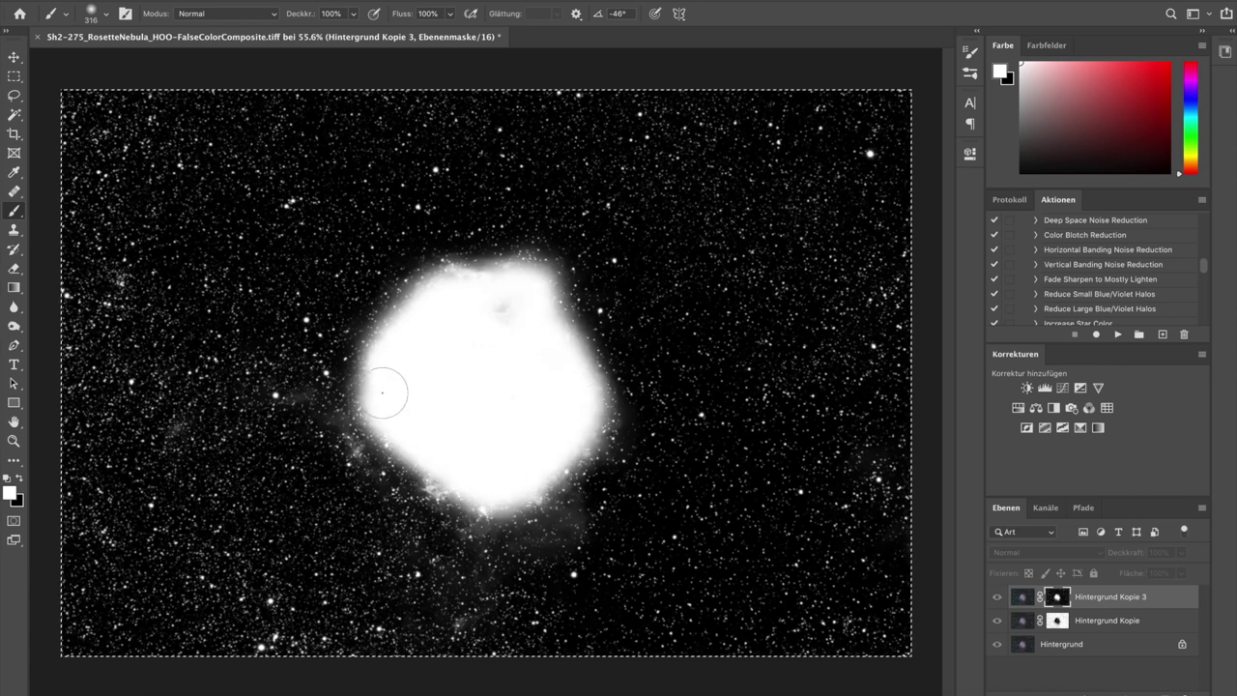
left_click(1022, 597)
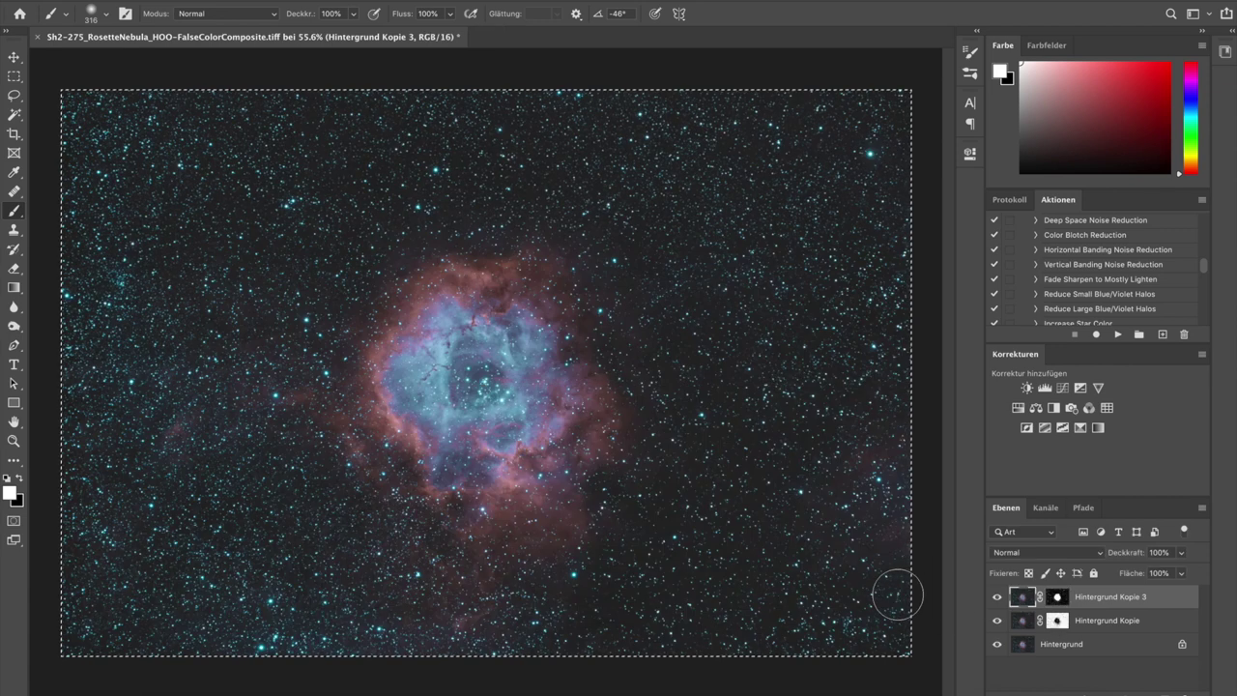
left_click(996, 596)
left_click(997, 597)
left_click(997, 598)
left_click(996, 599)
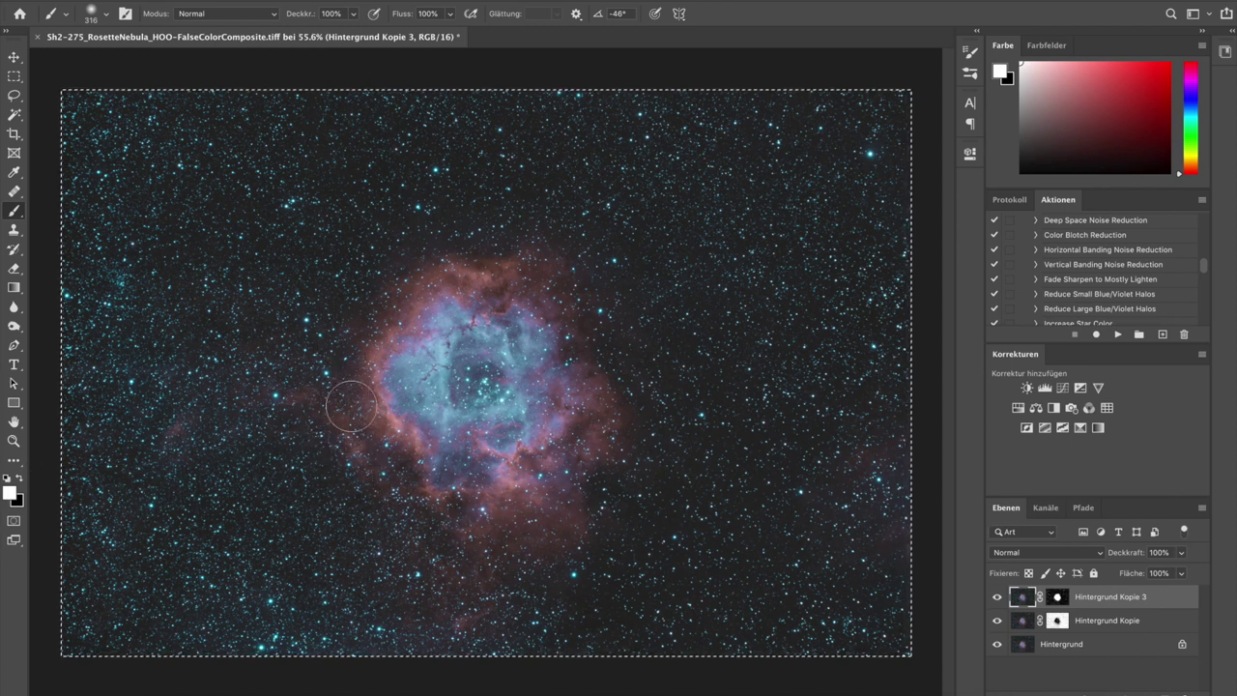
Extend the mask's white areas over the faint nebulosity beside the main nebula, and compare Hintergrund Kopie 3 hidden and shown.
left_click_drag(367, 386, 418, 312)
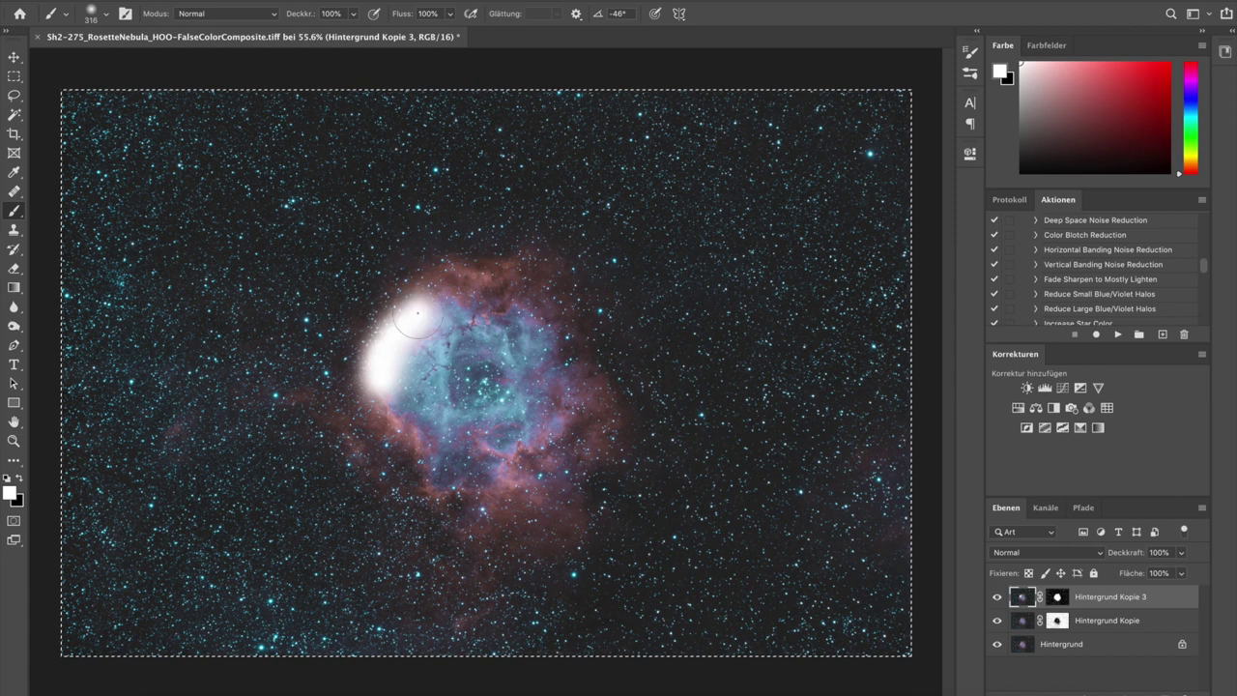
key("ctrl+z")
left_click(1058, 596)
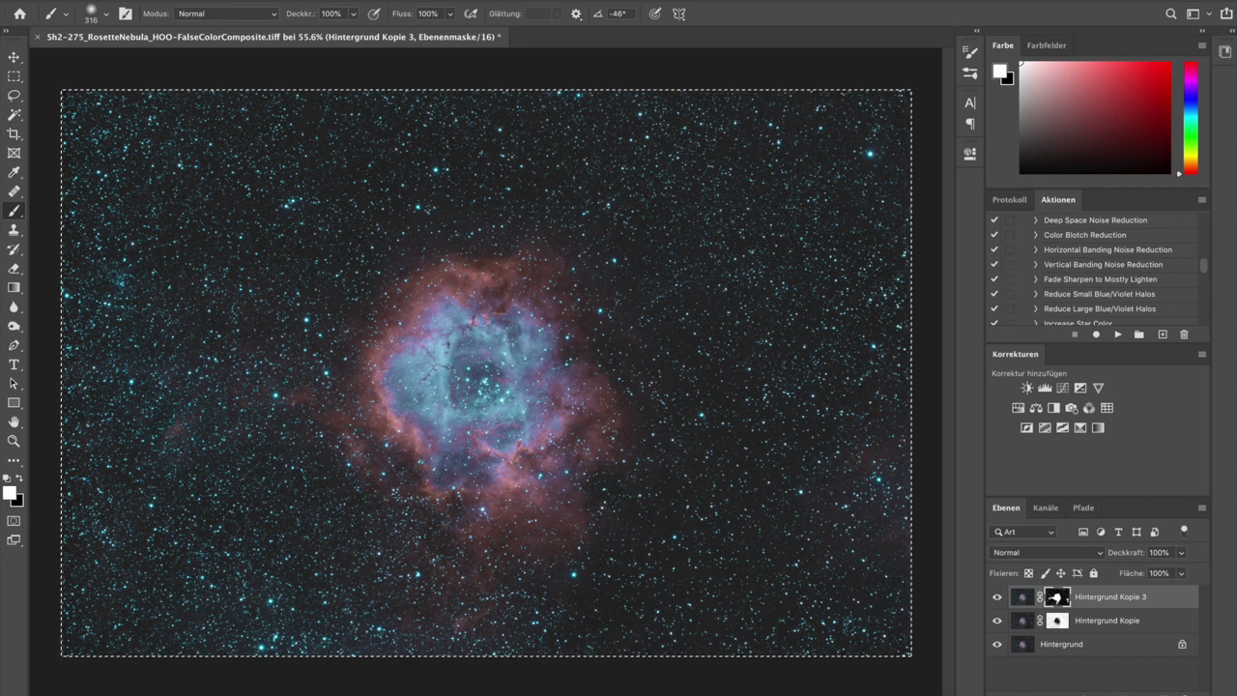
left_click(997, 599)
left_click(997, 601)
left_click(998, 602)
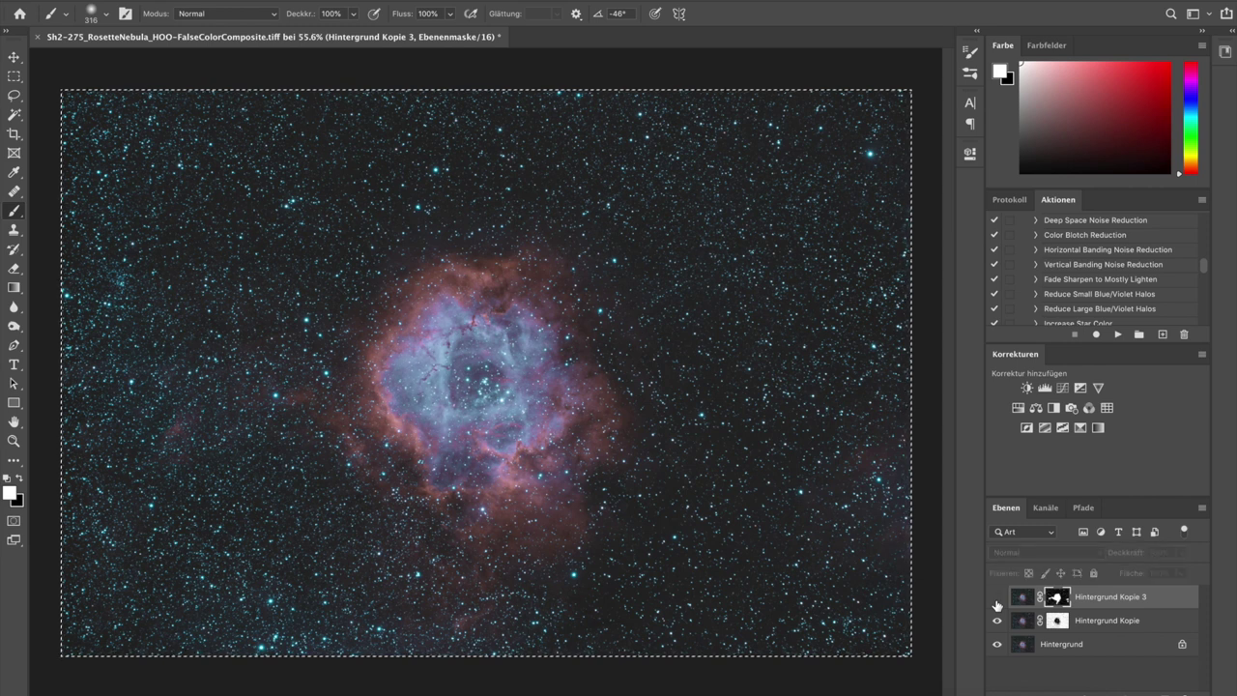
left_click(997, 599)
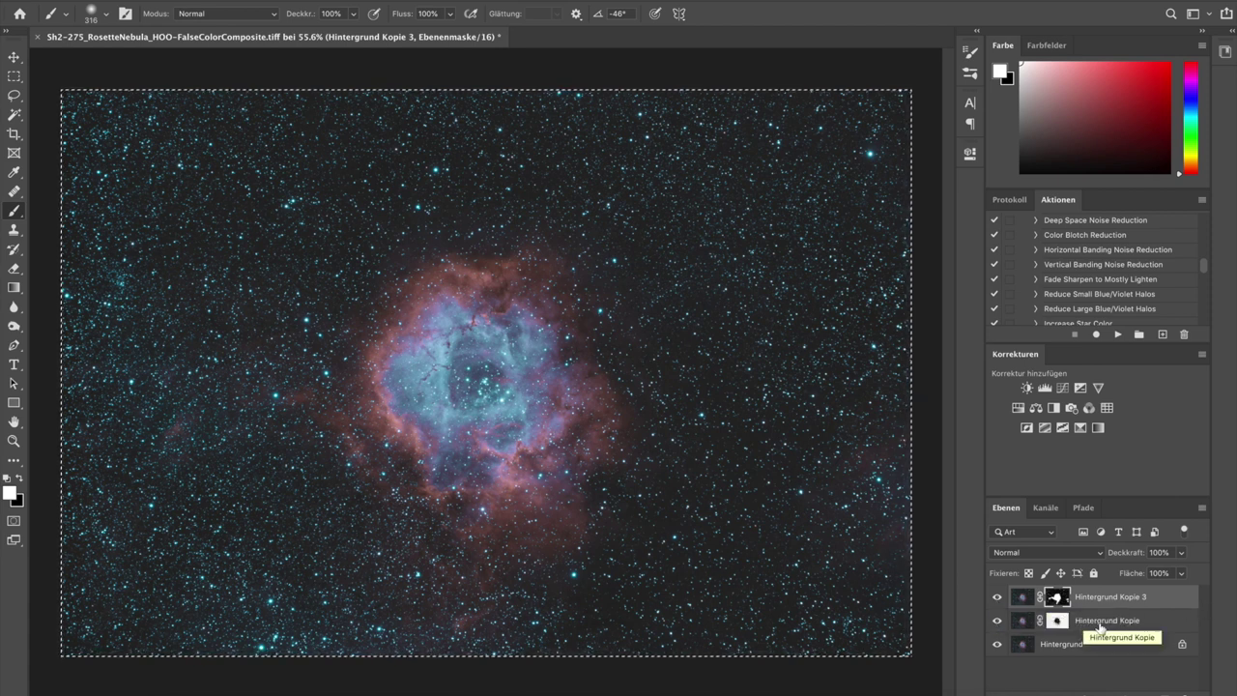
Select Hintergrund Kopie 3, Hintergrund Kopie and Hintergrund together and duplicate all three layers.
left_click(1089, 625, "shift")
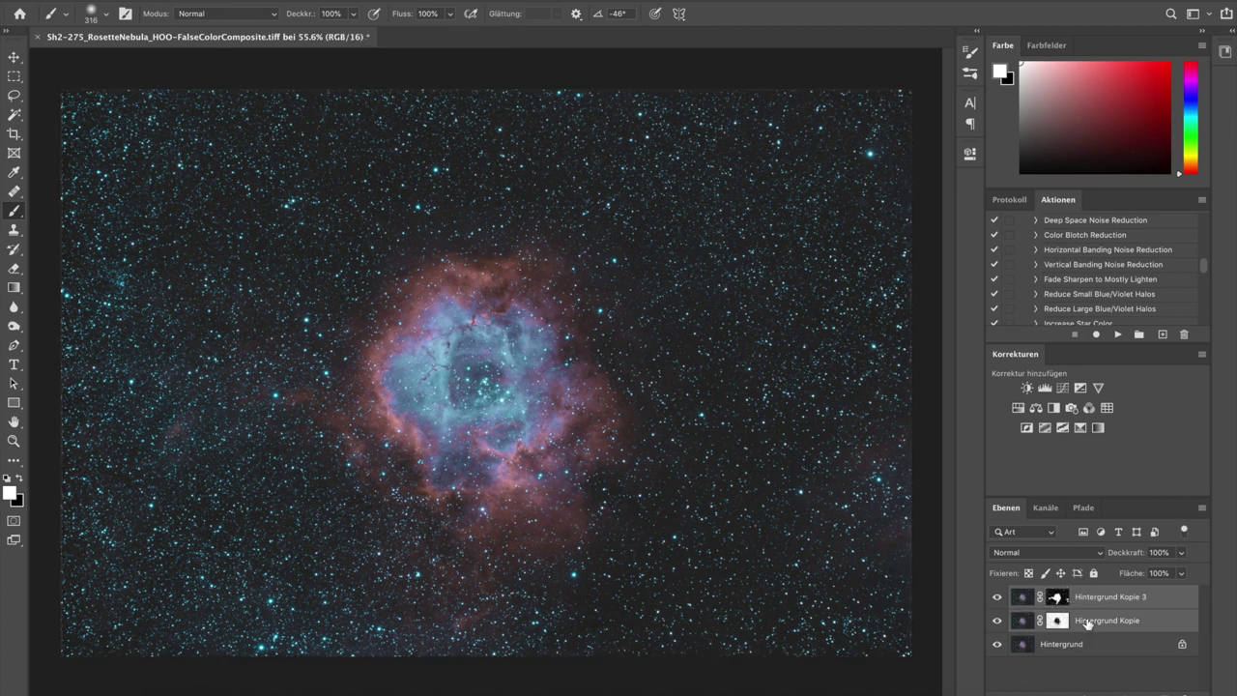
left_click(1104, 653, "shift")
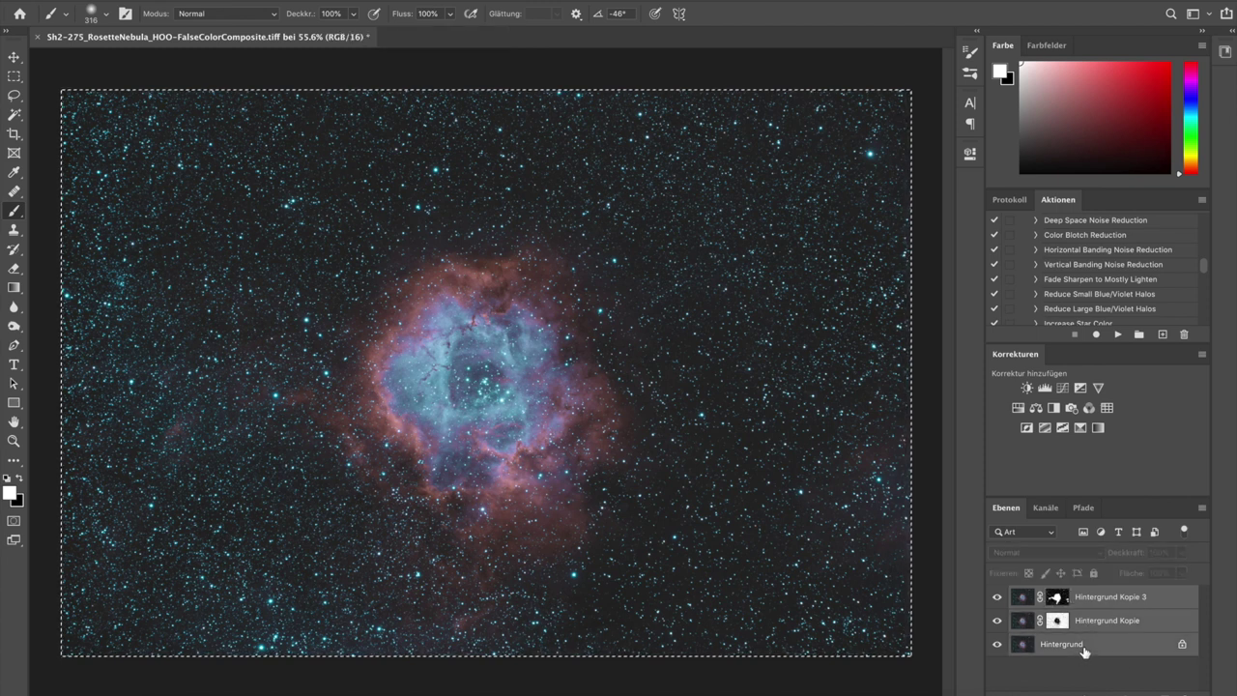
left_click_drag(1108, 655, 1165, 692)
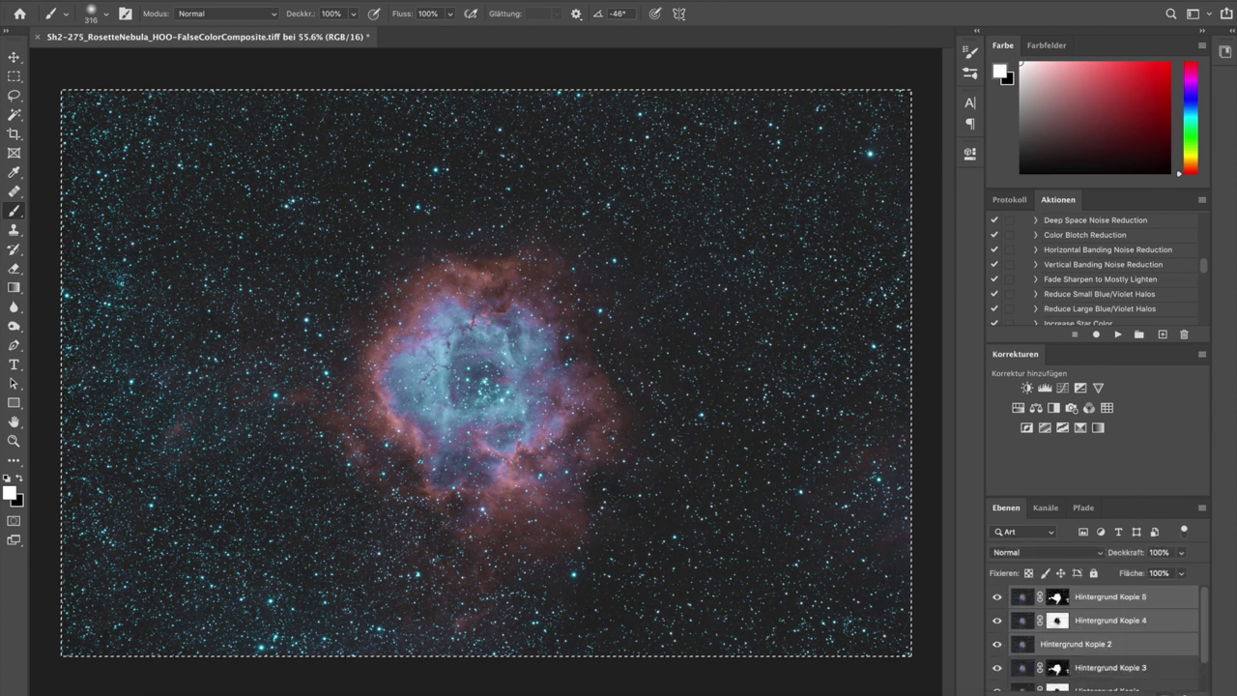
Merge the three duplicated layers into one layer and run the Make Stars Smaller action on it.
left_click(1202, 509)
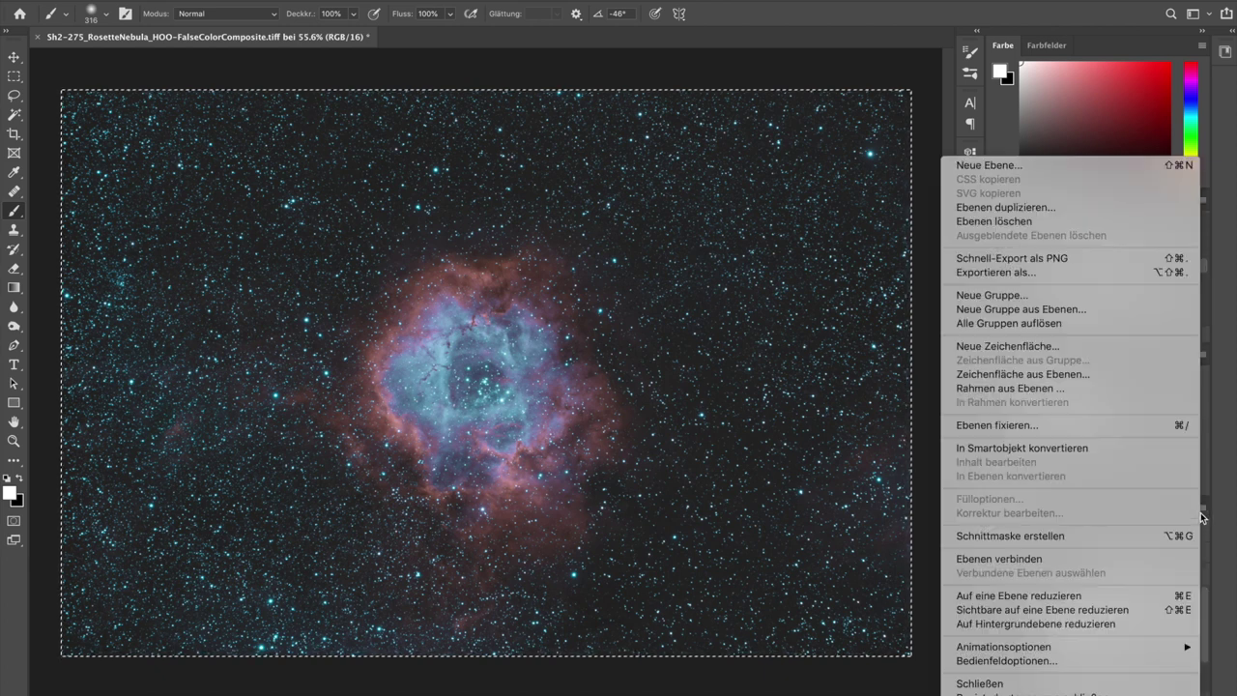
left_click(1087, 597)
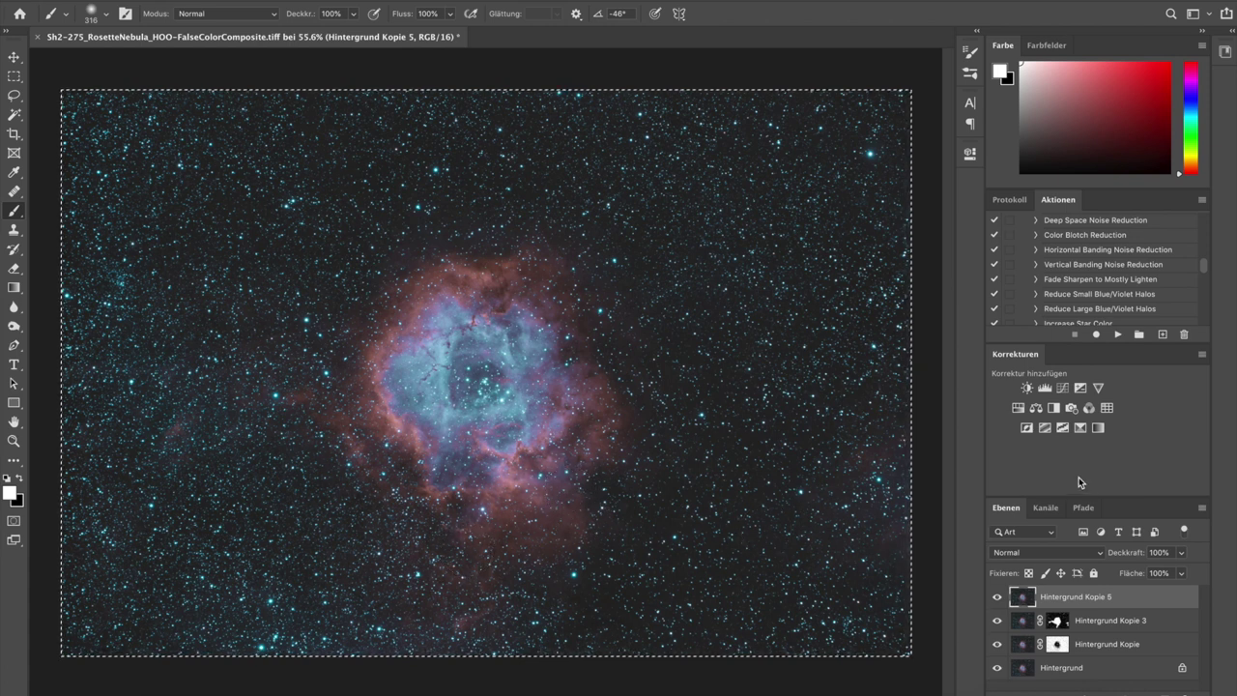
scroll(1205, 281, "down", 3)
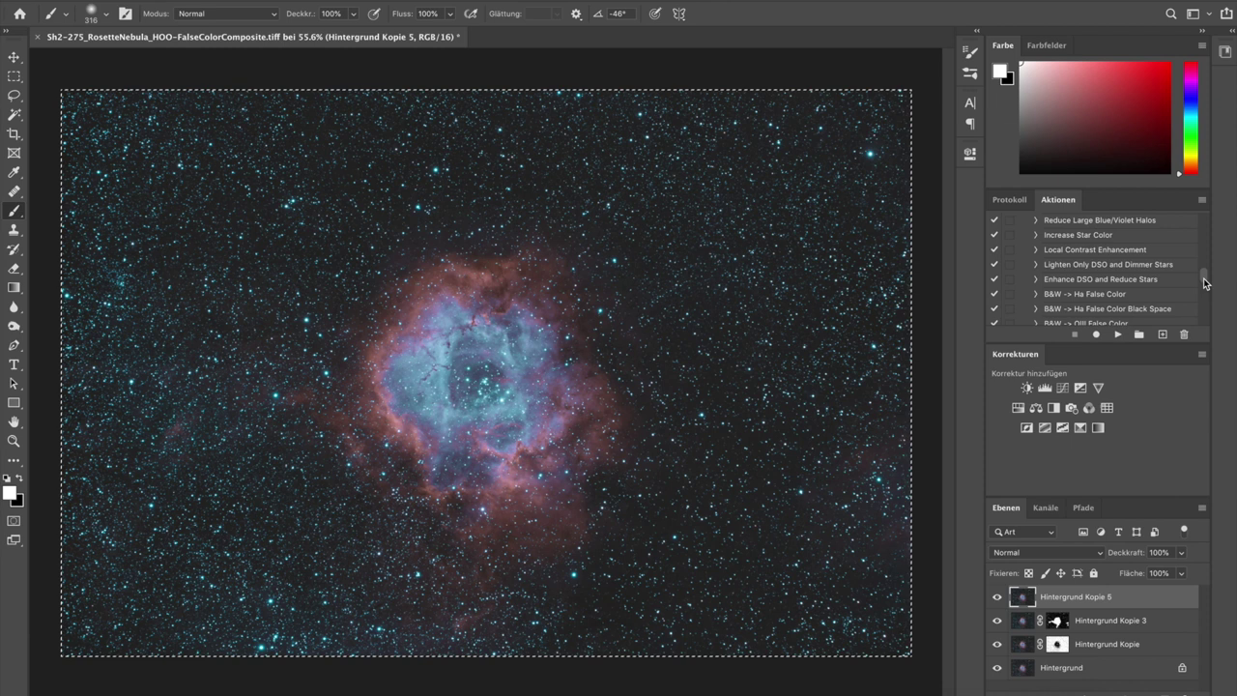
scroll(1206, 282, "up", 1)
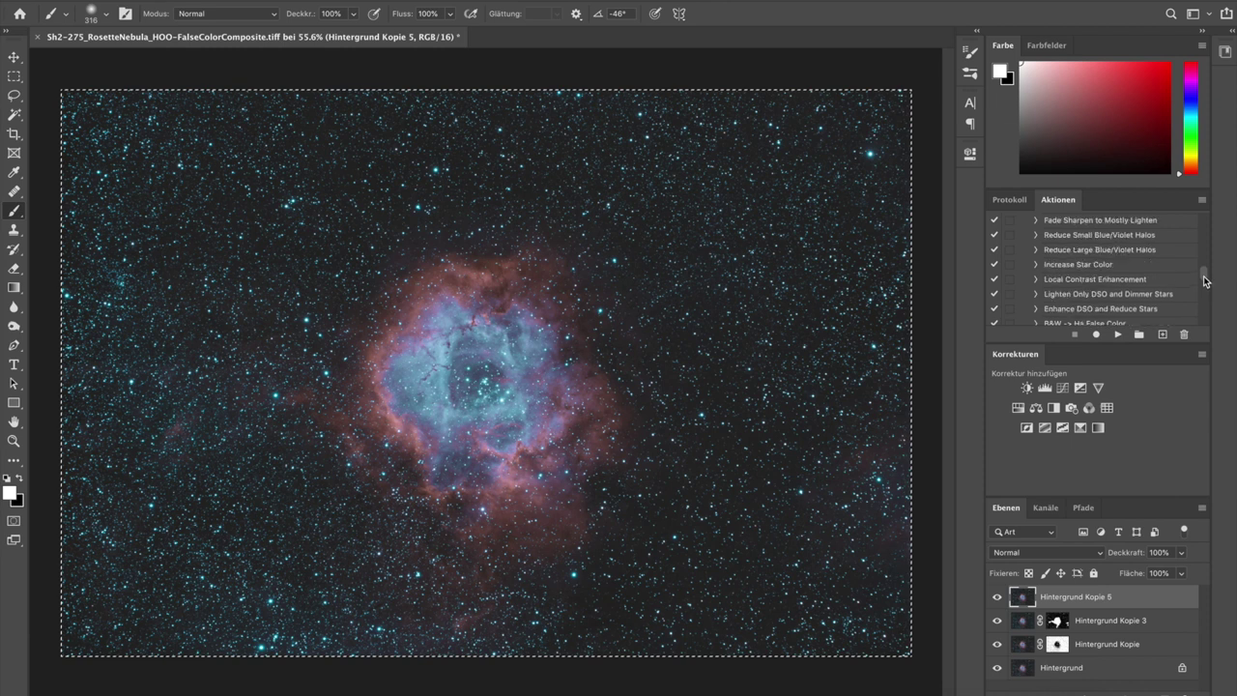
scroll(1205, 279, "up", 1)
scroll(1206, 278, "up", 3)
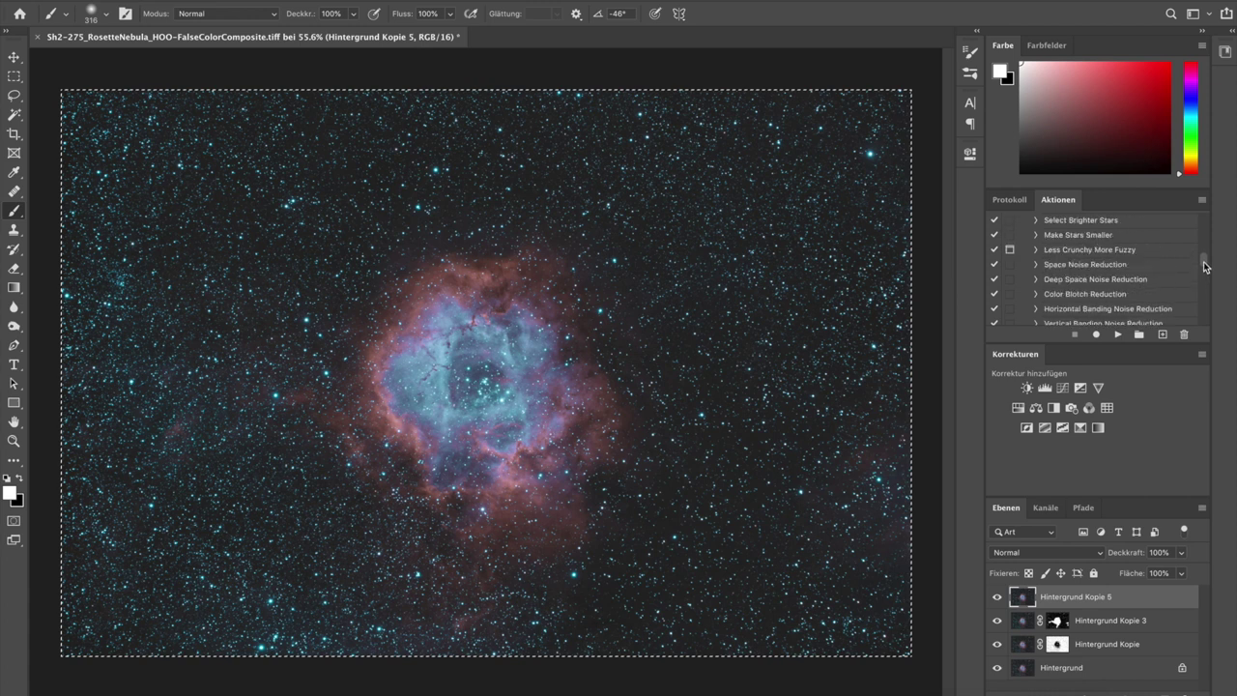
left_click(1093, 238)
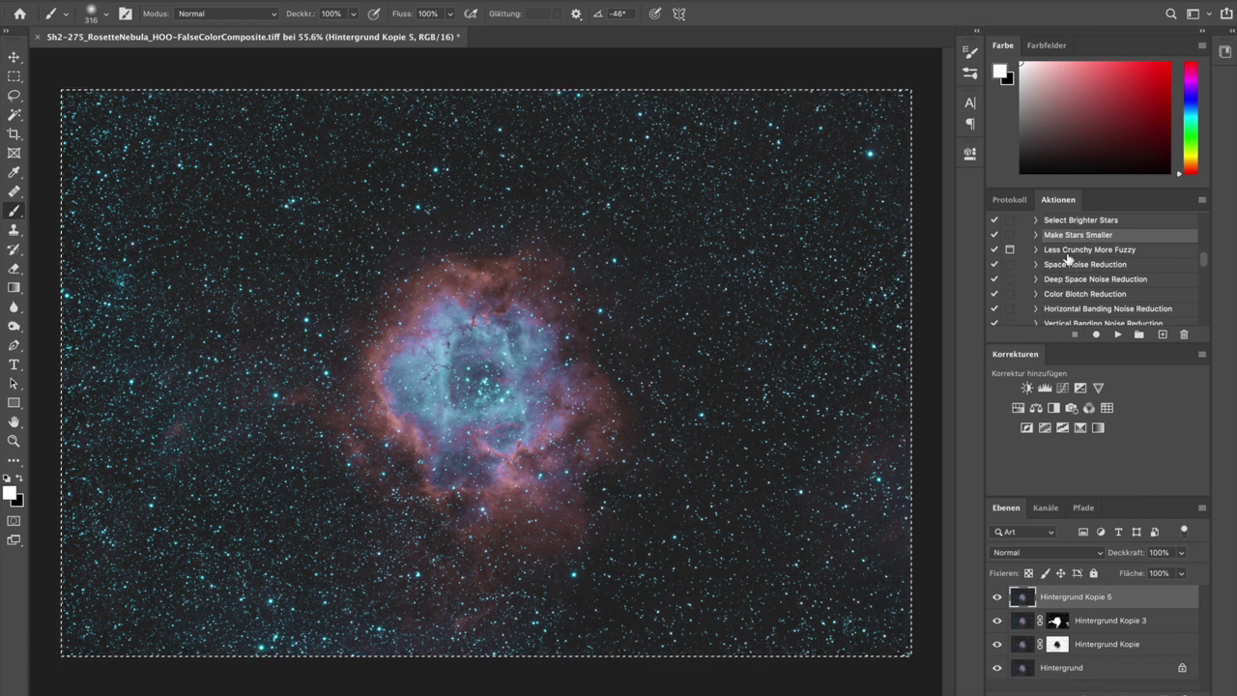
left_click(1036, 237)
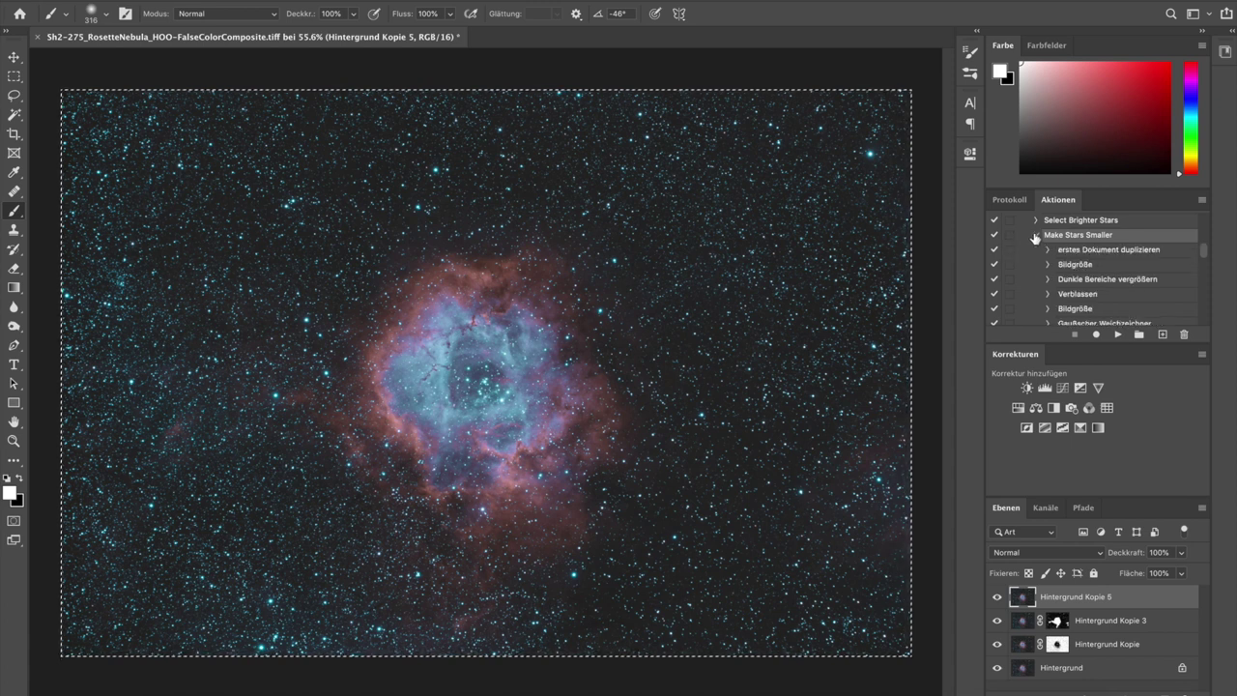
left_click(1036, 236)
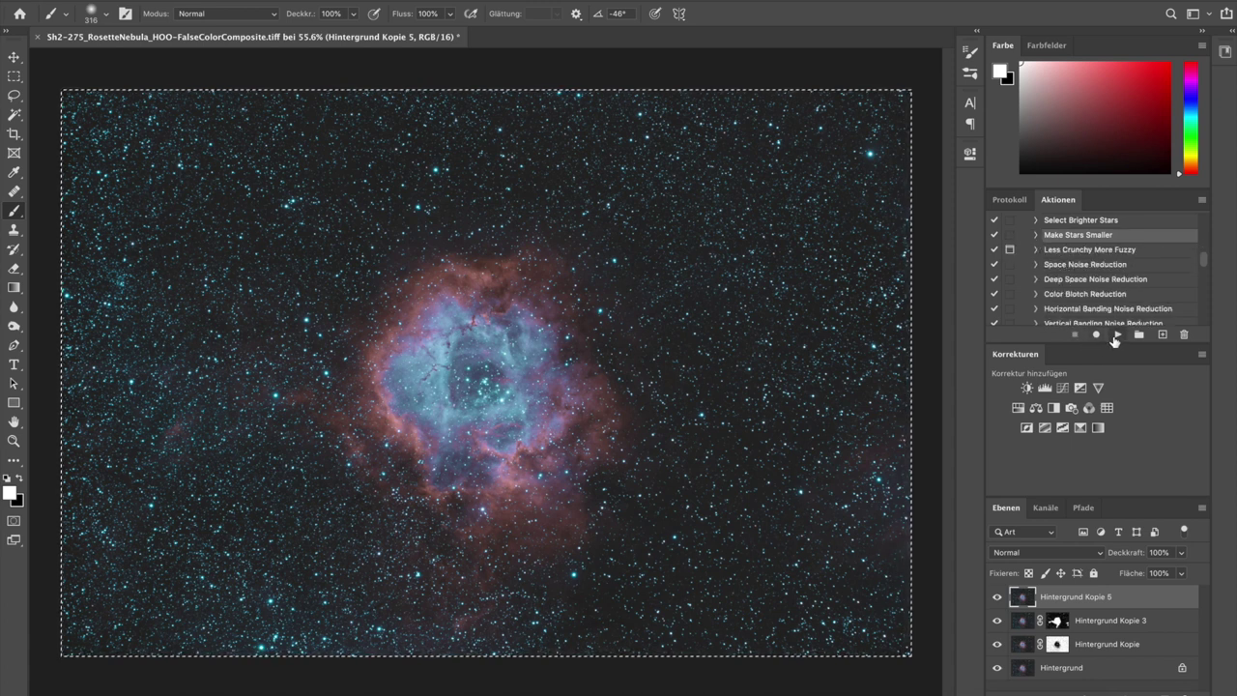
left_click(1117, 334)
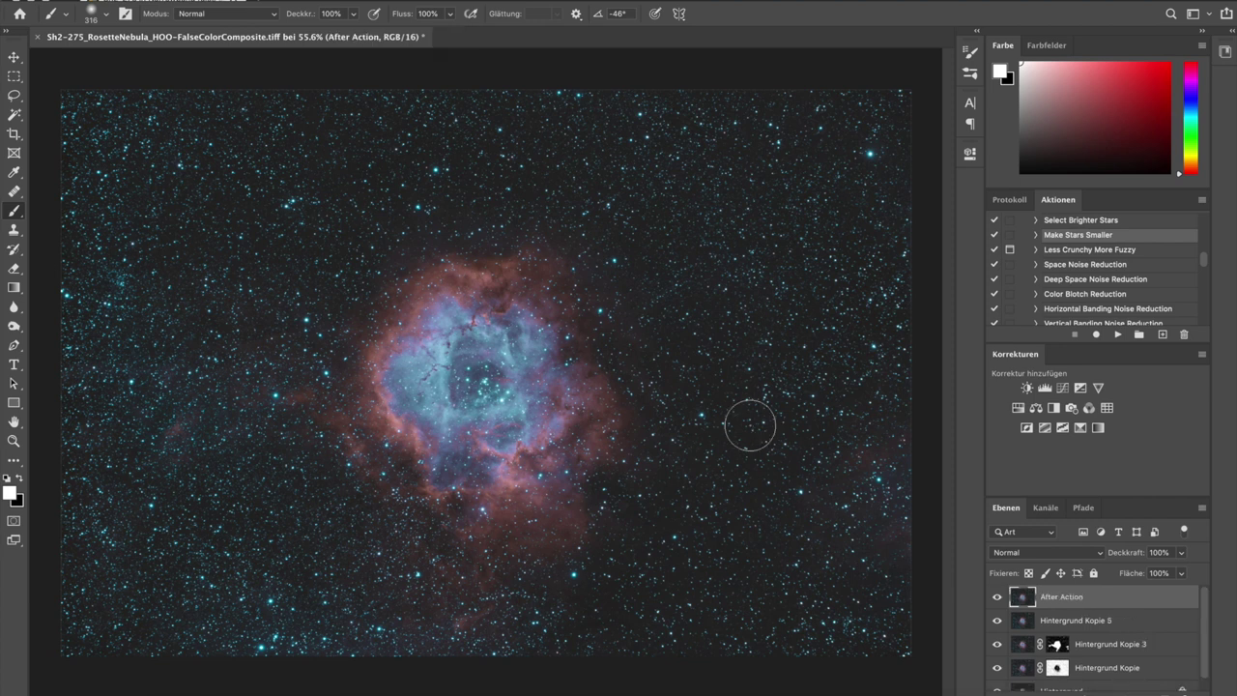
Compare the image with the After Action layer hidden and shown to judge the star reduction.
left_click(998, 598)
left_click(999, 600)
left_click(999, 599)
left_click(998, 599)
left_click(998, 599)
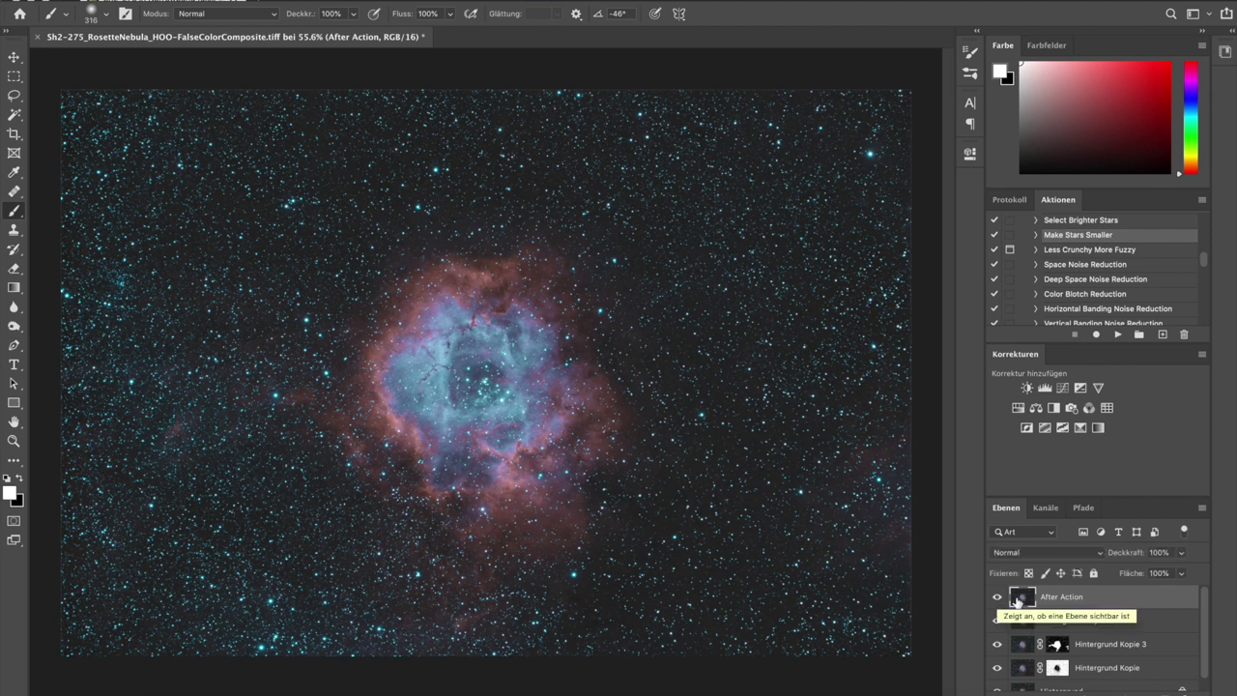
Run the Make Stars Smaller action once more and check the After Action layer hidden and shown.
left_click(1118, 336)
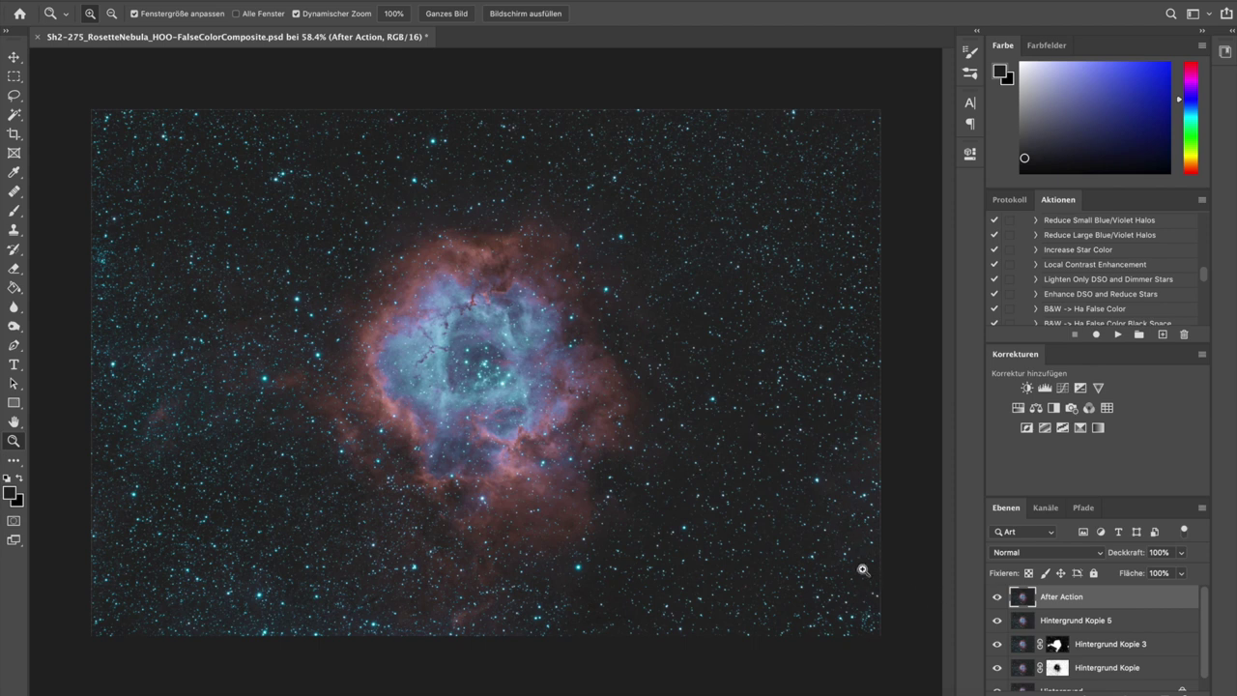
left_click(998, 597)
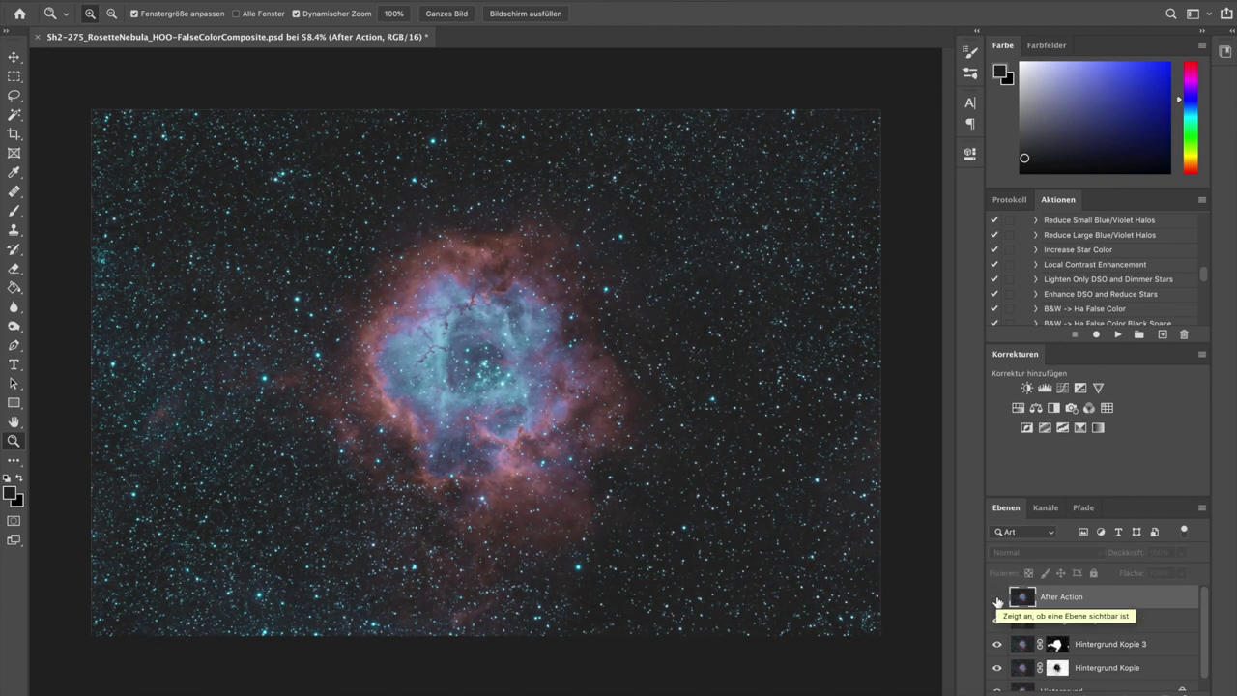
left_click(998, 598)
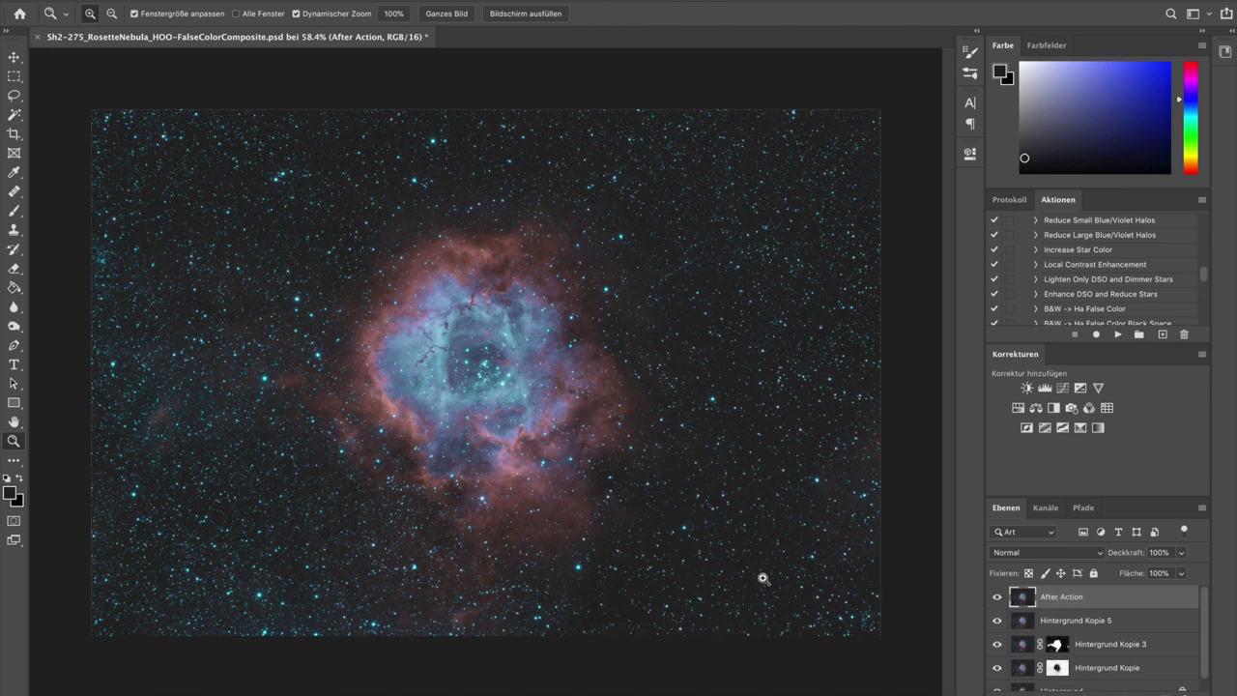
Copy the whole After Action image and paste it into a new 3658 x 2439 px, 16-bit RGB document.
key("super+a")
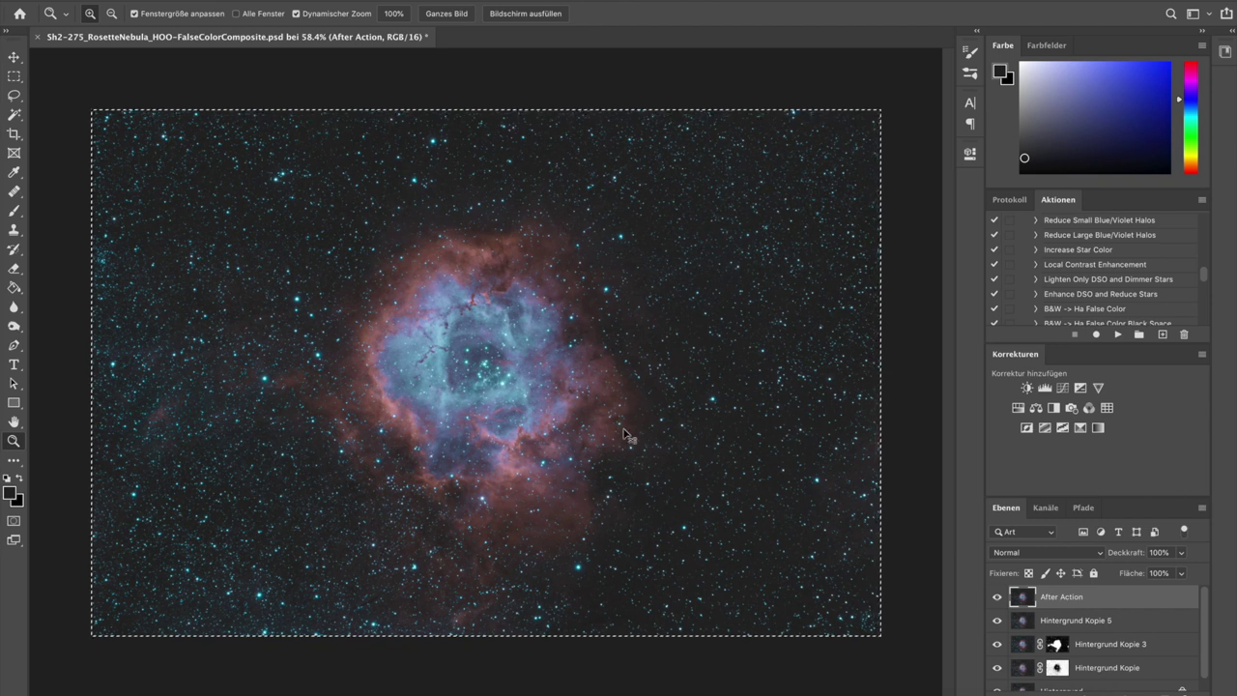
key("super+n")
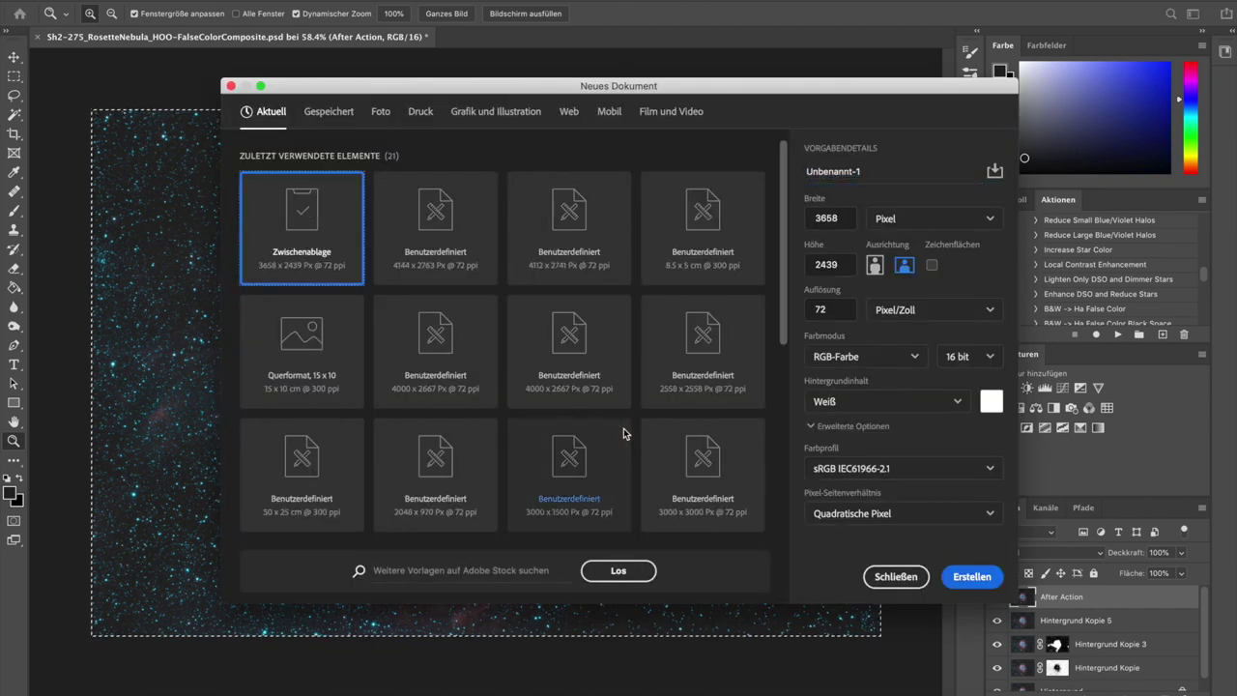
key("Return")
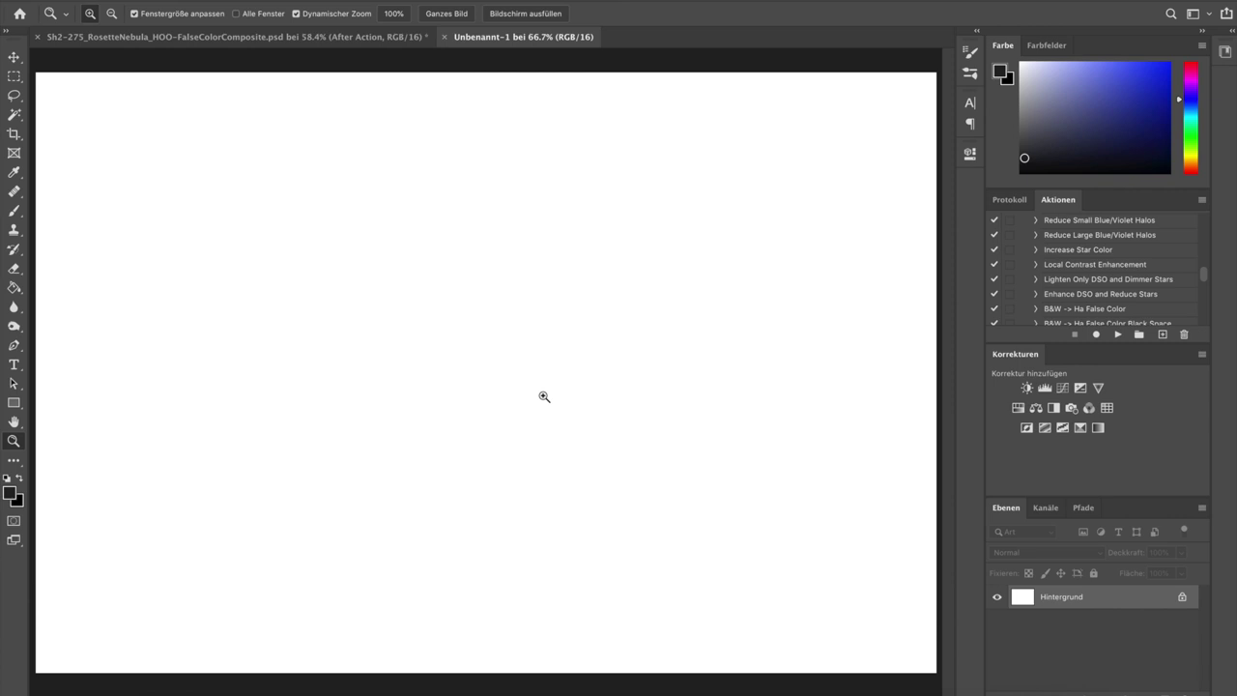
key("super+v")
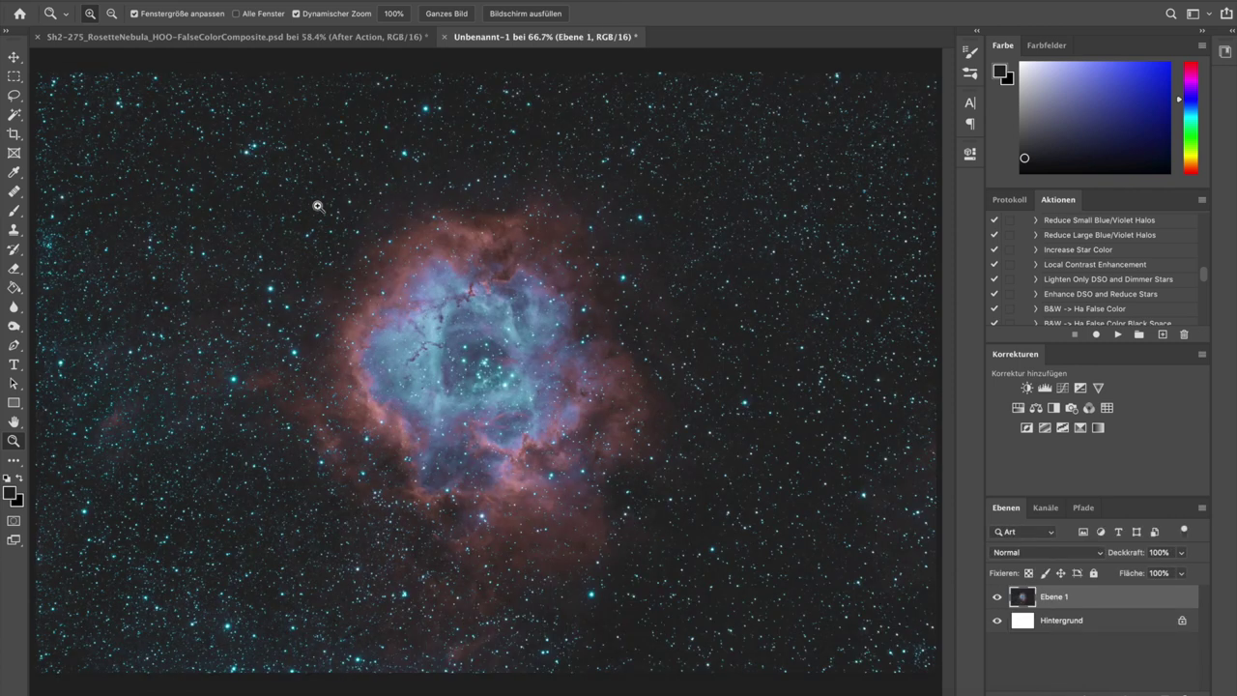
Start HDR-Tonung on the pasted image, accept flattening the document, and keep the method Lokale Anpassung.
left_click(254, 0)
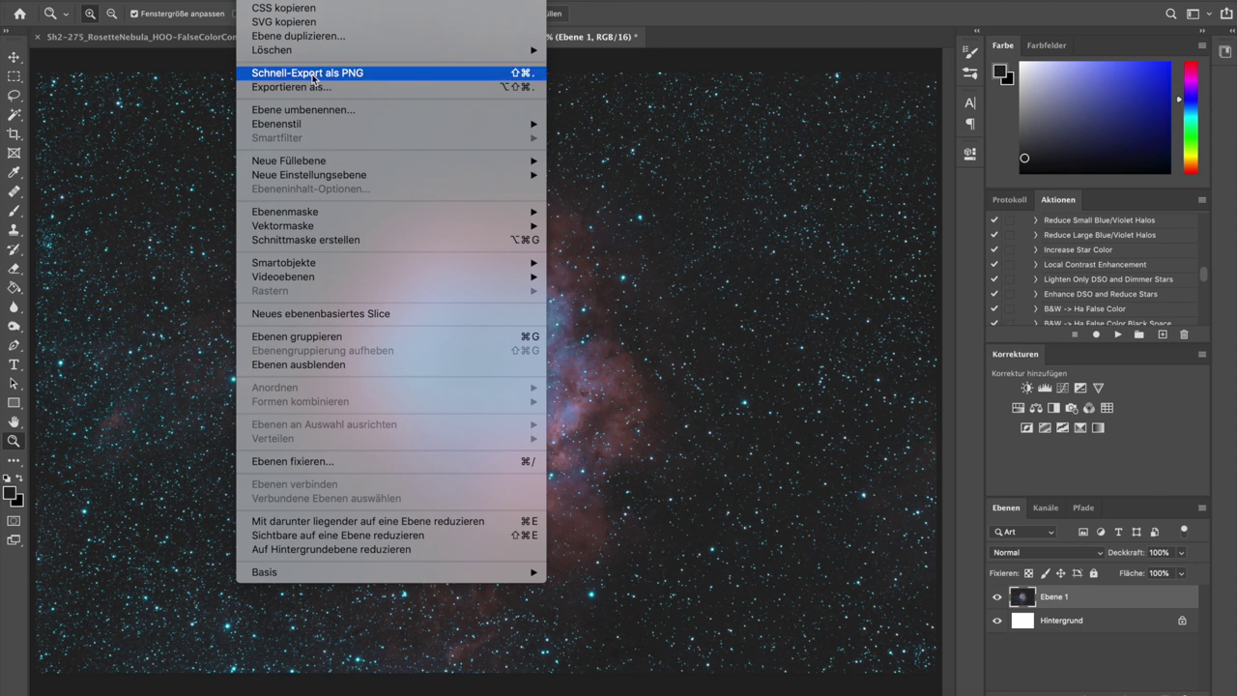
mouse_move(241, 26)
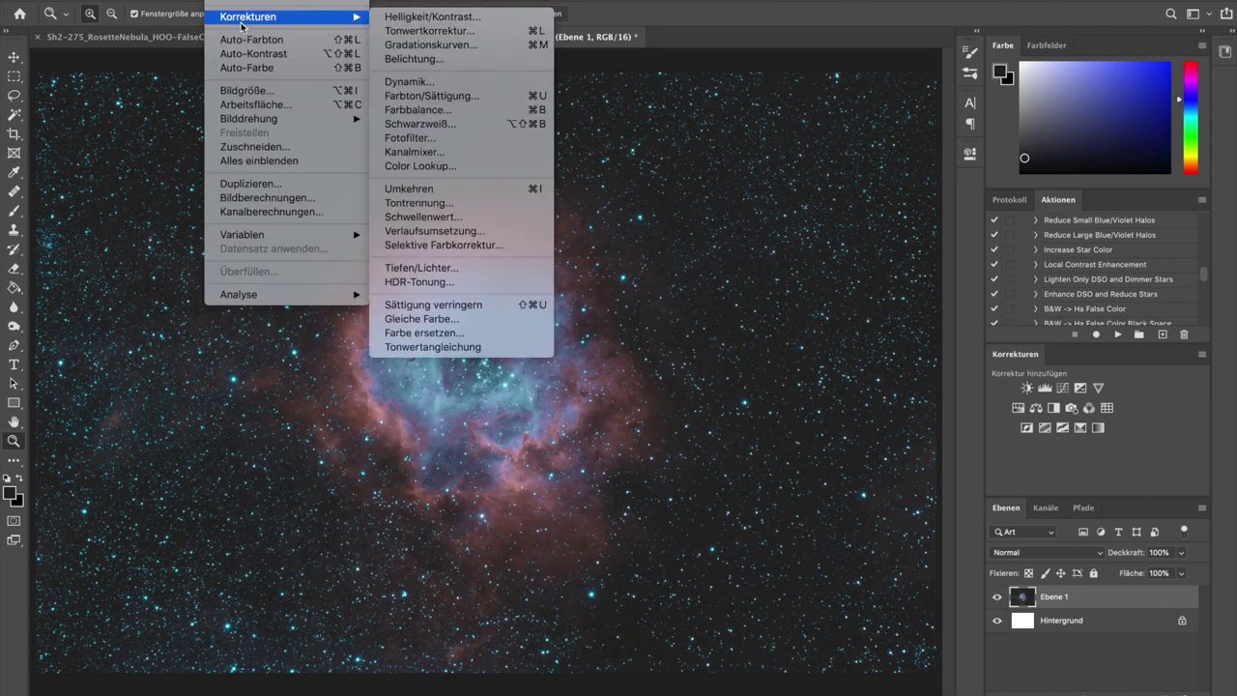
left_click(406, 283)
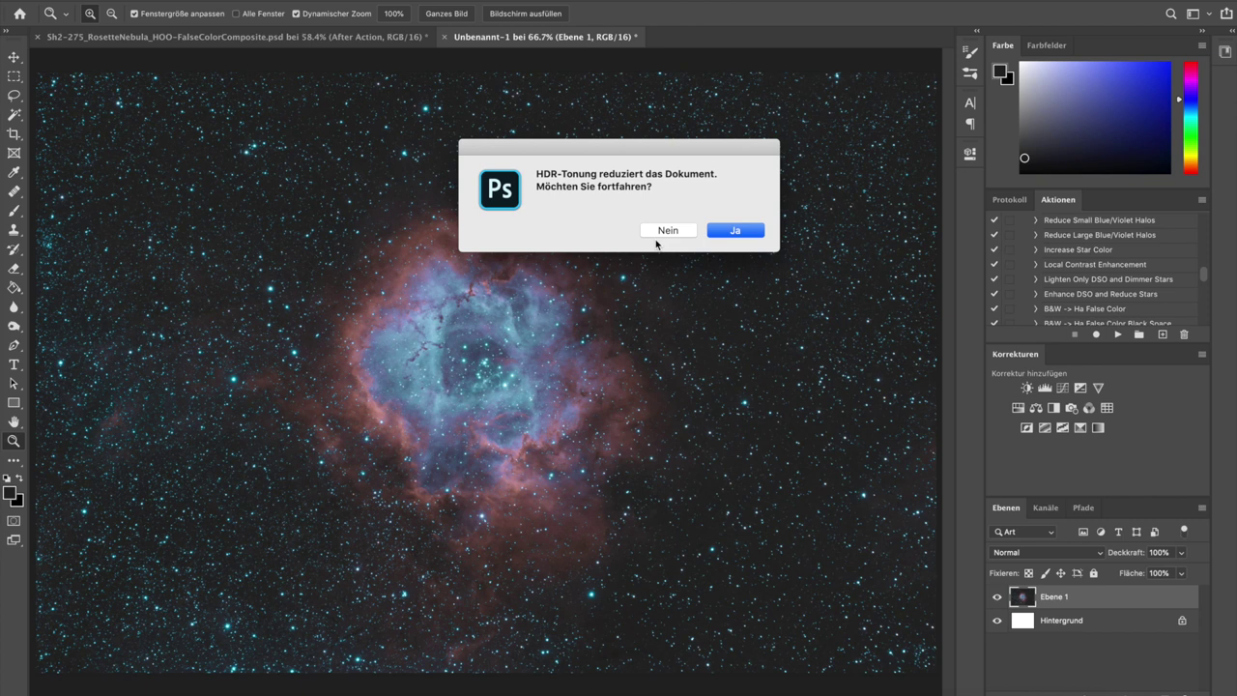
left_click(727, 232)
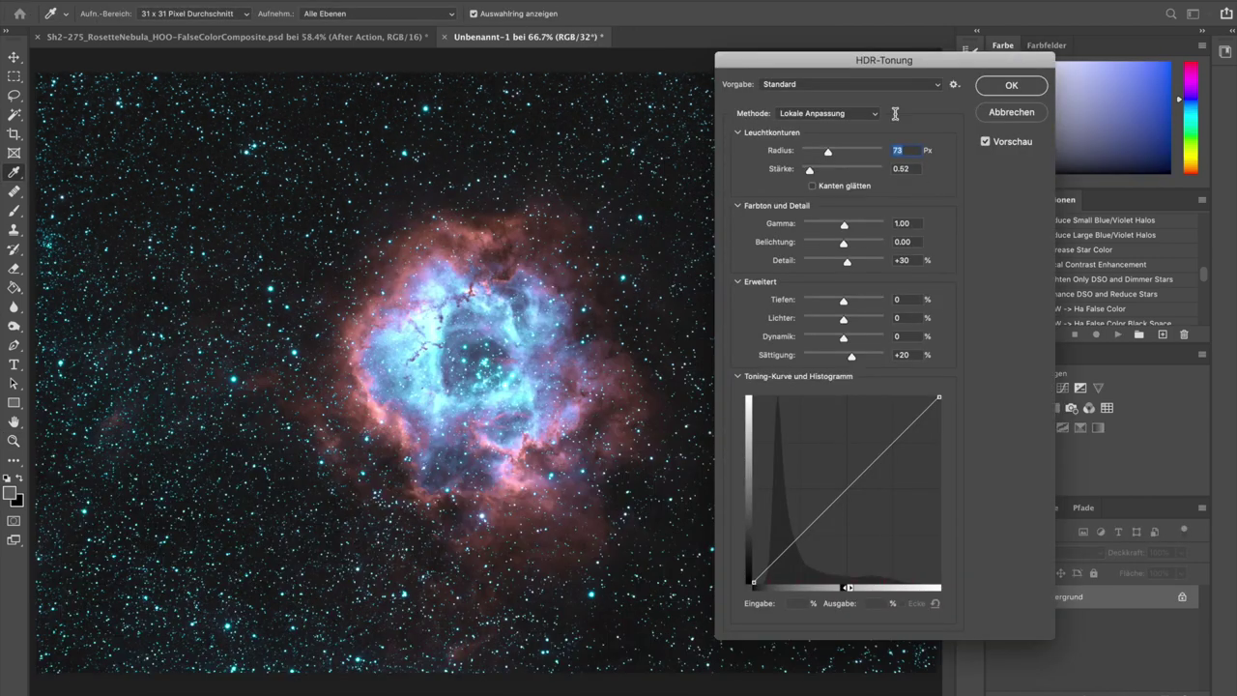
left_click_drag(872, 67, 851, 30)
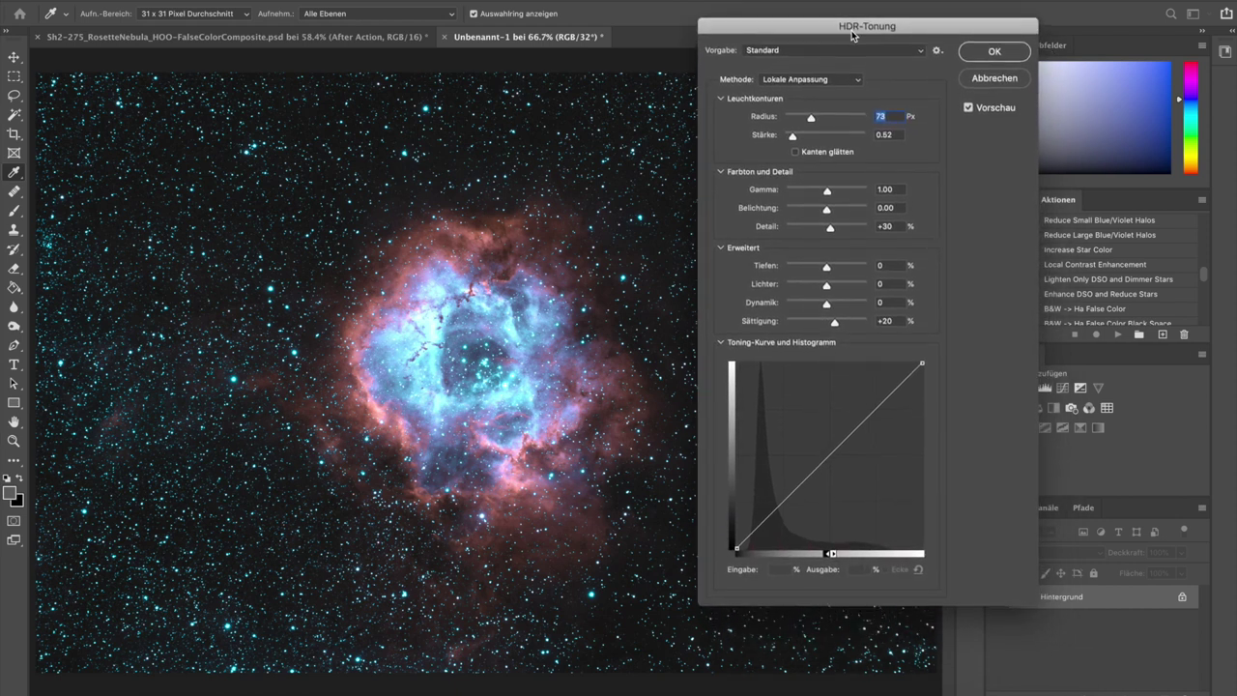
left_click(859, 81)
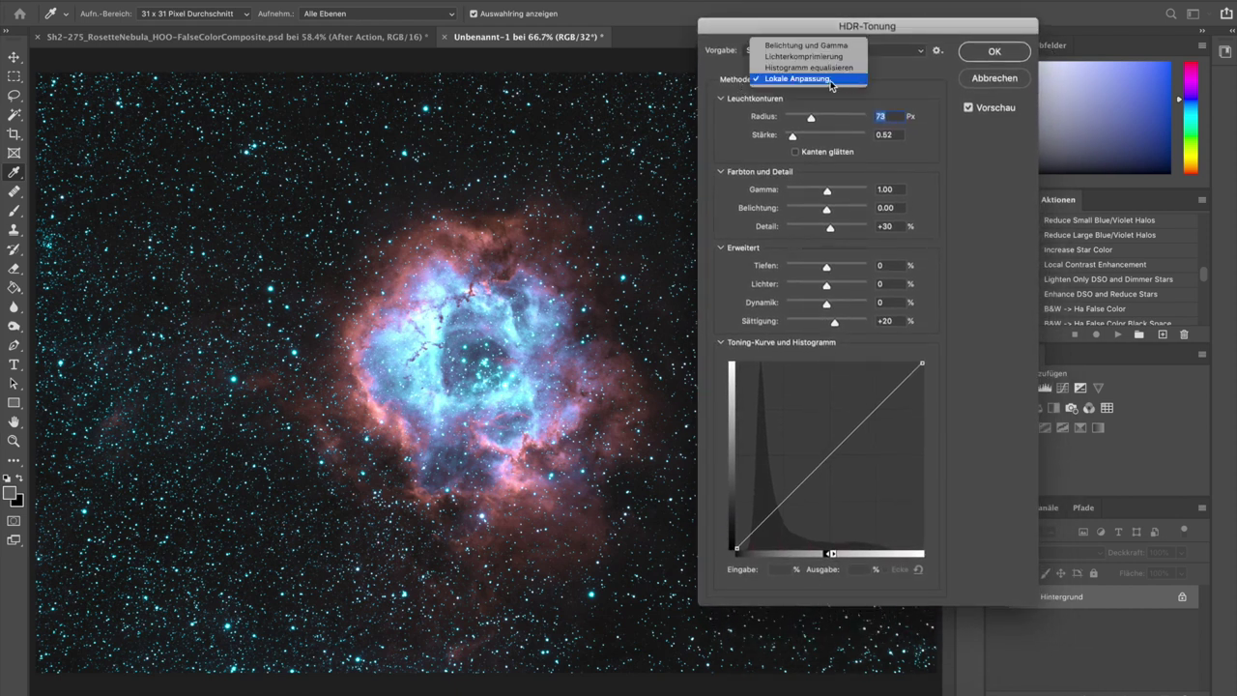
left_click(815, 81)
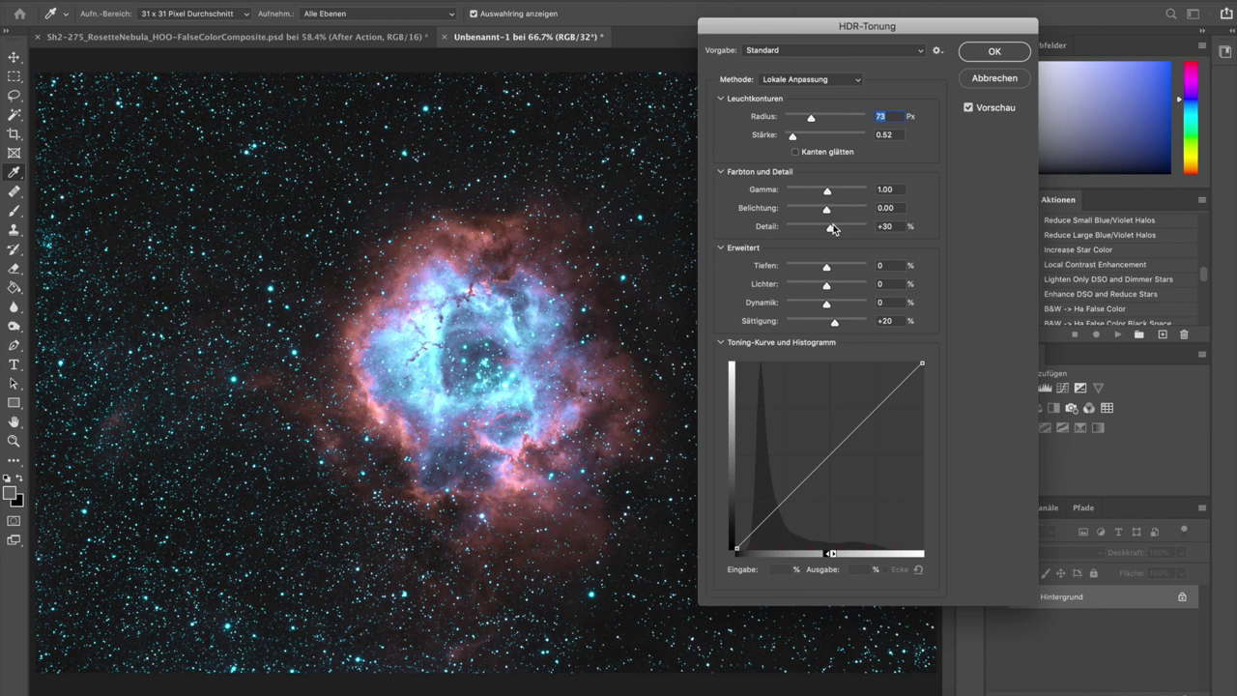
Set Sättigung to +12 % and Lichter to -35 % in HDR-Tonung.
left_click(834, 325)
left_click_drag(835, 325, 830, 327)
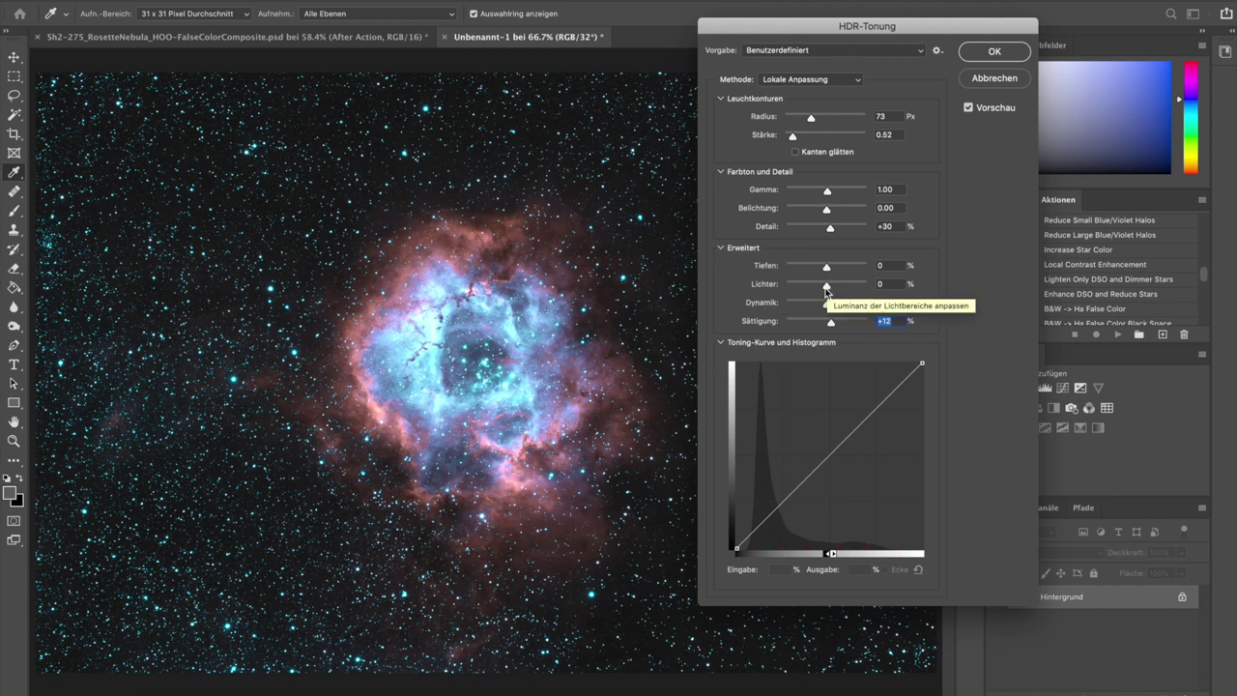
left_click_drag(827, 290, 823, 293)
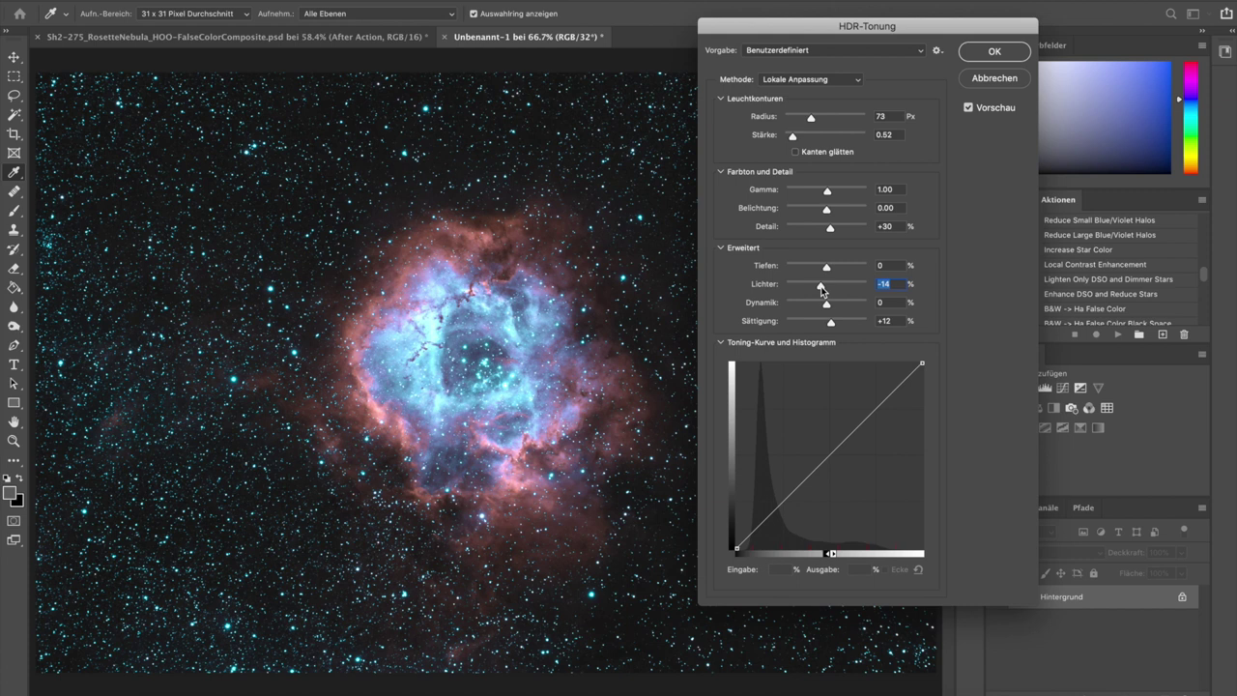
left_click_drag(817, 286, 811, 289)
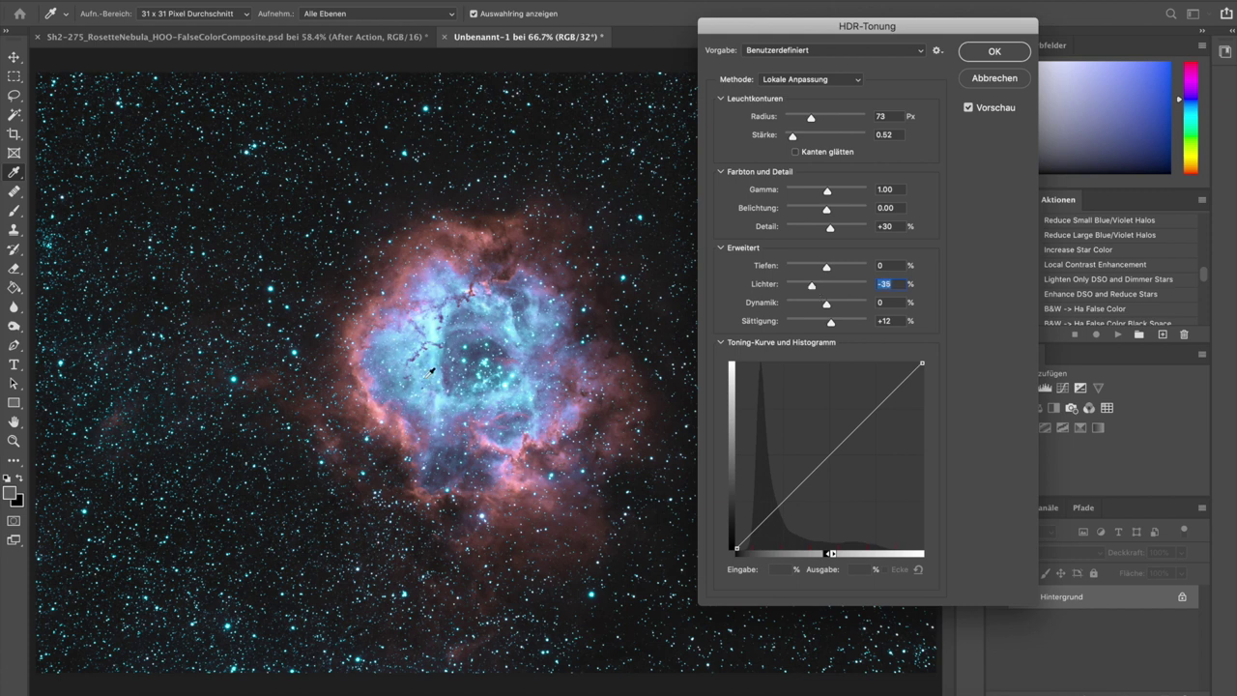
Raise Tiefen and Detail slightly and apply the HDR toning to the image.
left_click_drag(826, 267, 835, 272)
left_click_drag(832, 230, 833, 232)
left_click(1001, 54)
key("z")
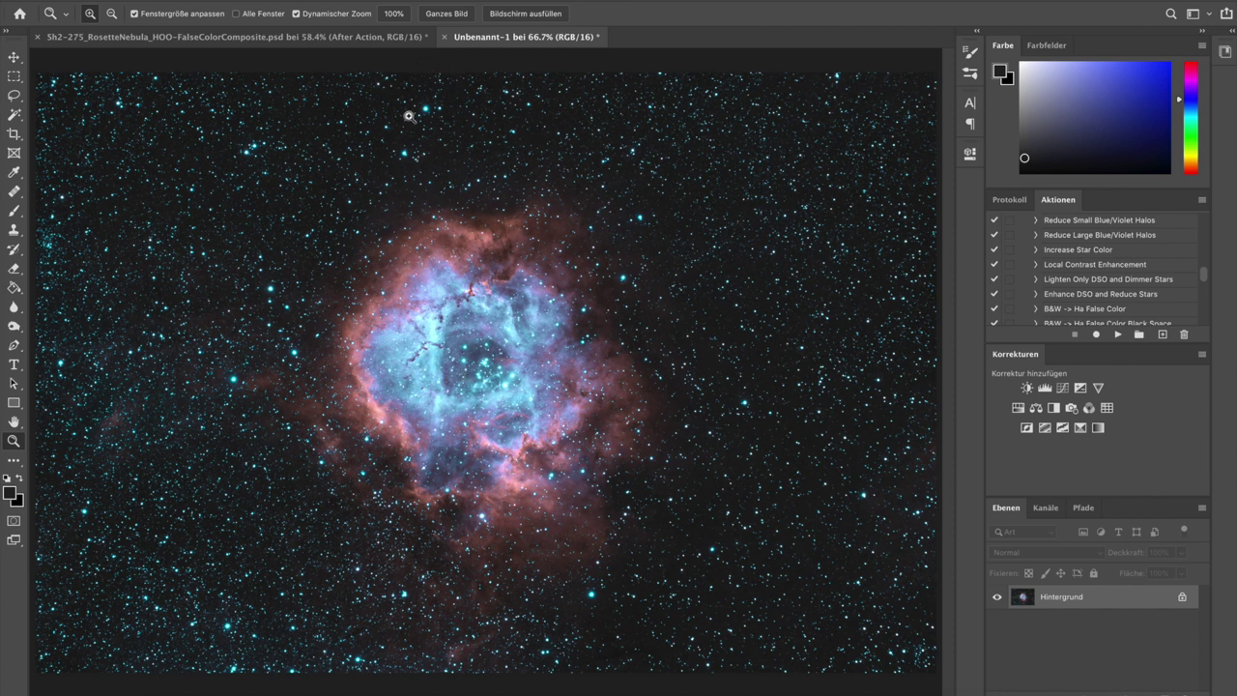
Copy the toned image onto a new layer above After Action in the Rosette Nebula file, and close Unbenannt-1 without saving.
key("super+a")
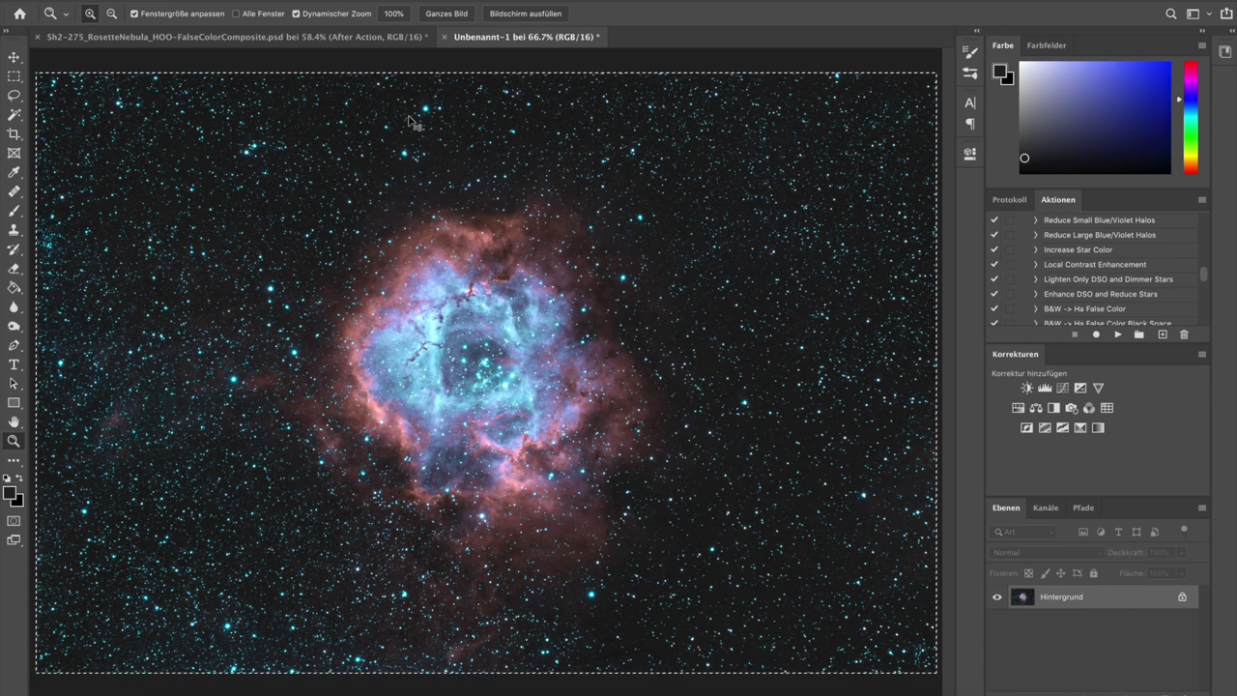
left_click(368, 42)
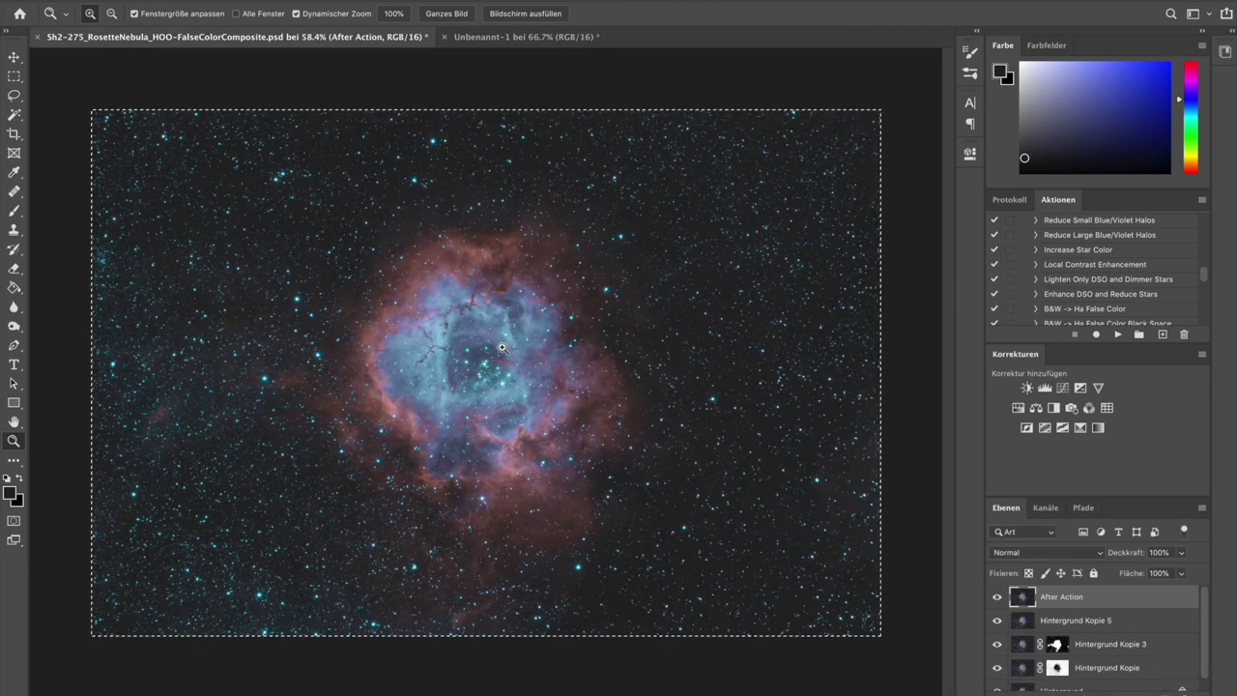
key("super+v")
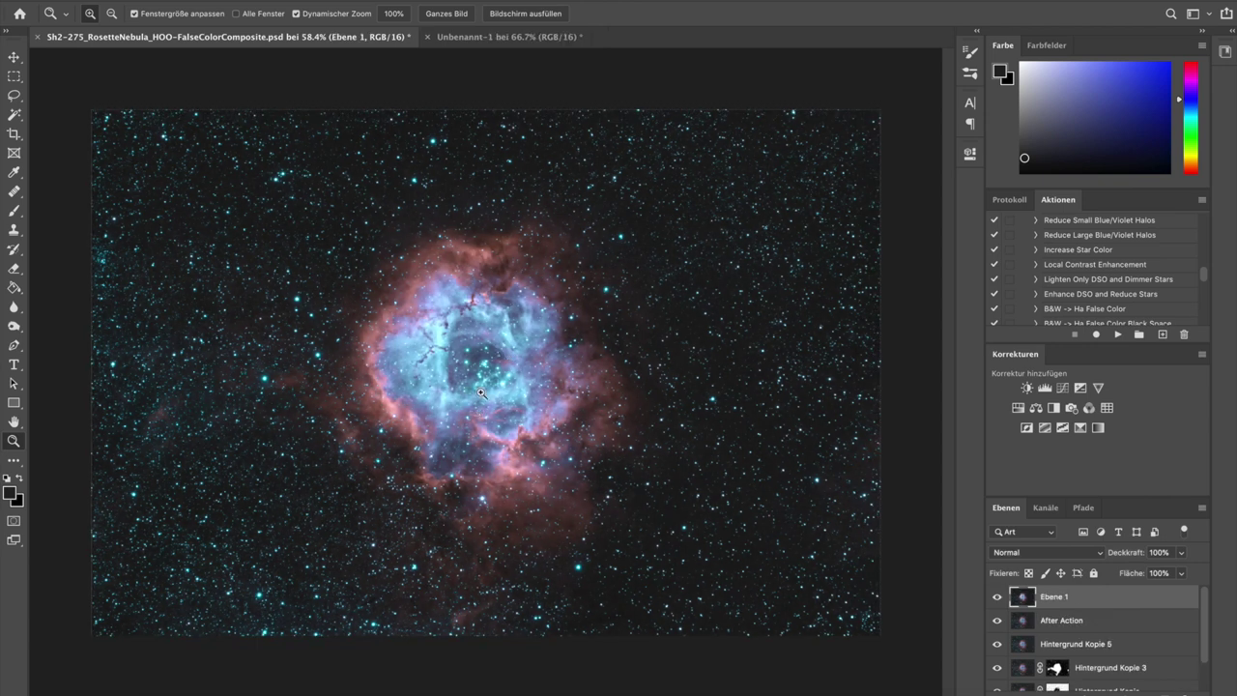
left_click(428, 37)
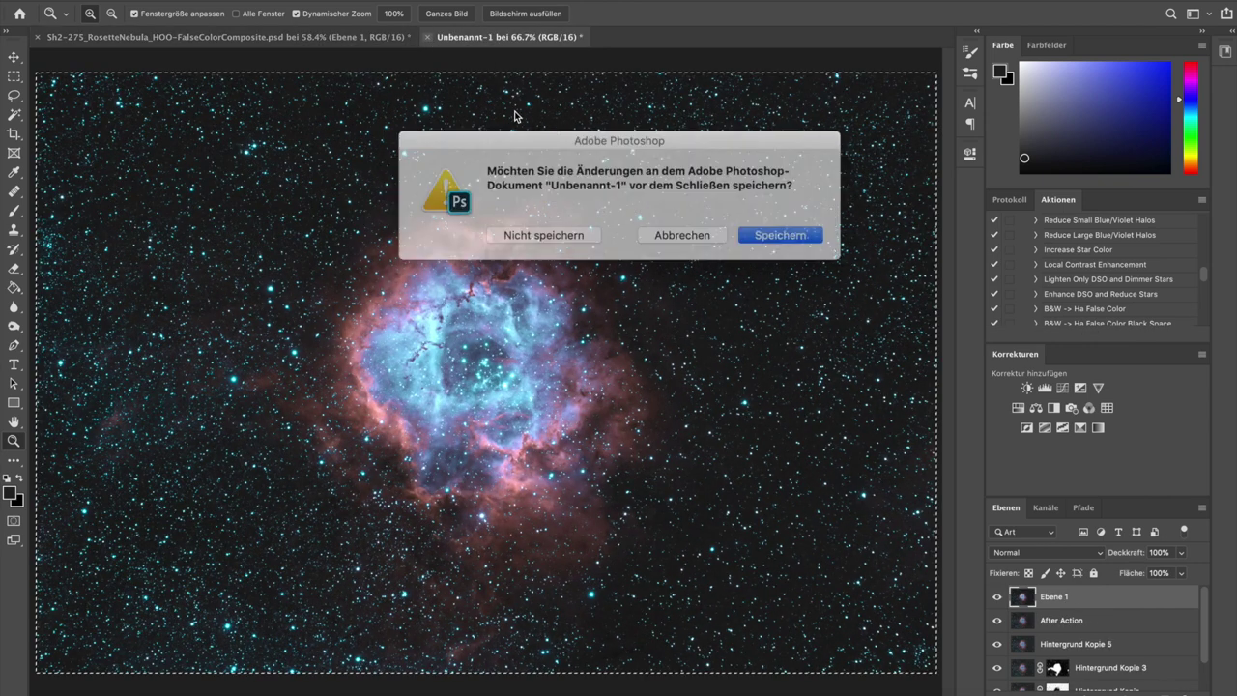
left_click(578, 232)
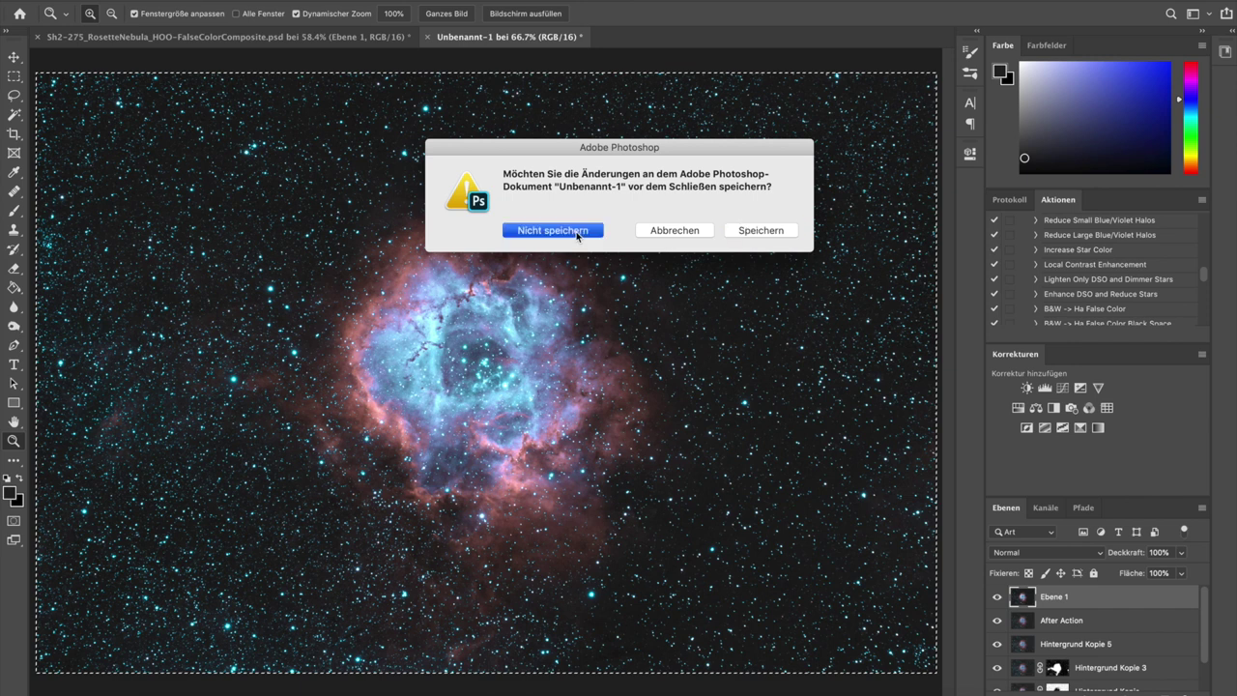
Compare the image with the HDR-toned layer Ebene 1 hidden and shown.
left_click(998, 598)
left_click(998, 597)
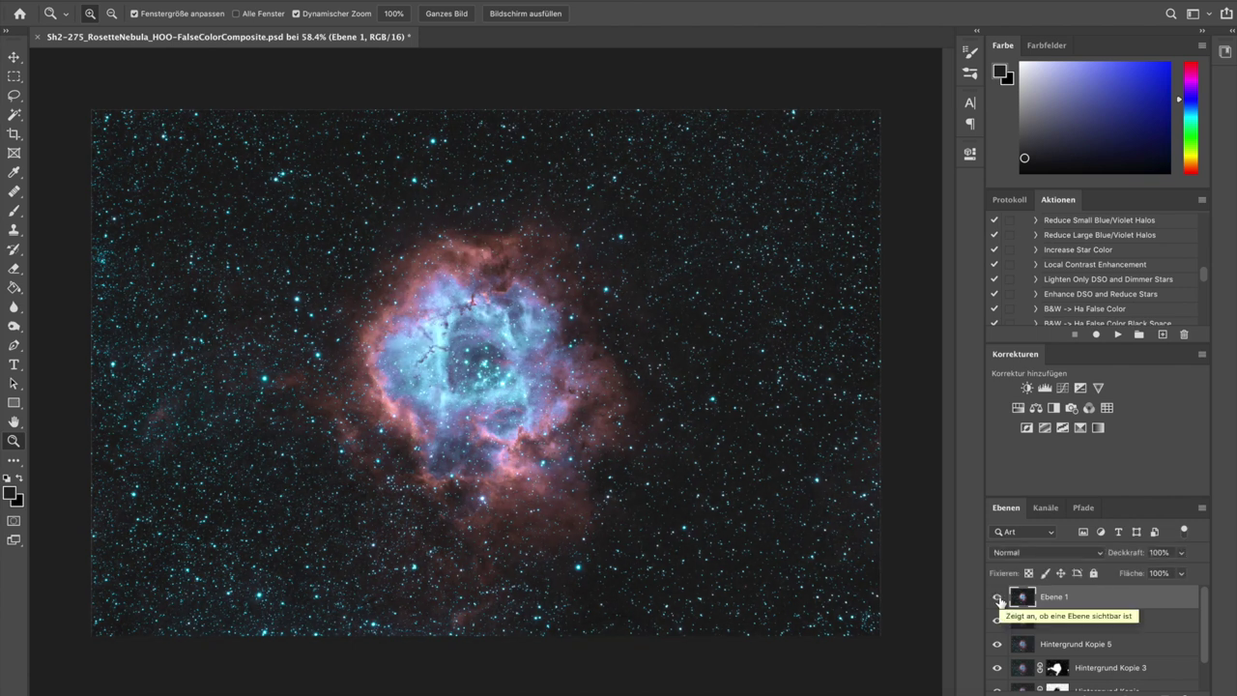
left_click(999, 598)
left_click(999, 598)
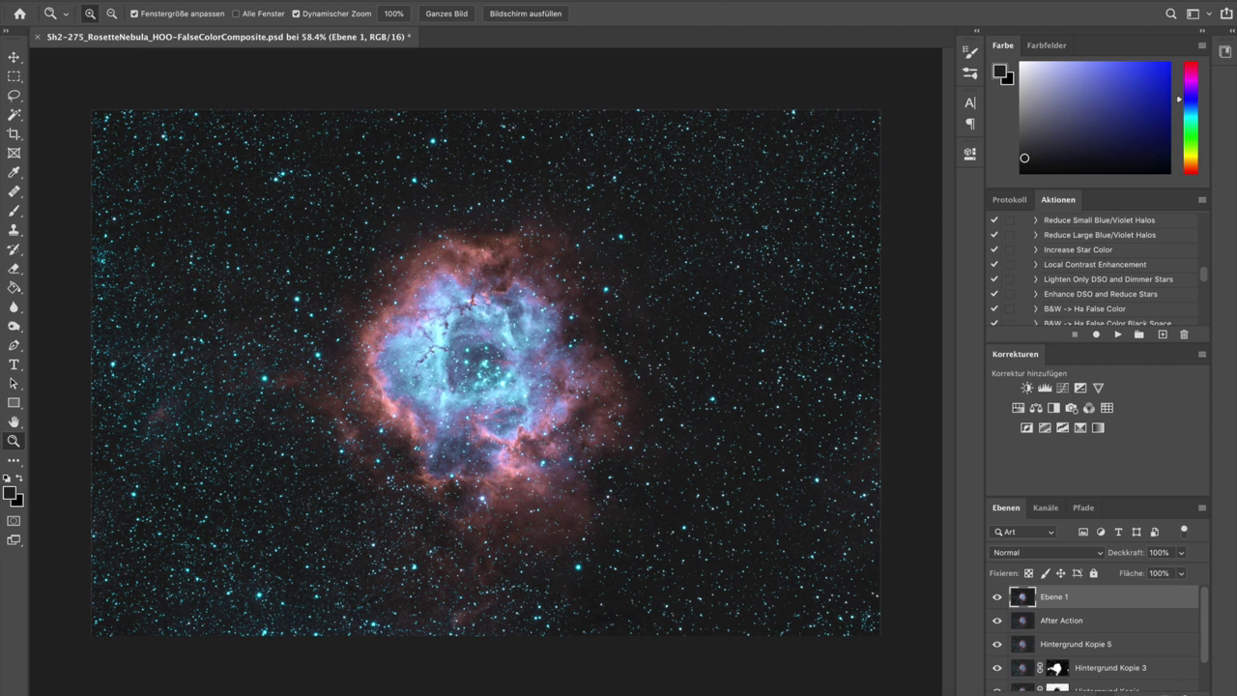
Mask Ebene 1 with an inverted Farbbereich selection at Toleranz 89 that isolates the nebula and stars from the dark background.
key("b")
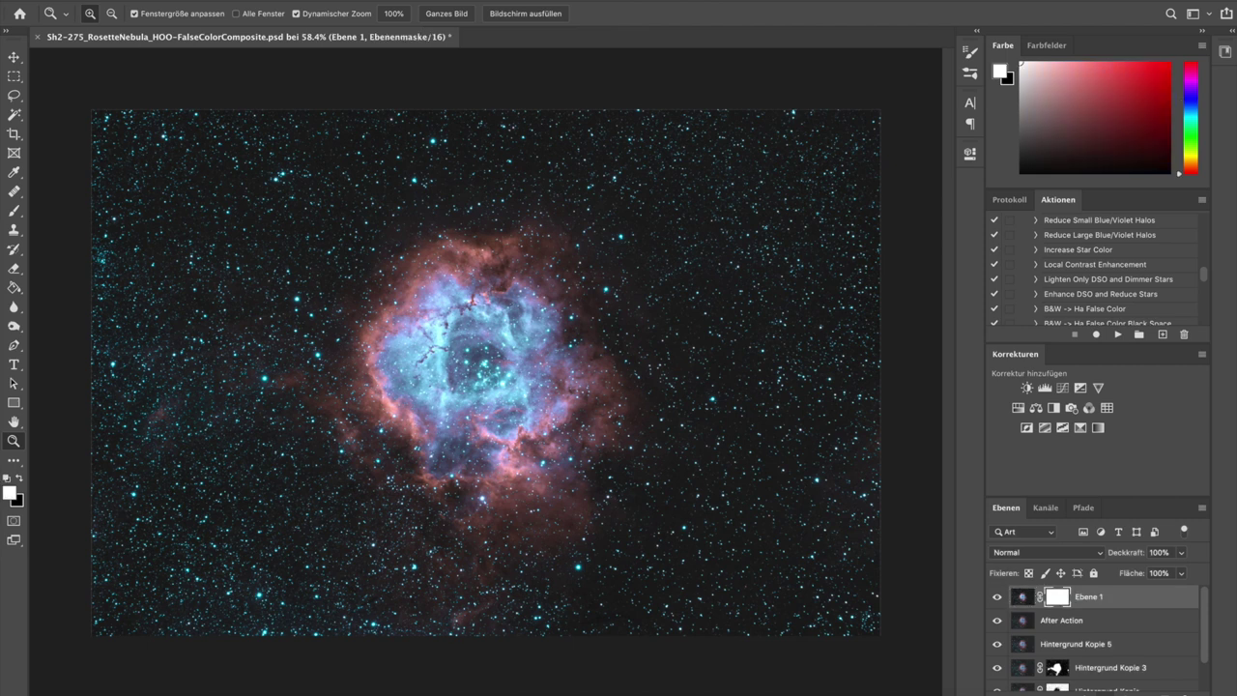
left_click(375, 2)
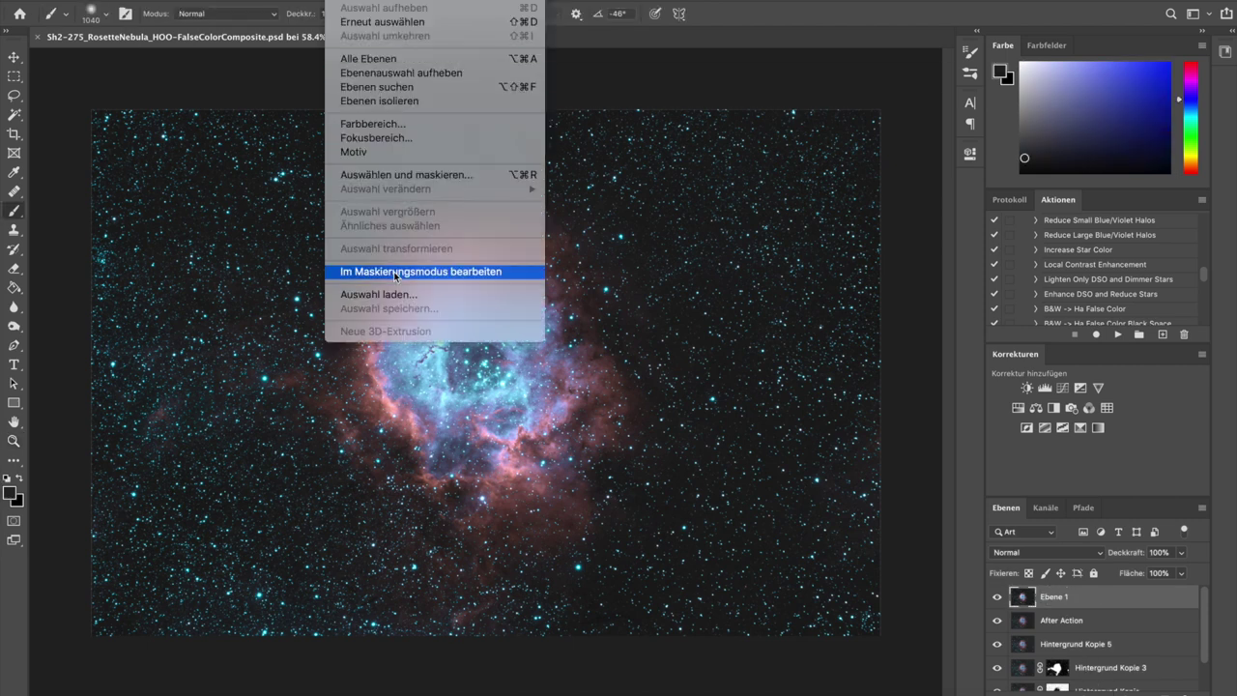
left_click(380, 124)
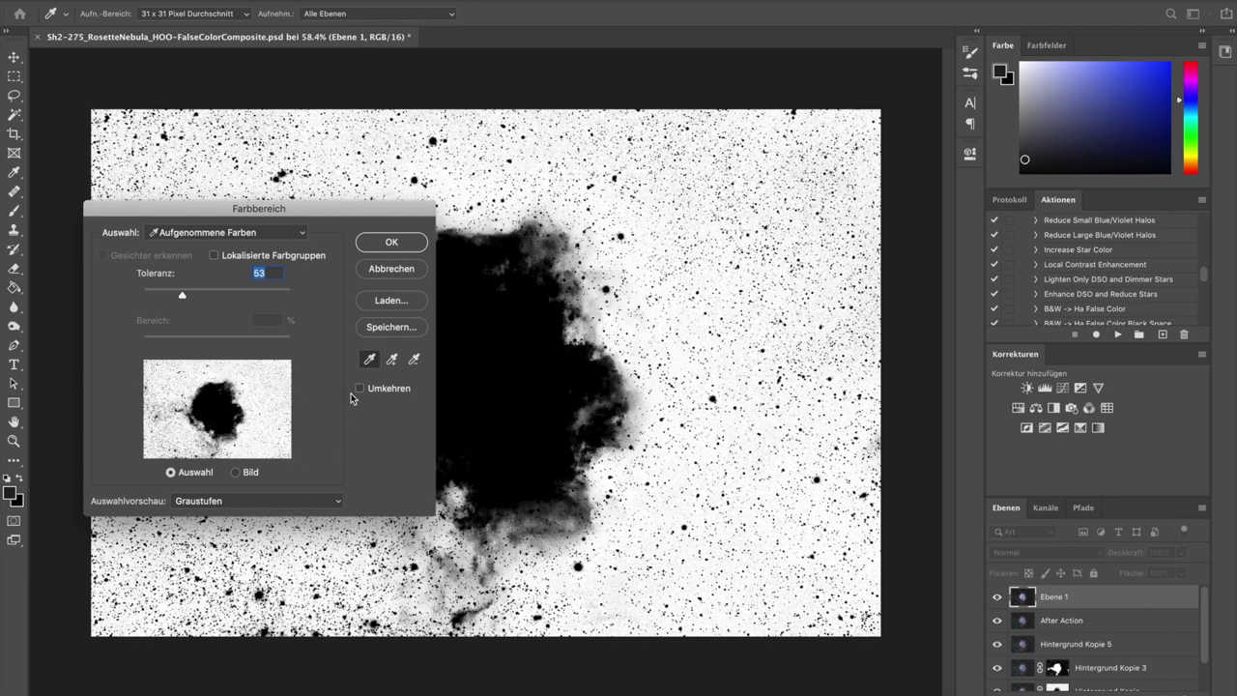
left_click(358, 389)
left_click_drag(182, 295, 219, 298)
left_click_drag(255, 214, 807, 229)
left_click_drag(770, 310, 763, 313)
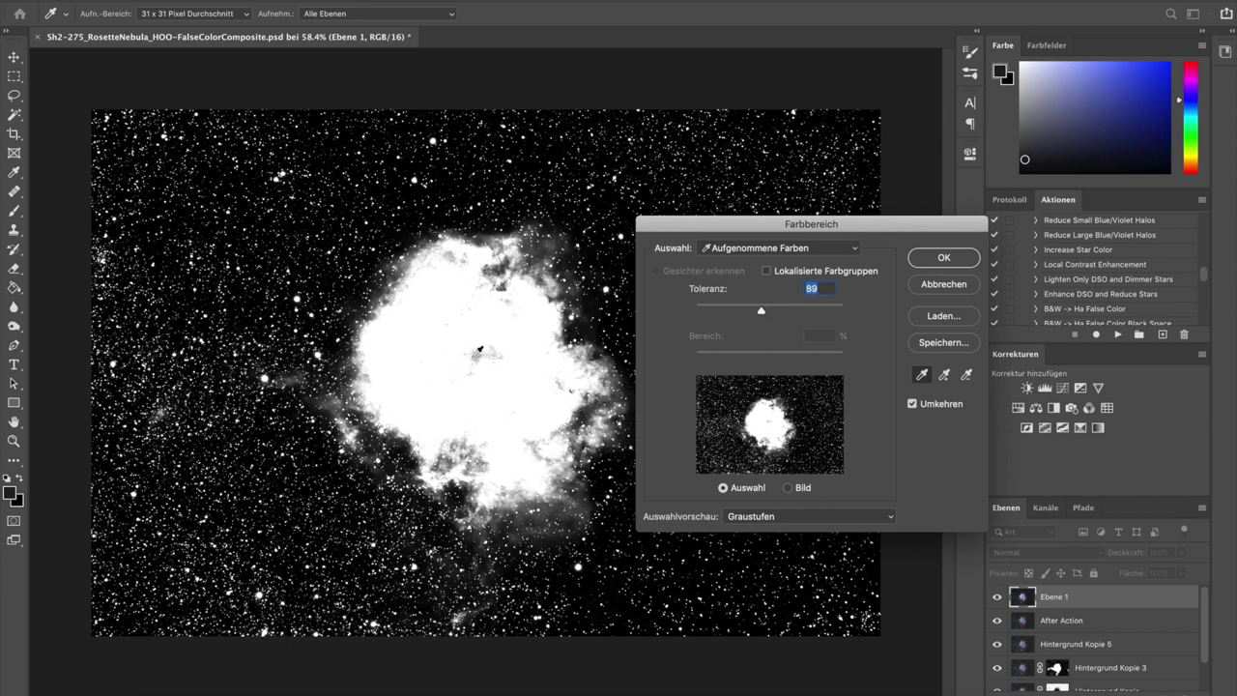
left_click(939, 268)
key("b")
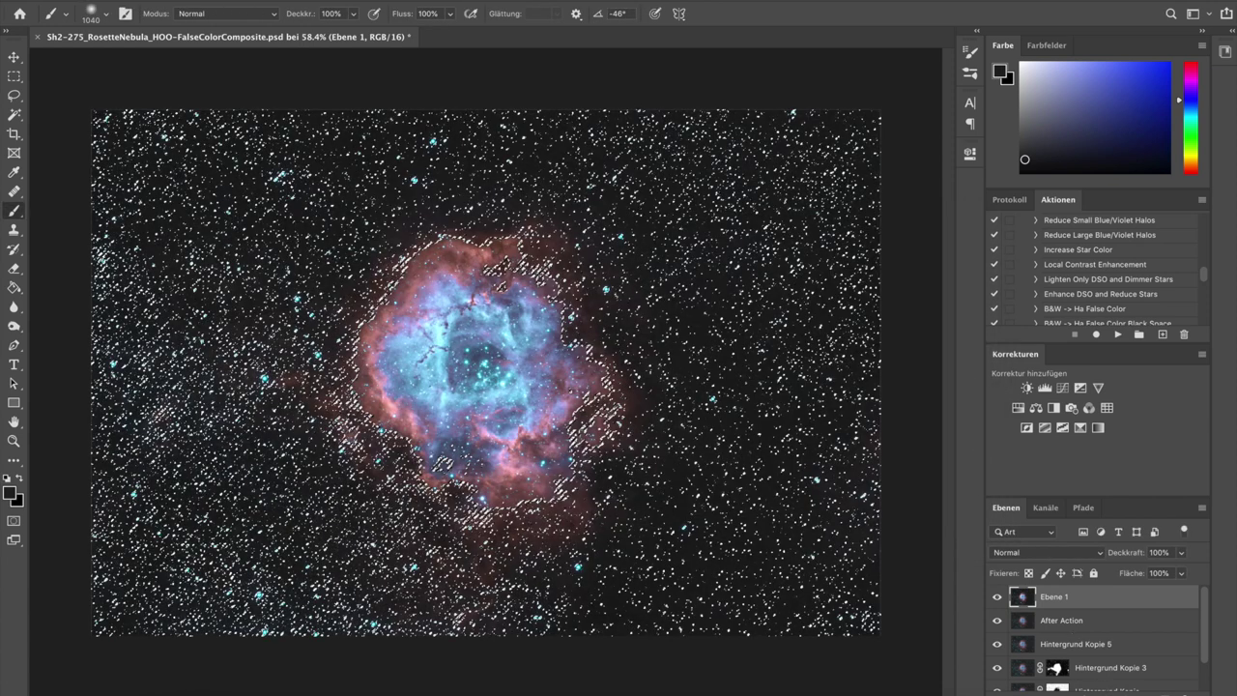
left_click(1064, 695)
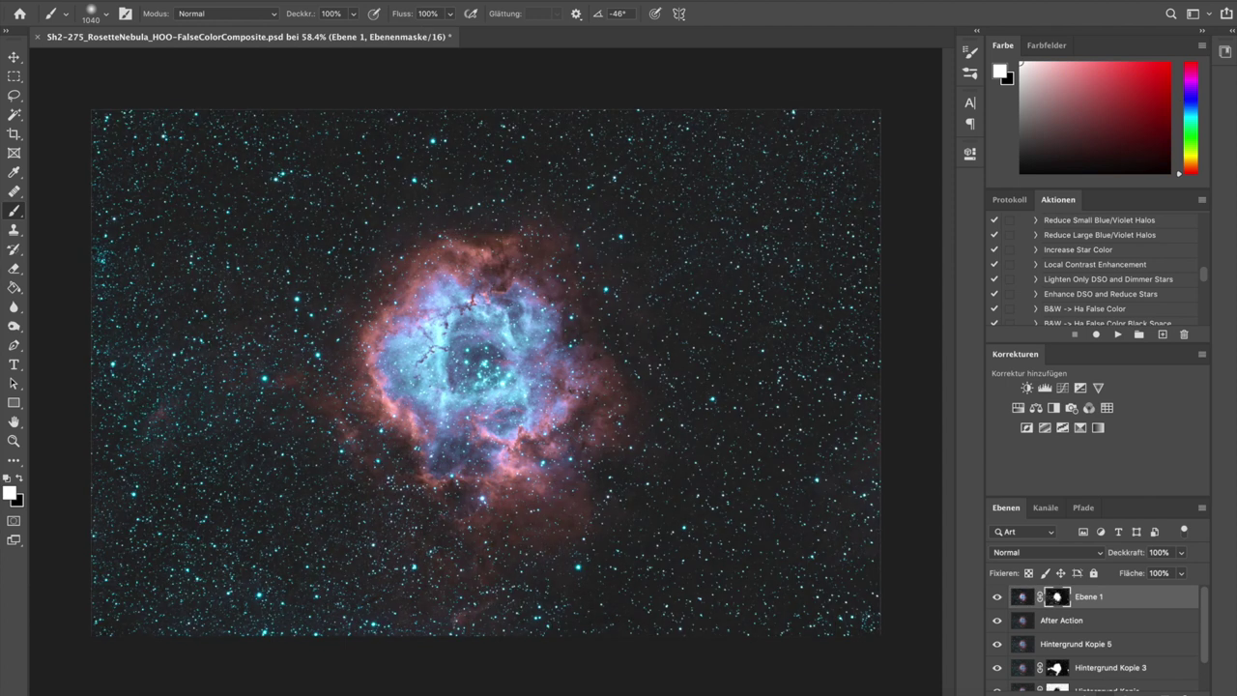
Compare the image with the masked layer Ebene 1 hidden and shown.
left_click(998, 598)
left_click(997, 598)
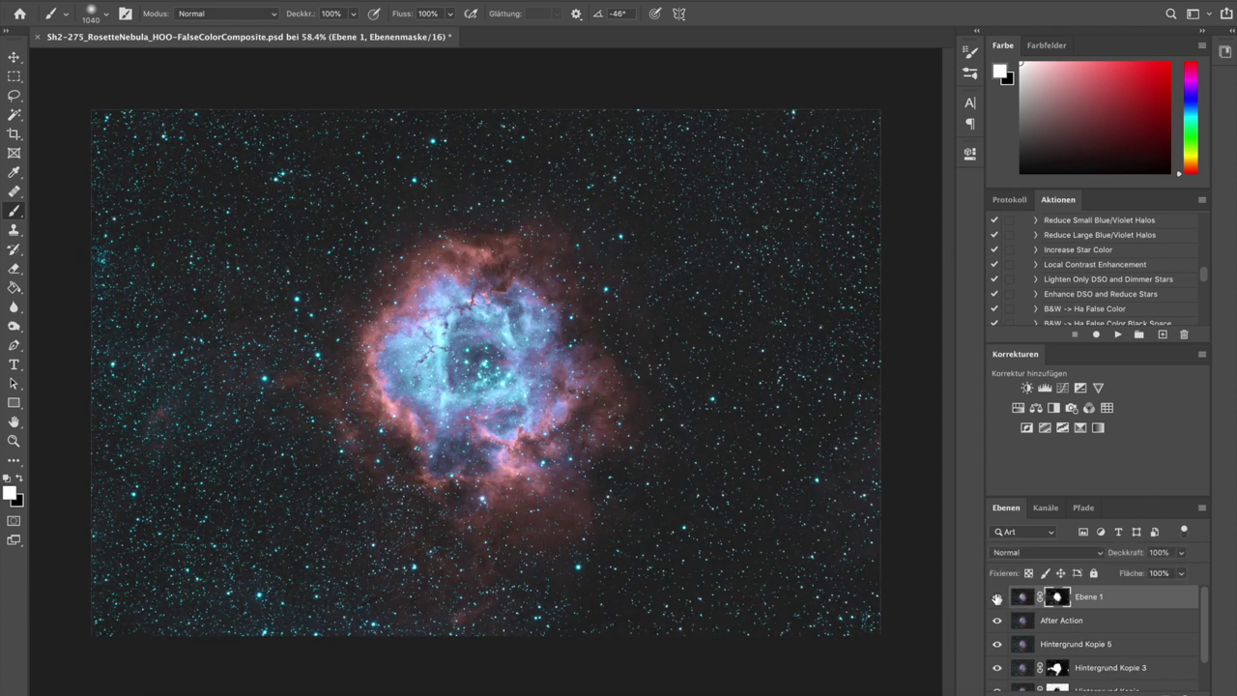
left_click(997, 598)
left_click(997, 598)
Merge all layers from Ebene 1 down to Hintergrund Kopie into a single layer, leaving Hintergrund separate.
left_click(1076, 623, "shift")
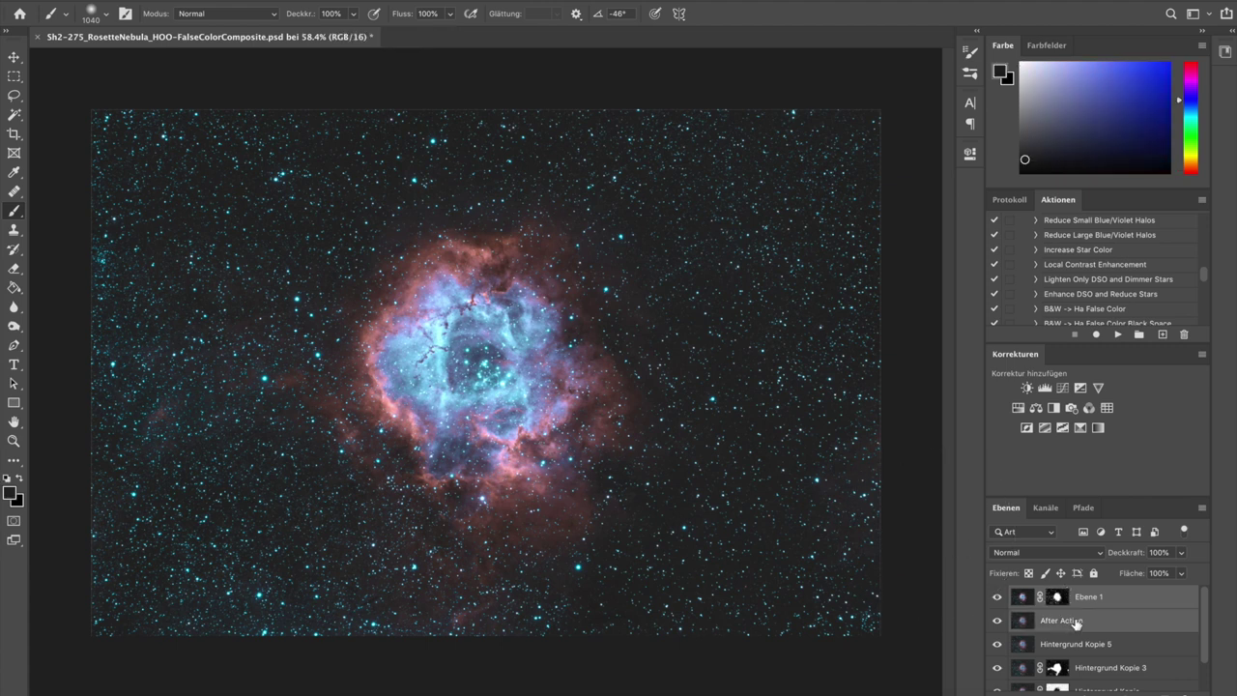
left_click_drag(1076, 623, 1108, 626)
scroll(1108, 623, "down", 2)
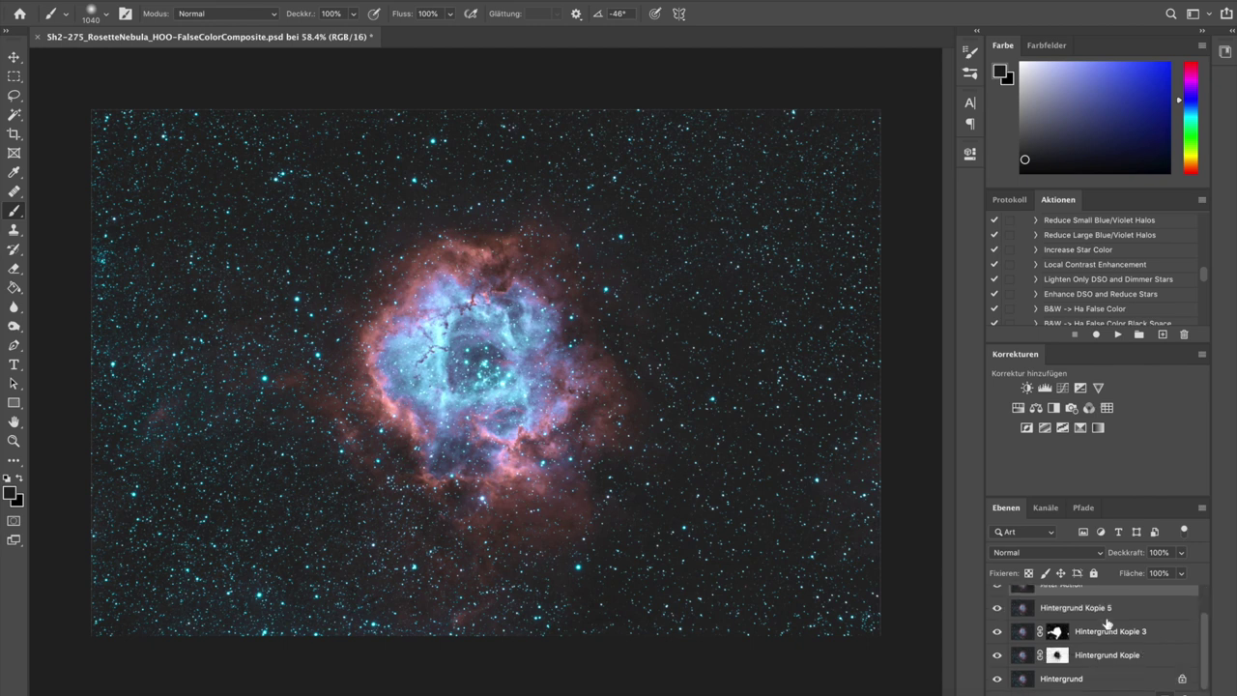
left_click(1107, 656, "shift")
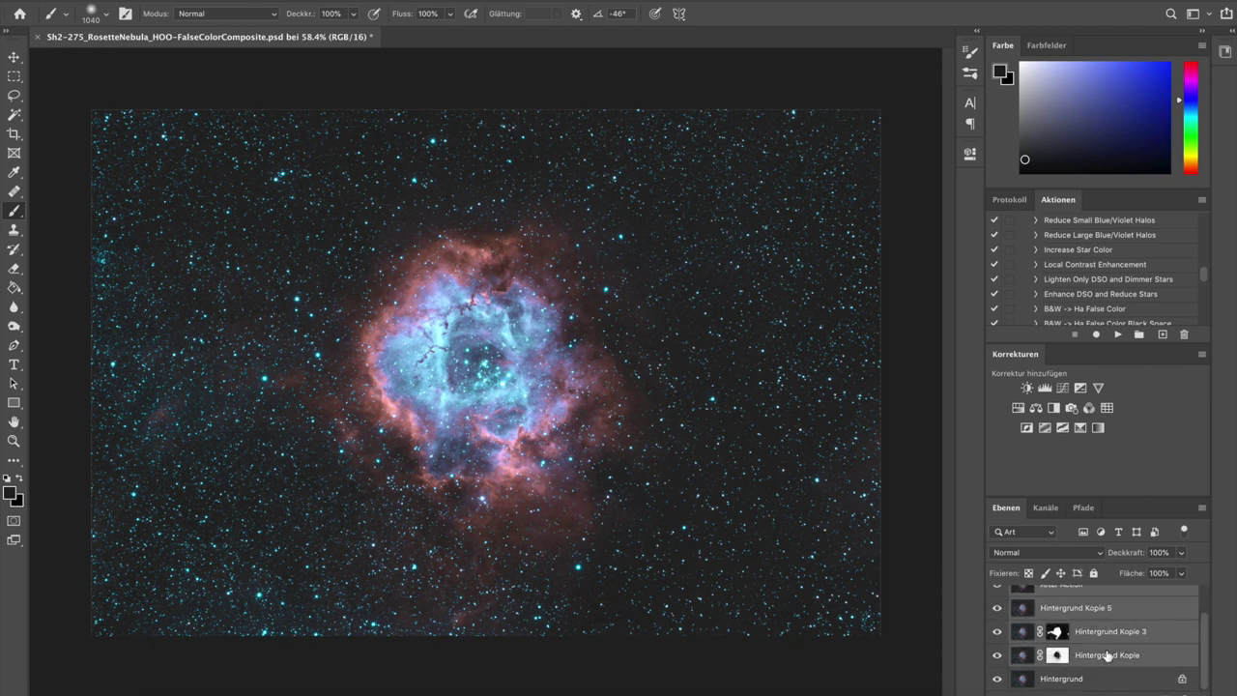
scroll(1107, 657, "up", 2)
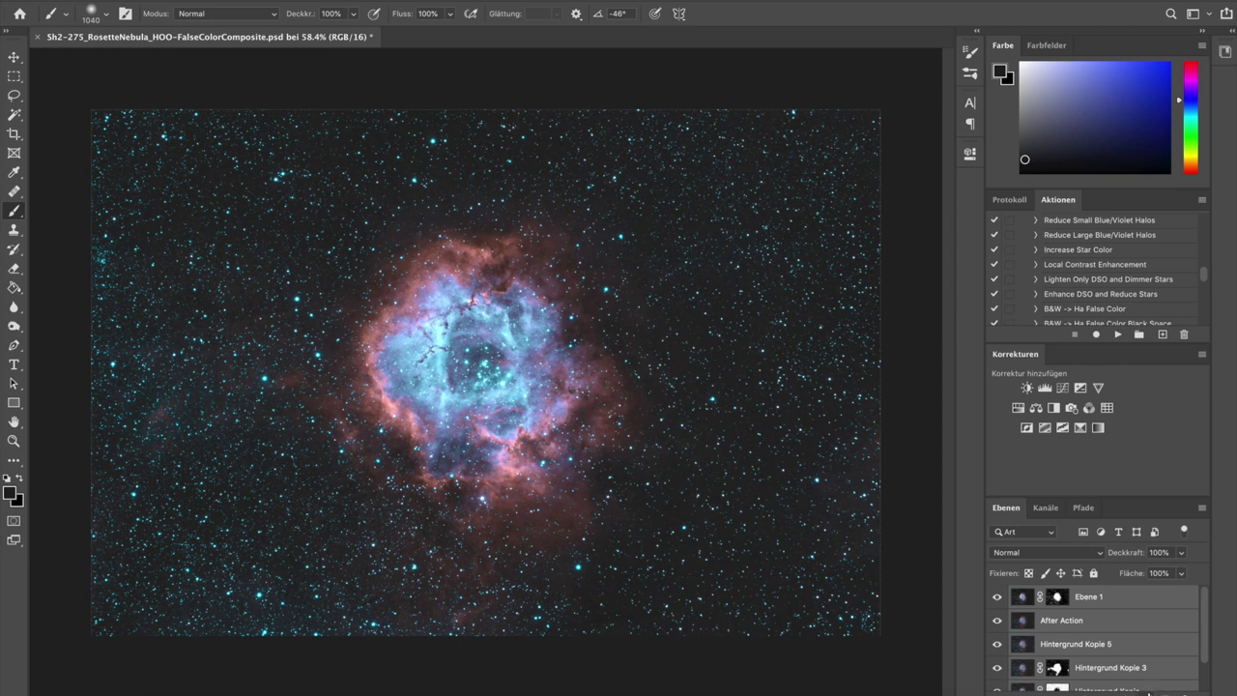
left_click(1202, 509)
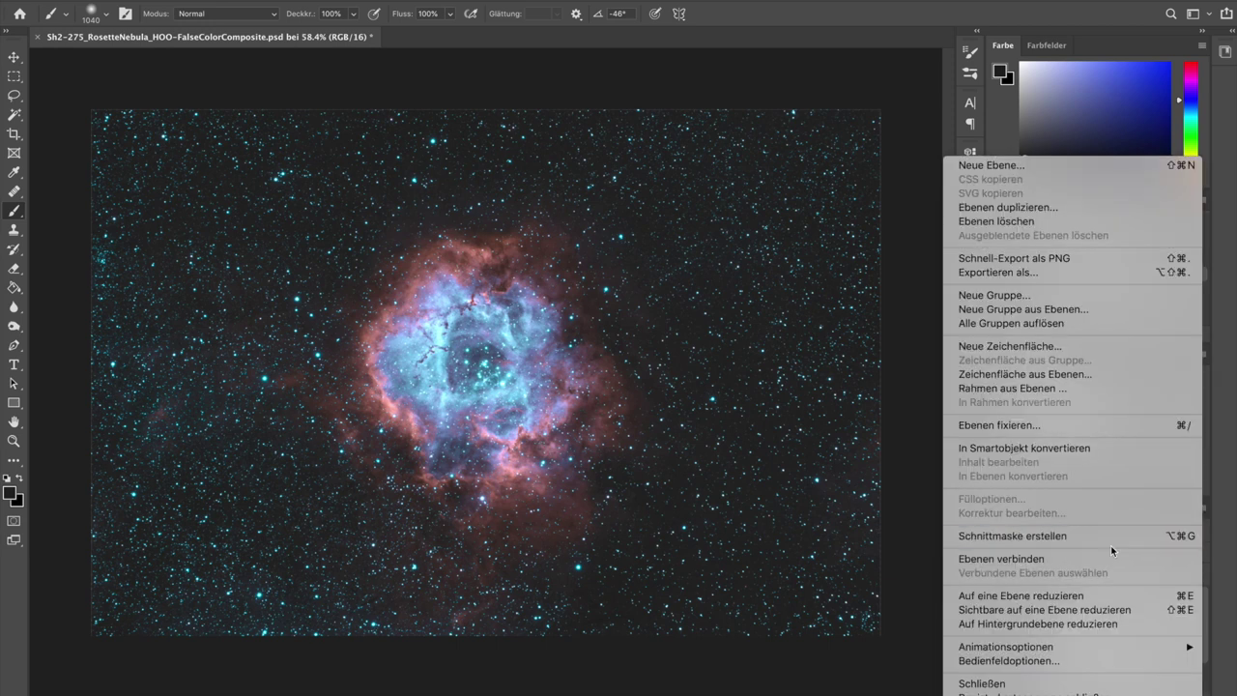
left_click(1064, 599)
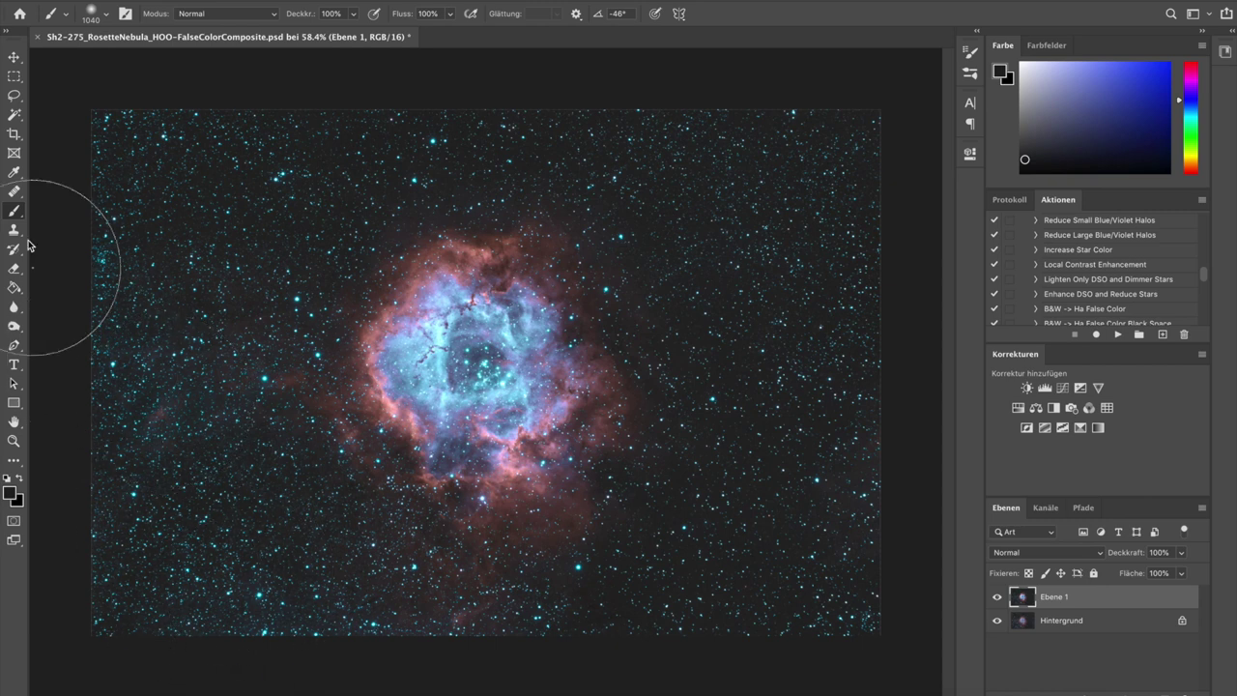
left_click(14, 57)
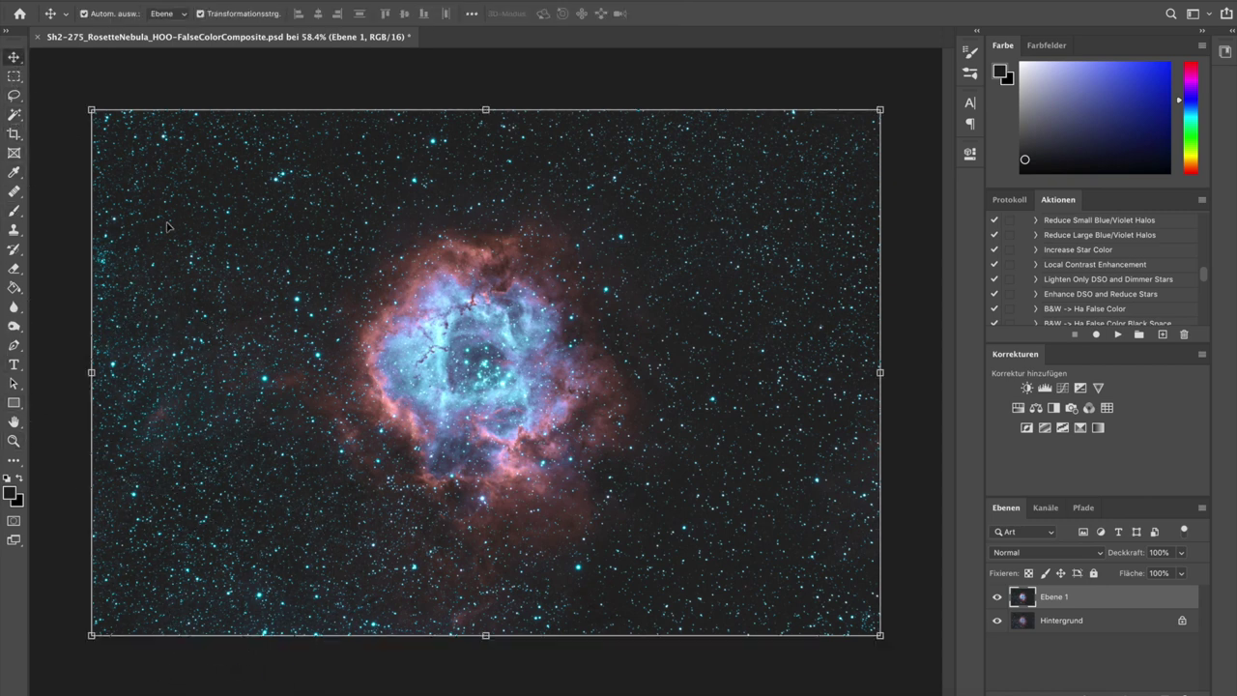
left_click(52, 124)
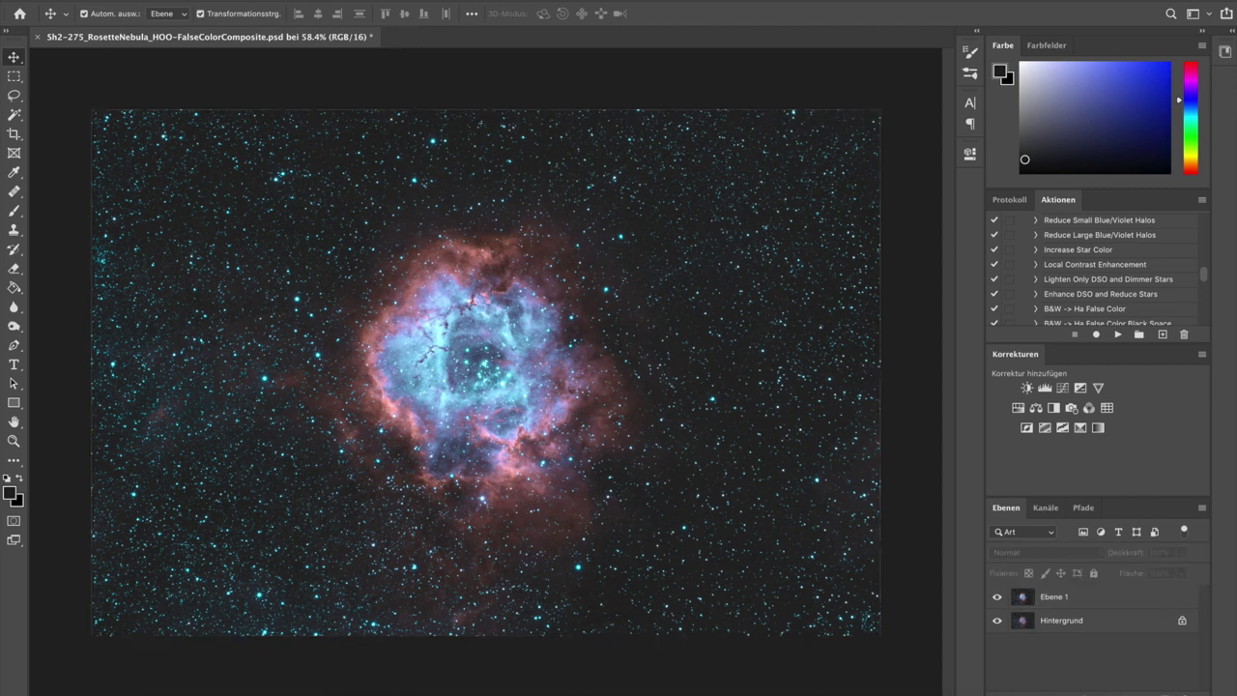
left_click(224, 0)
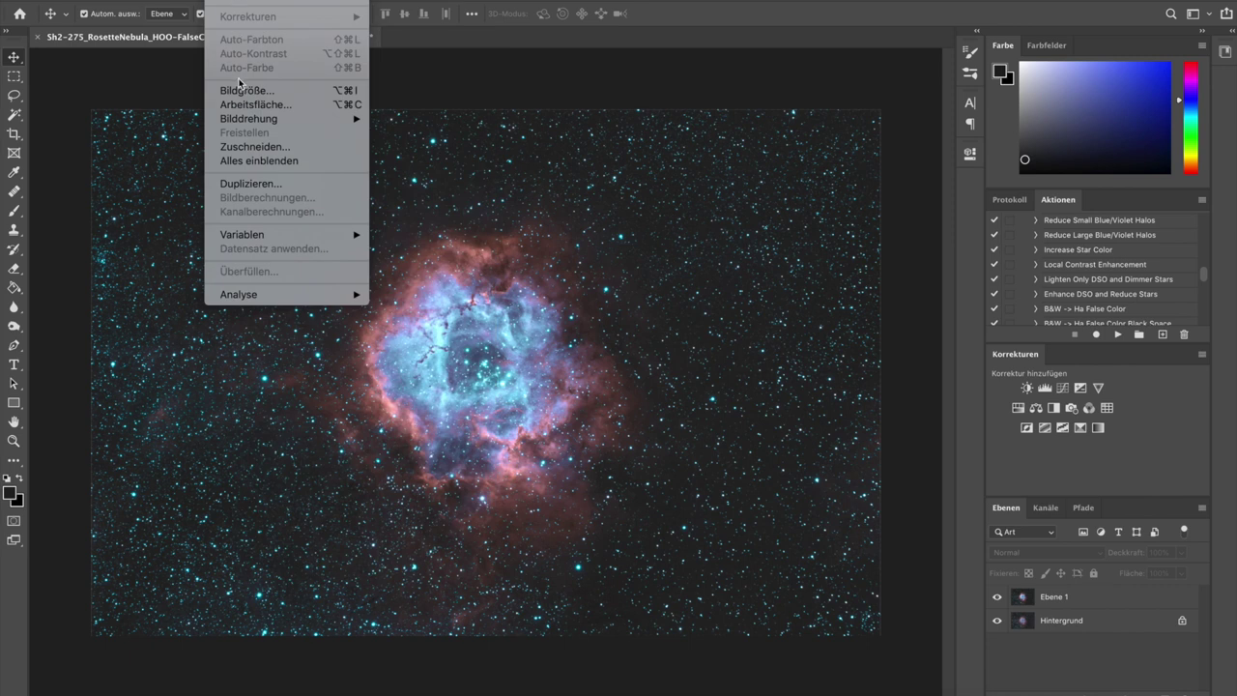
left_click(1052, 604)
left_click(1052, 603)
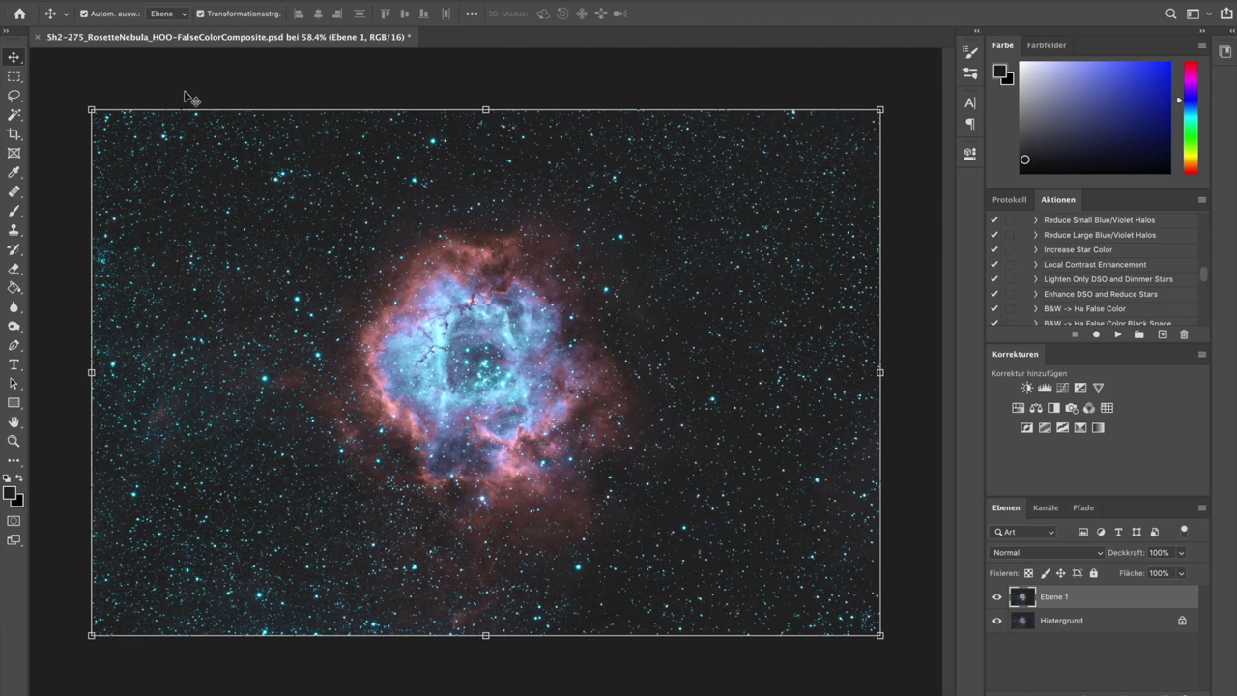
Try reducing the Cyantöne of Ebene 1 with Farbton/Sättigung, using Sättigung -50 and Helligkeit -17.
left_click(214, 2)
mouse_move(241, 18)
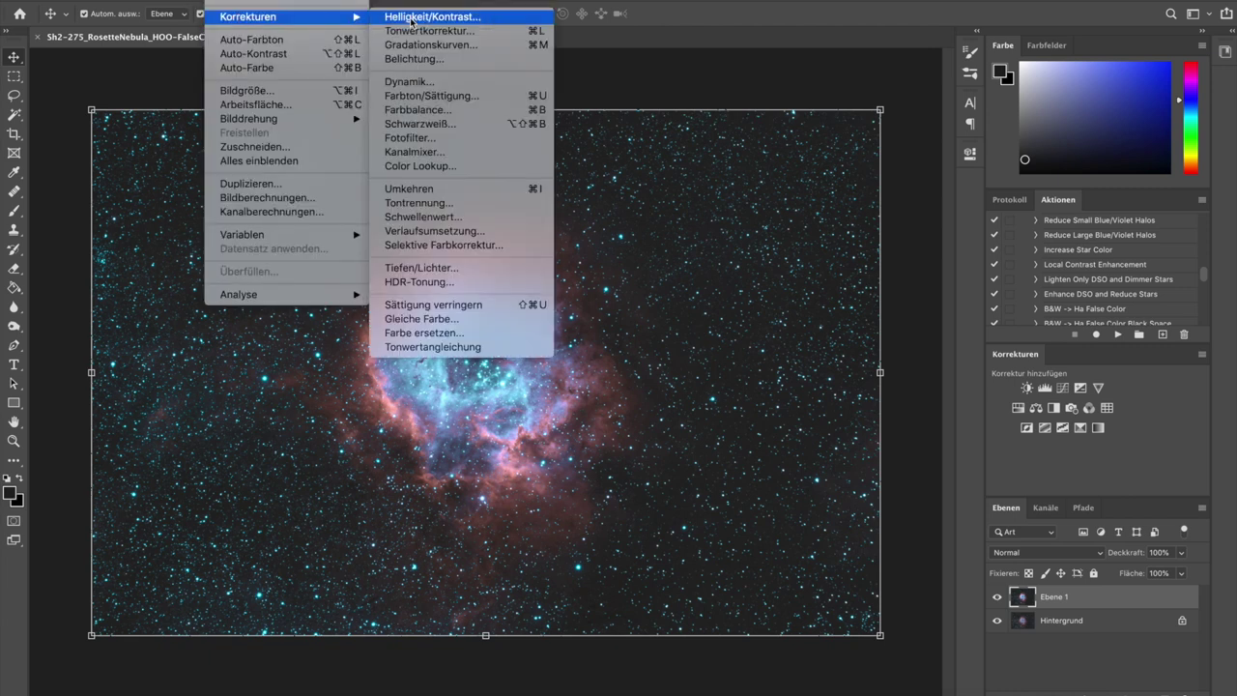
left_click(431, 96)
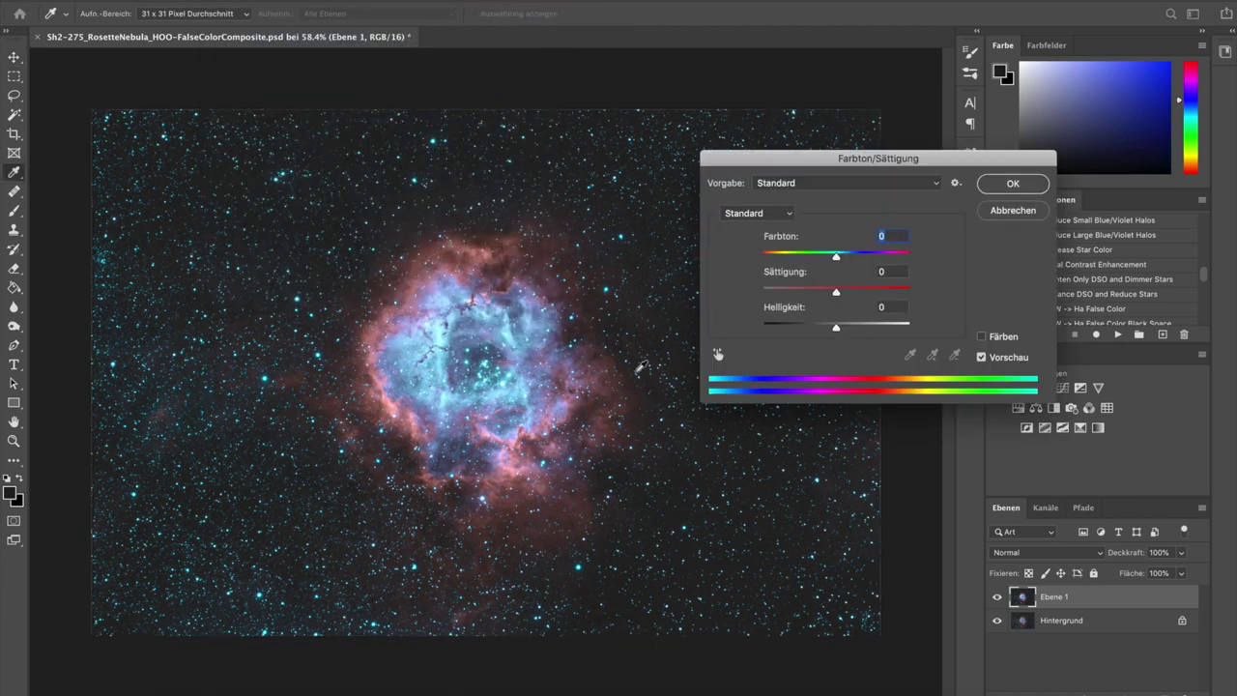
left_click(790, 214)
left_click(754, 263)
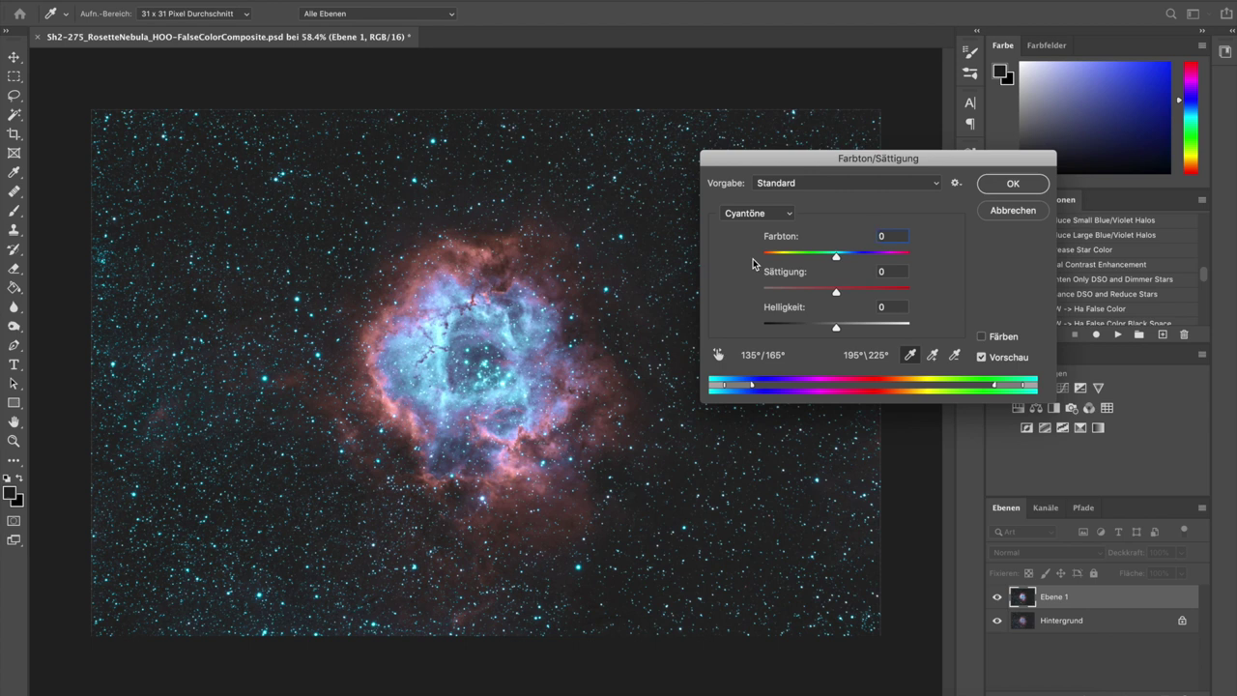
left_click_drag(836, 292, 800, 295)
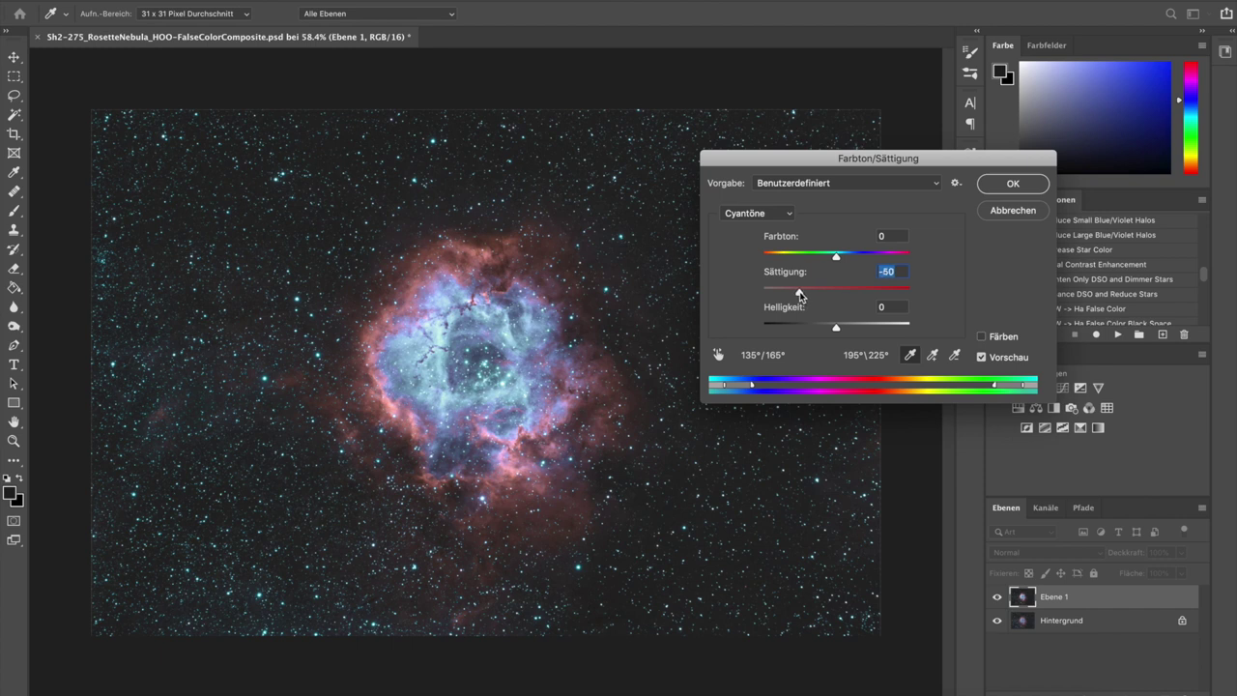
left_click_drag(838, 331, 928, 350)
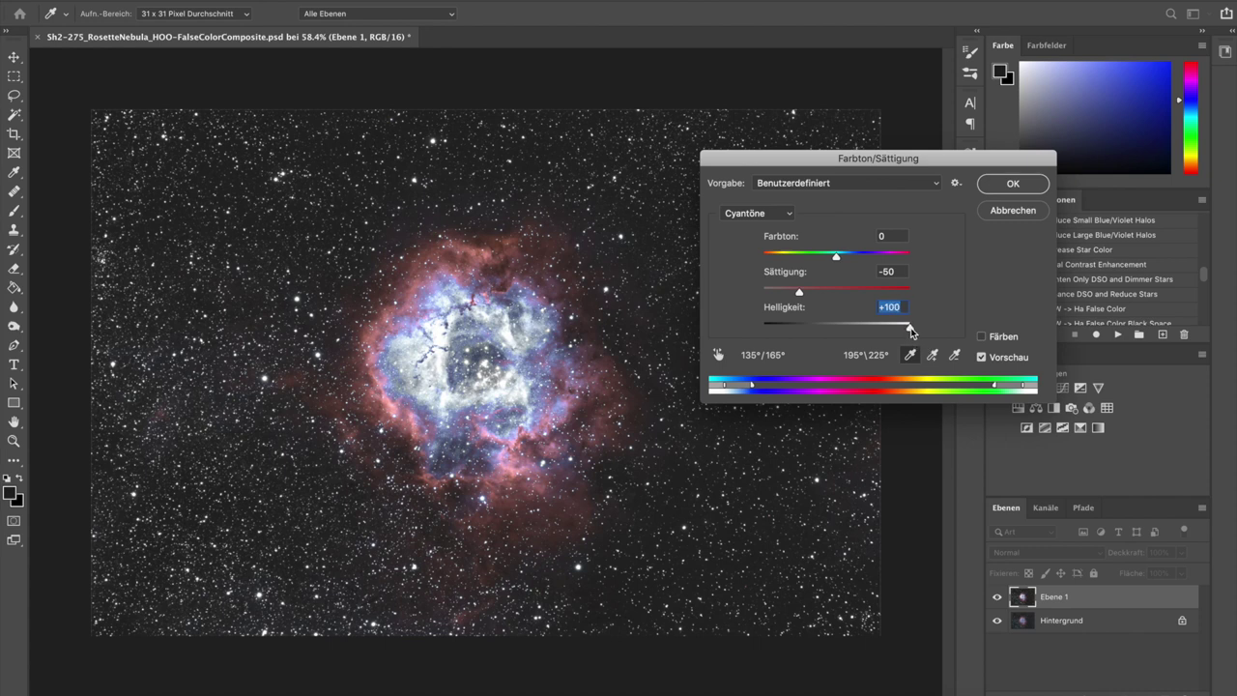
left_click_drag(911, 332, 824, 331)
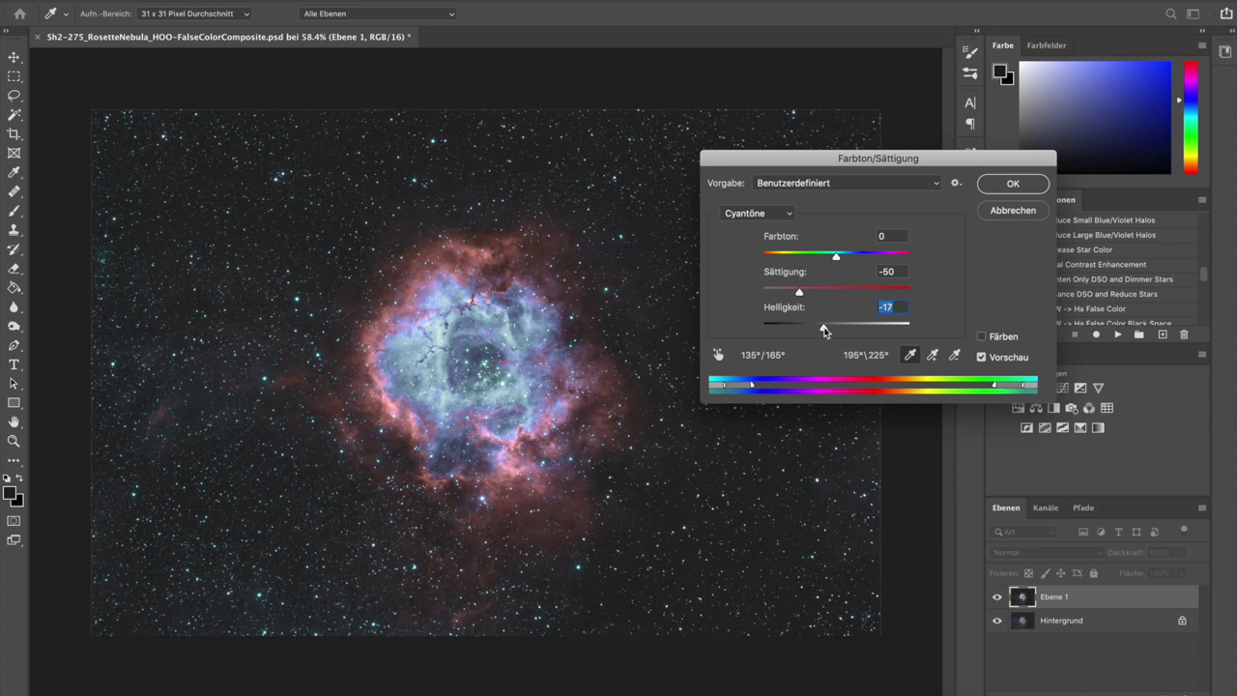
left_click(1012, 183)
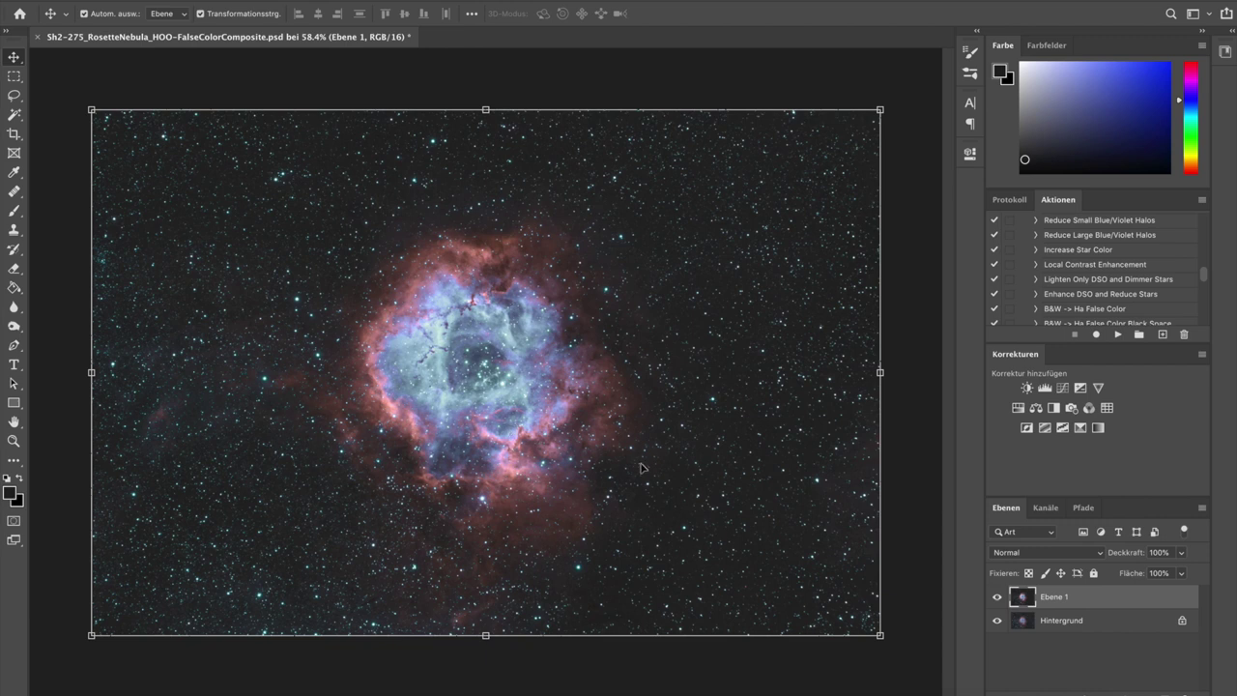
Undo the Farbton/Sättigung change on Ebene 1 and duplicate the layer.
left_click(998, 601)
left_click_drag(1084, 602, 1127, 692)
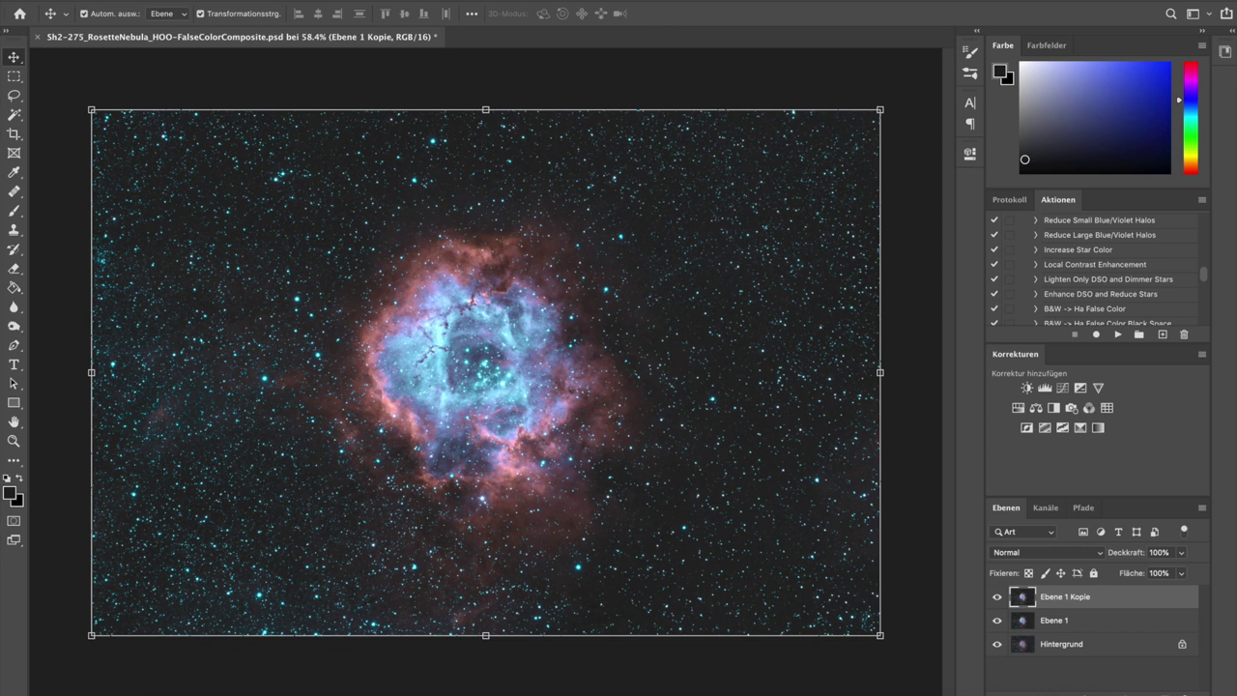
left_click(164, 0)
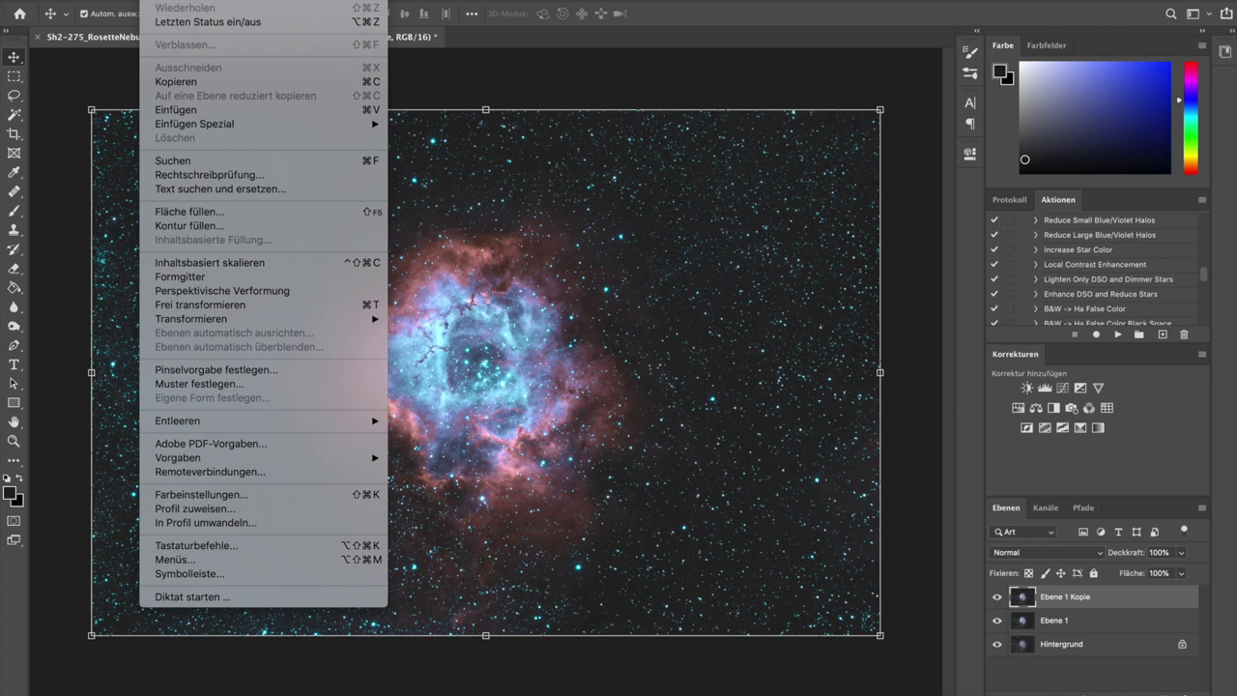
key("Escape")
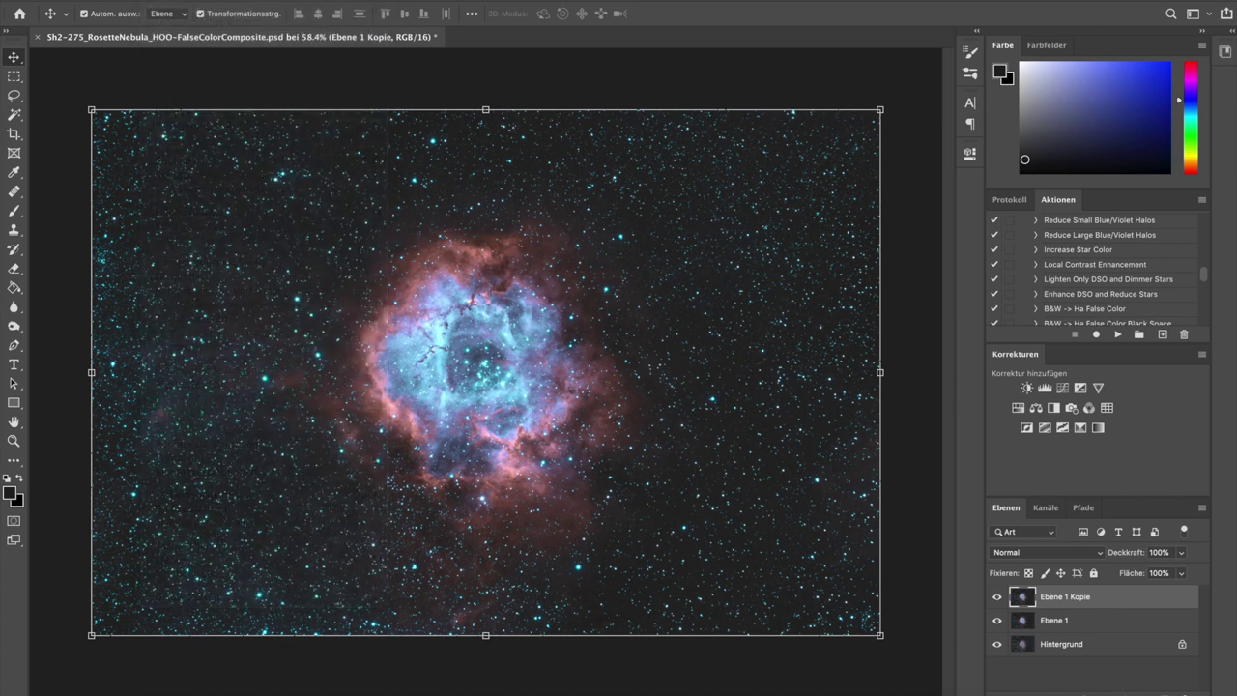
In Farbton/Sättigung for Ebene 1 Kopie, set the Cyantöne to Sättigung -50 and Helligkeit -15, and compare the preview off and on.
left_click(246, 0)
mouse_move(214, 0)
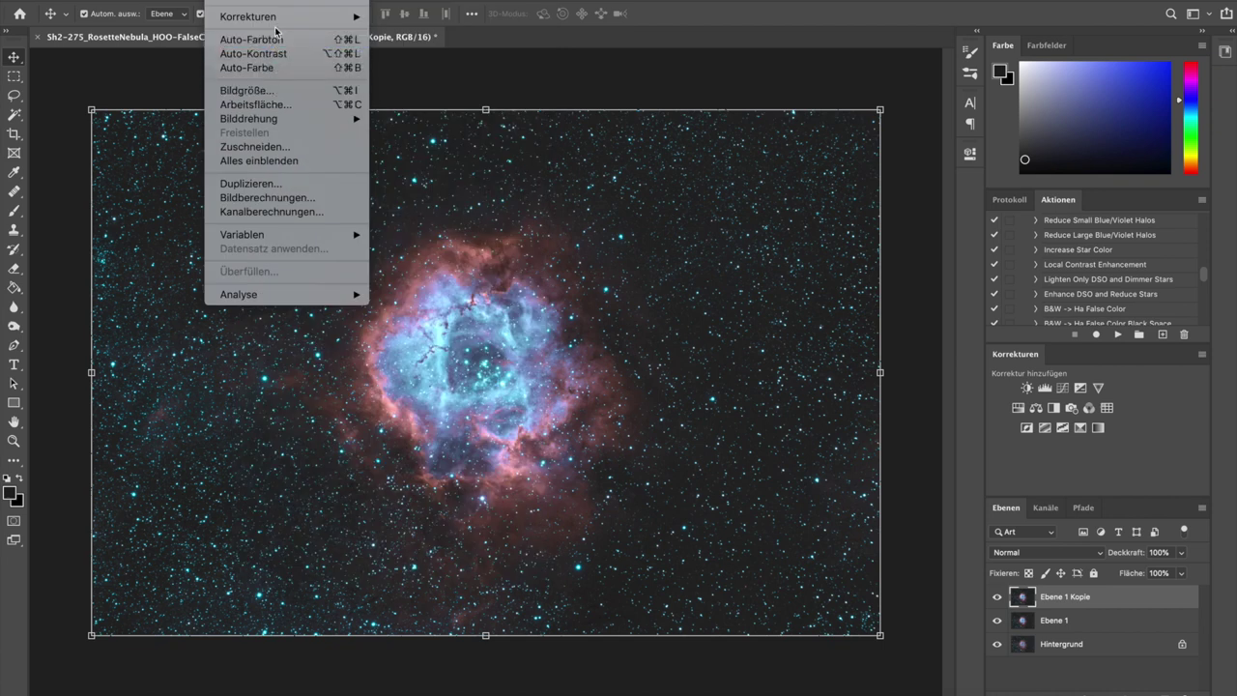
mouse_move(277, 18)
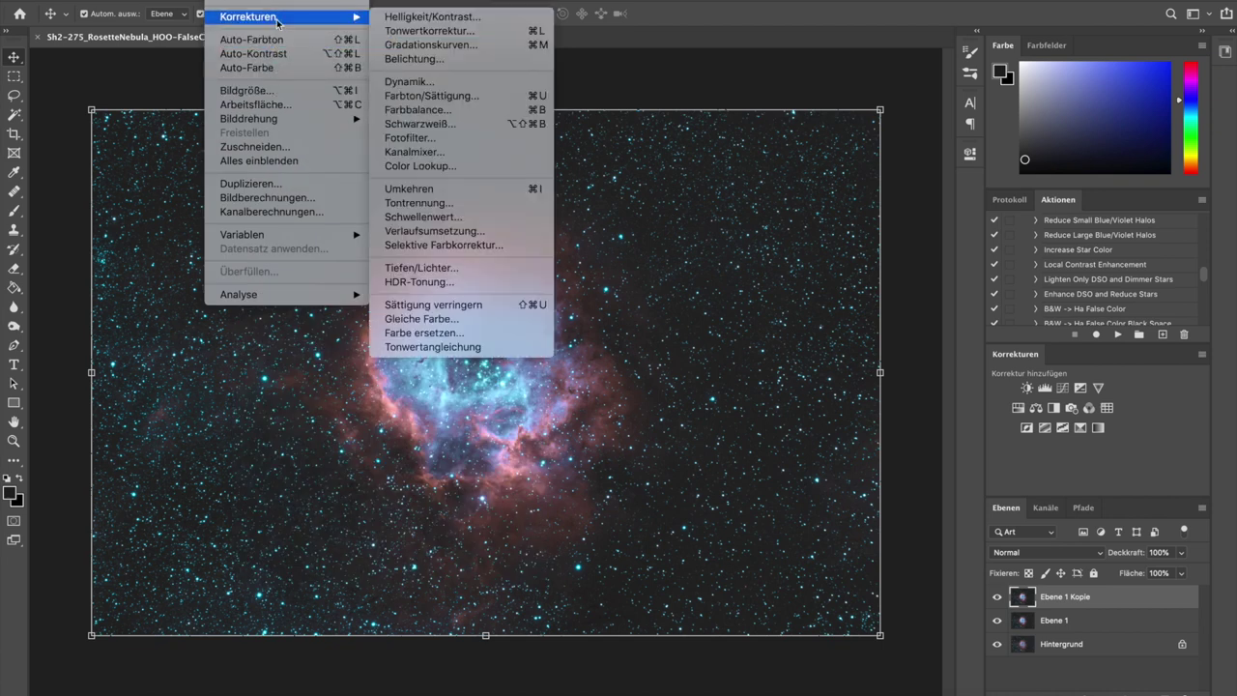
left_click(424, 99)
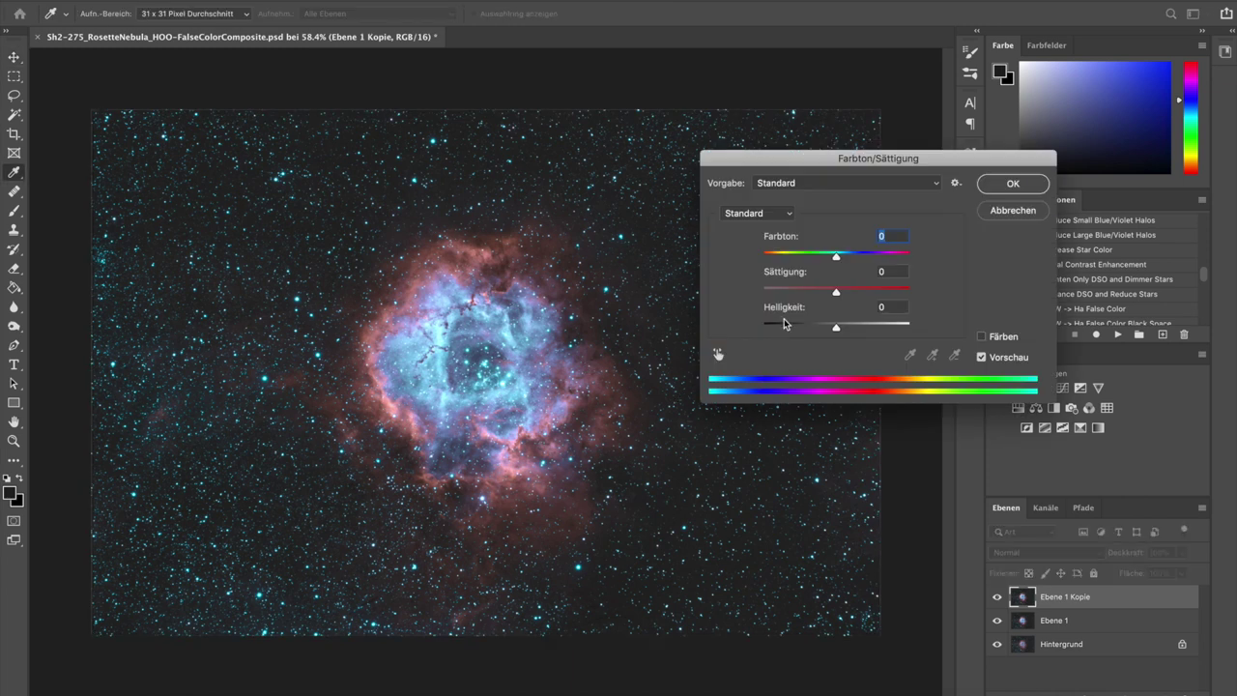
left_click(794, 289)
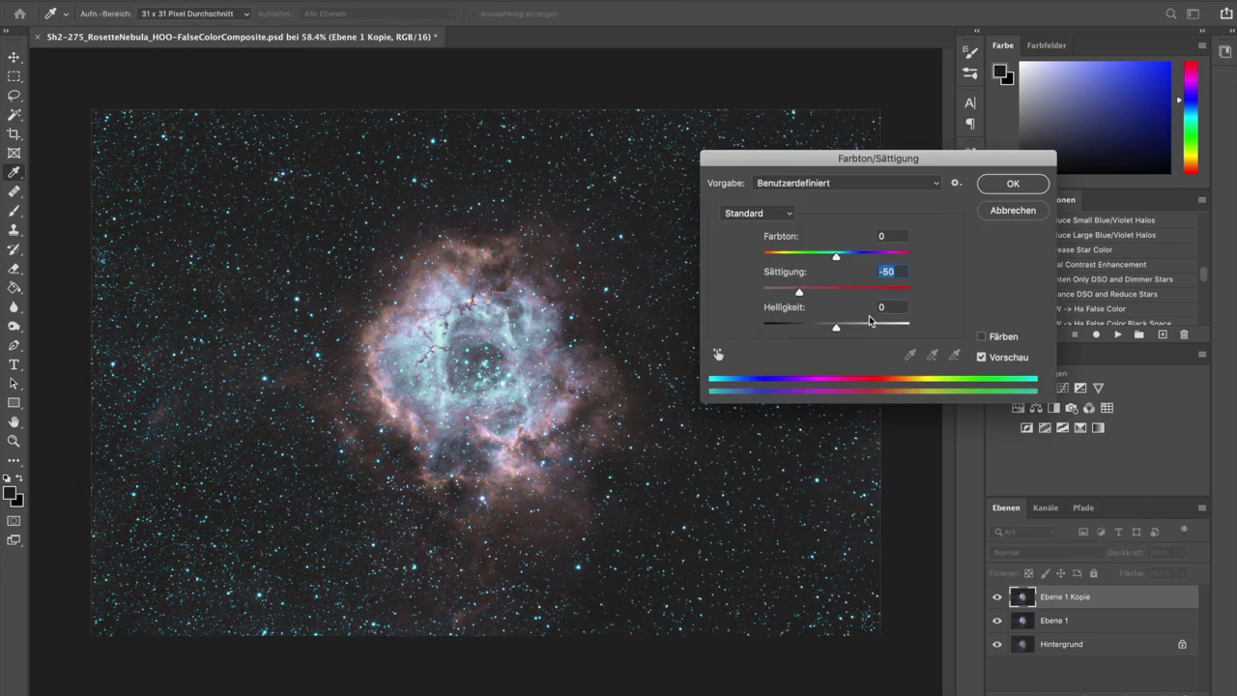
left_click_drag(803, 292, 835, 295)
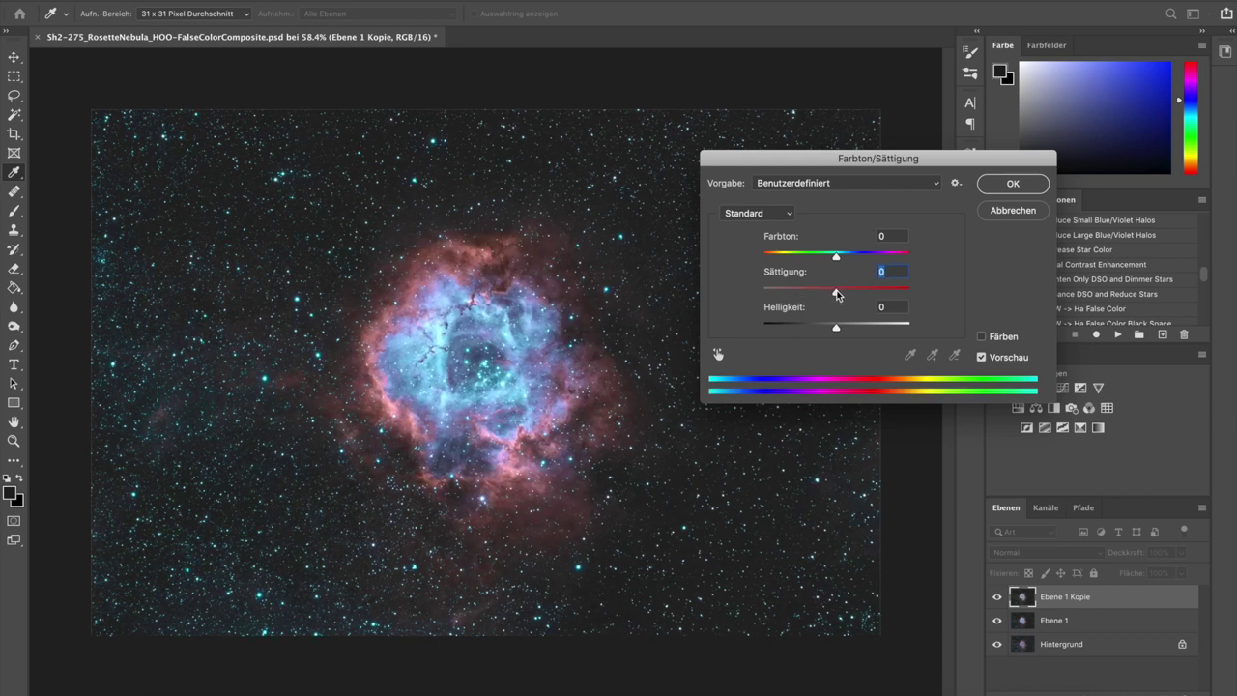
left_click(773, 214)
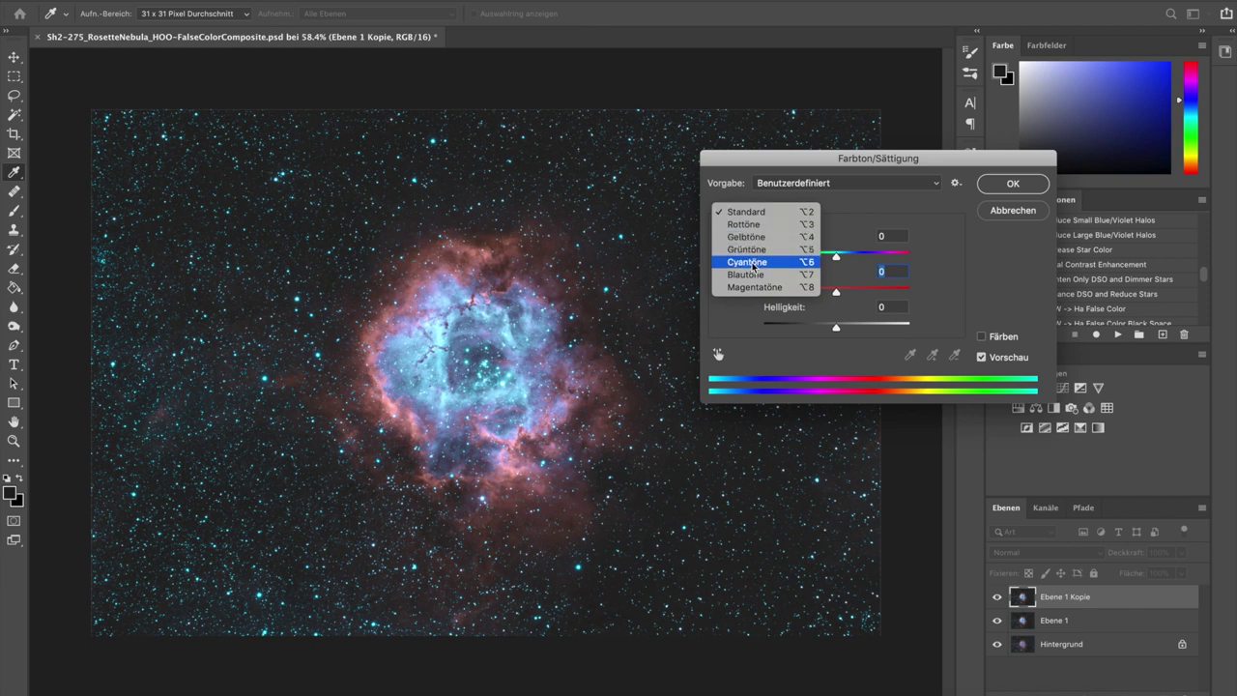
left_click(749, 262)
left_click_drag(842, 294, 827, 330)
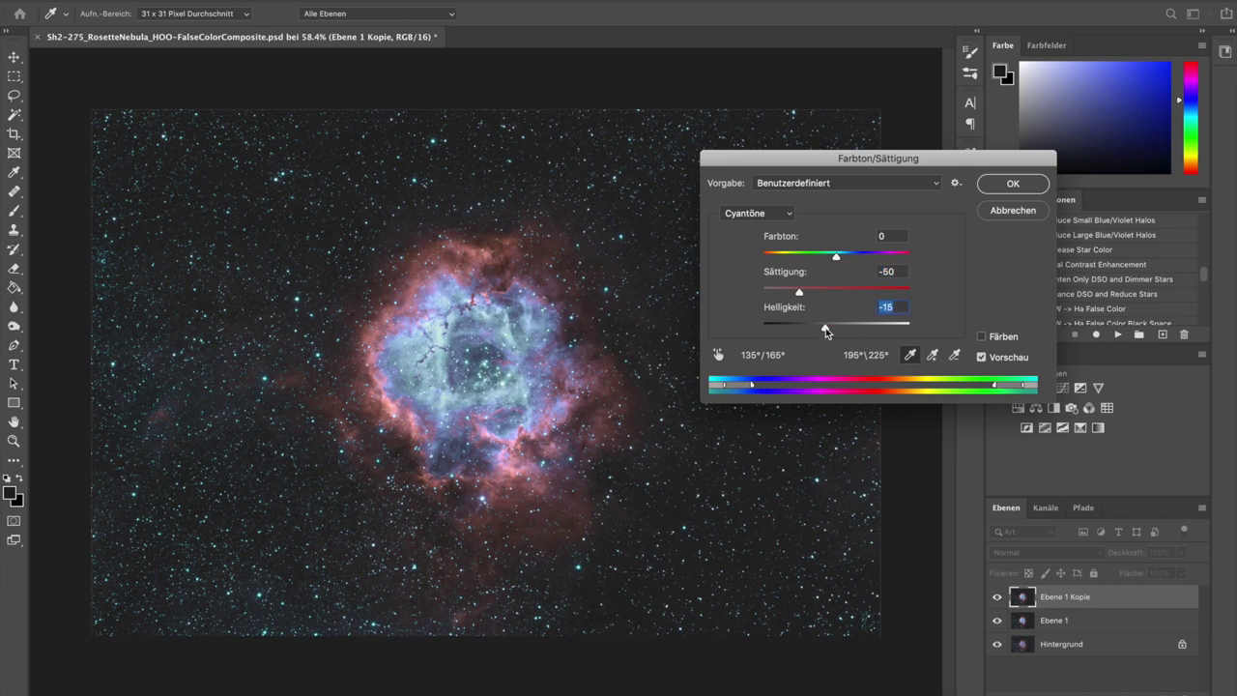
left_click(982, 357)
left_click(982, 358)
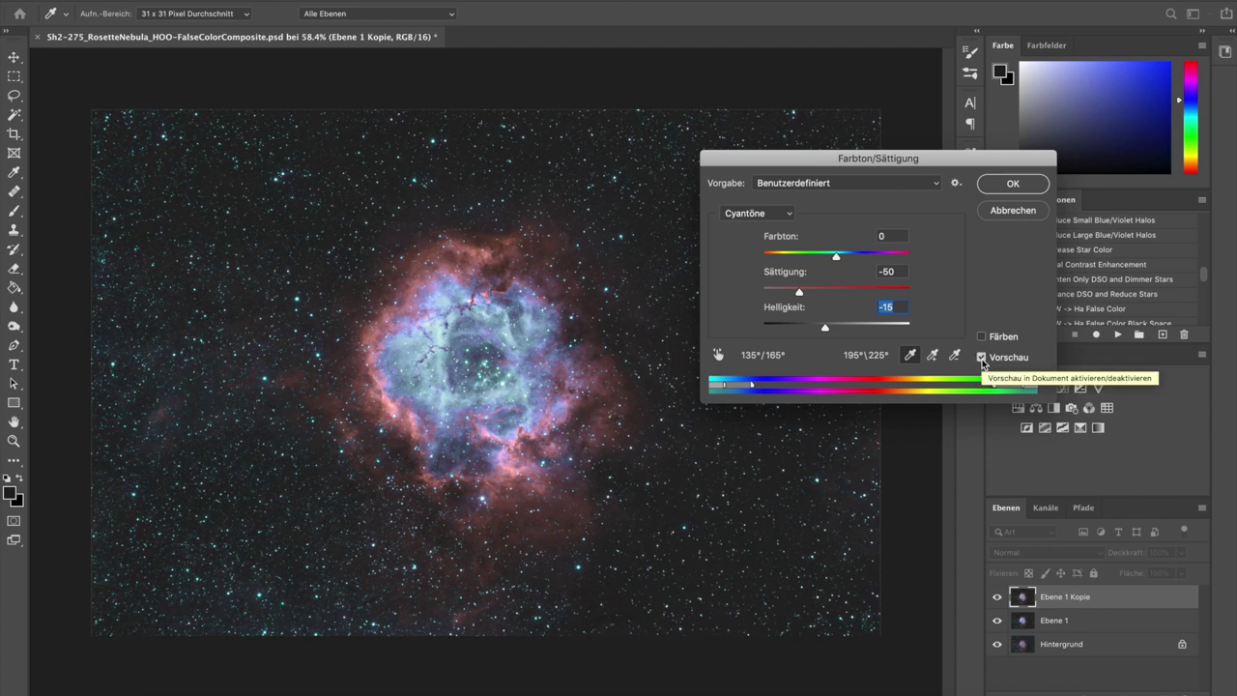
Compare the preview off and on again and apply the Farbton/Sättigung adjustment to Ebene 1 Kopie.
left_click(982, 359)
left_click(982, 359)
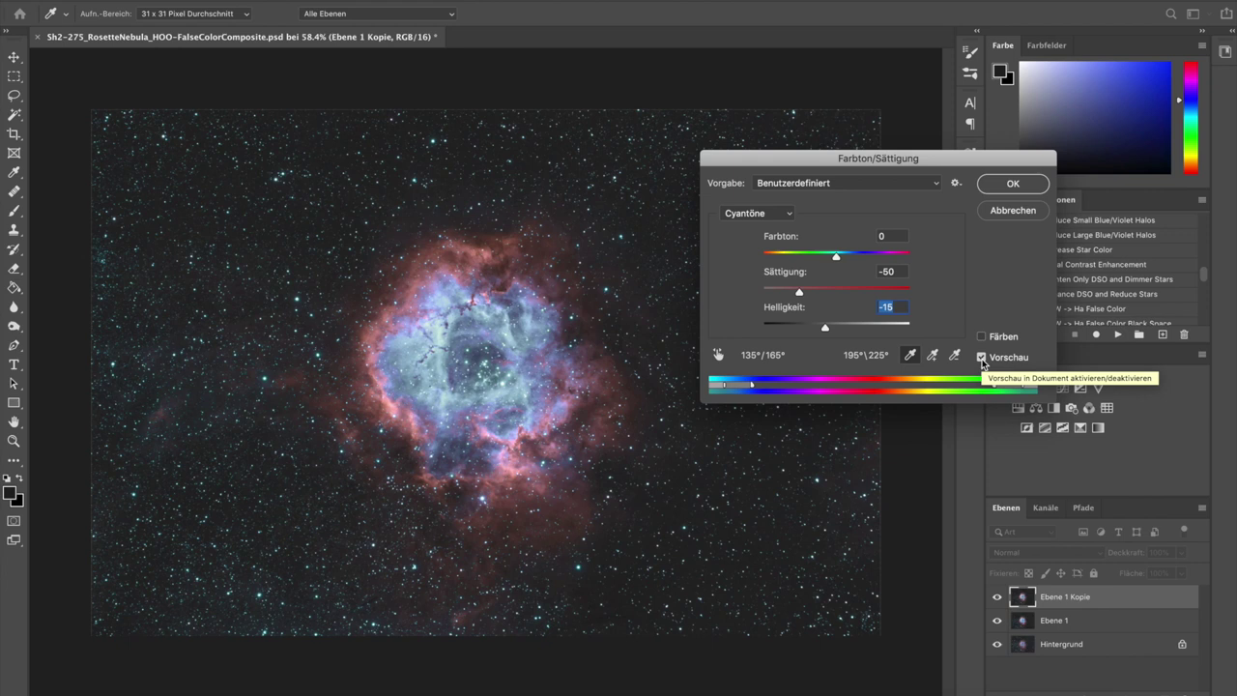
left_click(1011, 184)
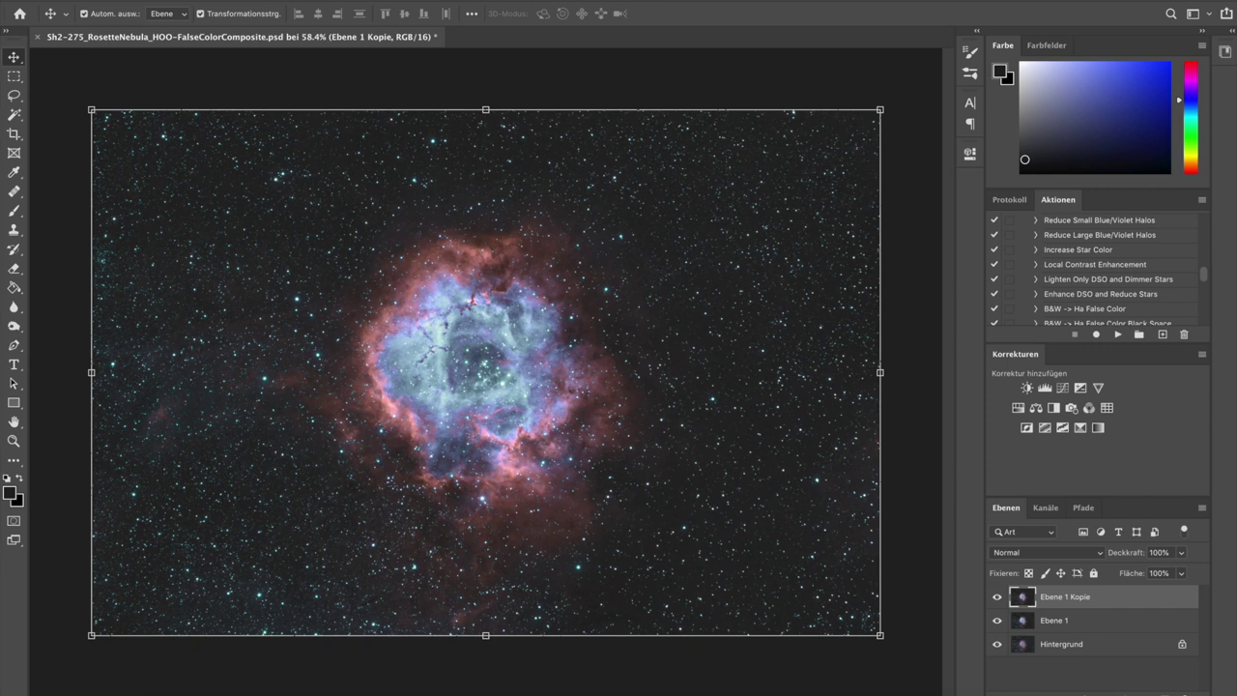
Create an inverted Farbbereich selection by sampling the dark sky beside the nebula, with a Toleranz of 85.
left_click(400, 0)
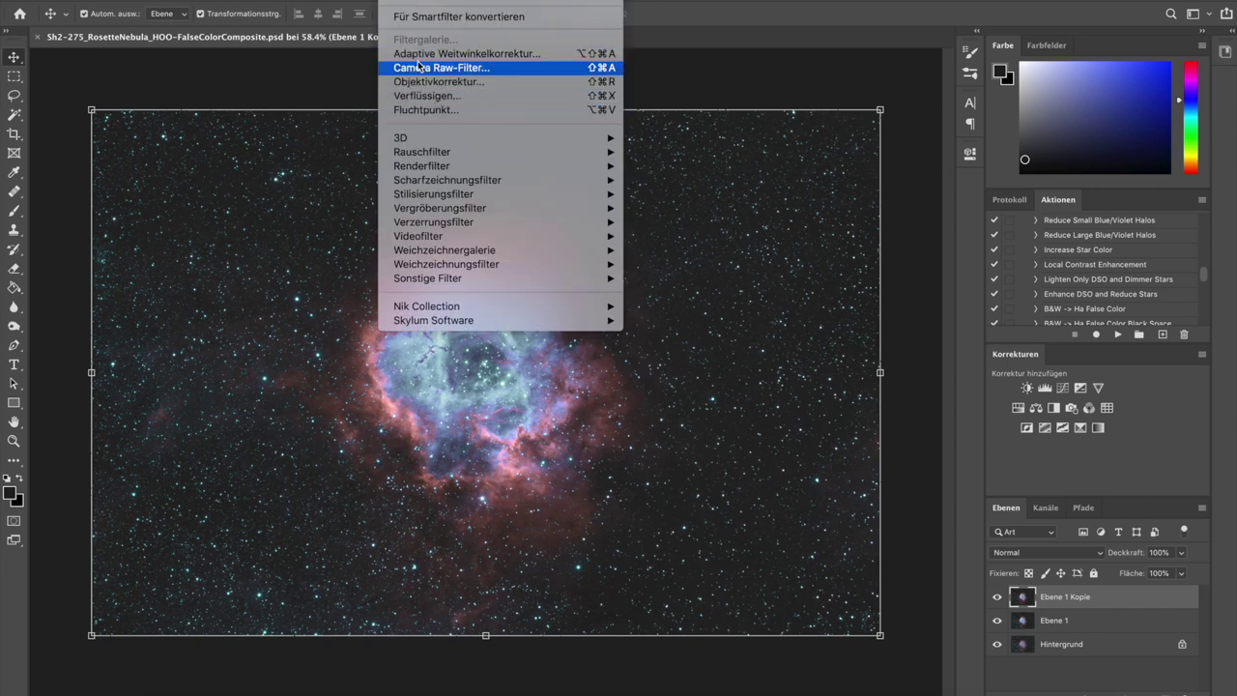
mouse_move(350, 1)
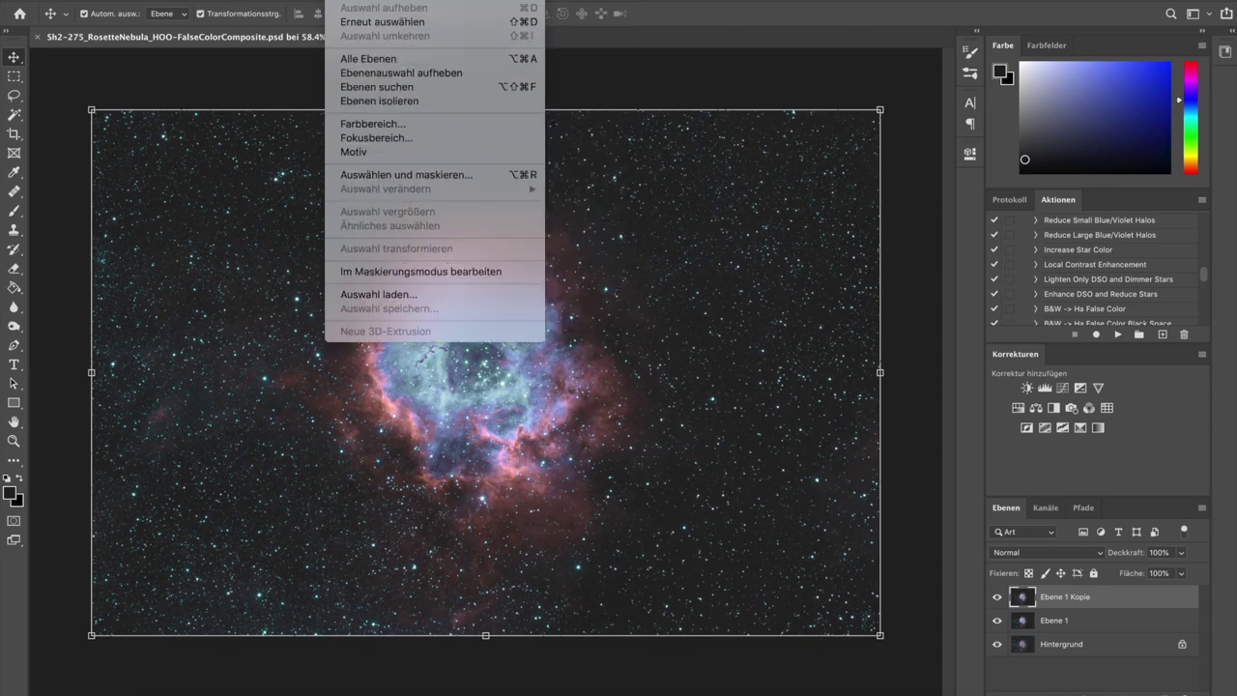
left_click(375, 124)
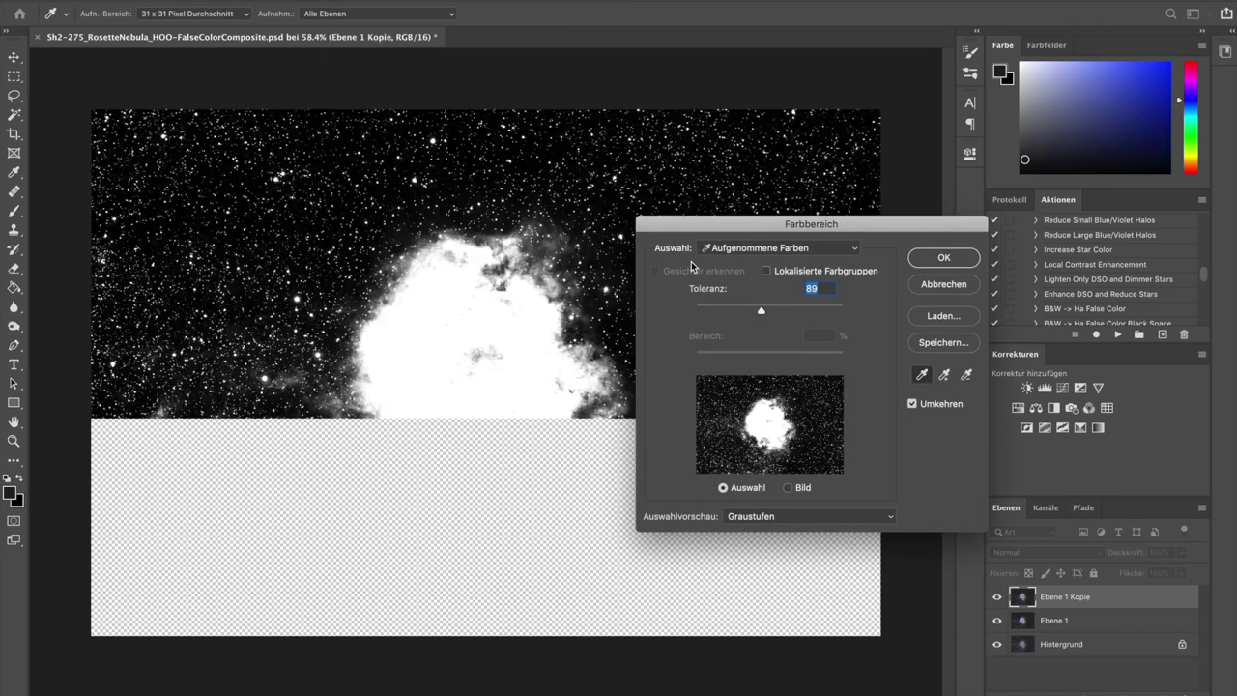
left_click_drag(727, 228, 323, 293)
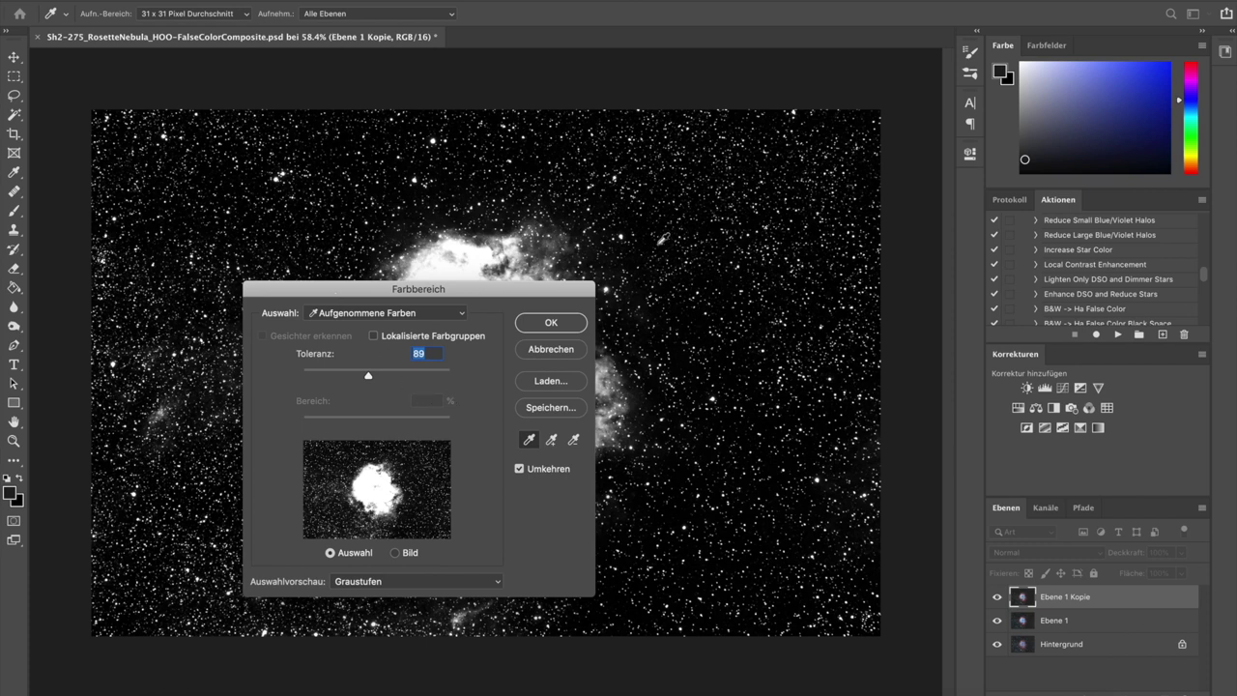
left_click(663, 253)
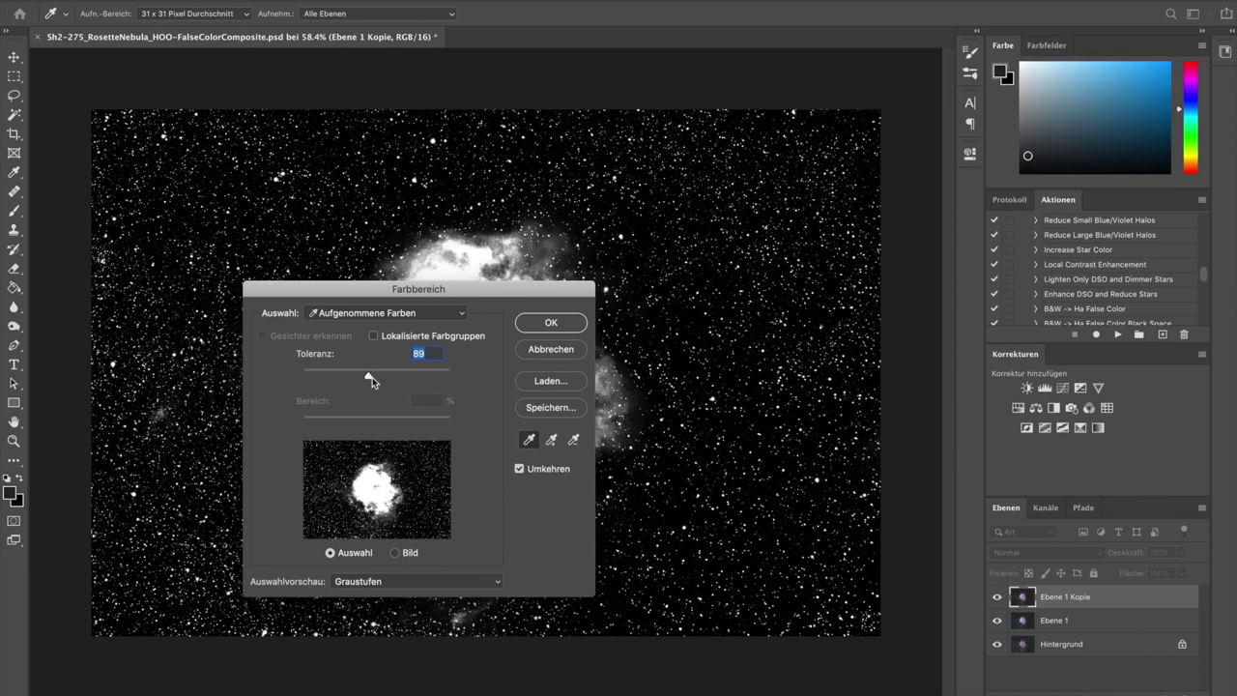
left_click_drag(368, 375, 366, 376)
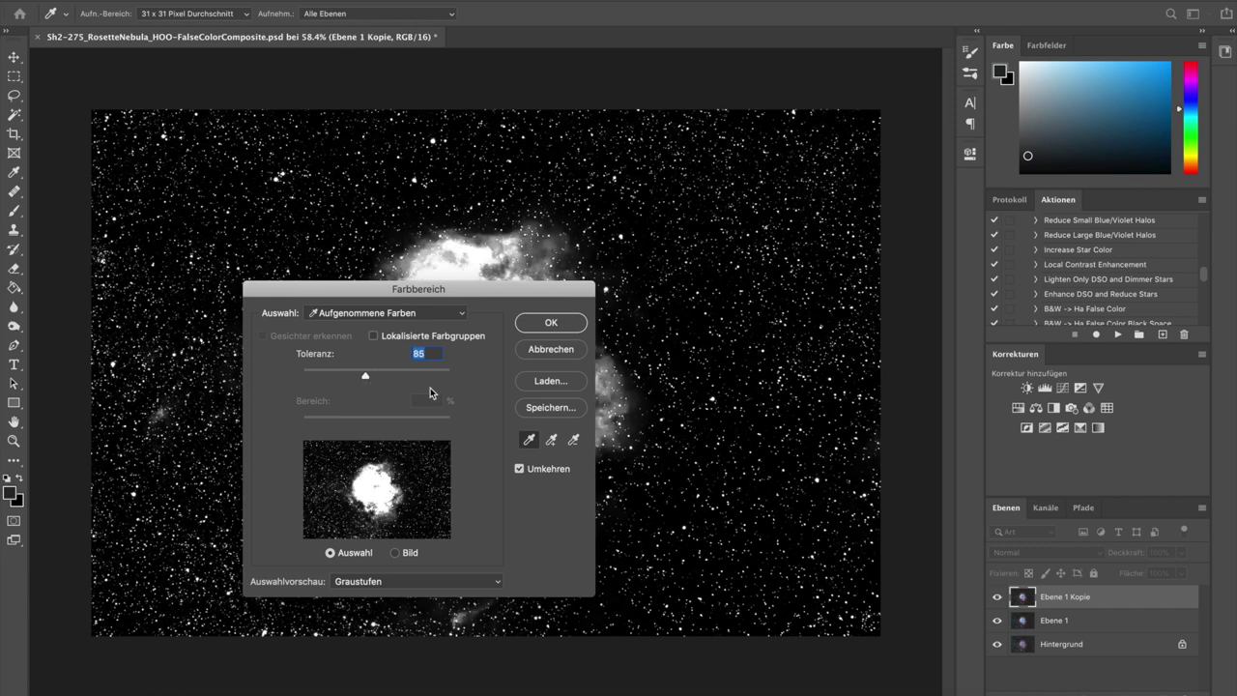
left_click(558, 327)
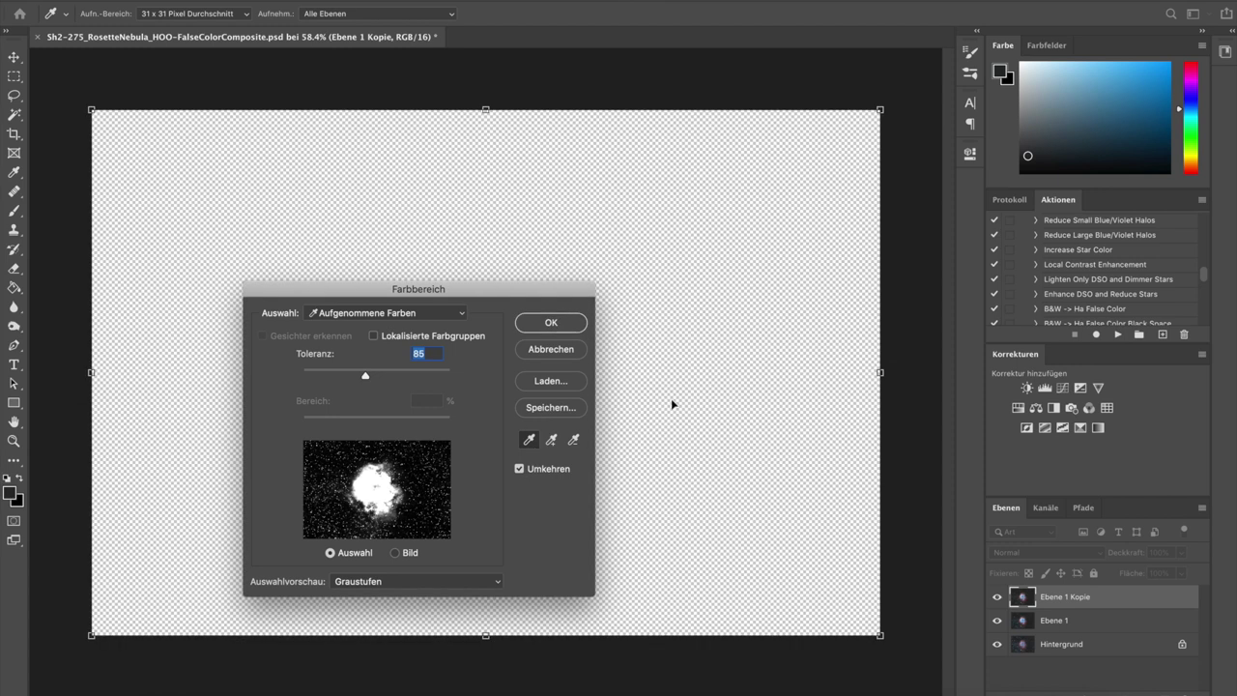
key("v")
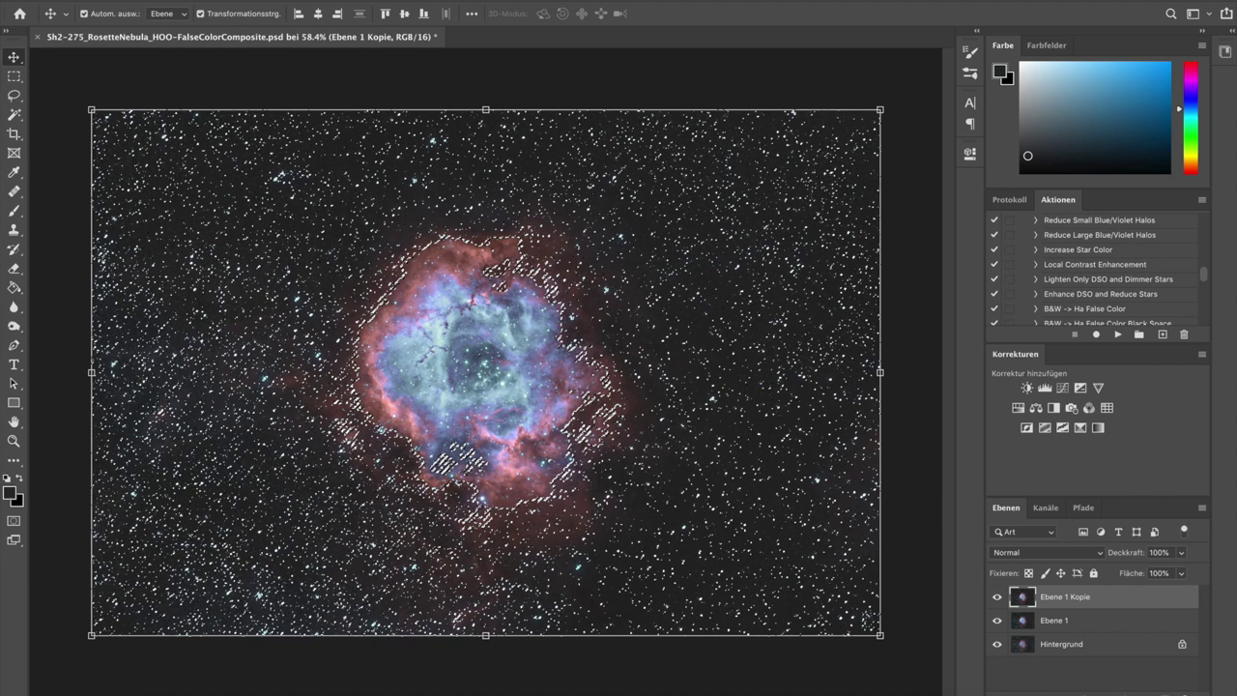
Add a layer mask from the selection to Ebene 1 Kopie, compare the layer off and on, and invert the mask.
left_click(1105, 694)
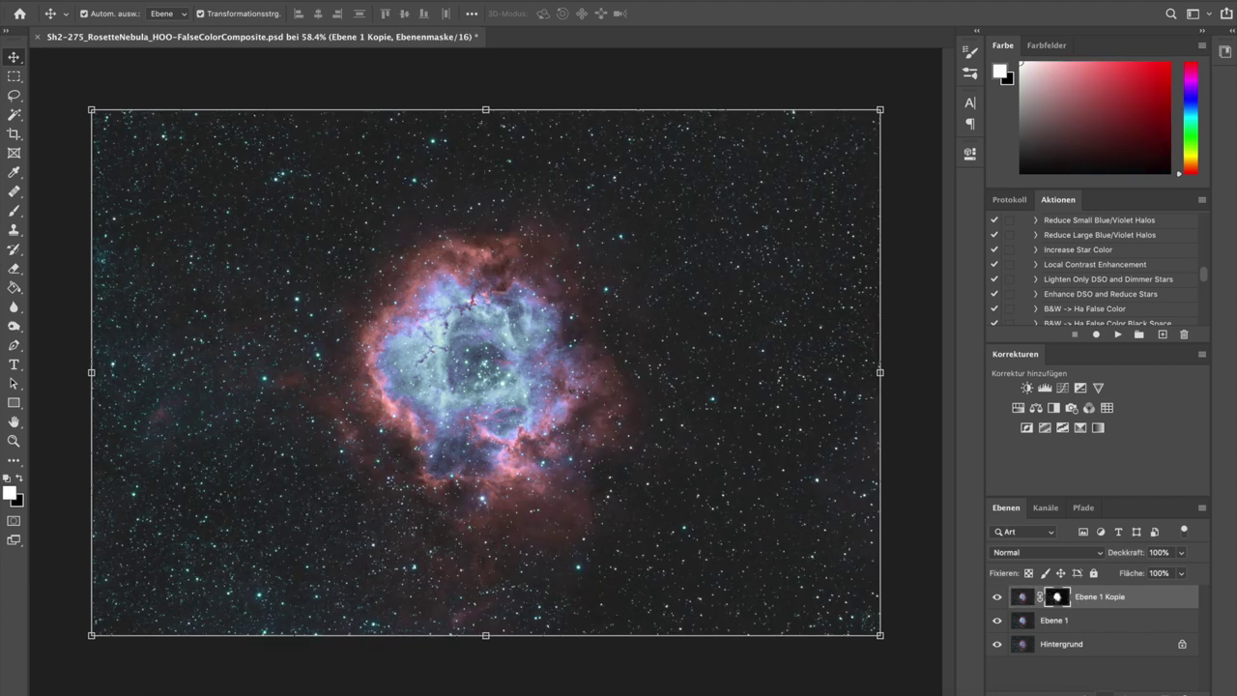
left_click(998, 596)
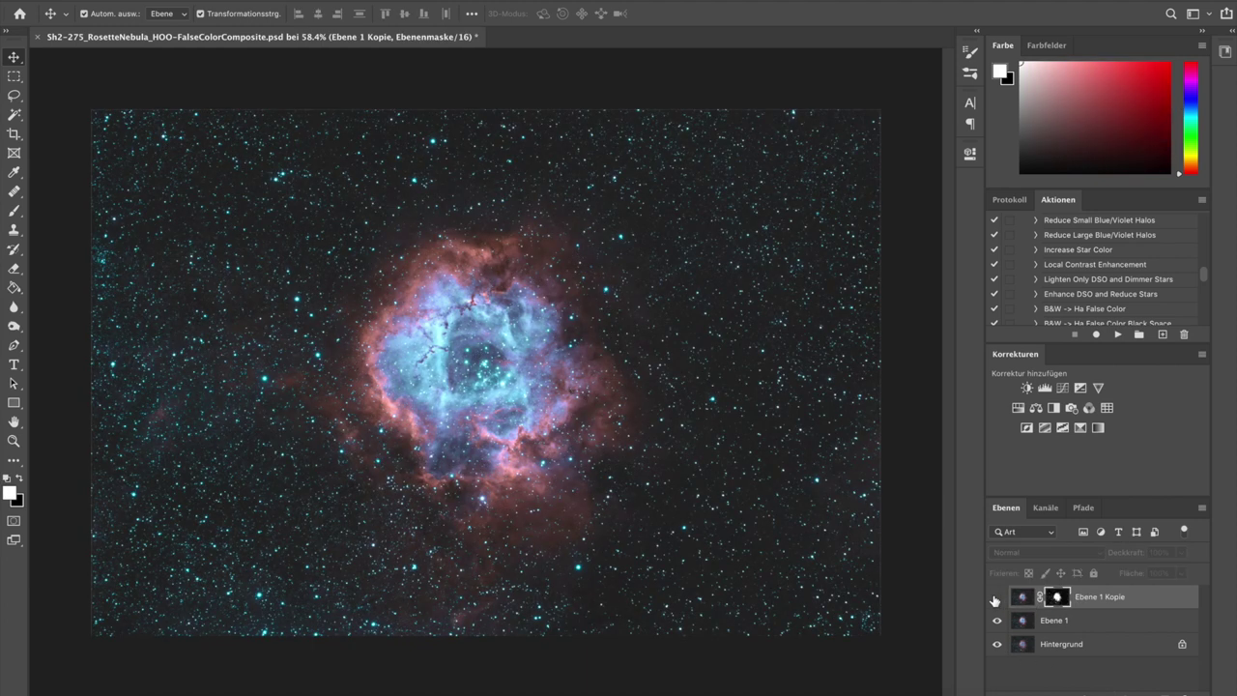
left_click(997, 598)
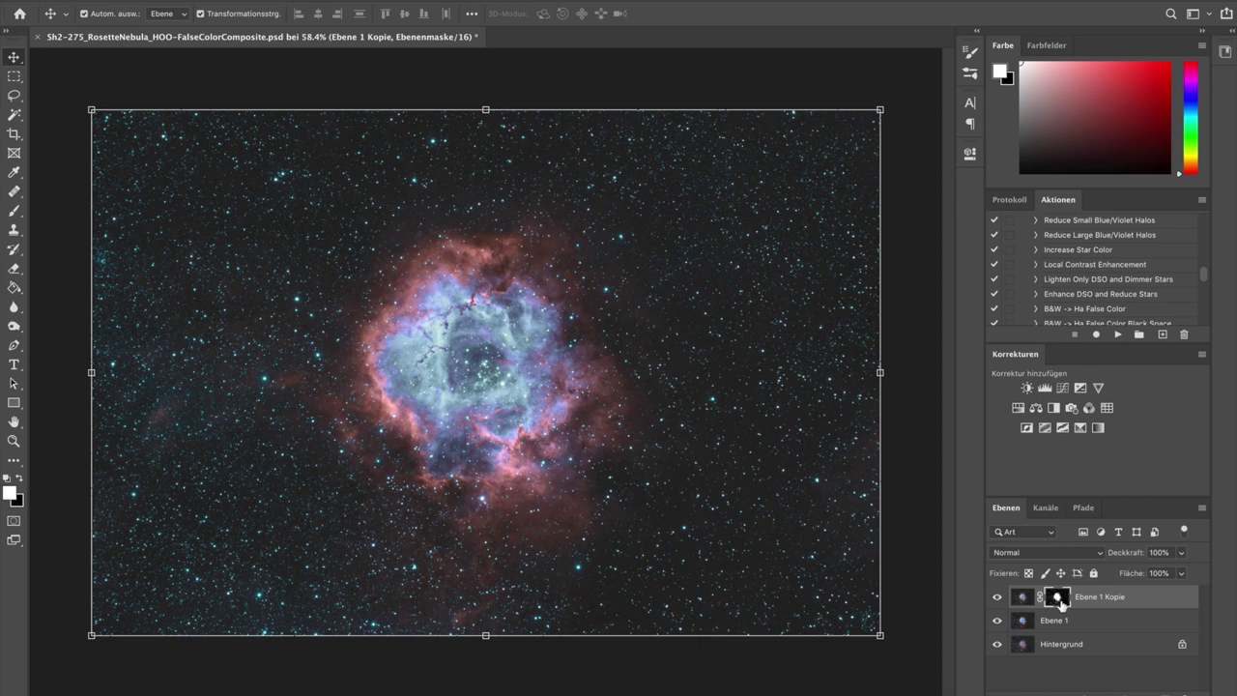
left_click(1056, 600, "alt")
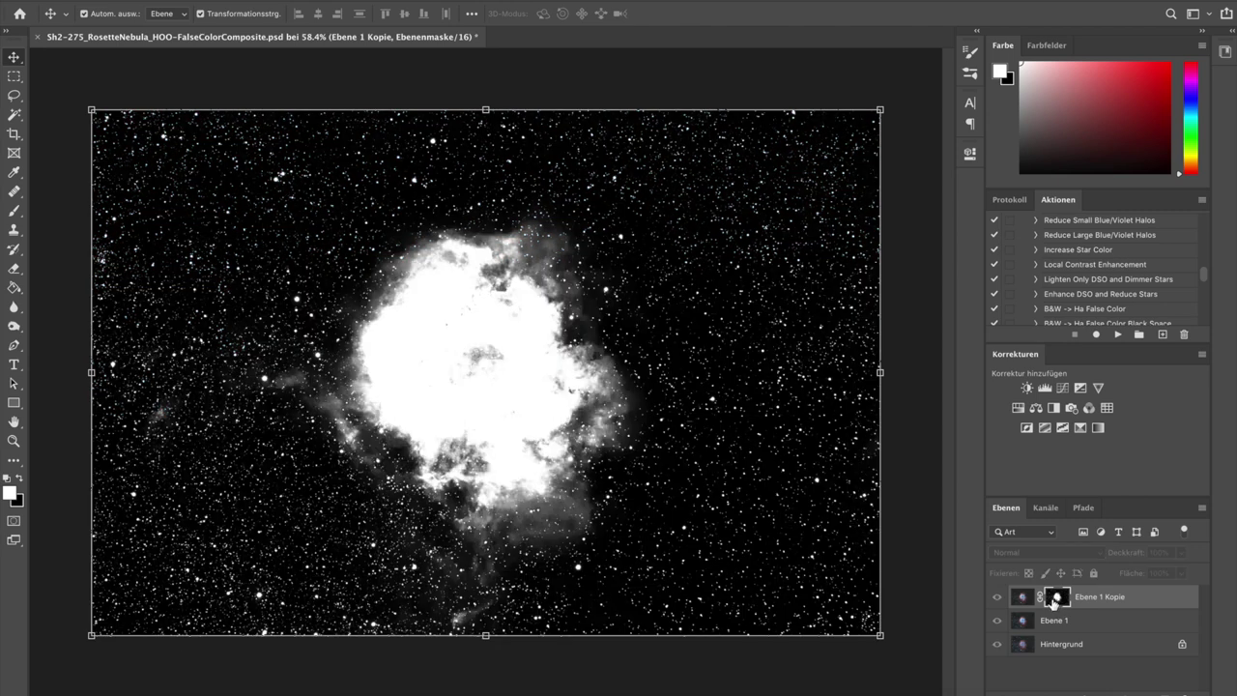
key("ctrl+i")
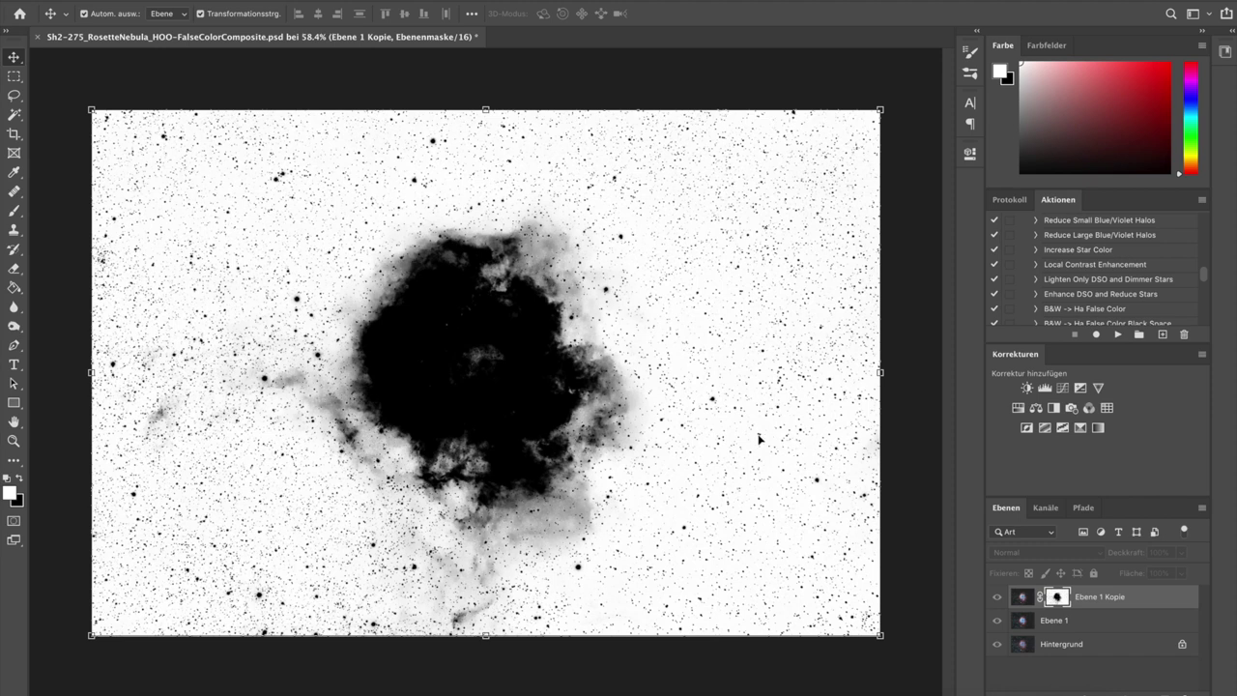
left_click(1021, 597)
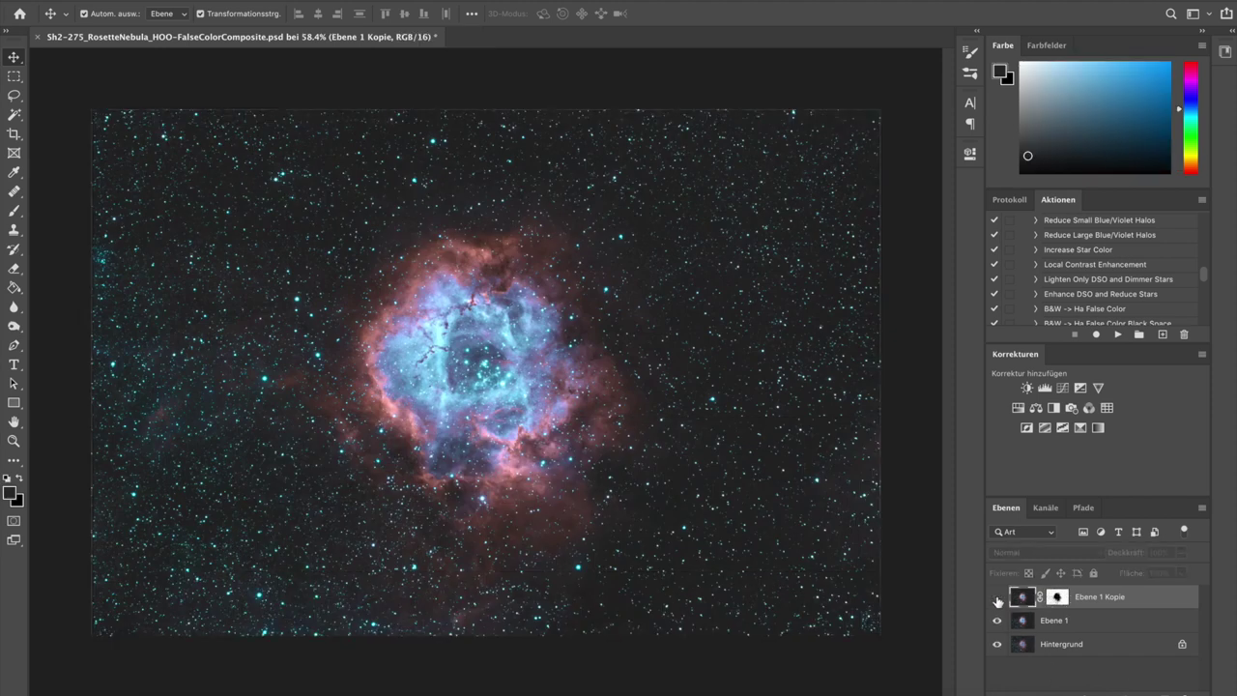
Compare the image with Ebene 1 Kopie hidden and shown, and delete its layer mask without applying it.
left_click(998, 599)
left_click(998, 600)
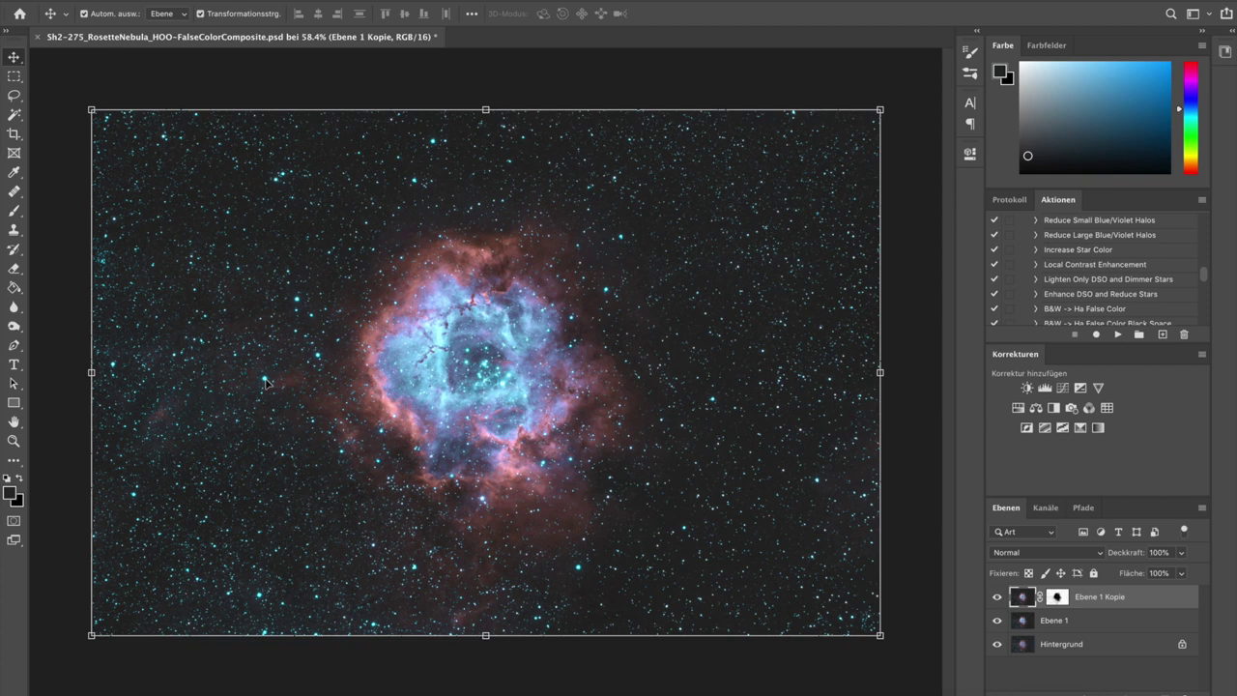
left_click(997, 598)
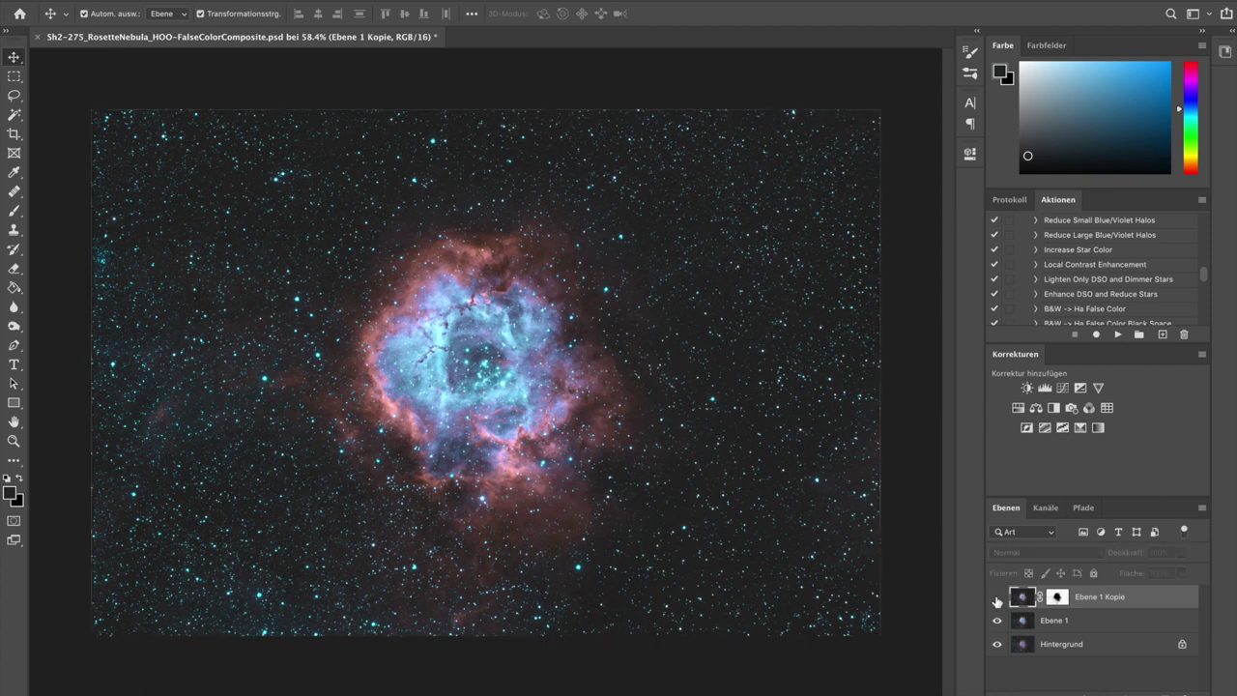
left_click(998, 599)
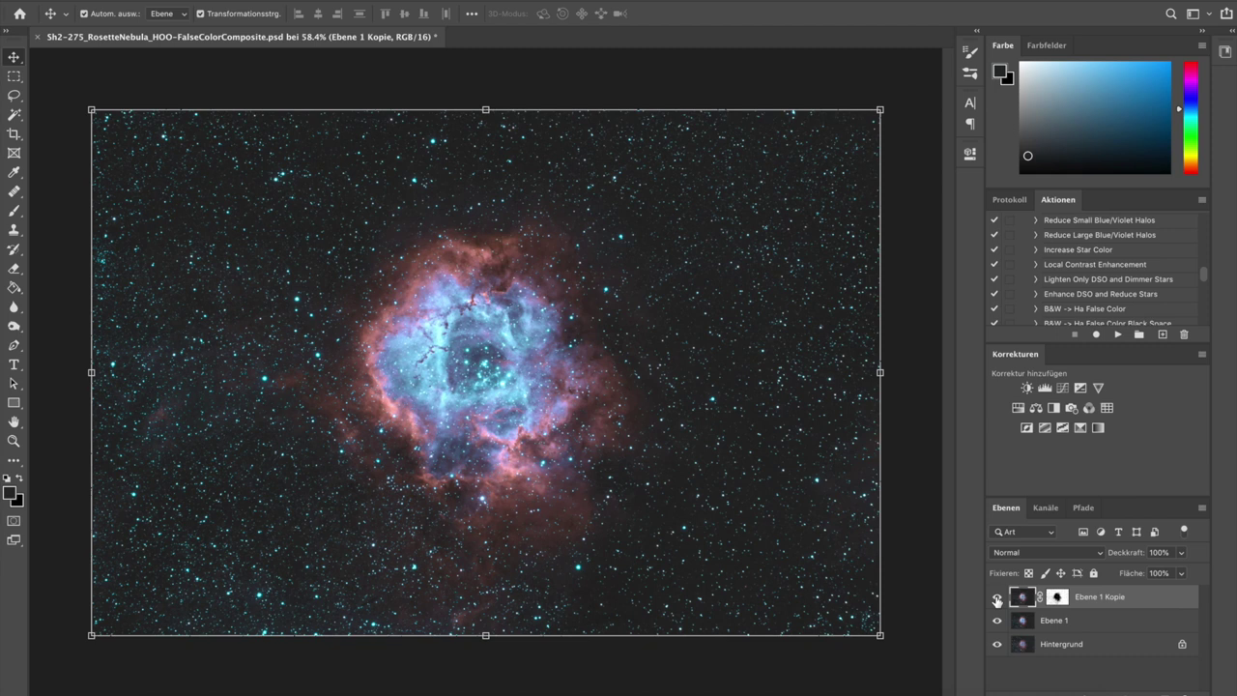
left_click_drag(1058, 602, 1181, 688)
left_click(580, 236)
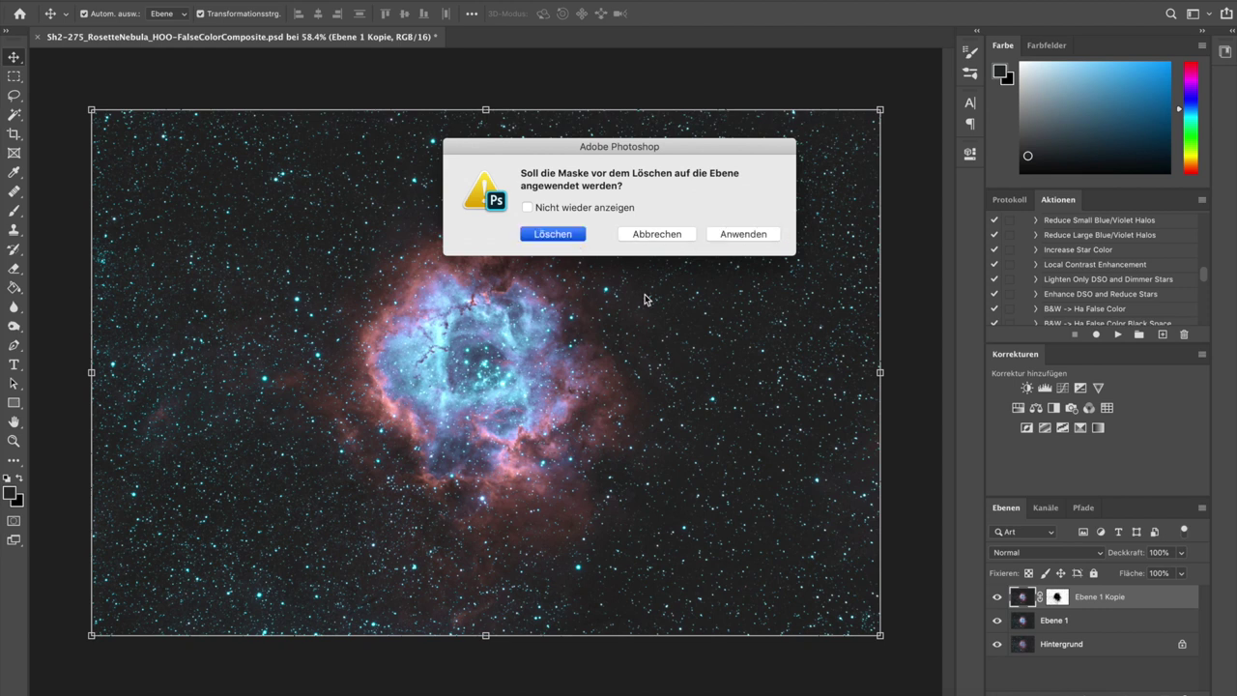
Create a tighter inverted Farbbereich selection of the stars and bright nebula, raising the Toleranz to about 150.
left_click(13, 441)
left_click_drag(634, 285, 696, 286)
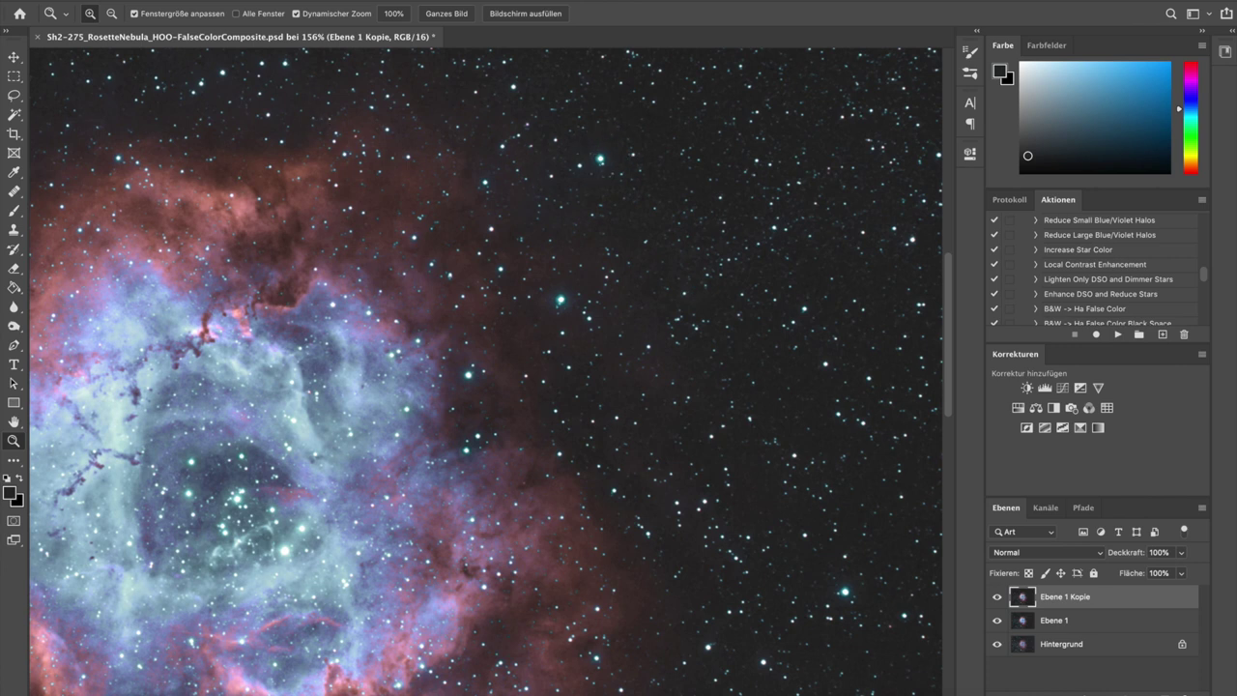
left_click(348, 0)
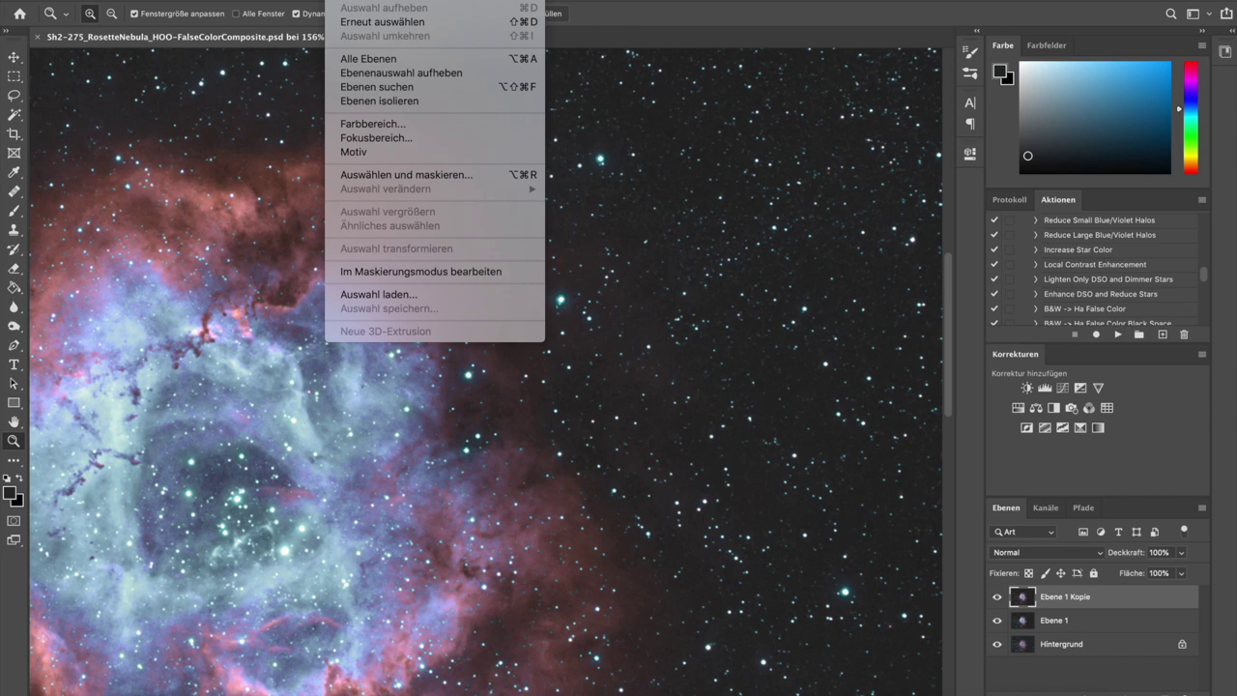
left_click(383, 123)
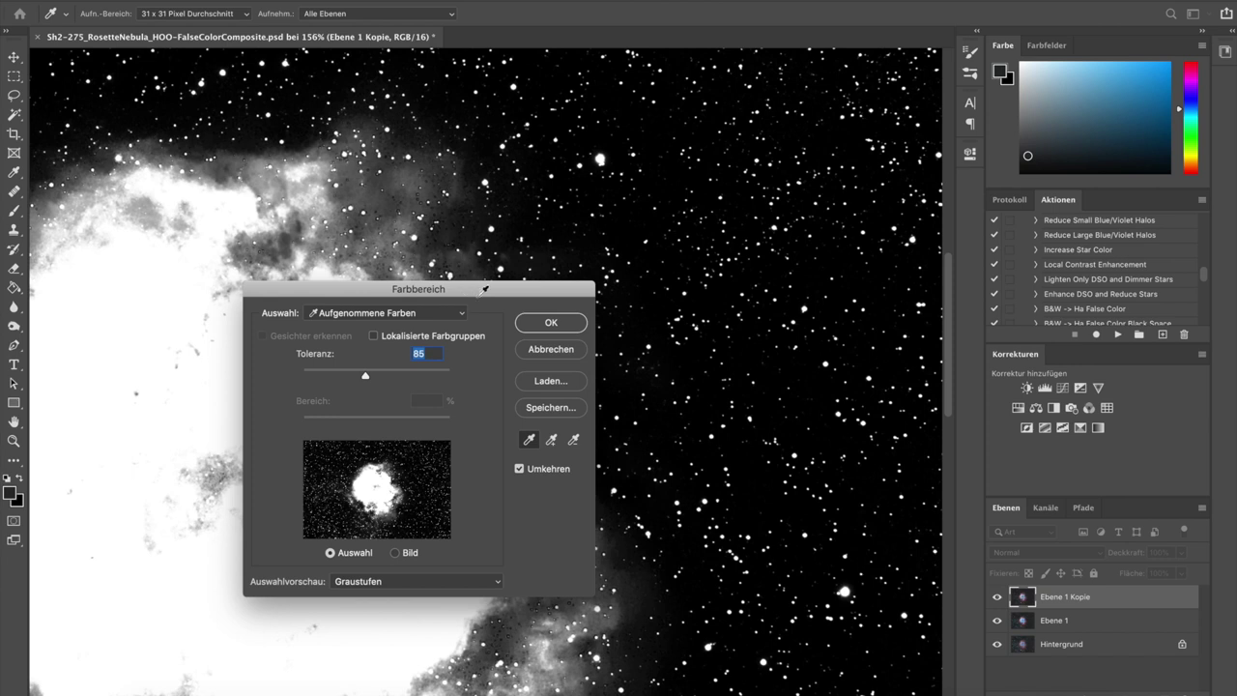
left_click_drag(485, 284, 455, 292)
left_click_drag(336, 386, 375, 383)
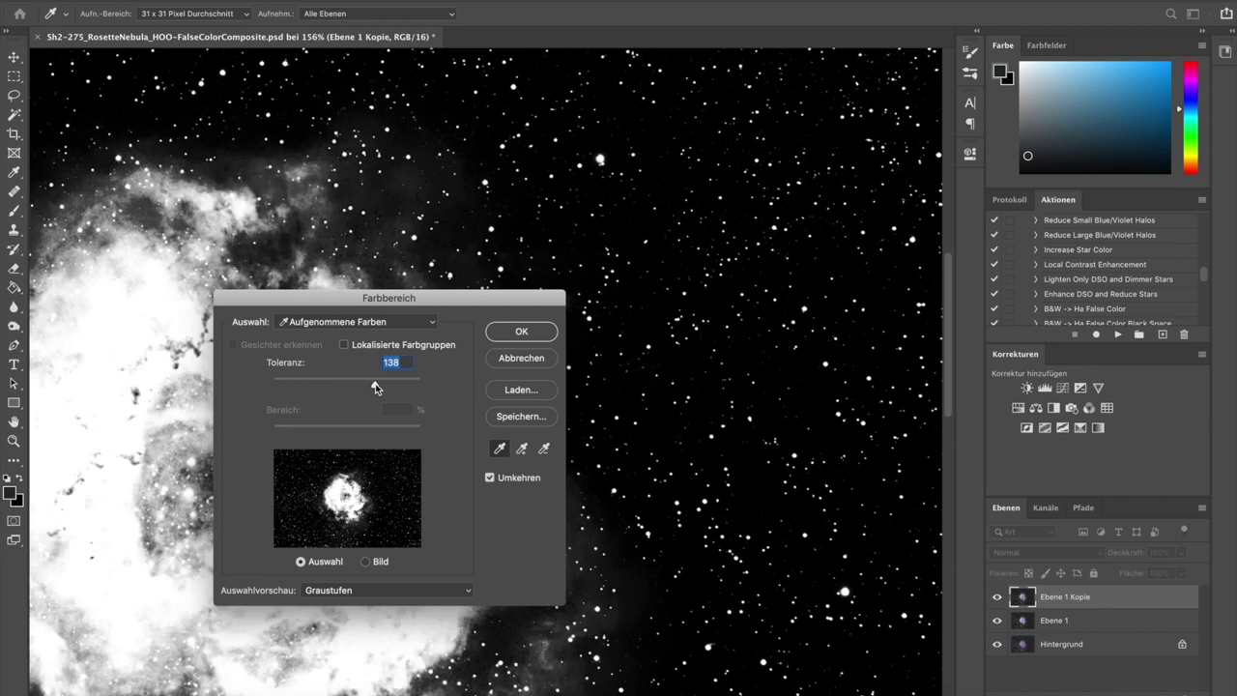
left_click_drag(375, 383, 384, 385)
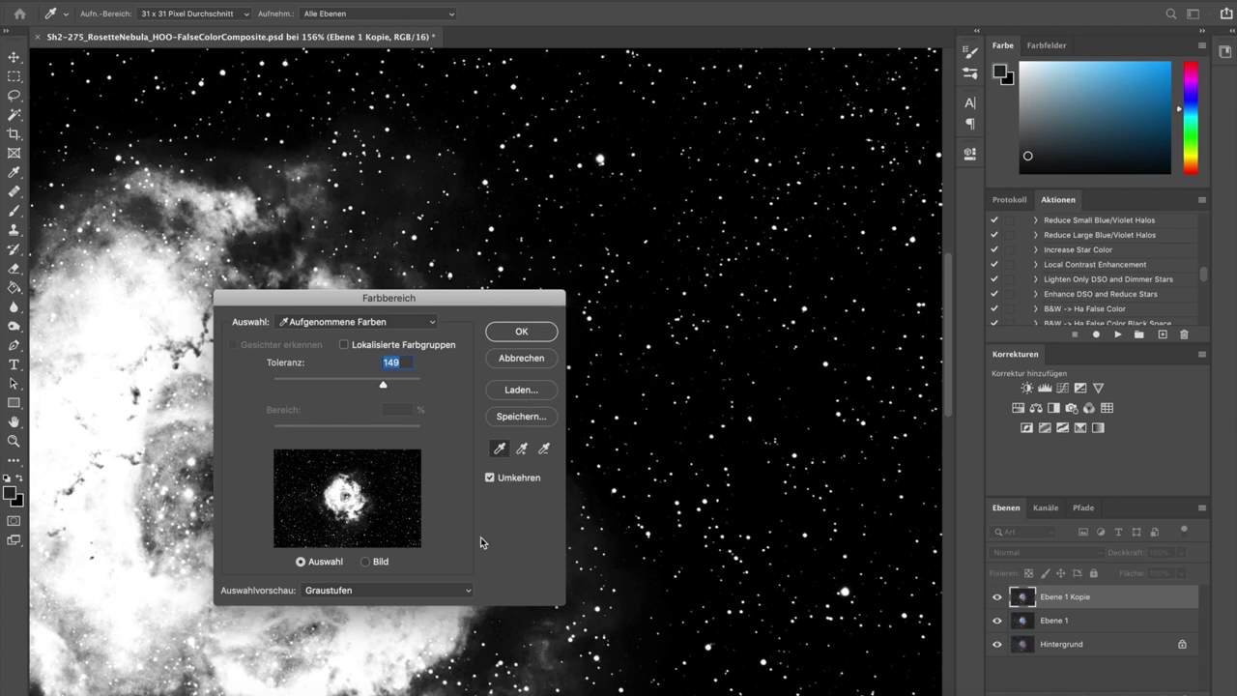
left_click_drag(384, 389, 387, 388)
left_click(522, 332)
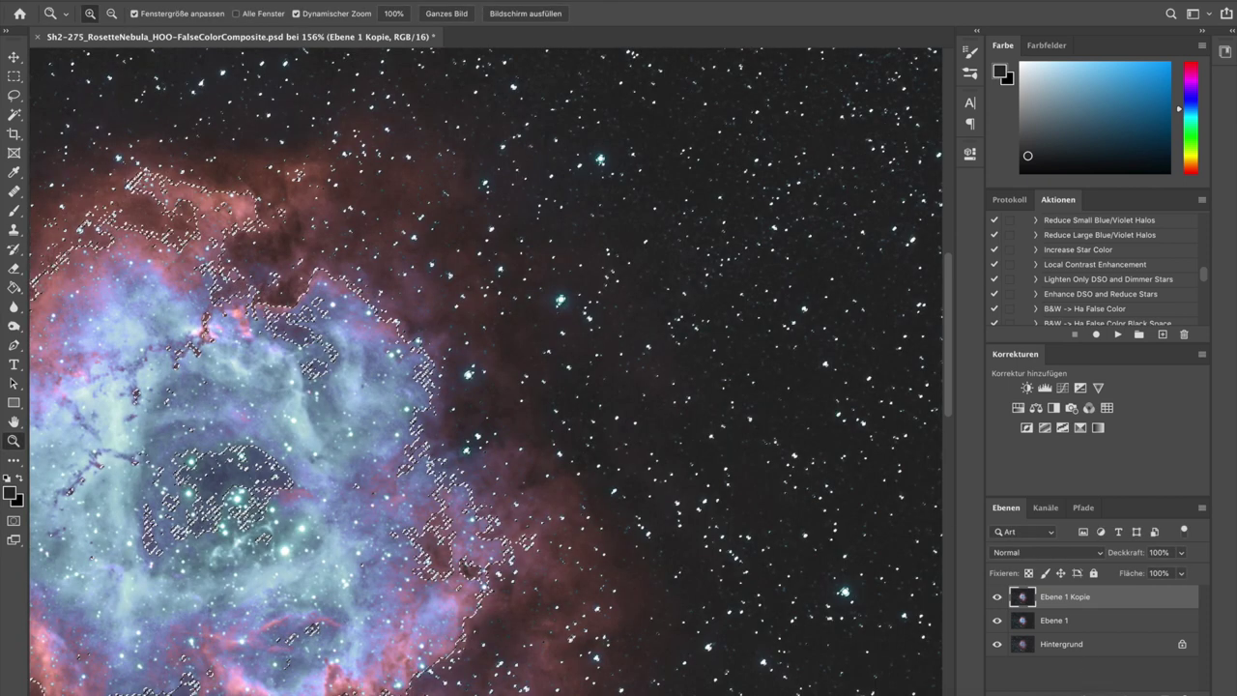
Add the new selection as a layer mask on Ebene 1 Kopie, invert the mask and return to the layer image.
left_click(1099, 682)
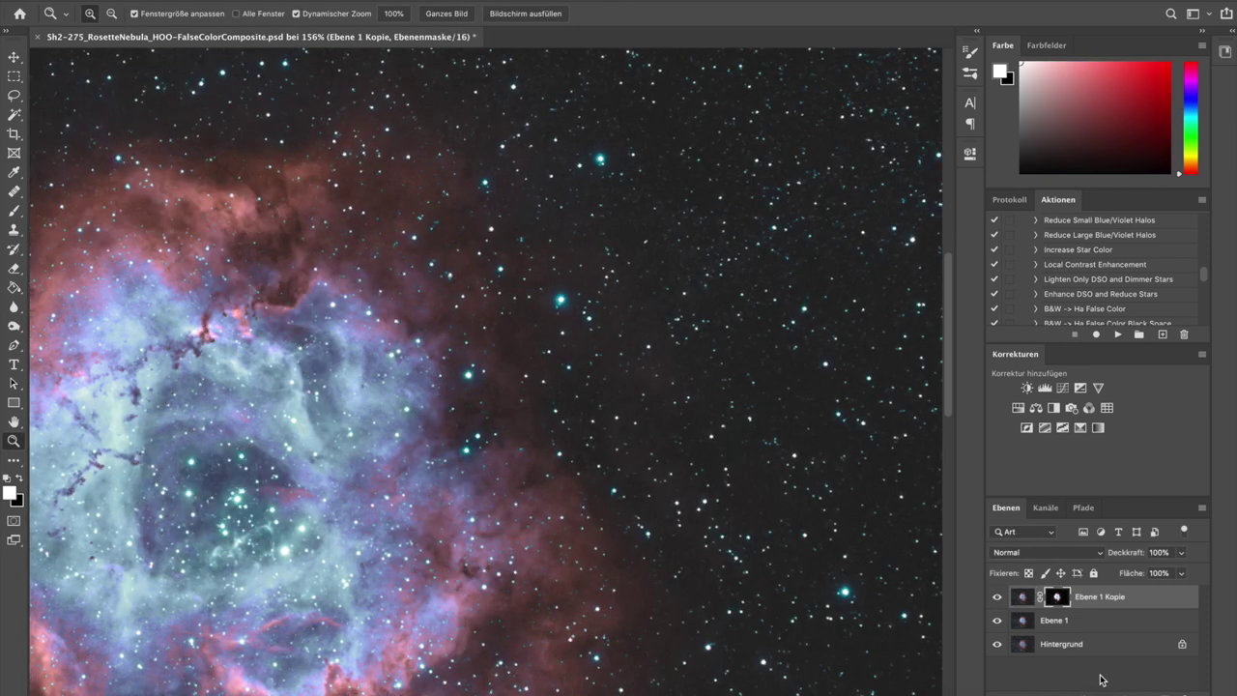
left_click(1057, 599, "alt")
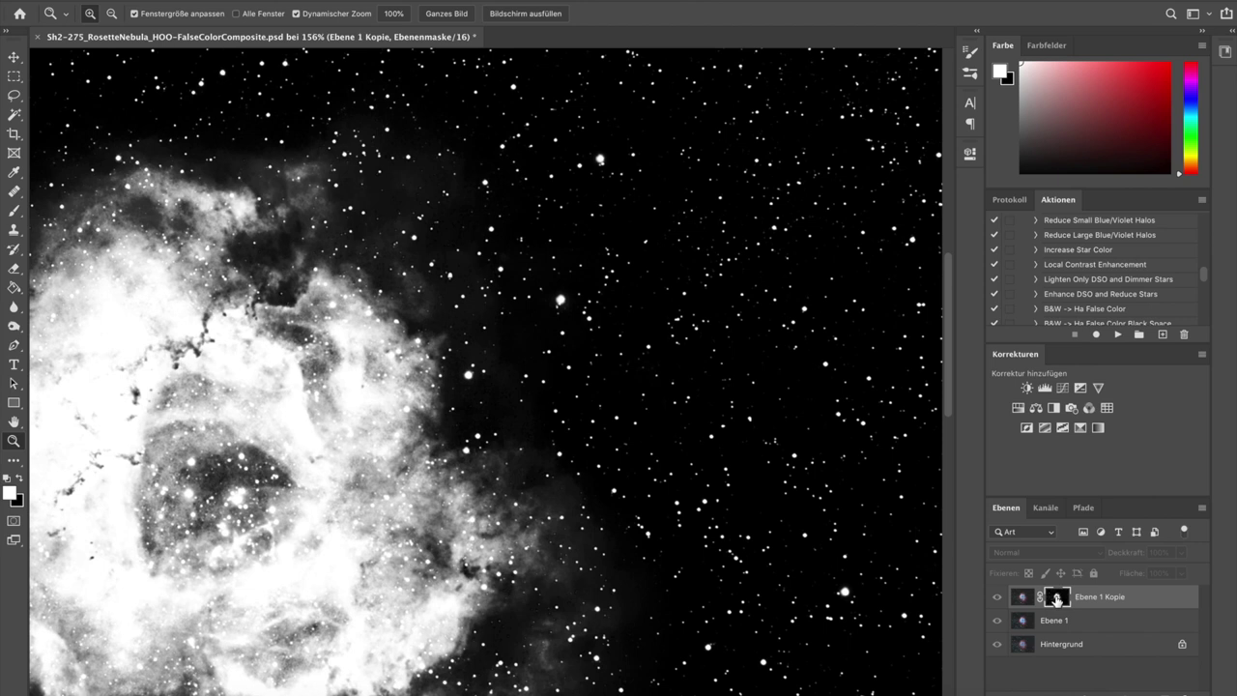
key("super+i")
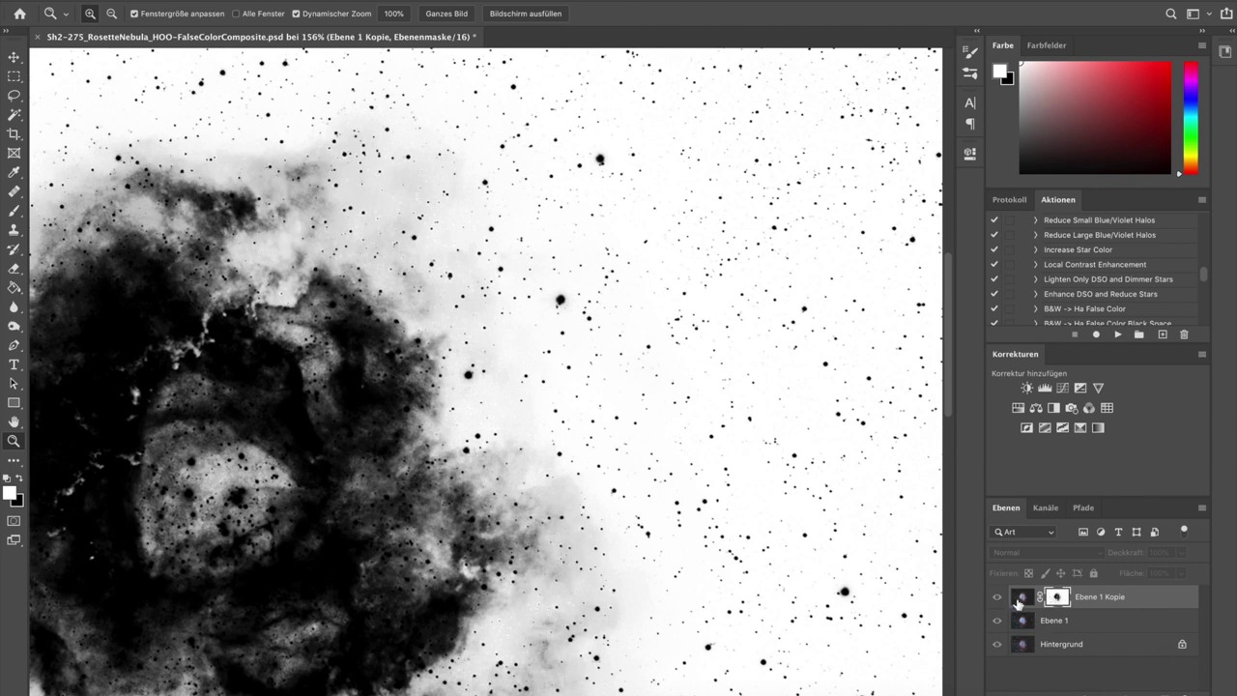
left_click(1015, 599)
Compare the star colours with the masked Ebene 1 Kopie hidden and shown, both close up and for the whole image.
left_click(998, 599)
left_click(998, 600)
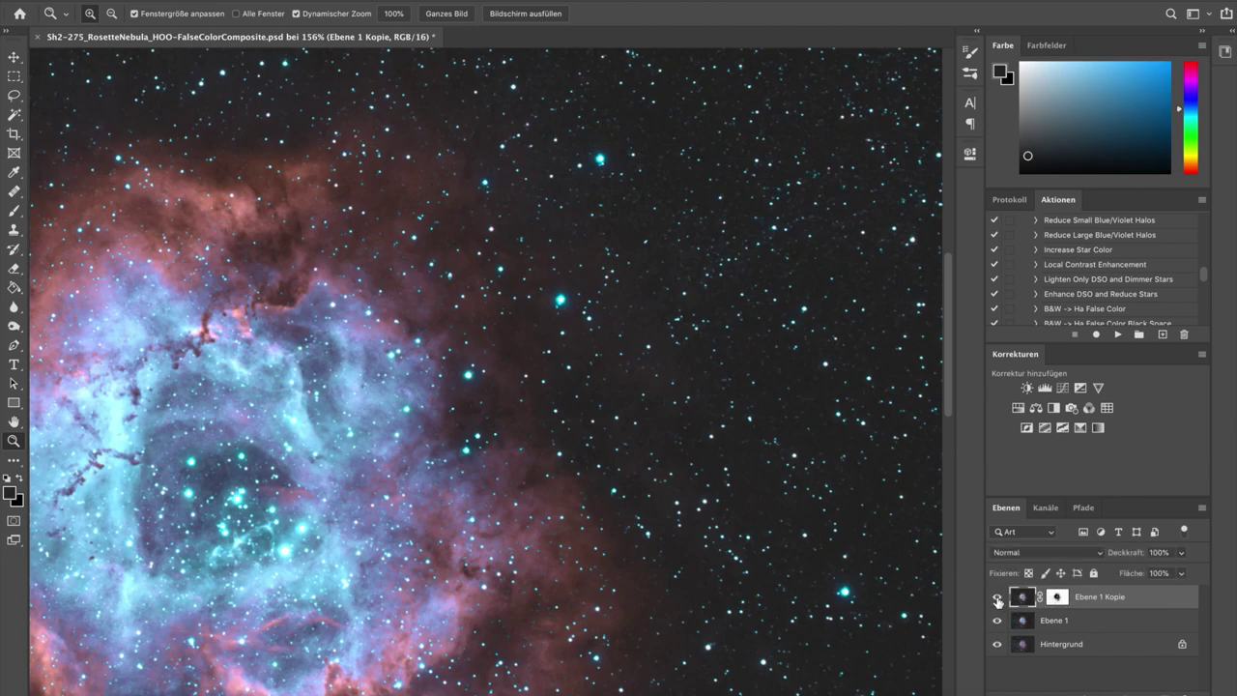
left_click(999, 600)
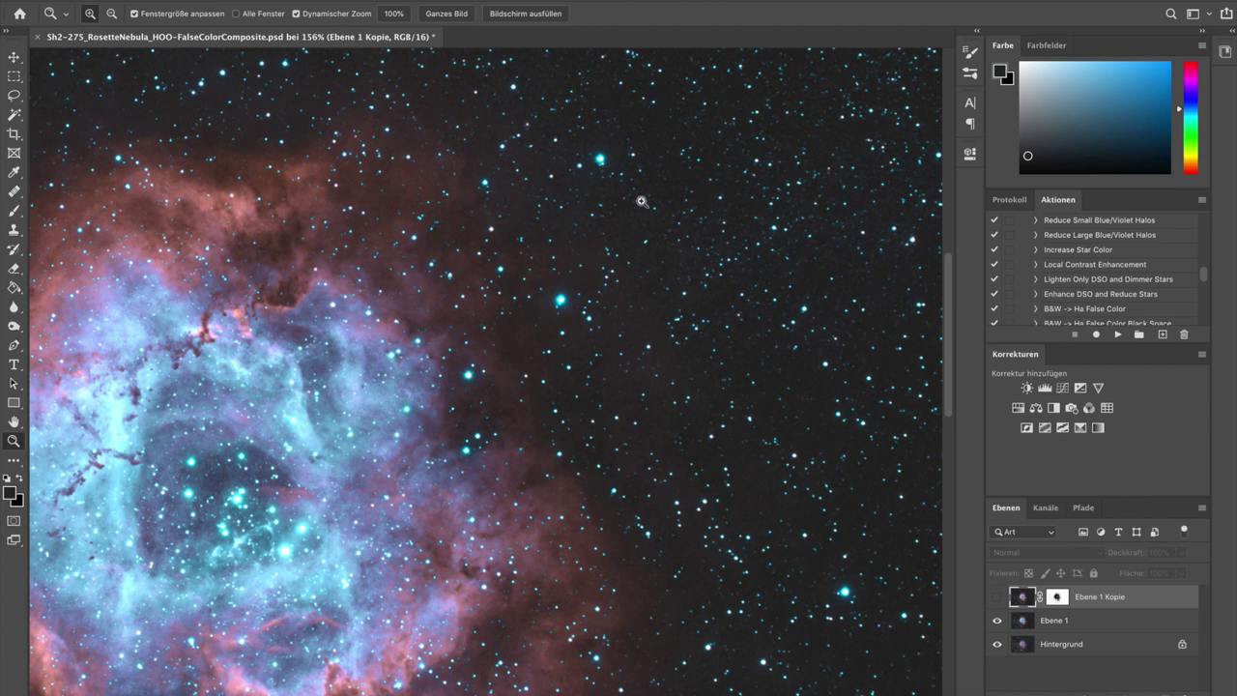
left_click(997, 600)
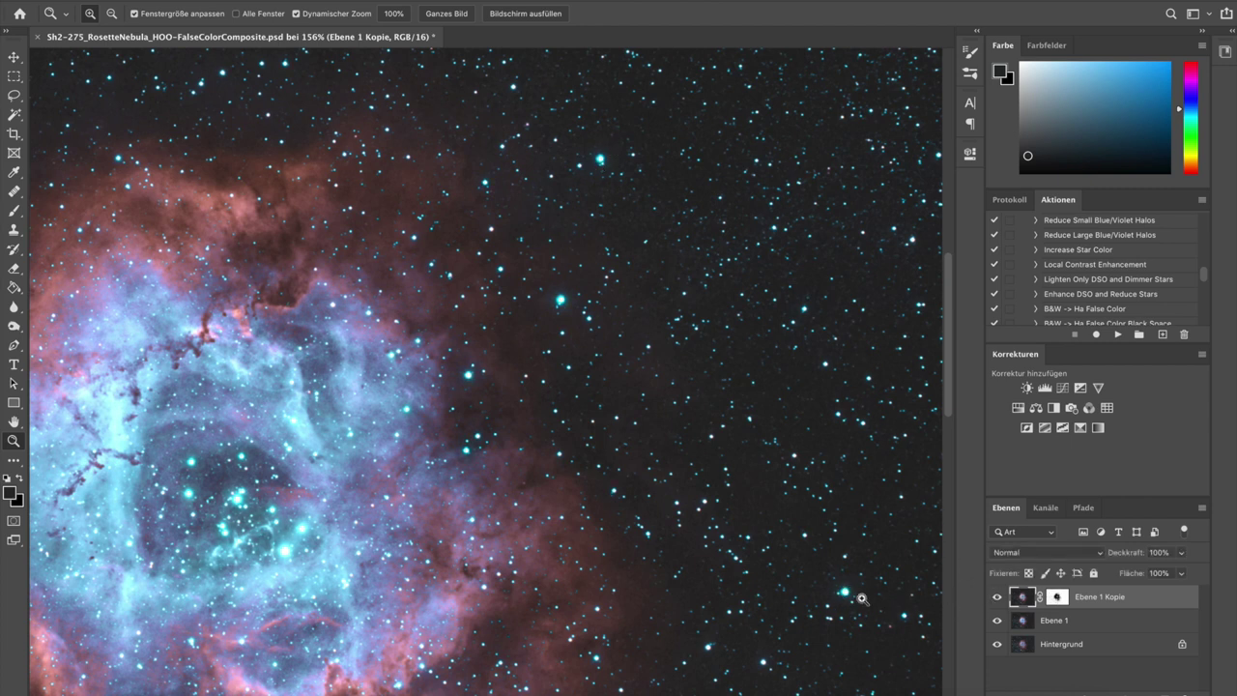
left_click_drag(751, 547, 705, 550)
left_click(998, 597)
left_click(998, 598)
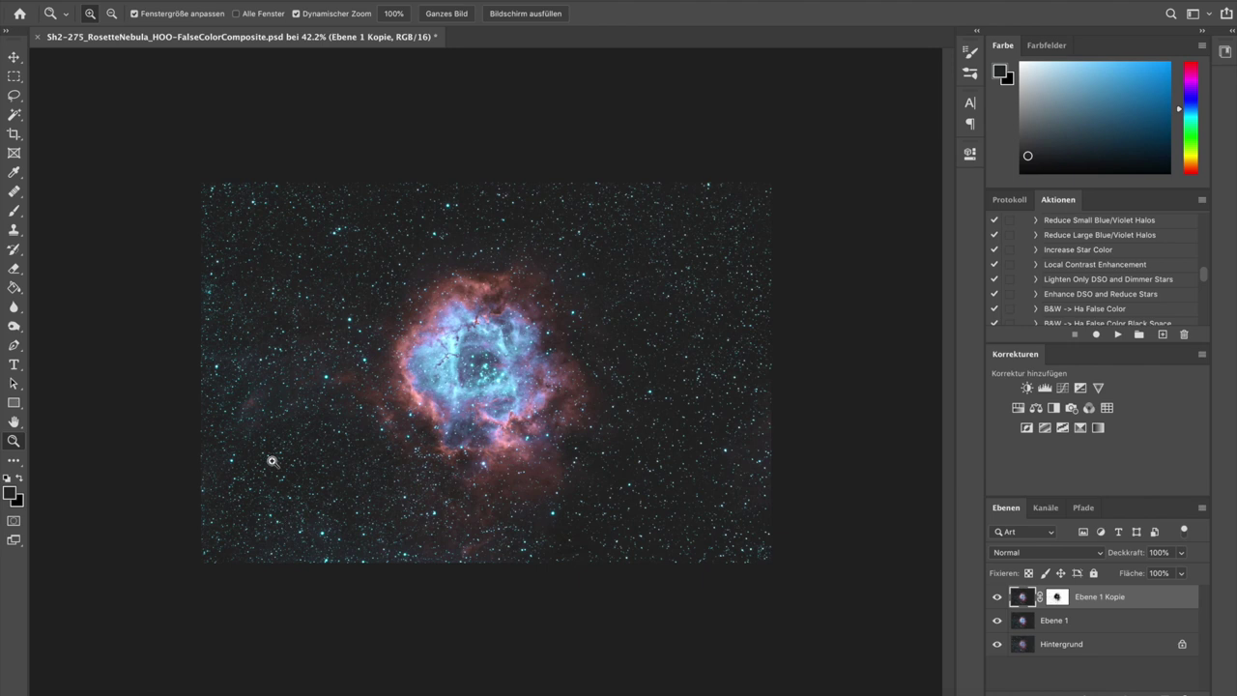
Choose the Brush tool at a size of 31 px and make the Ebene 1 Kopie layer mask active.
left_click_drag(422, 299, 536, 288)
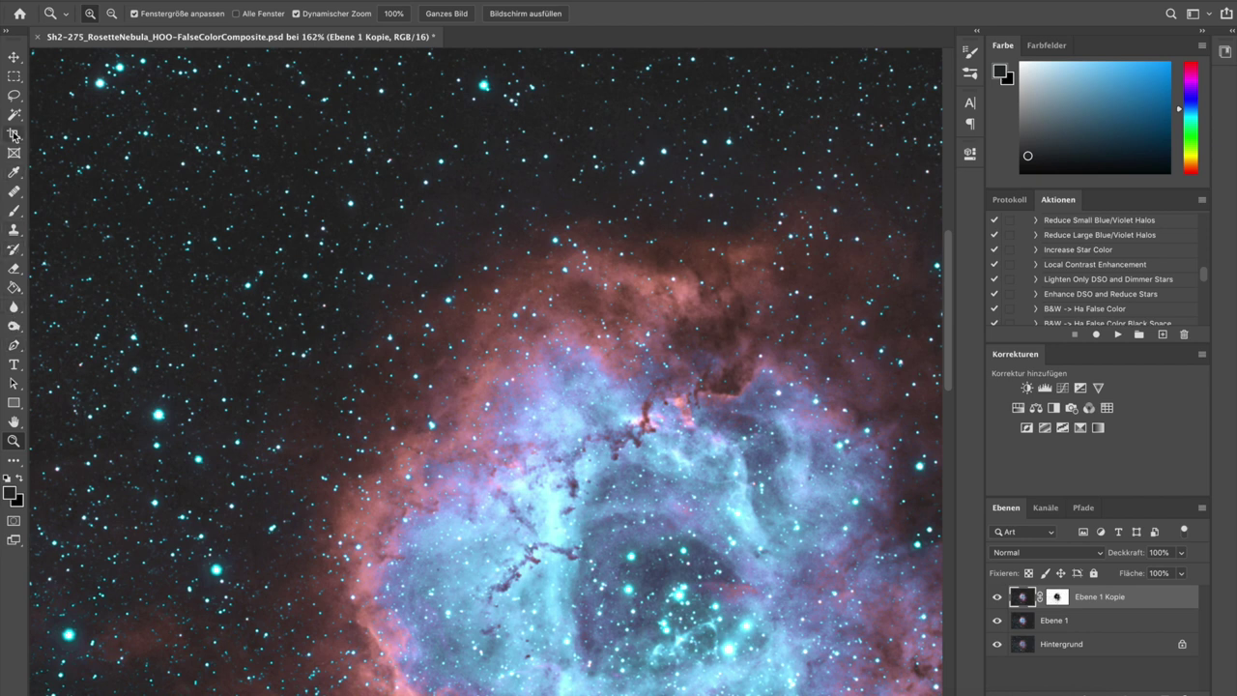
left_click(14, 211)
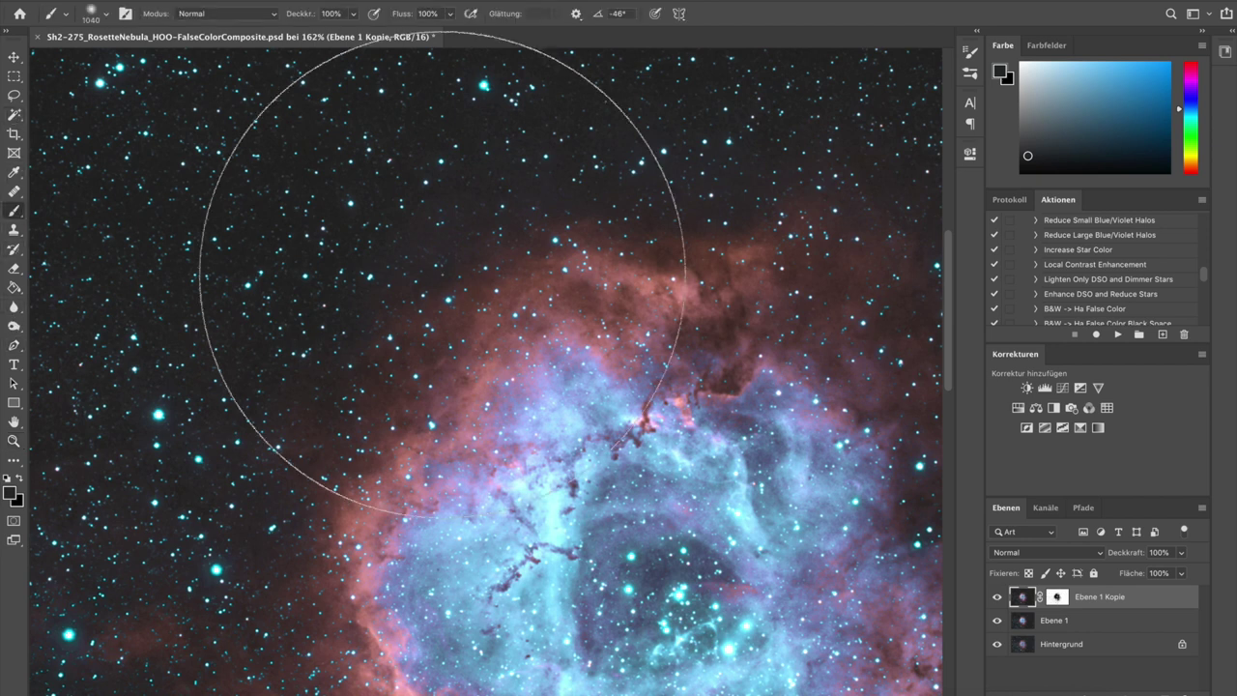
right_click(445, 280)
left_click_drag(544, 228, 544, 219)
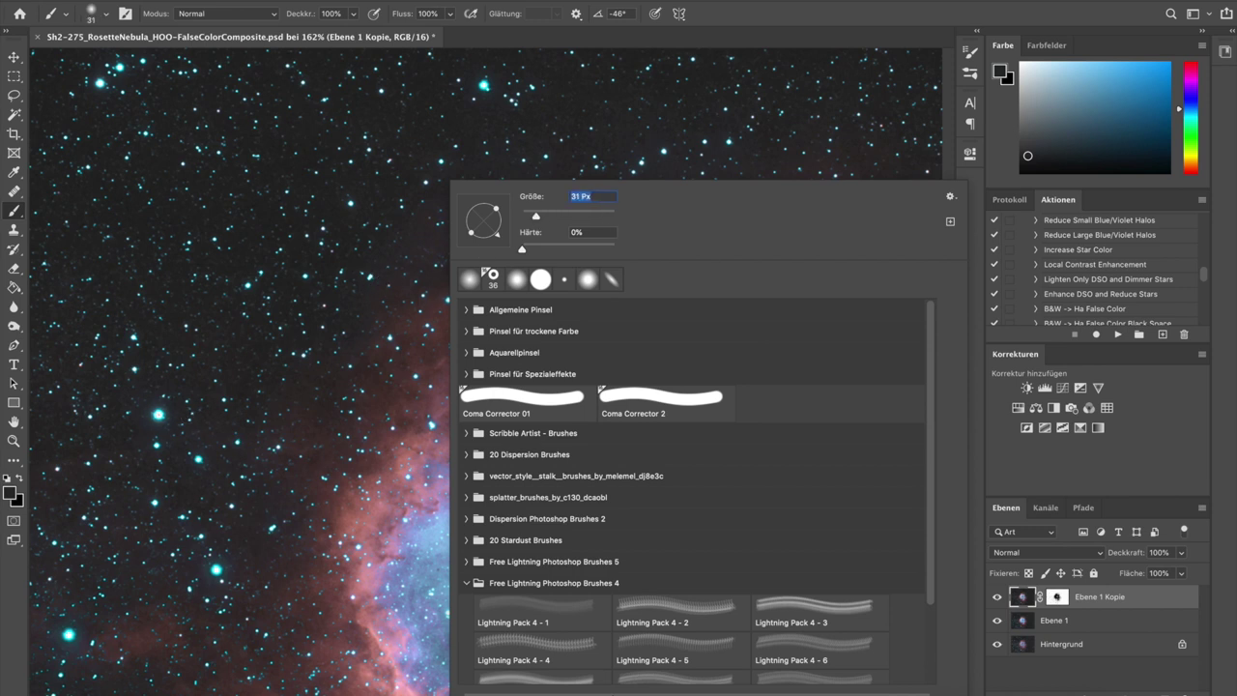
key("Return")
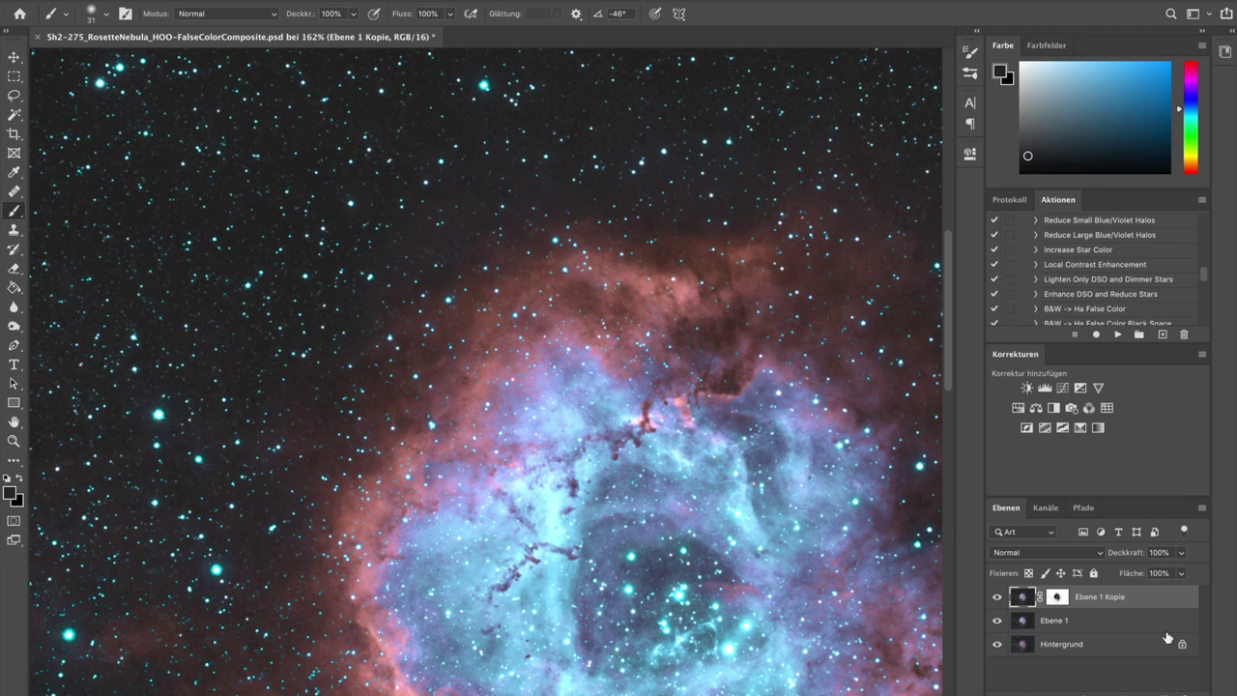
left_click(1059, 599)
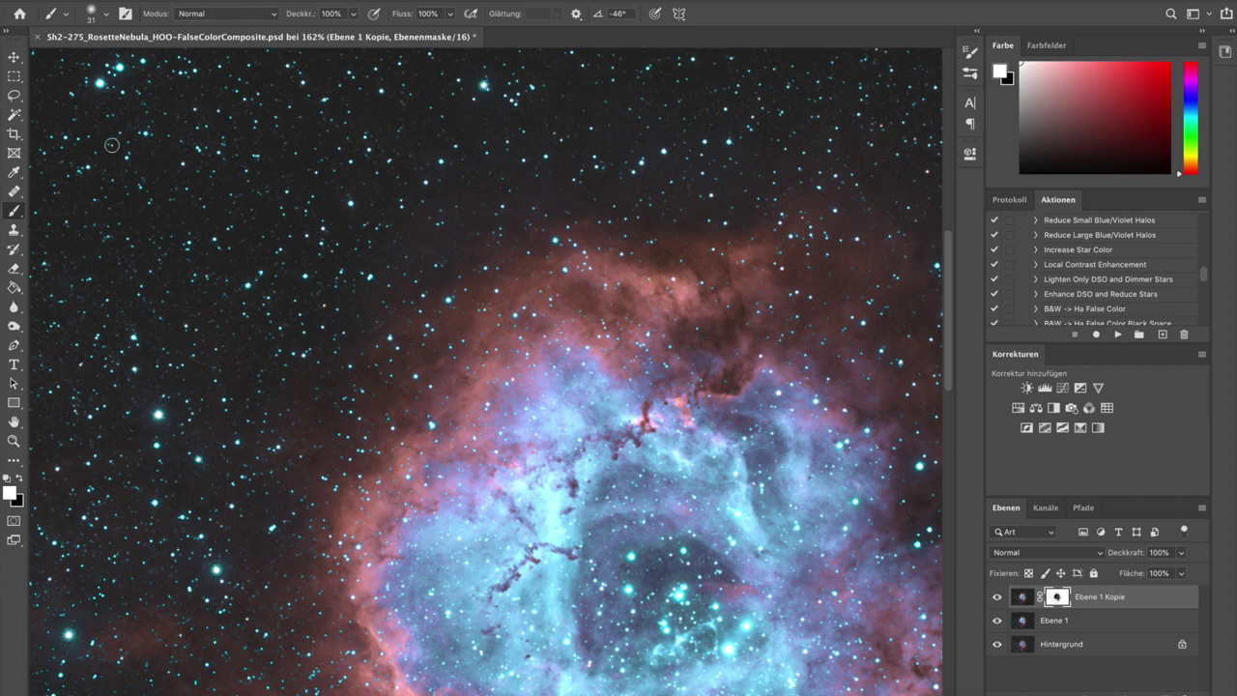
Enlarge the brush to 1760 px for working on the Ebene 1 Kopie layer mask.
scroll(216, 164, "down", 6)
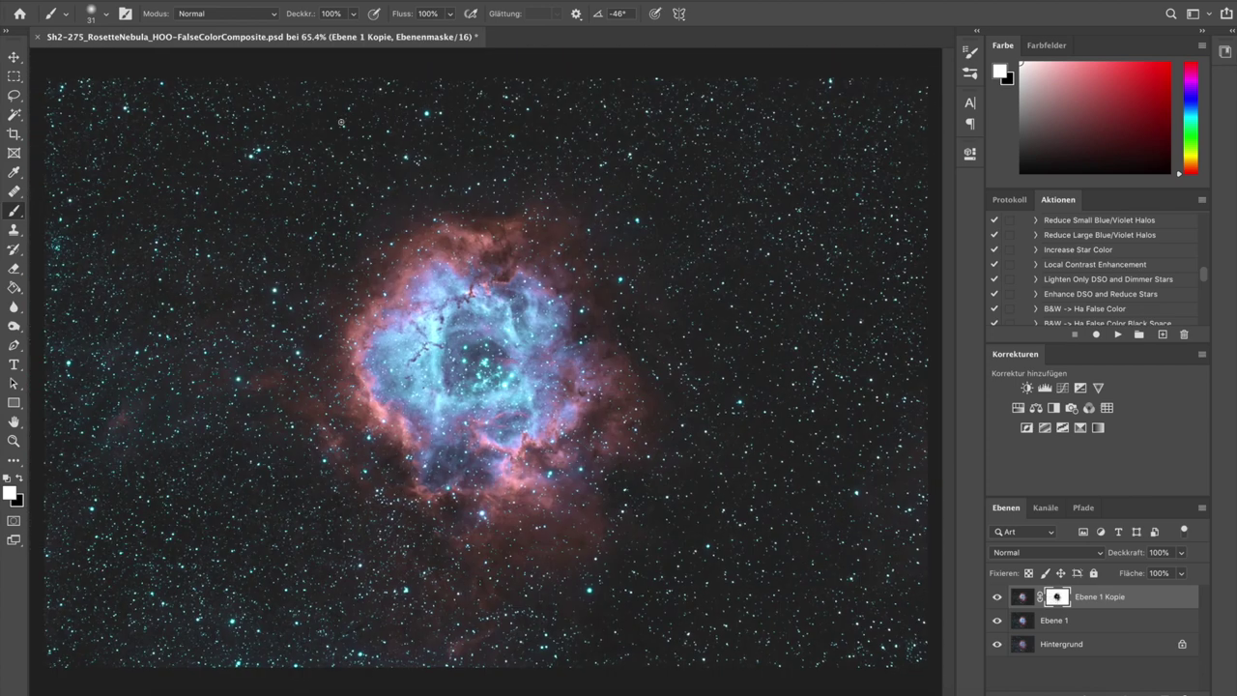
right_click(208, 220)
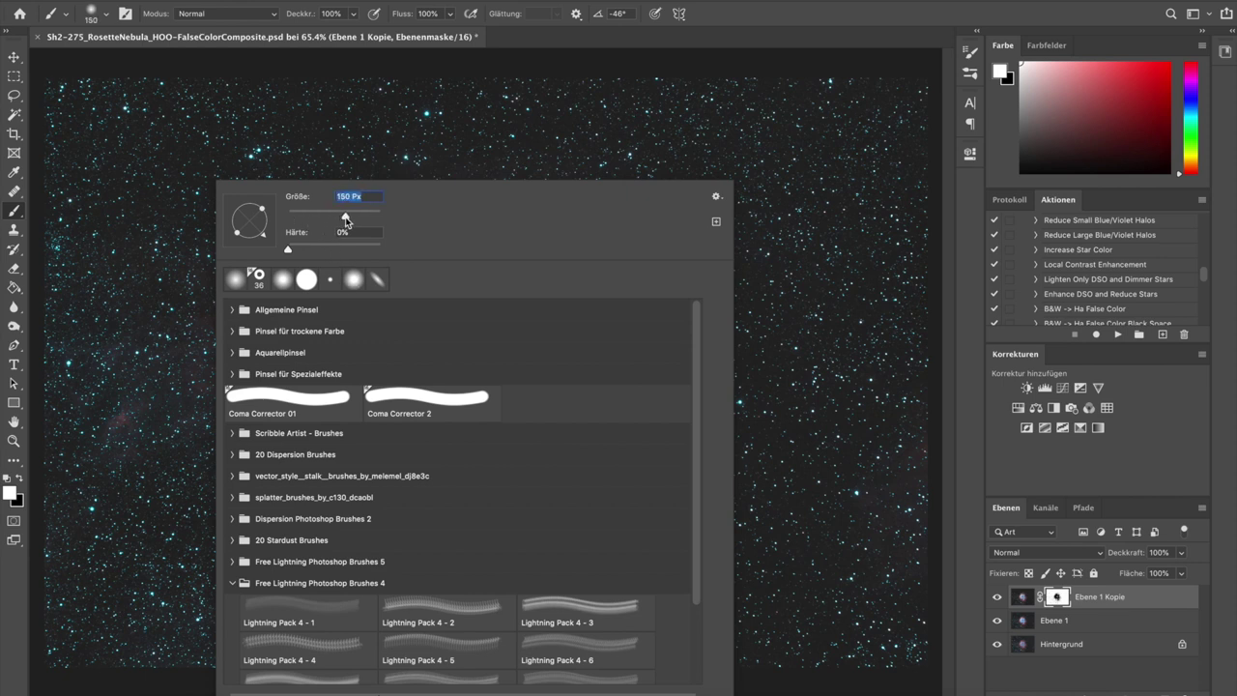
mouse_move(367, 220)
left_mouse_down()
mouse_move(319, 222)
mouse_move(375, 221)
left_mouse_up()
left_click_drag(375, 223, 376, 221)
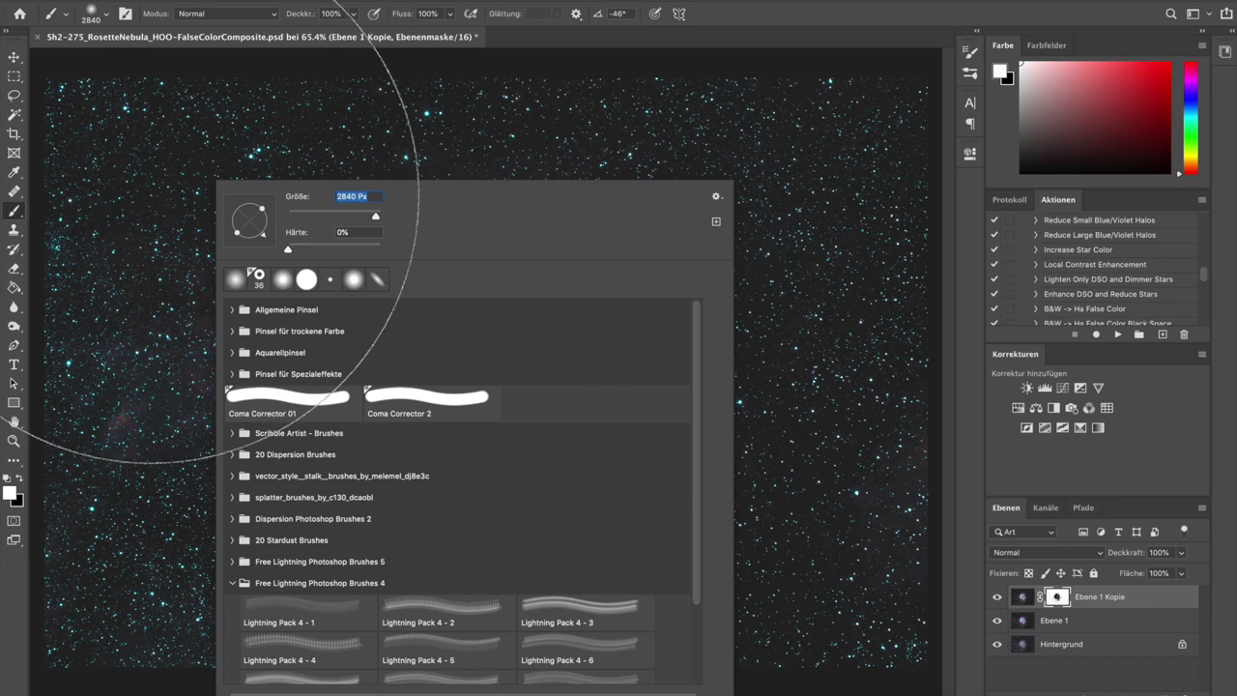
left_click_drag(377, 220, 375, 220)
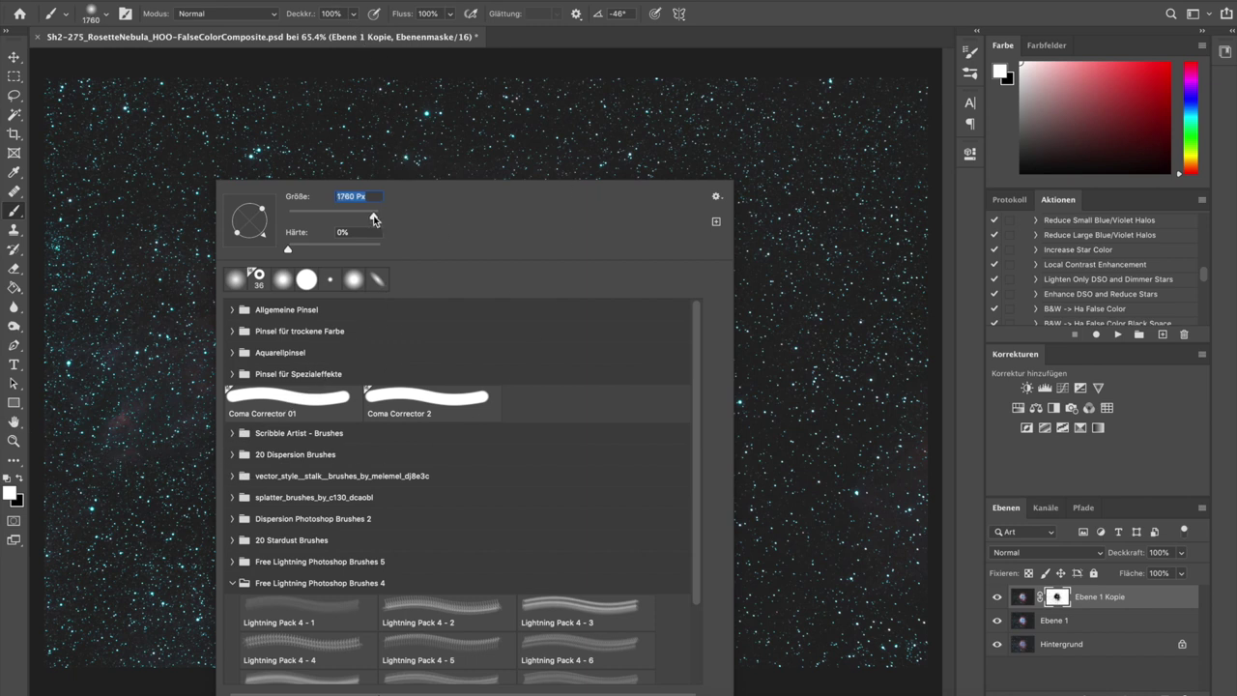
key("Return")
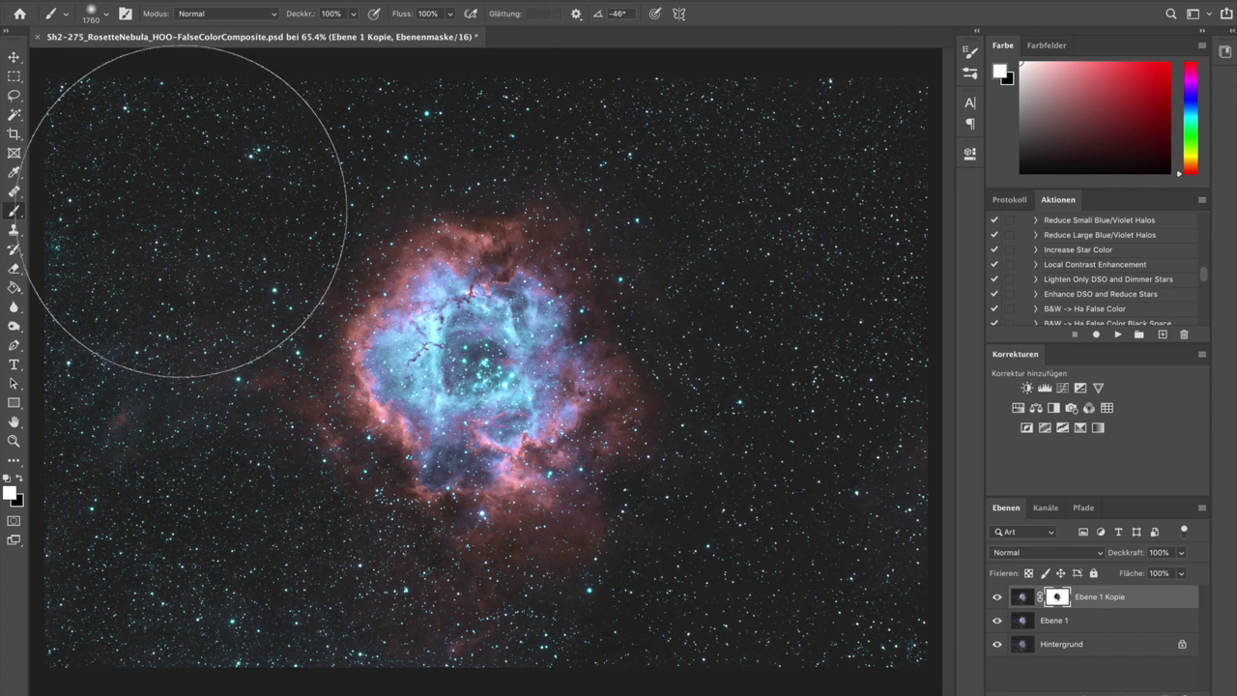
Reduce the brush size to 236 px.
right_click(183, 211)
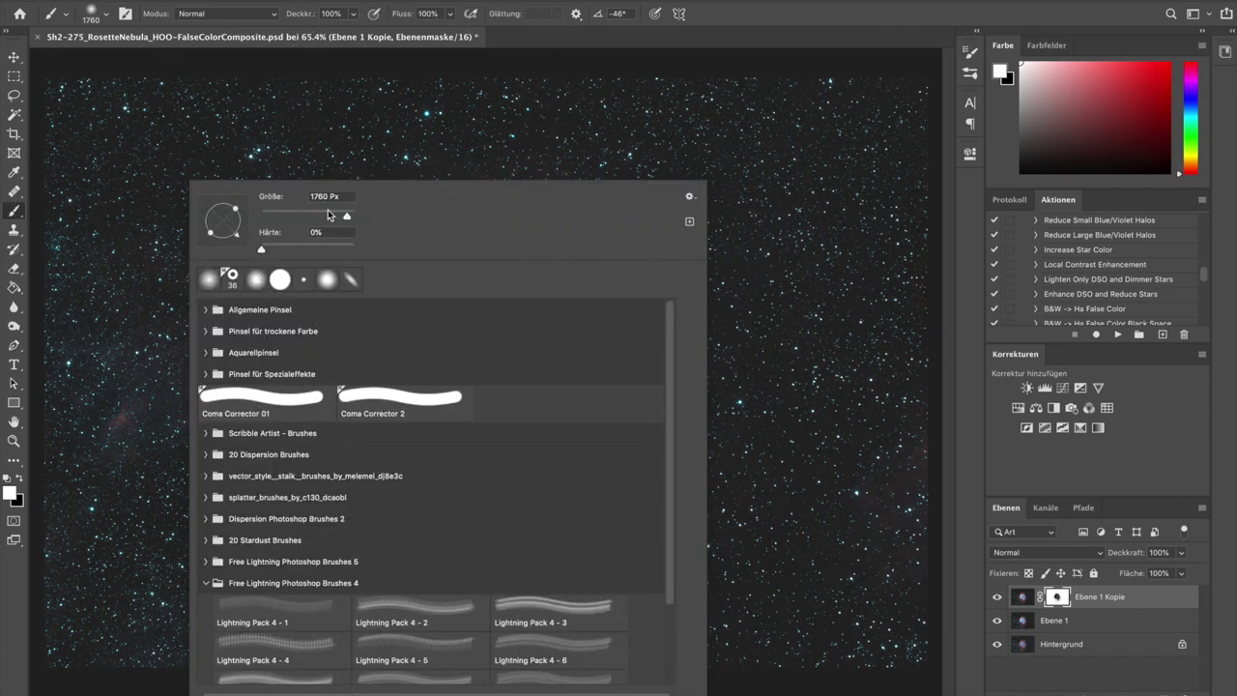
left_click_drag(335, 217, 290, 218)
key("Return")
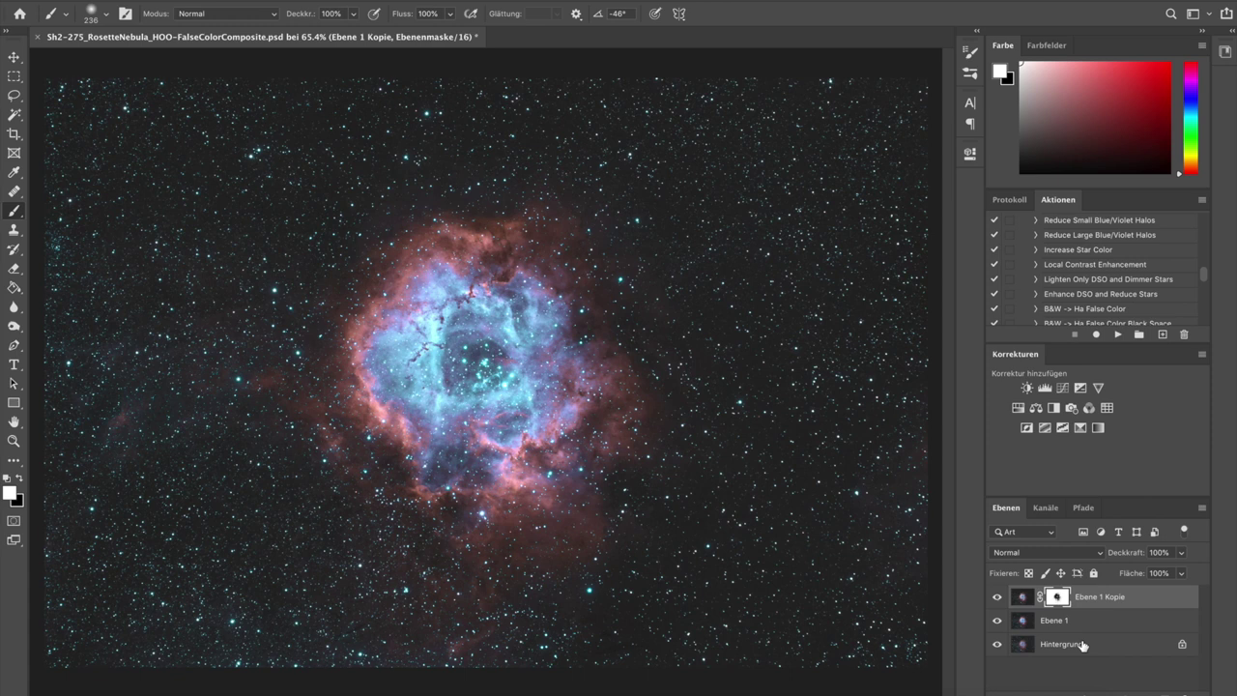
Compare the whole image with the masked Ebene 1 Kopie layer hidden and shown.
left_click(999, 598)
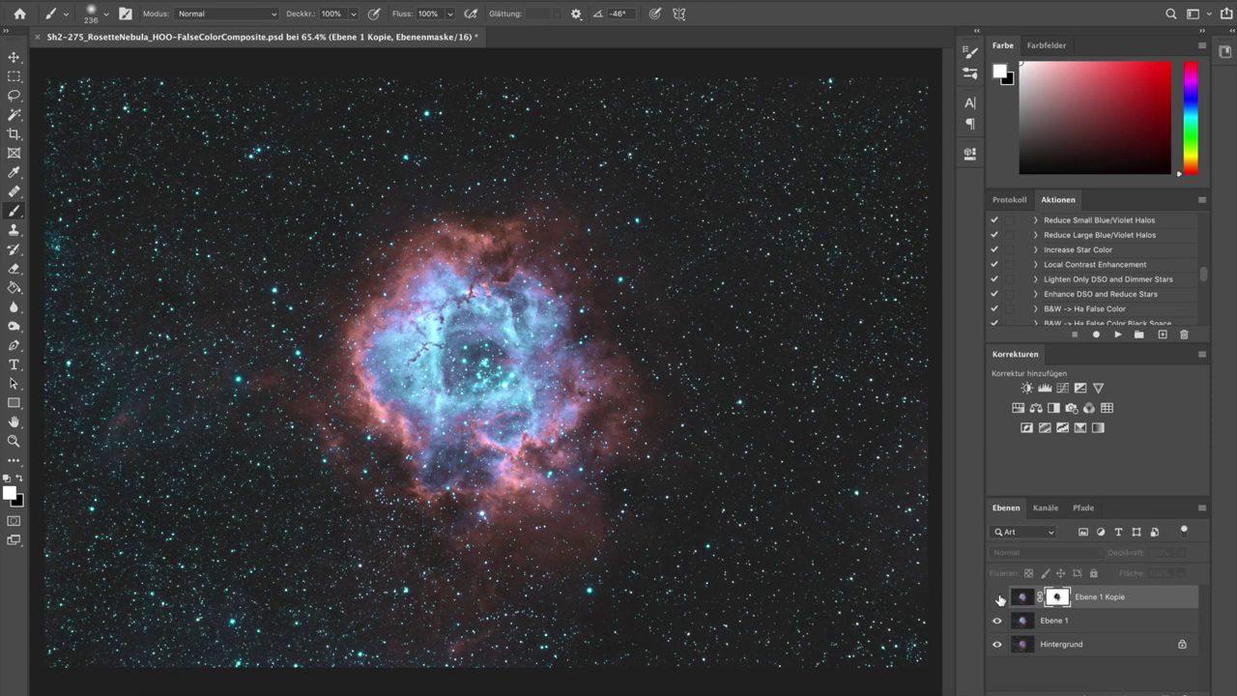
left_click(1000, 598)
left_click(1000, 598)
left_click(999, 599)
left_click(999, 599)
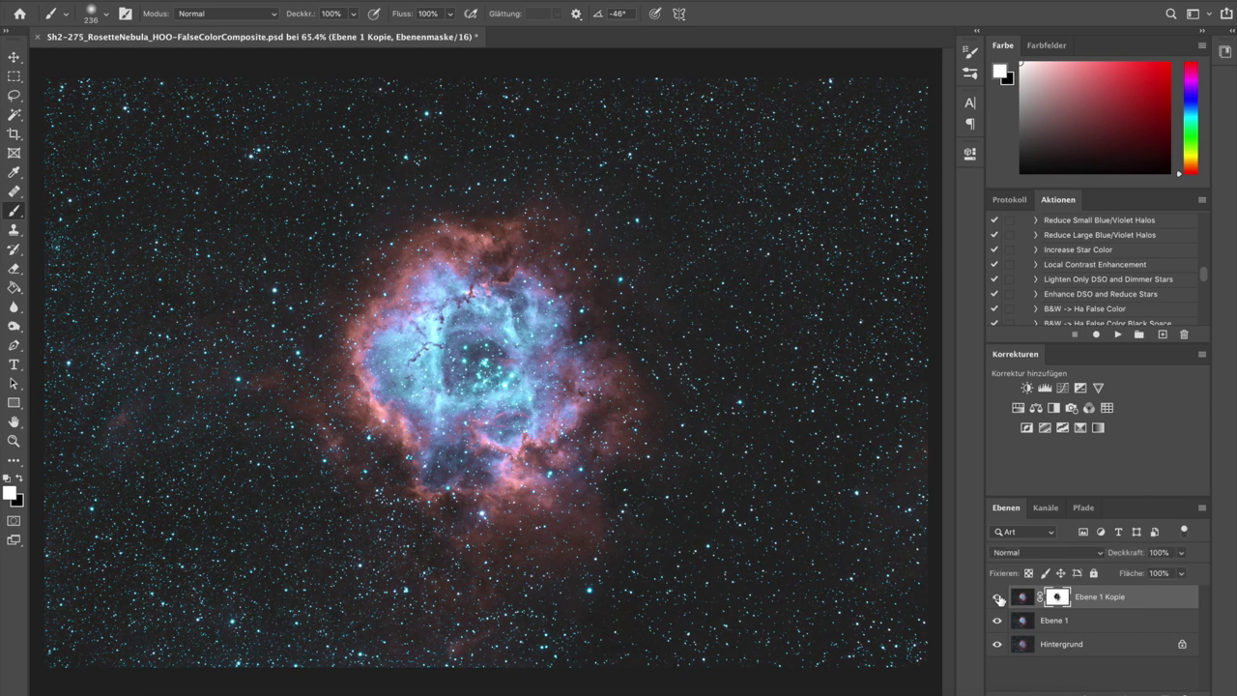
left_click(999, 599)
left_click(1000, 598)
Merge duplicates of Ebene 1 and Ebene 1 Kopie into one new top layer and hide all layers below it.
left_click(1069, 621)
key("ctrl+j")
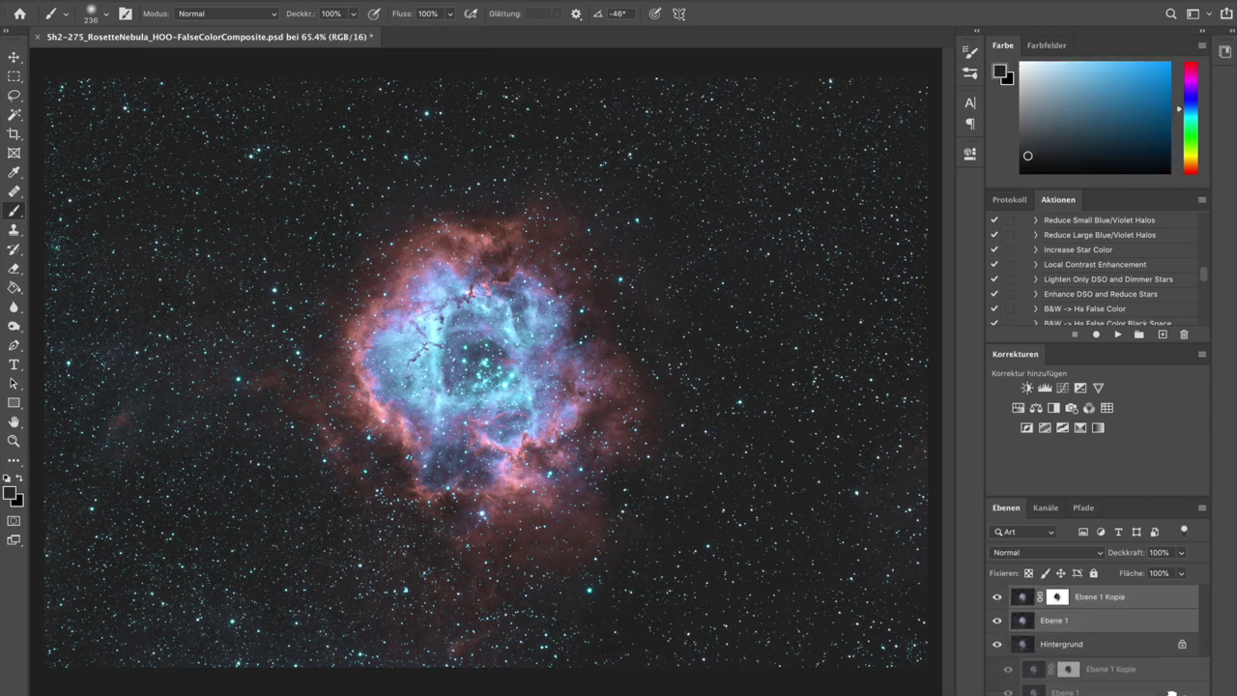
left_click(1202, 509)
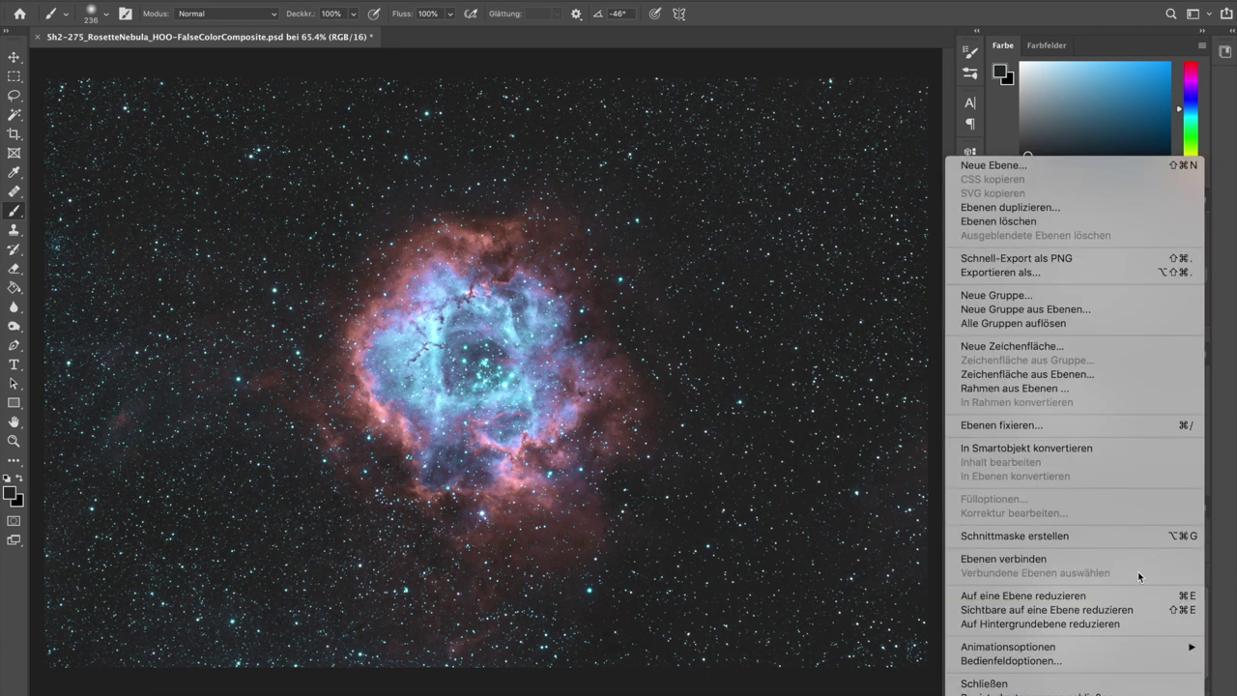
left_click(1067, 597)
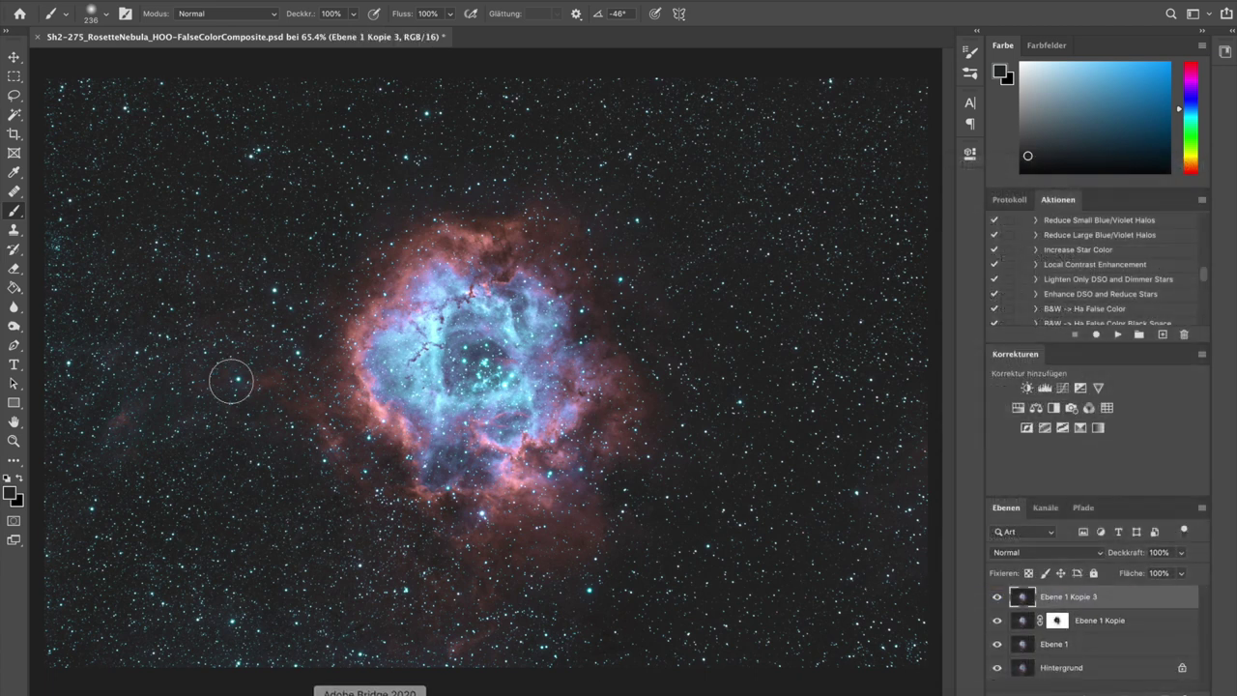
left_click_drag(998, 621, 1002, 669)
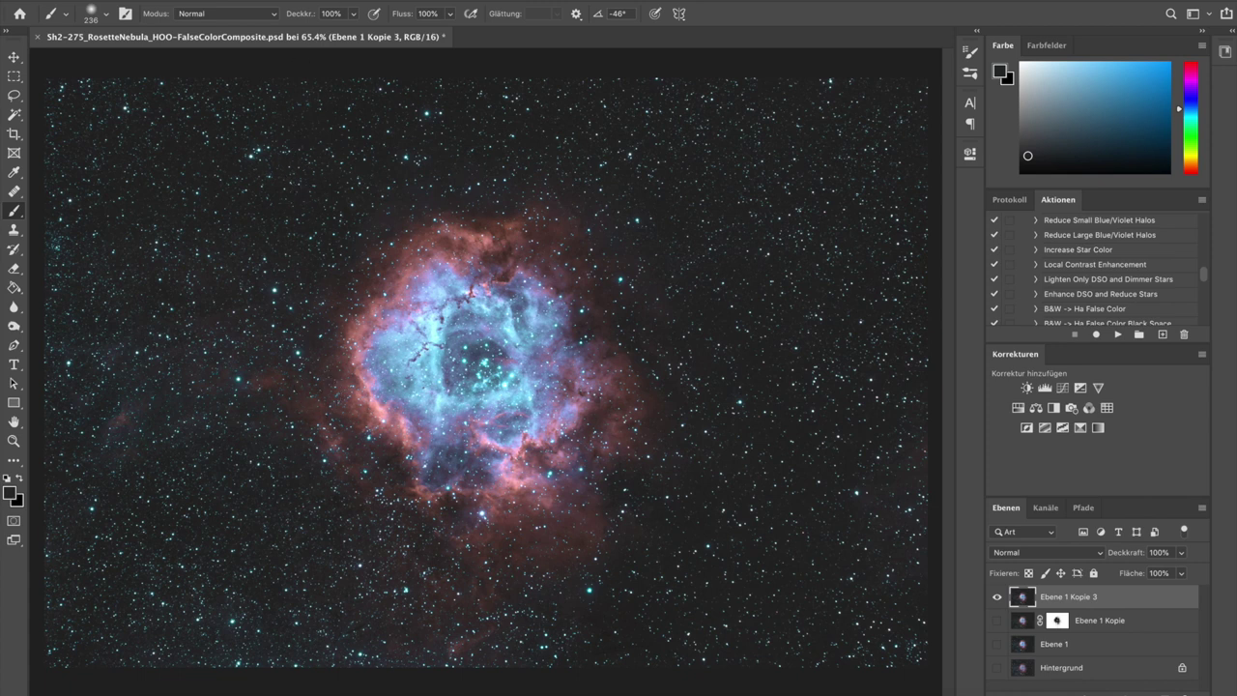
left_click(348, 2)
mouse_move(427, 200)
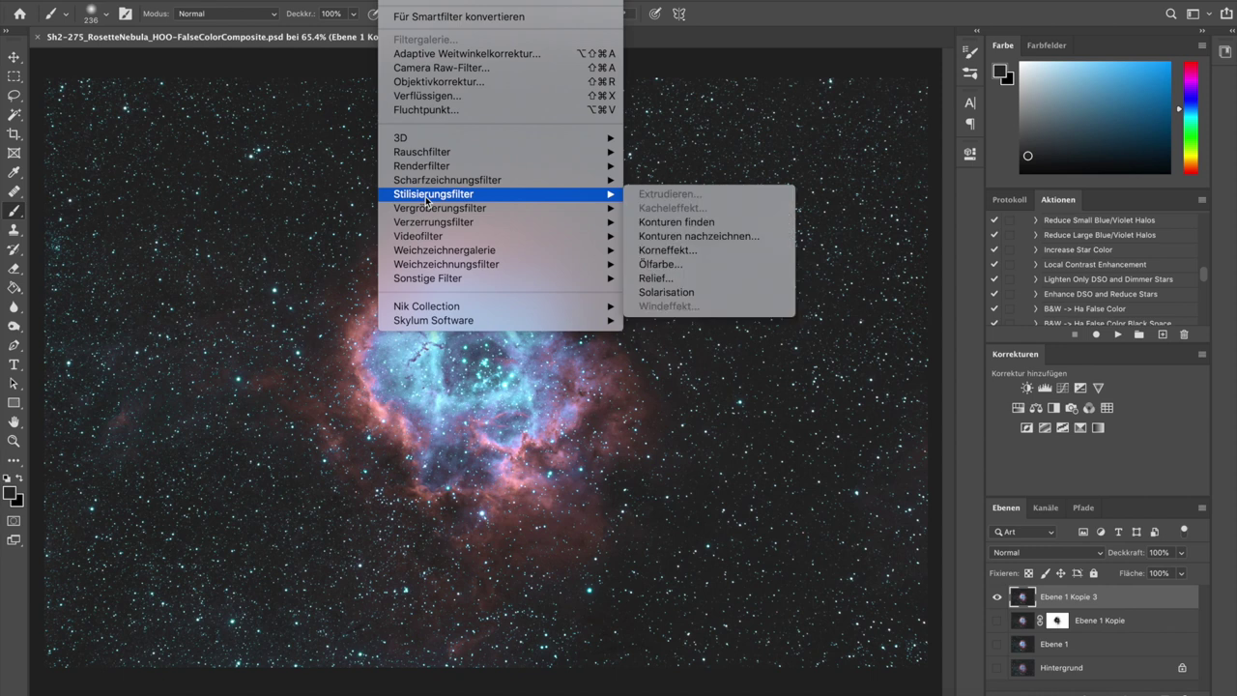
mouse_move(451, 311)
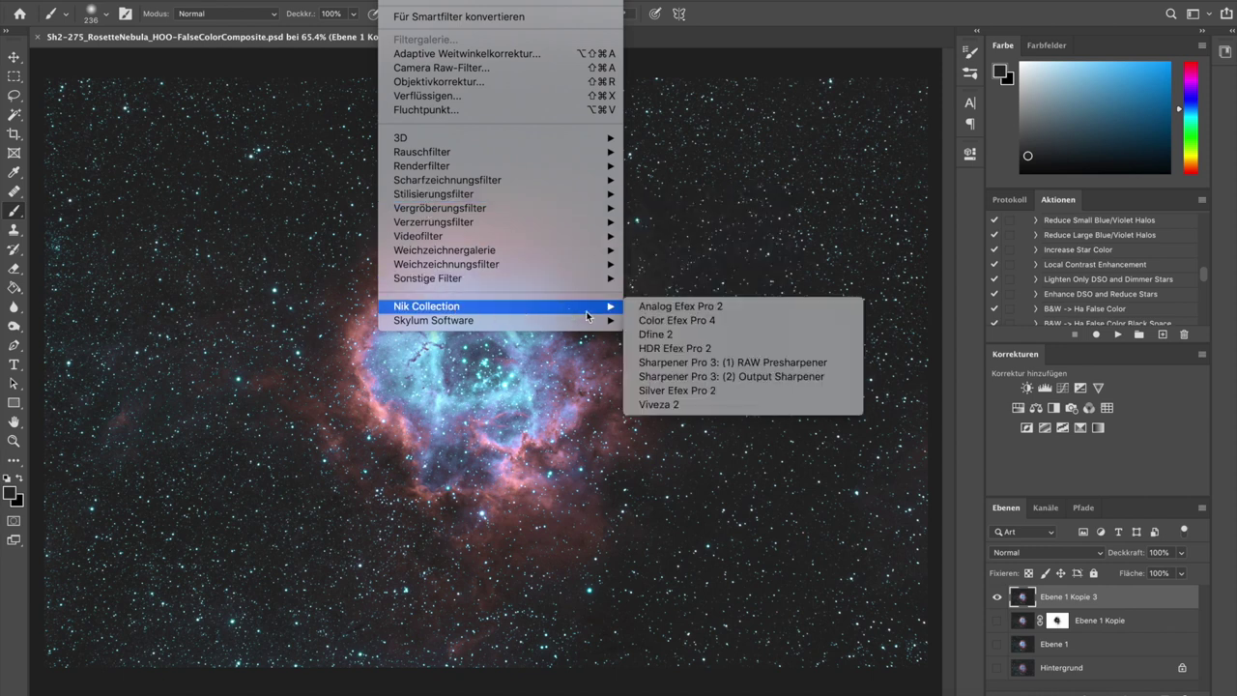
left_click(678, 336)
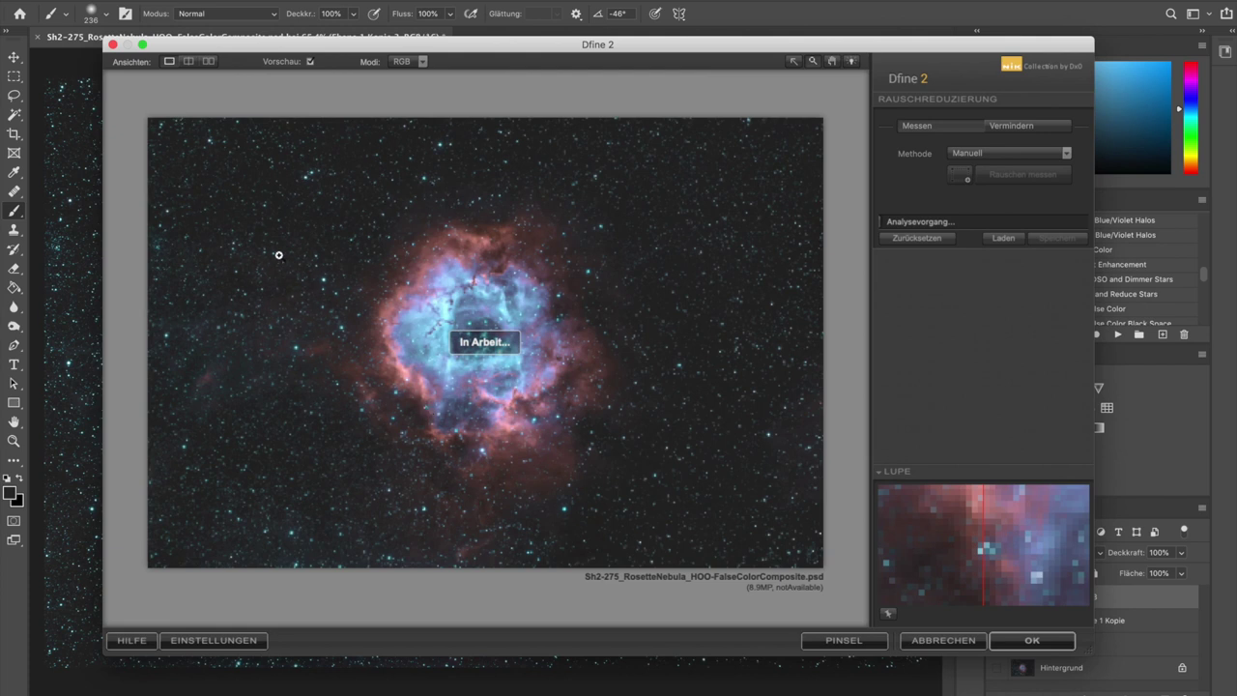
left_click(113, 45)
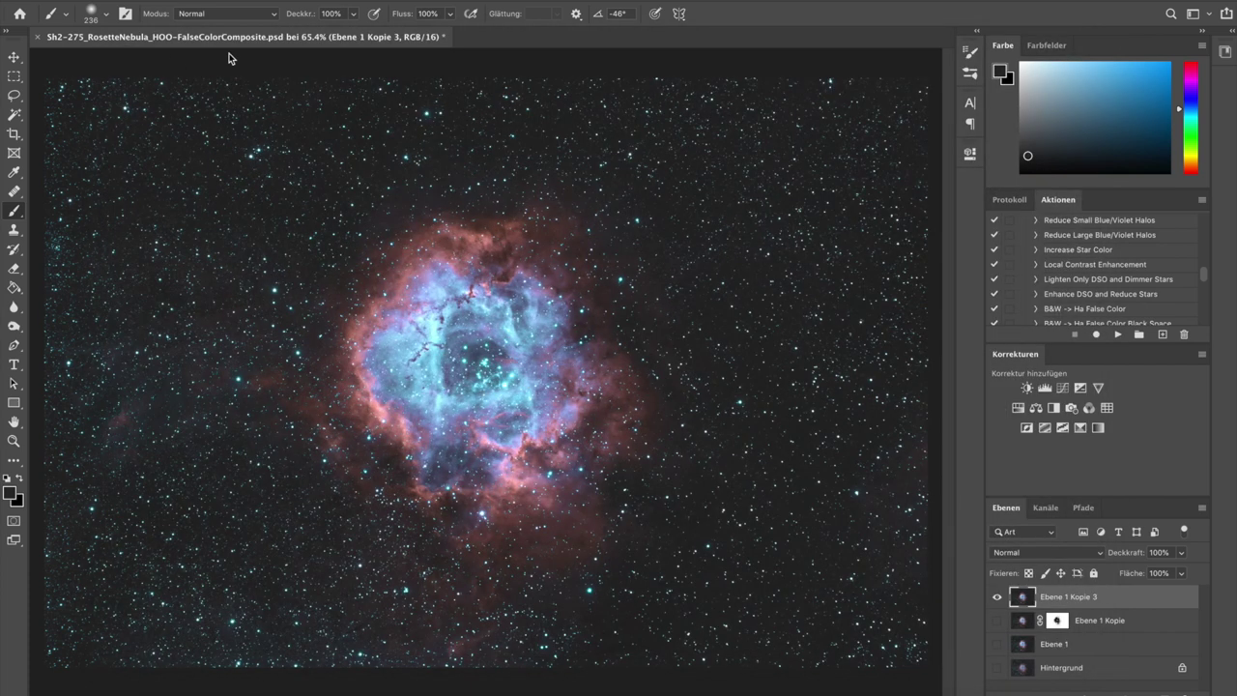
Apply the Detail Extractor filter from Color Efex Pro 4 to the merged top layer.
left_click(353, 0)
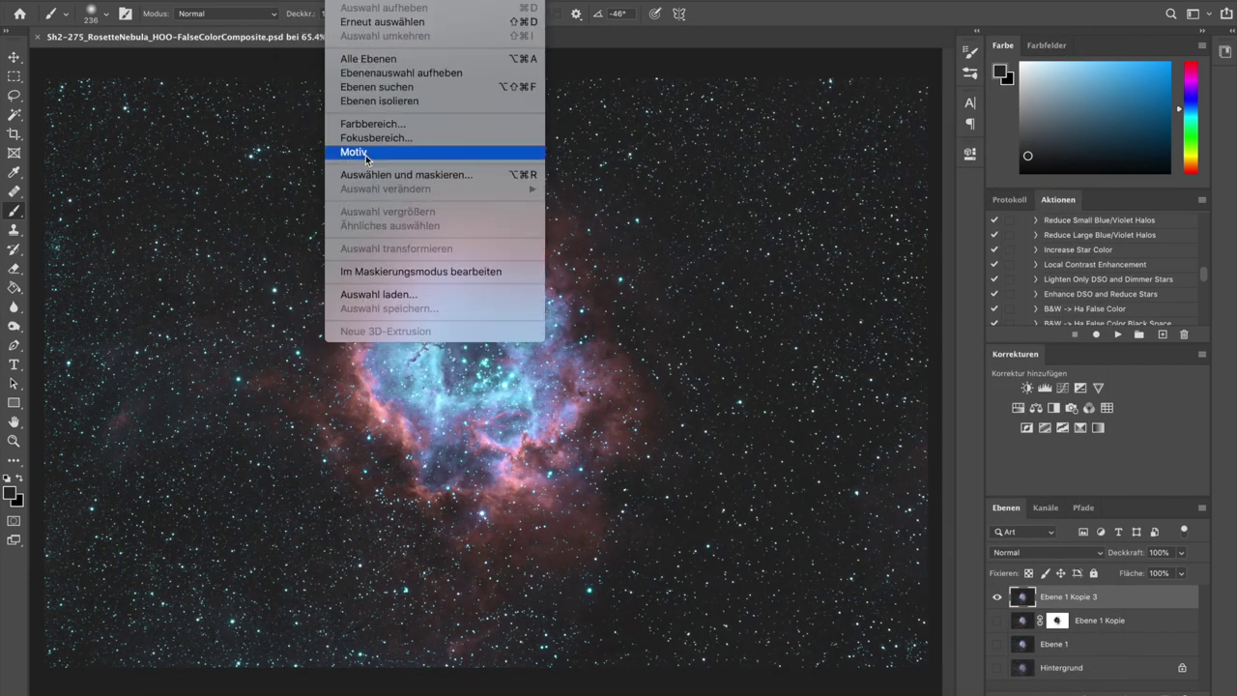
mouse_move(432, 309)
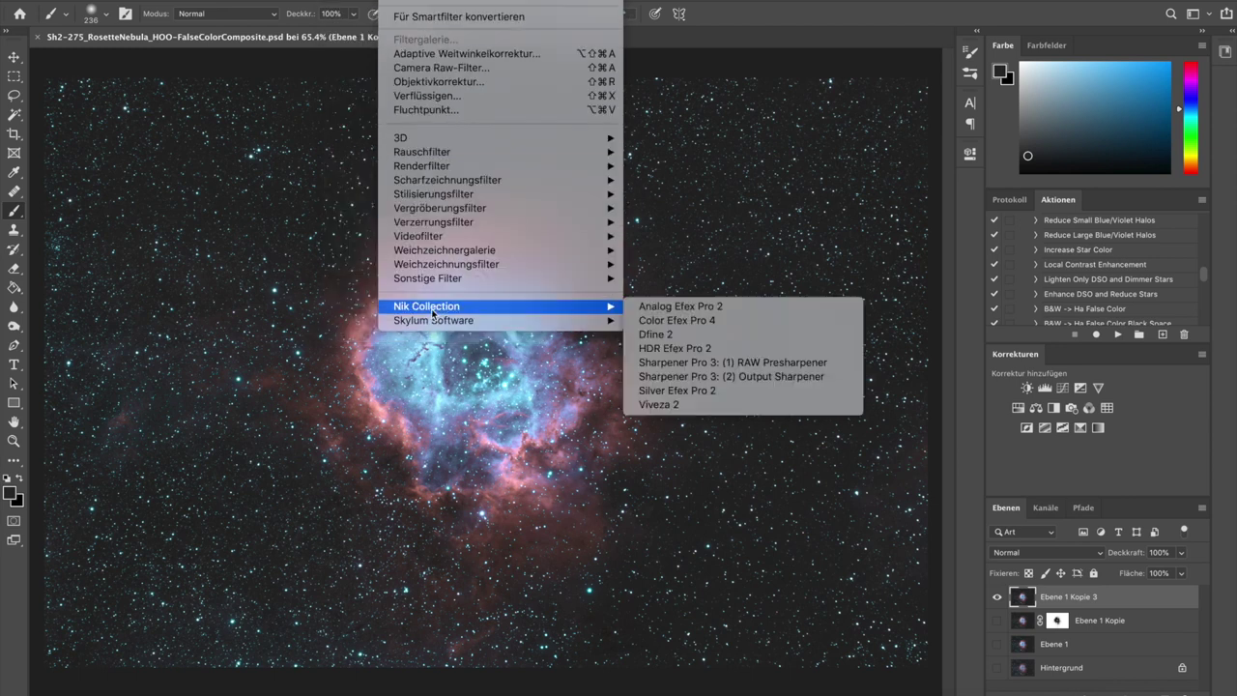
left_click(679, 323)
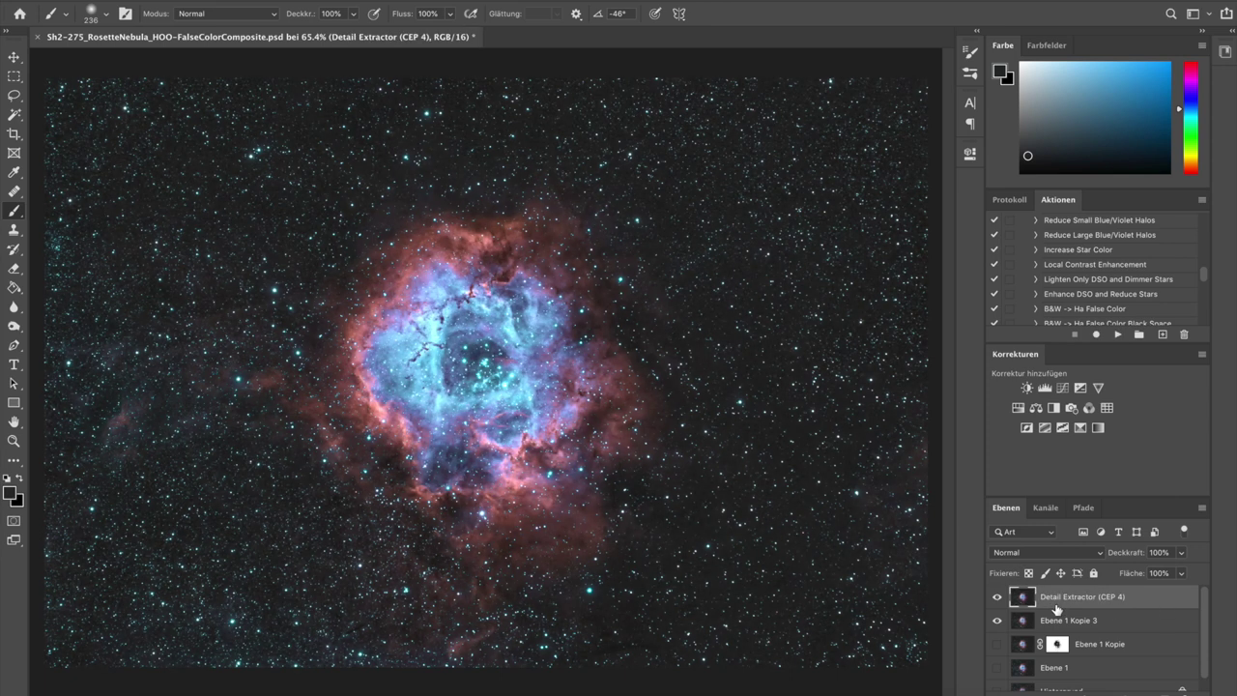
Compare the nebula detail with the Detail Extractor (CEP 4) layer hidden and shown.
left_click(997, 598)
left_click(996, 600)
left_click(997, 599)
left_click(997, 599)
Mask the Detail Extractor (CEP 4) layer with an inverted Farbbereich selection of the nebula and stars at a Toleranz of 84.
left_click(387, 0)
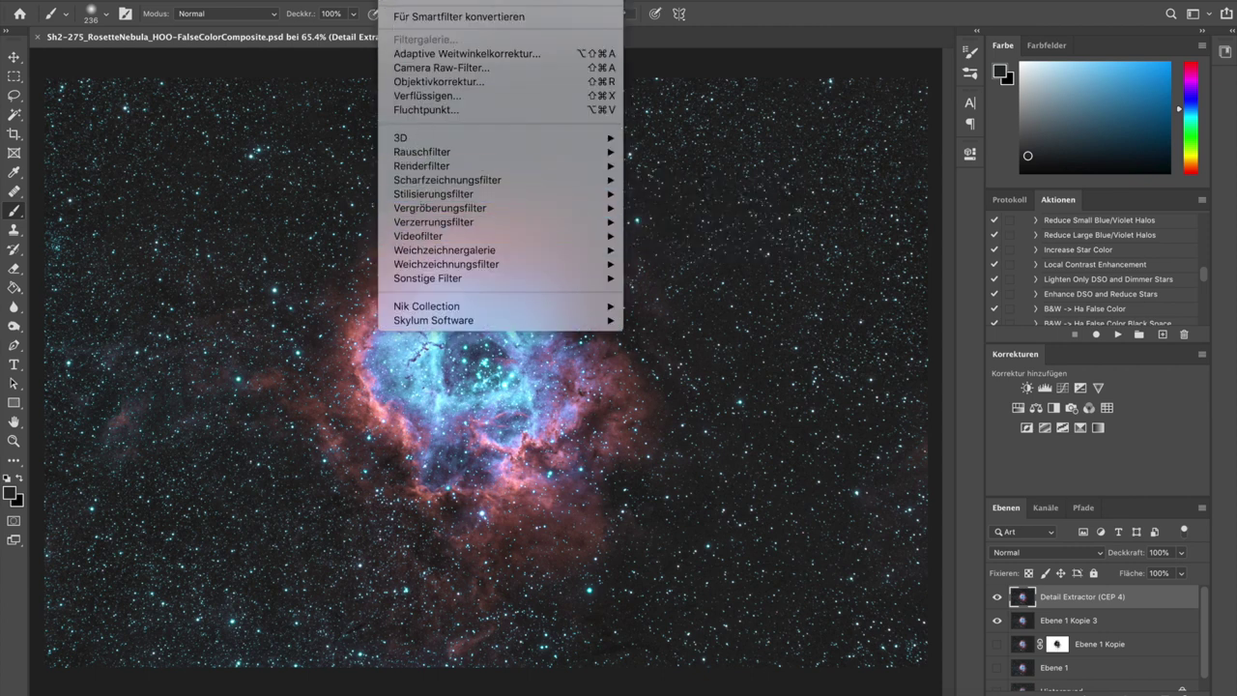
mouse_move(340, 0)
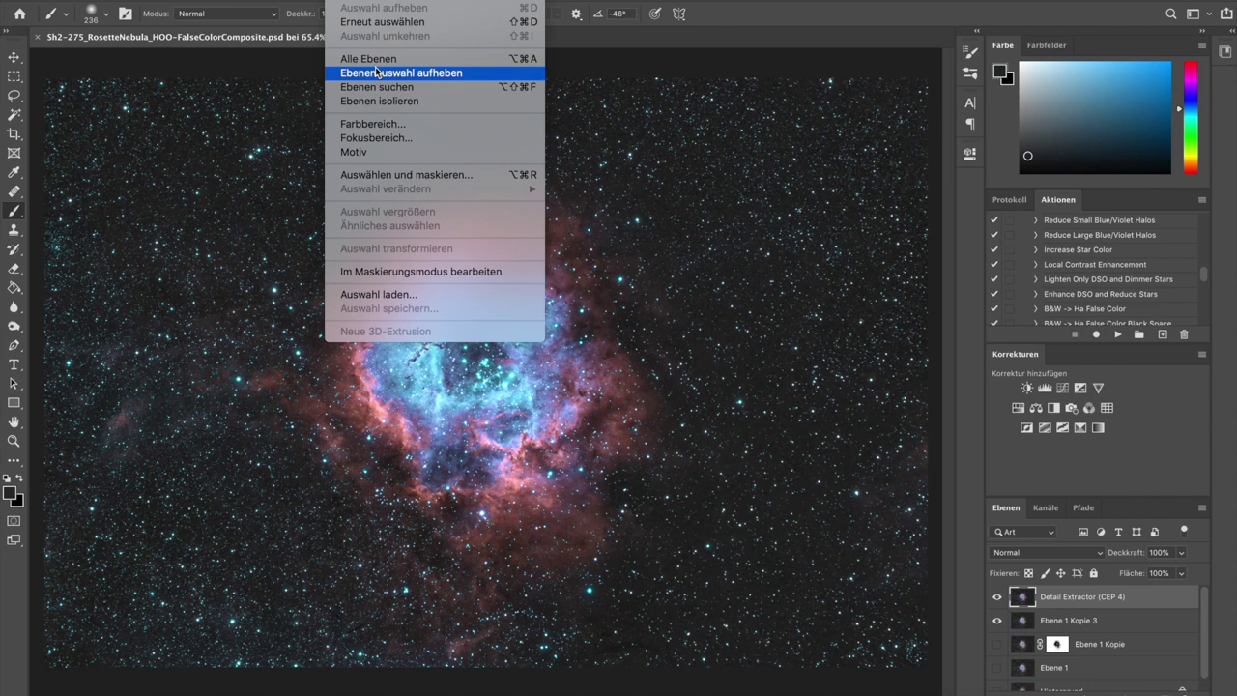
left_click(372, 124)
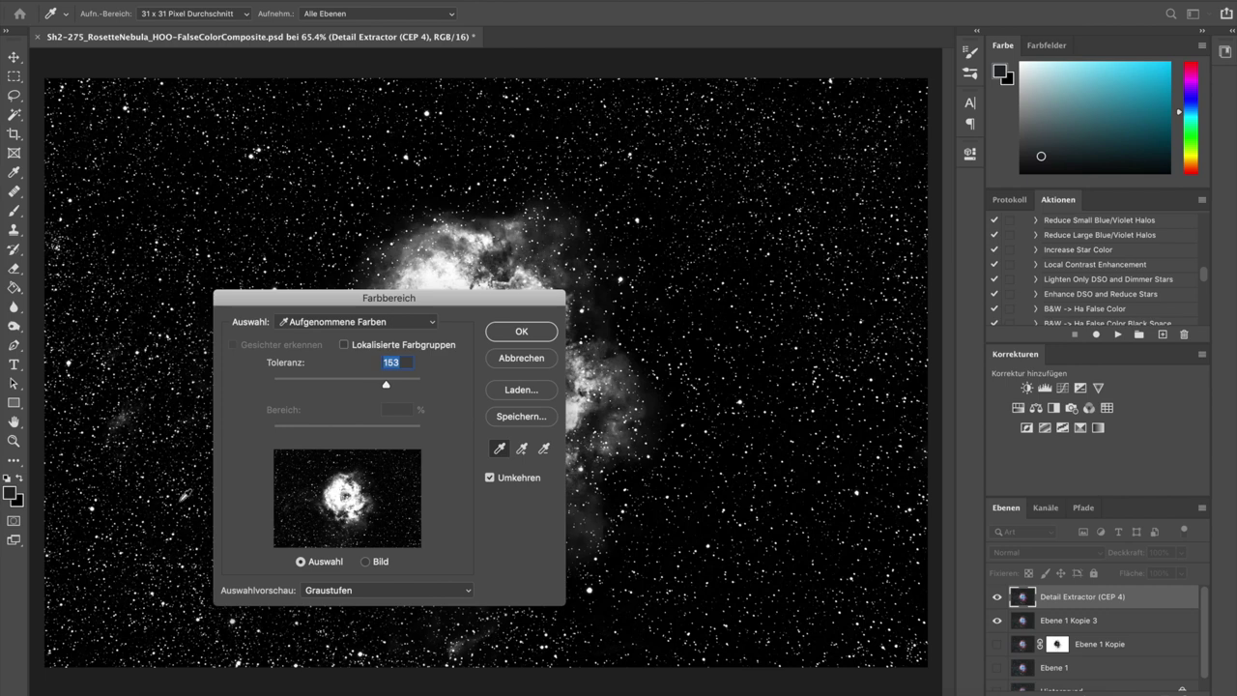
left_click_drag(337, 292, 676, 167)
left_click_drag(727, 259, 681, 261)
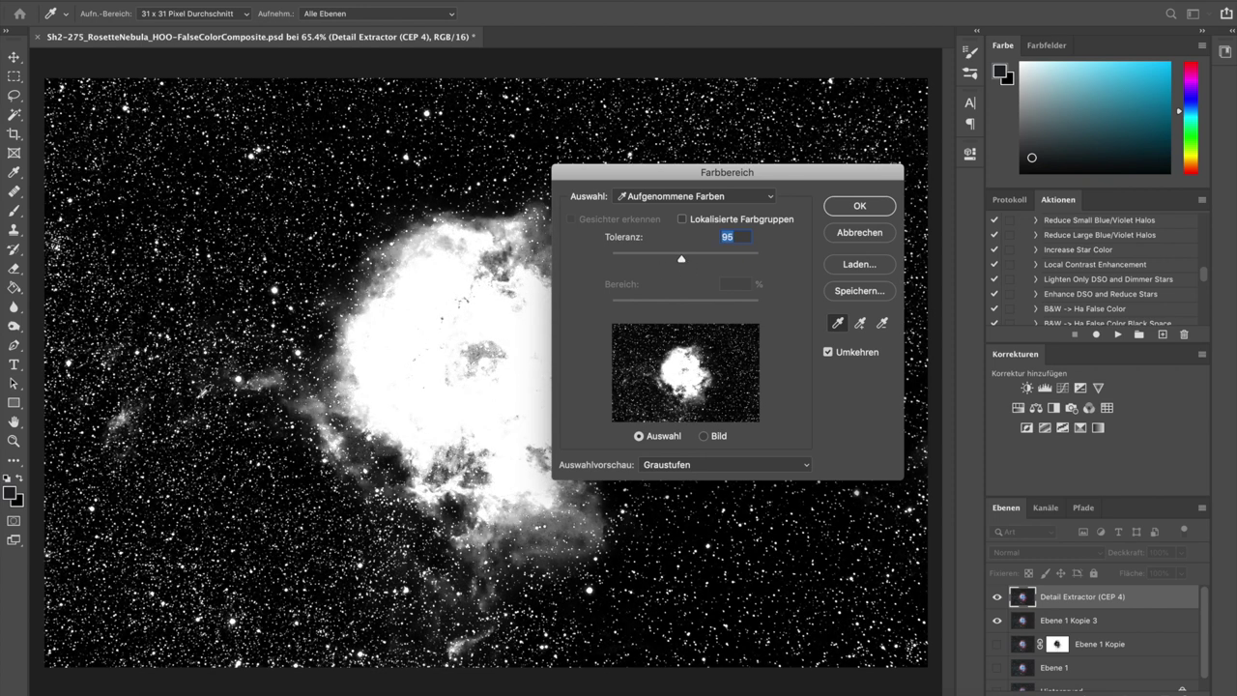
left_click_drag(682, 263, 674, 264)
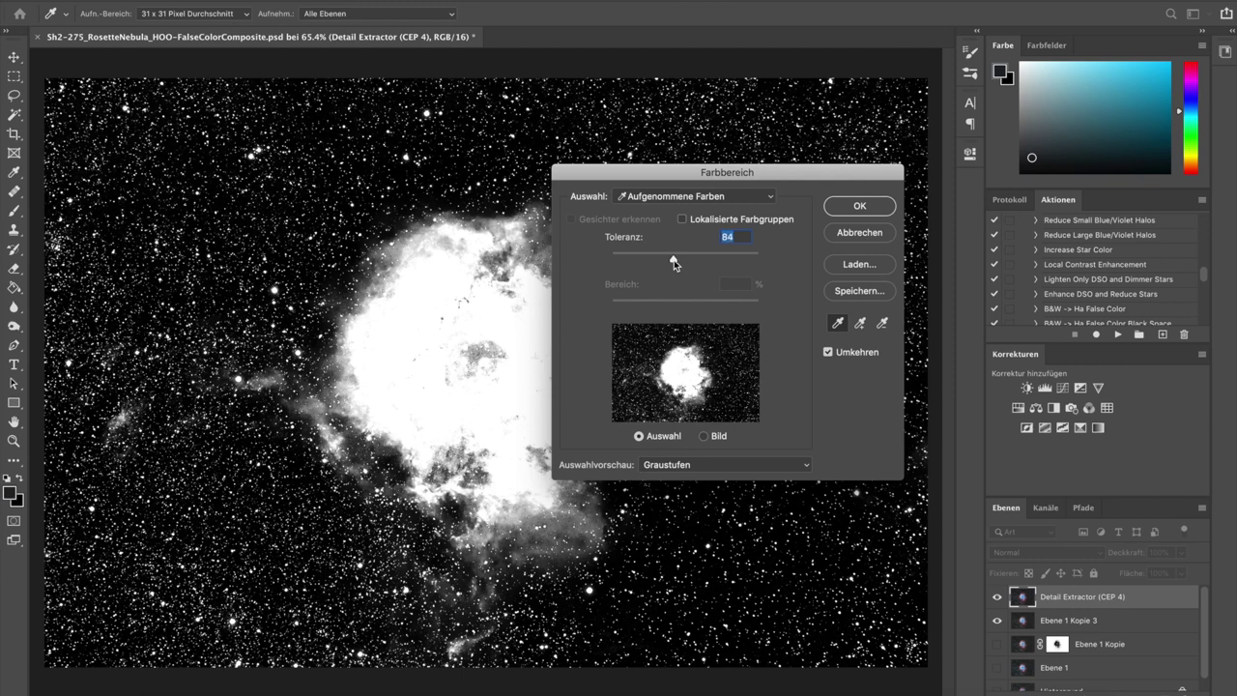
left_click(860, 207)
key("b")
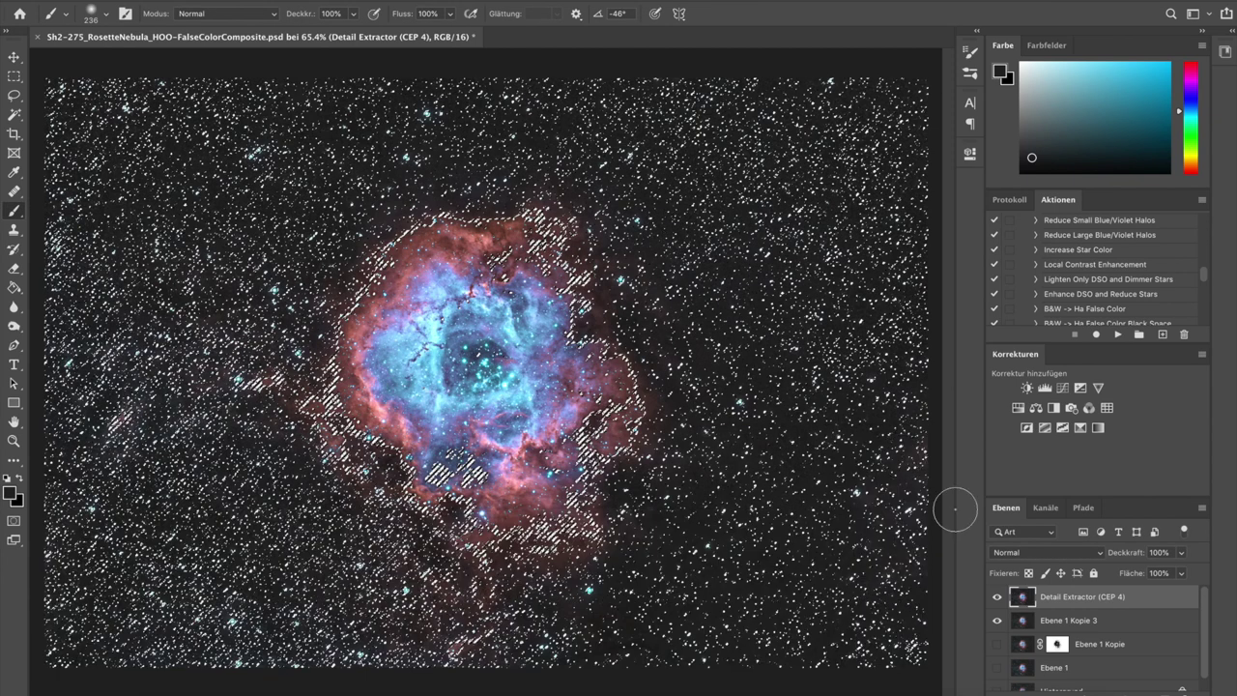
left_click(1107, 688)
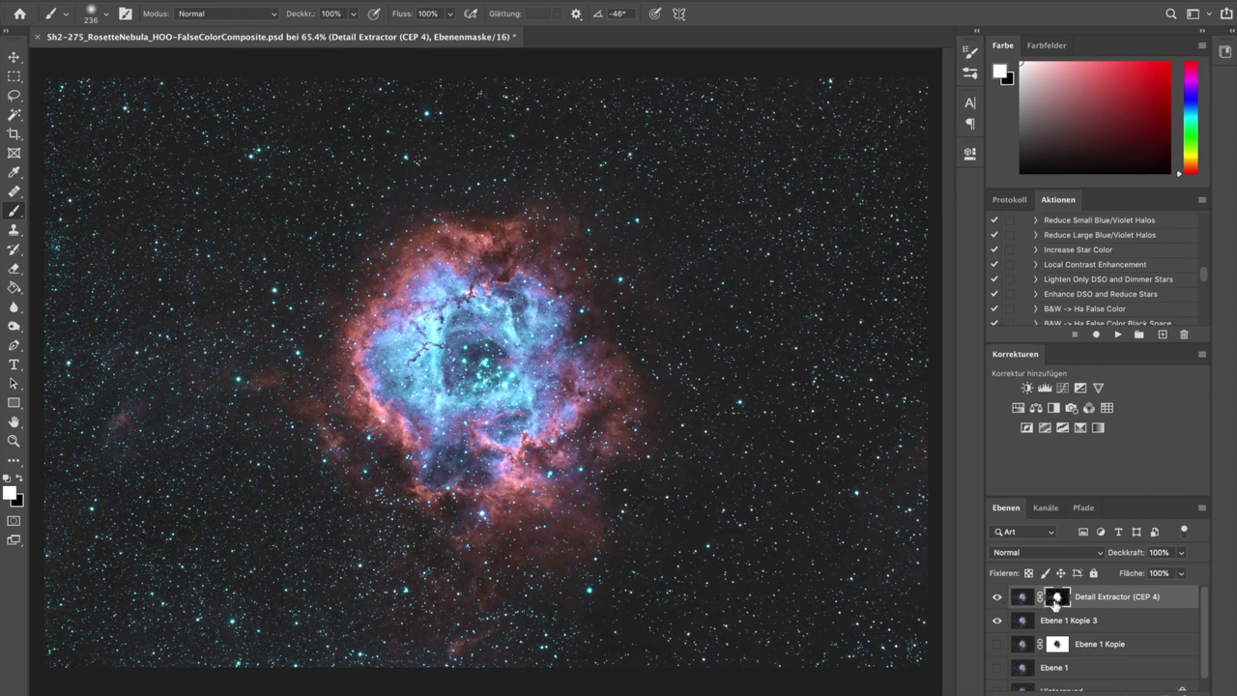
Blur the Detail Extractor (CEP 4) layer mask with a 3.5-pixel Gaussian Blur and paint the dark patches in the nebula's core white.
left_click(1056, 602, "alt")
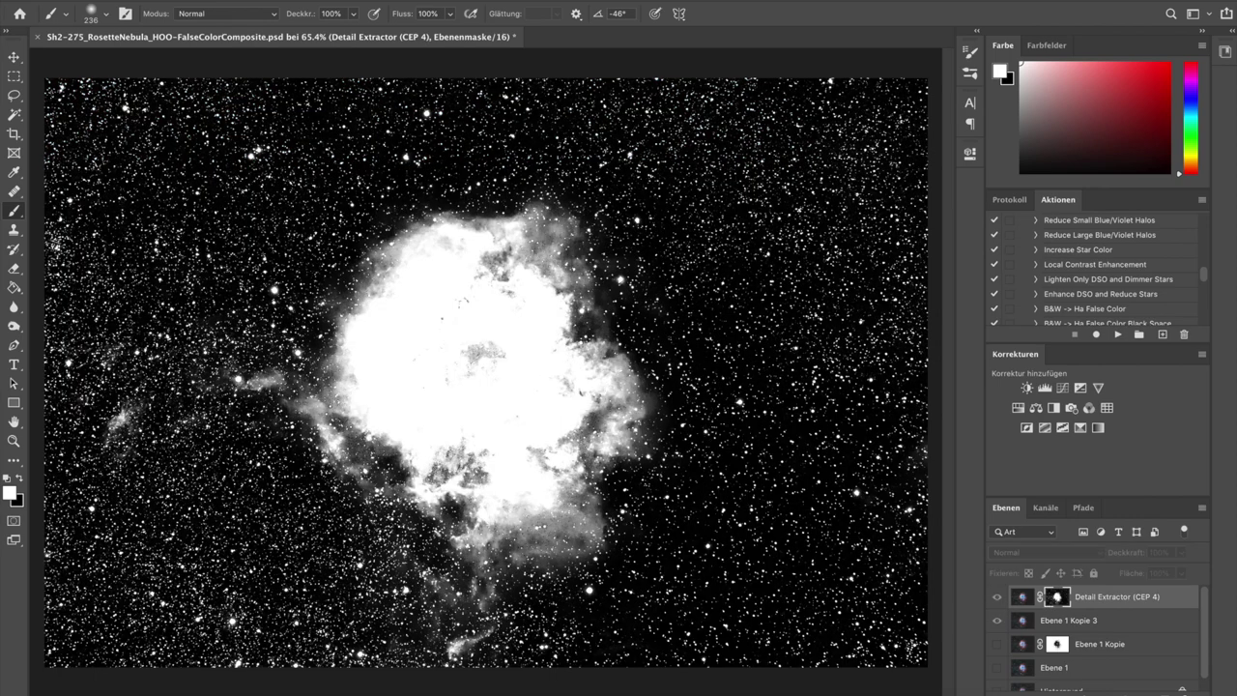
left_click(396, 2)
mouse_move(437, 268)
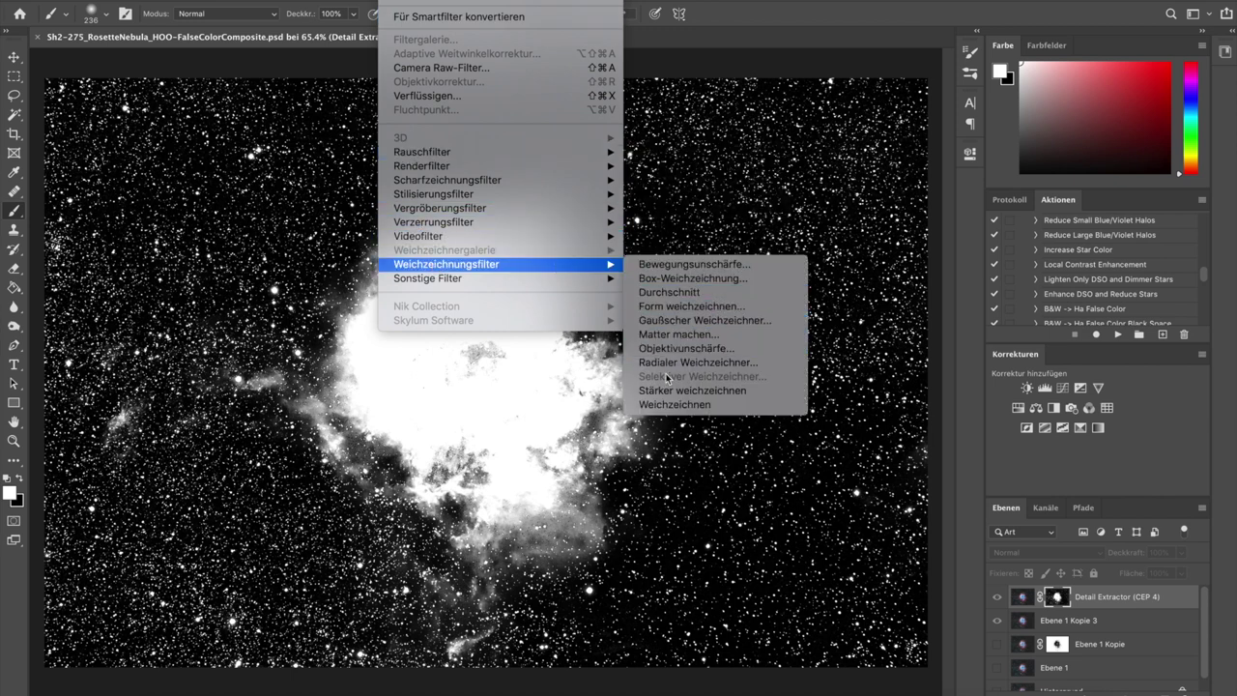
left_click(674, 323)
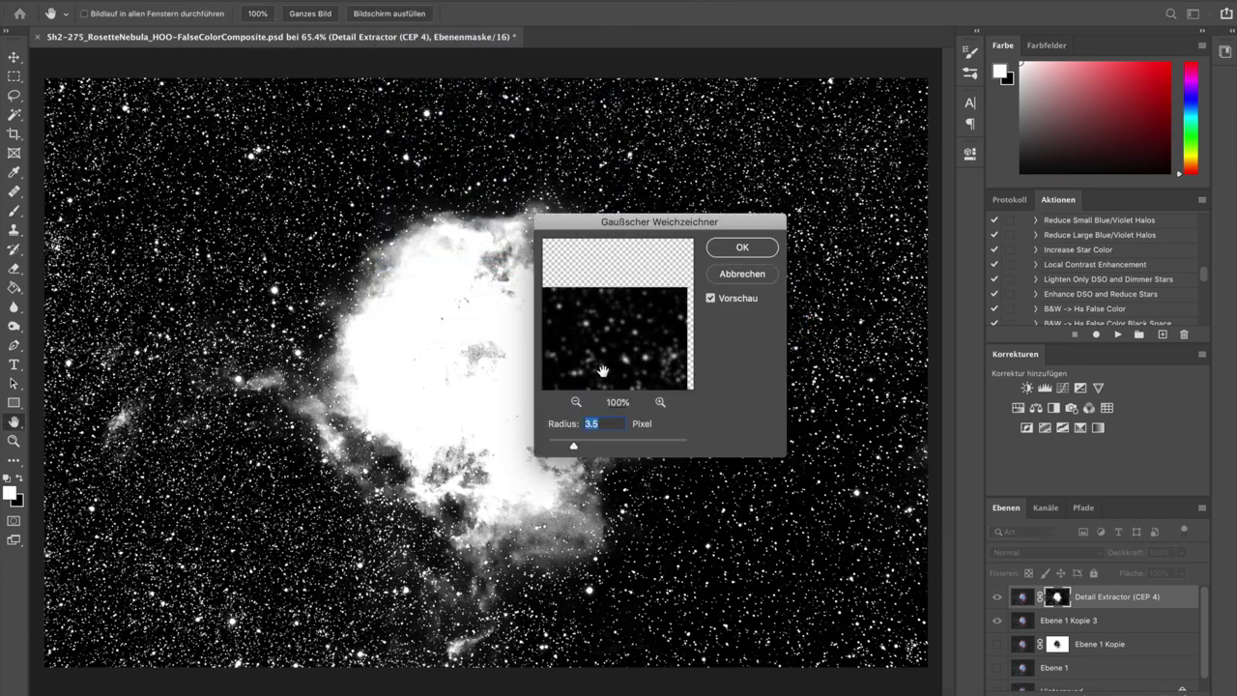
left_click(739, 248)
key("b")
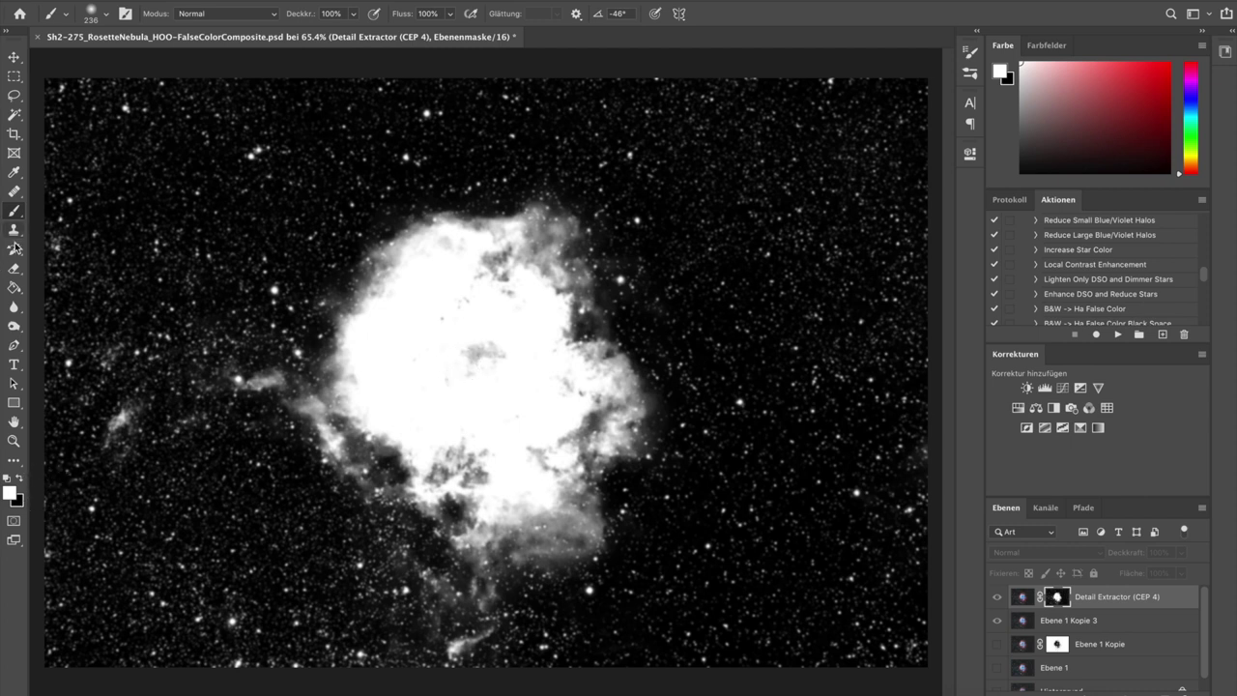
mouse_move(492, 351)
left_mouse_down()
mouse_move(459, 358)
mouse_move(474, 377)
mouse_move(431, 370)
mouse_move(458, 295)
mouse_move(456, 309)
mouse_move(489, 306)
mouse_move(569, 402)
mouse_move(484, 431)
left_mouse_up()
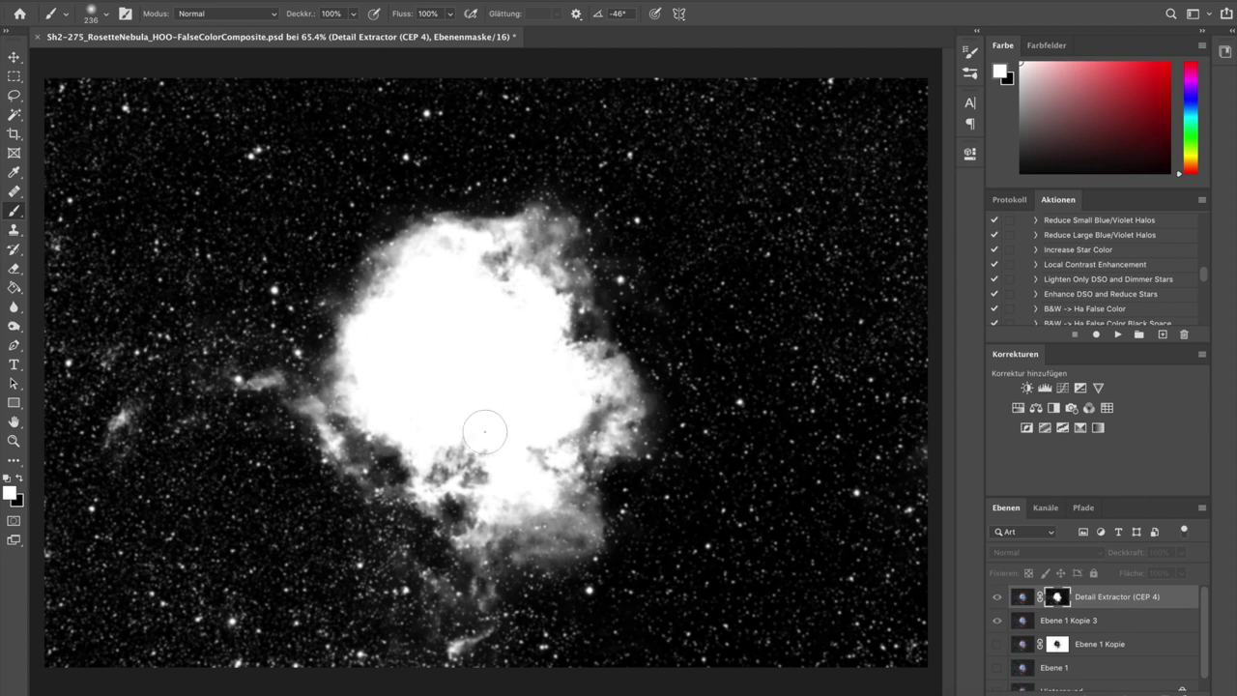
Compare the image with the masked Detail Extractor (CEP 4) layer hidden and shown.
left_click(1021, 598)
left_click(998, 600)
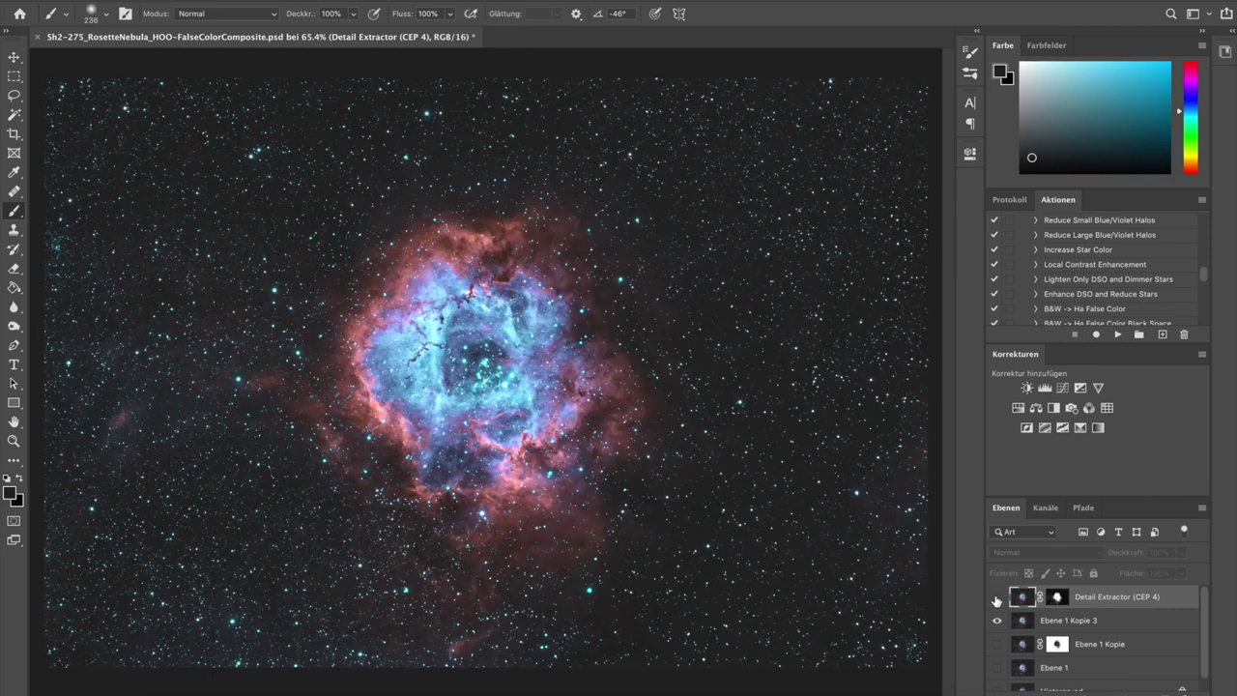
left_click(997, 600)
left_click(998, 599)
left_click(997, 600)
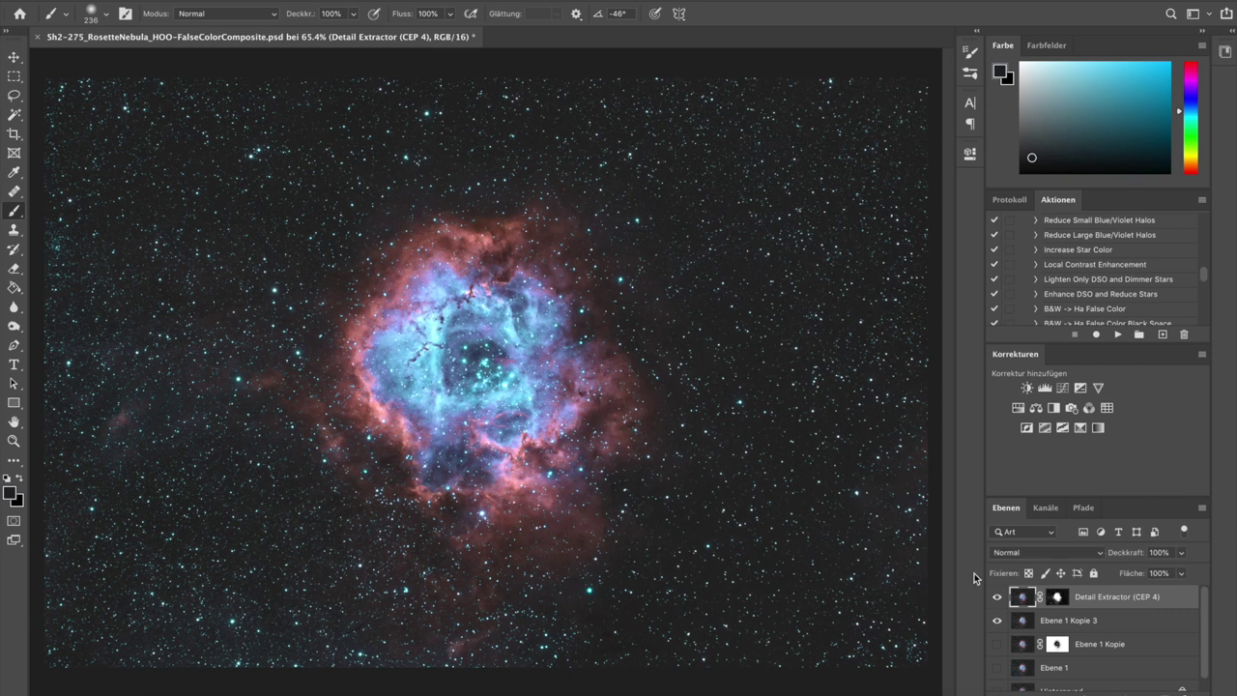
Set the Detail Extractor (CEP 4) layer's opacity to 80% and check its effect by hiding and showing it.
left_click(1183, 554)
left_click_drag(1182, 569, 1170, 575)
left_click(980, 600)
key("z")
key("ctrl+minus")
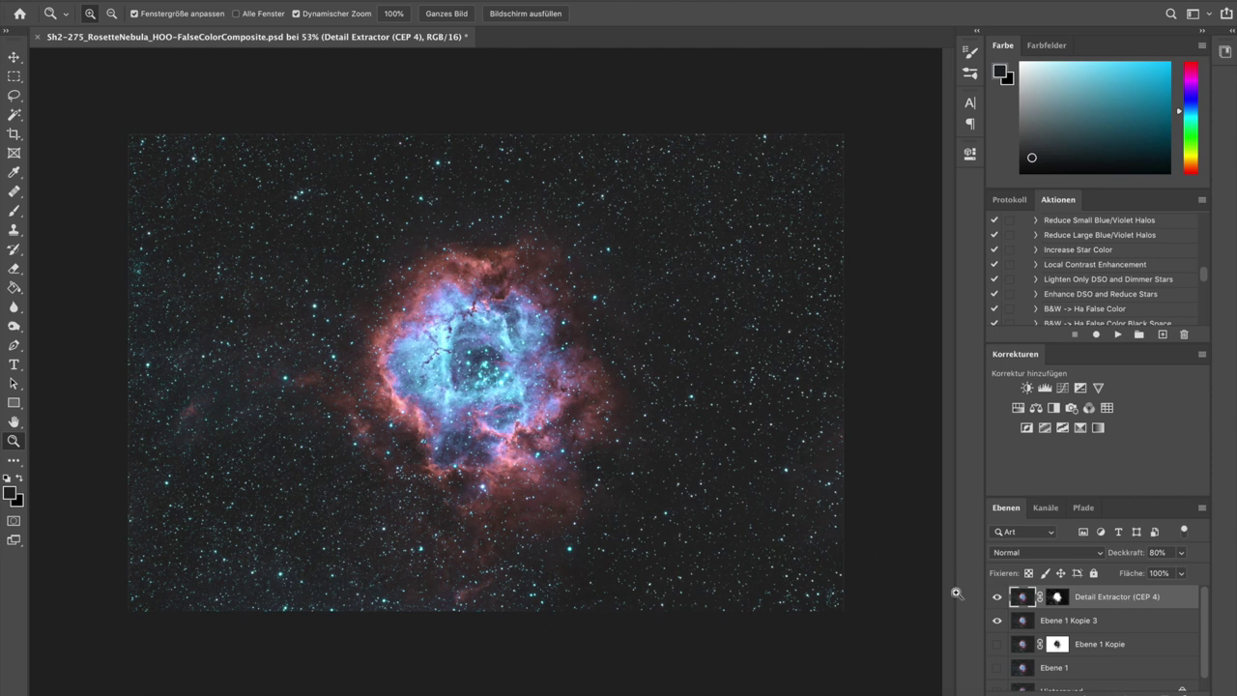
left_click(996, 597)
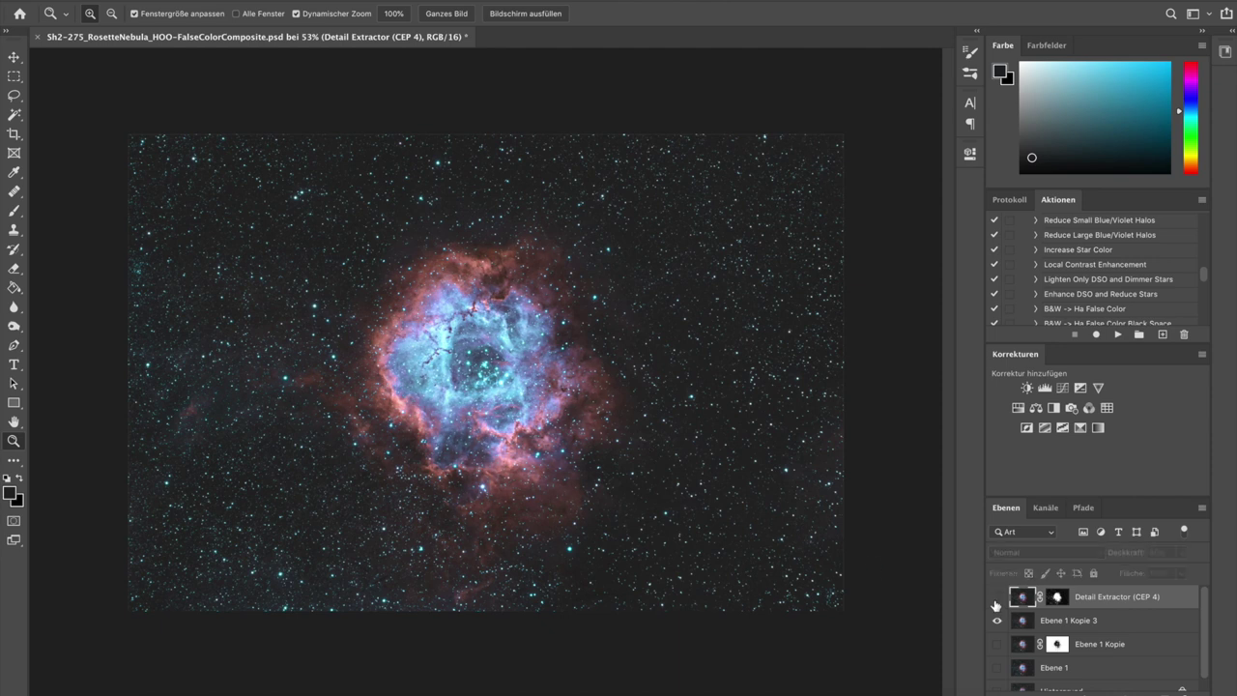
left_click(997, 599)
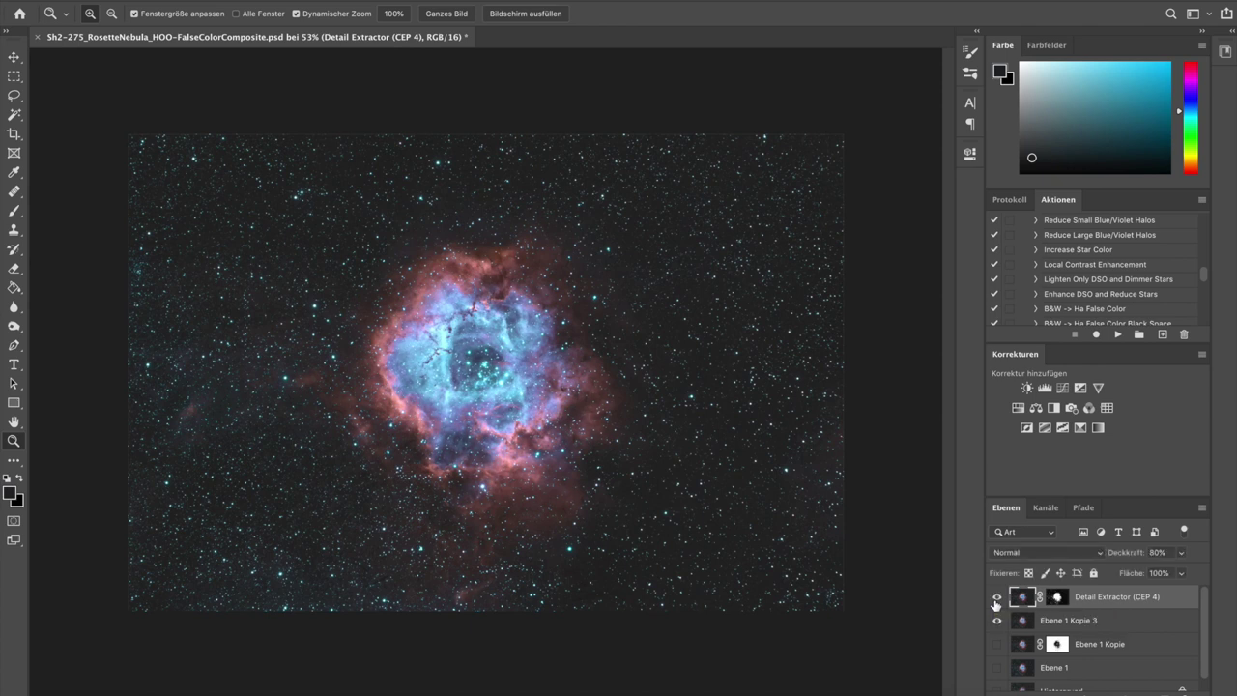
Merge duplicates of Detail Extractor (CEP 4) and Ebene 1 Kopie 3 into one new top layer and hide the two originals.
left_click(1064, 629, "shift")
left_click_drag(1063, 629, 1163, 690)
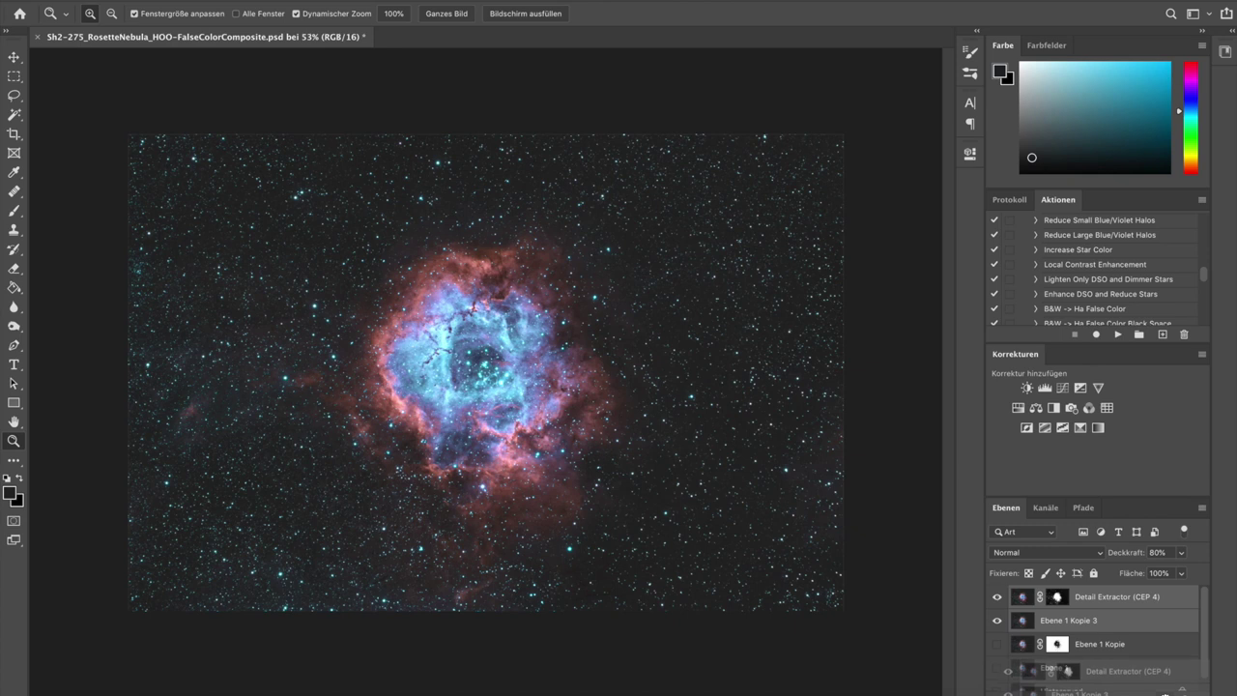
left_click(1202, 509)
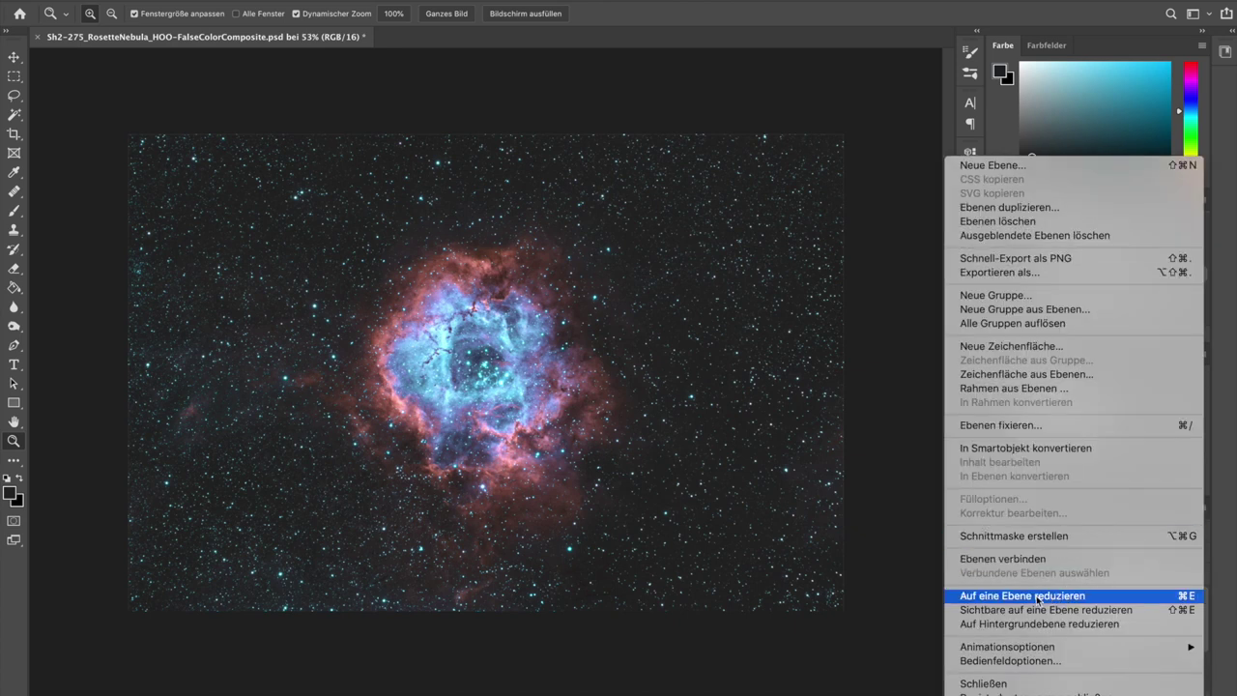
left_click(1037, 597)
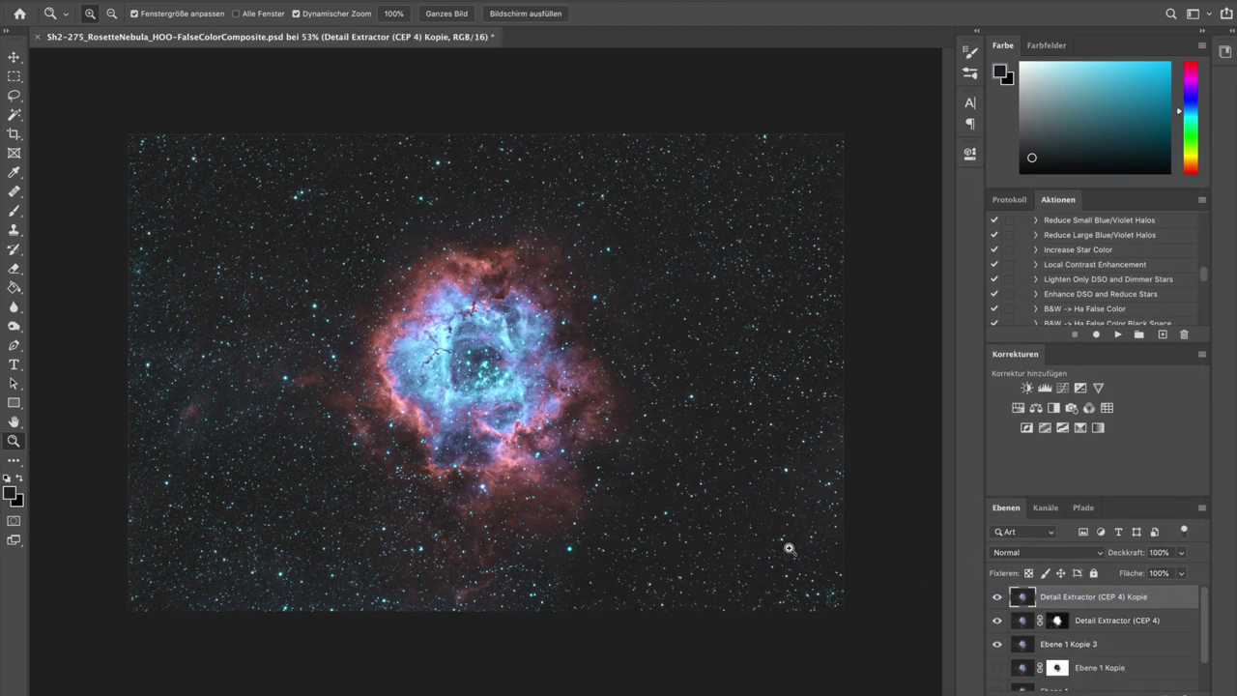
left_click(998, 621)
left_click(998, 645)
Duplicate the merged top layer and convert the image to Lab colour mode without merging the layers.
left_click_drag(1205, 279, 1209, 241)
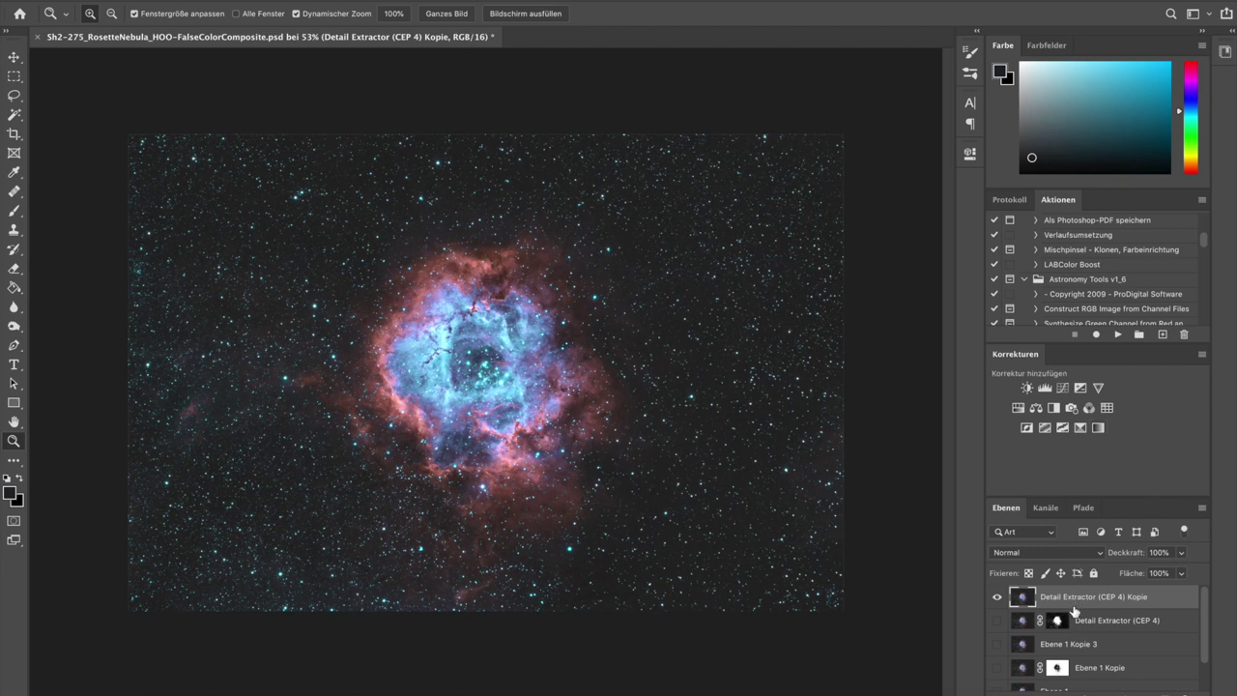
left_click_drag(1090, 604, 1146, 688)
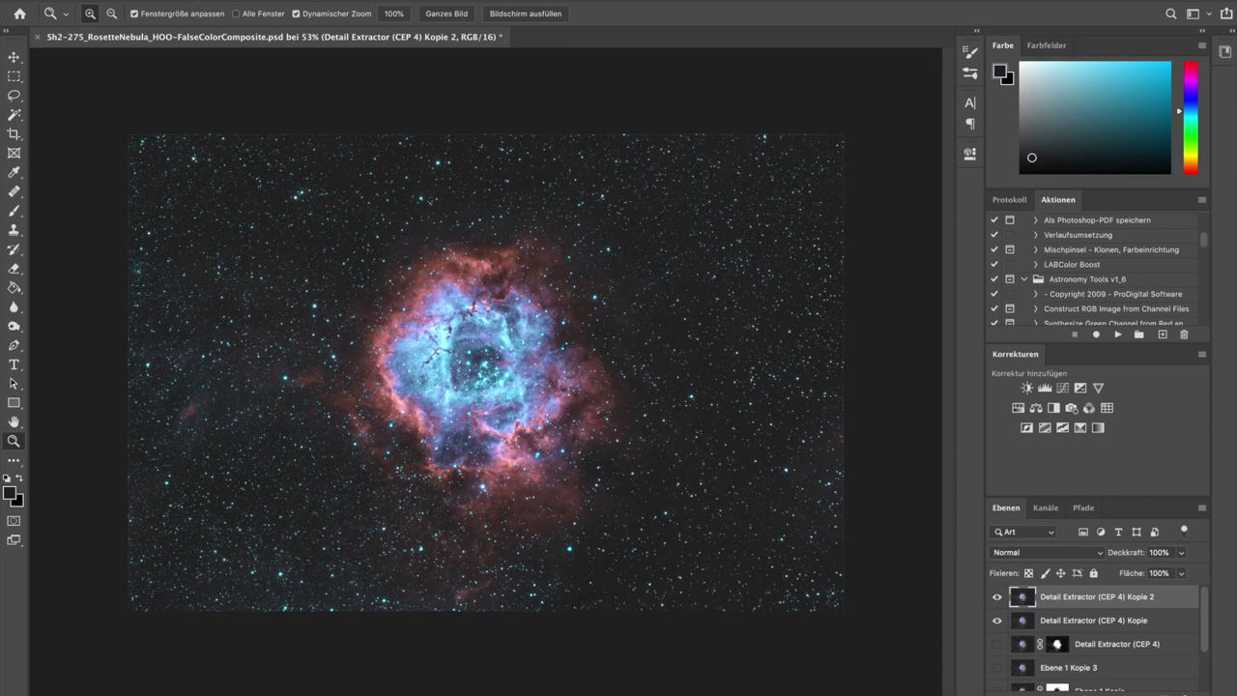
left_click(224, 0)
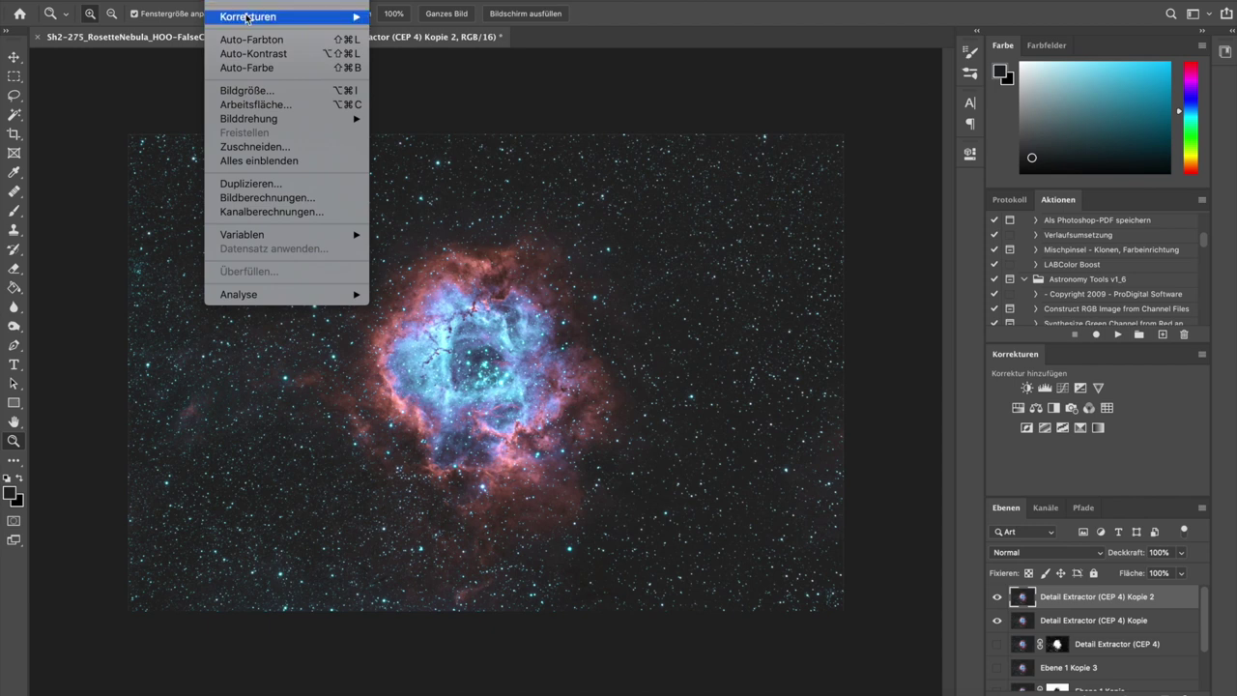
mouse_move(309, 3)
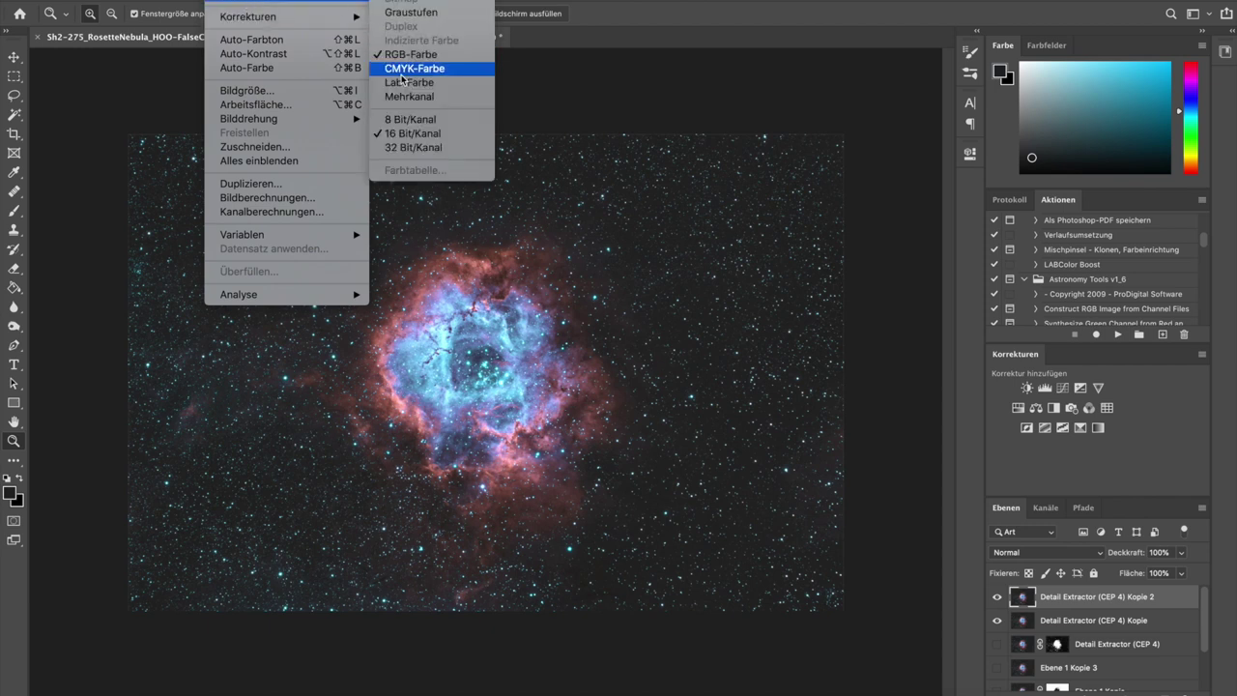
key("Escape")
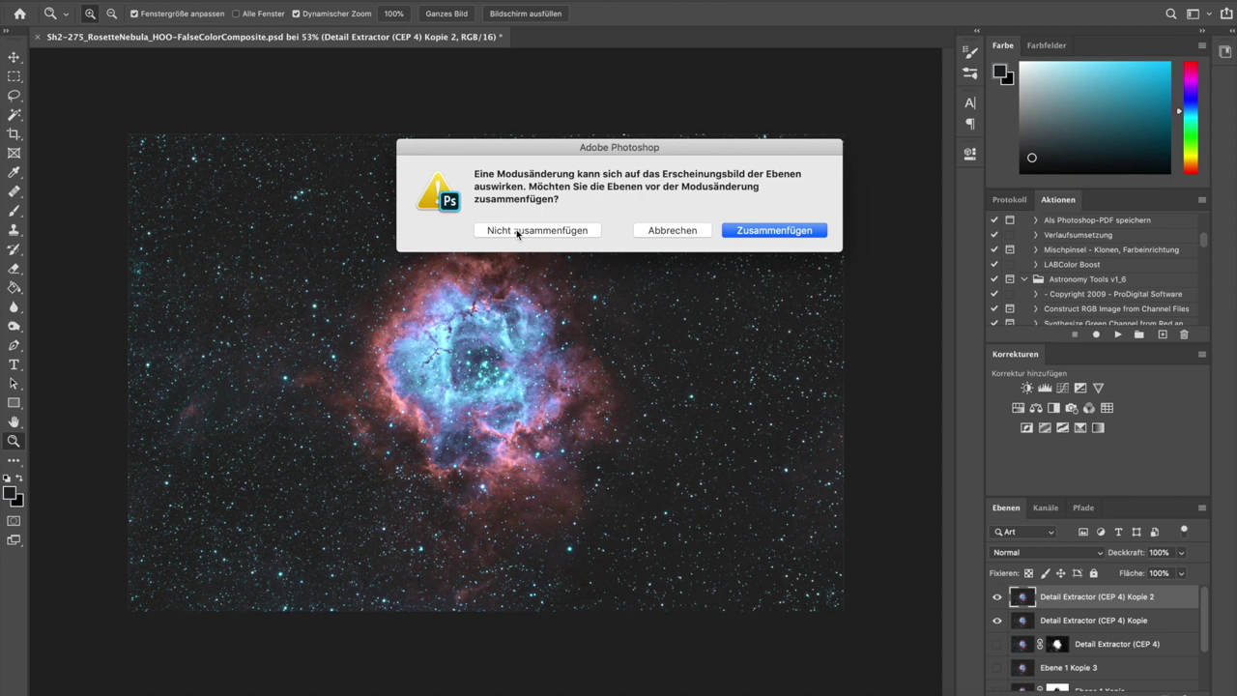
left_click(518, 230)
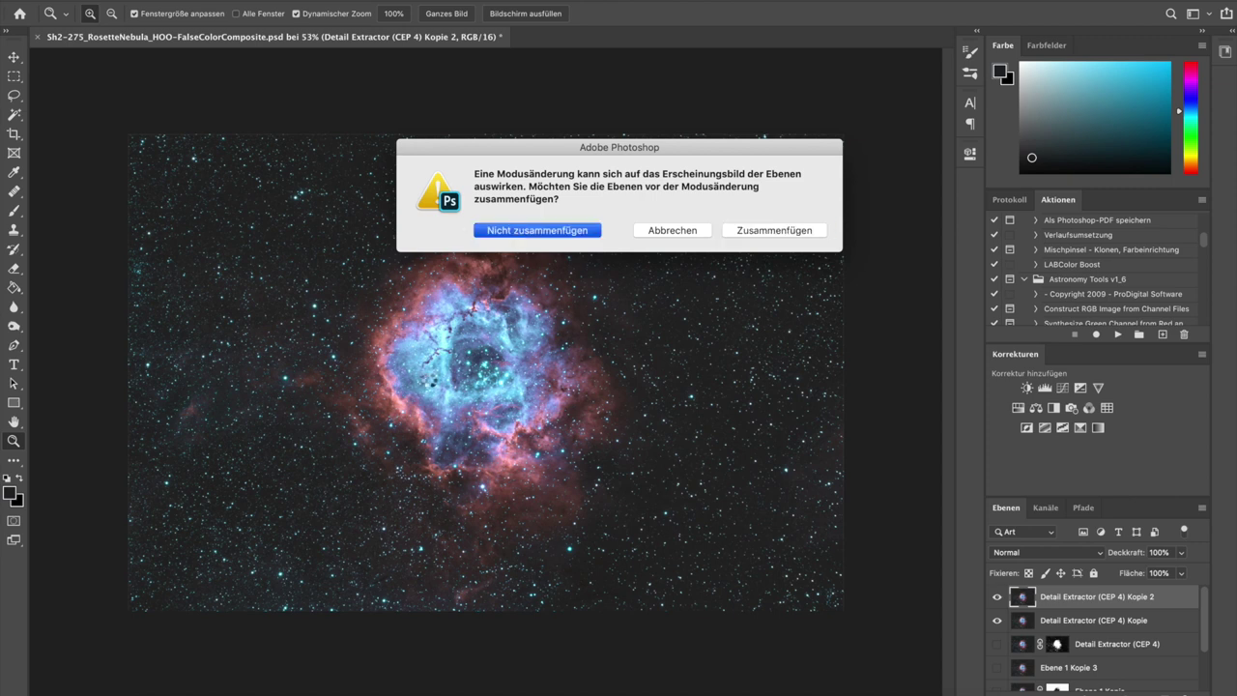
key("Return")
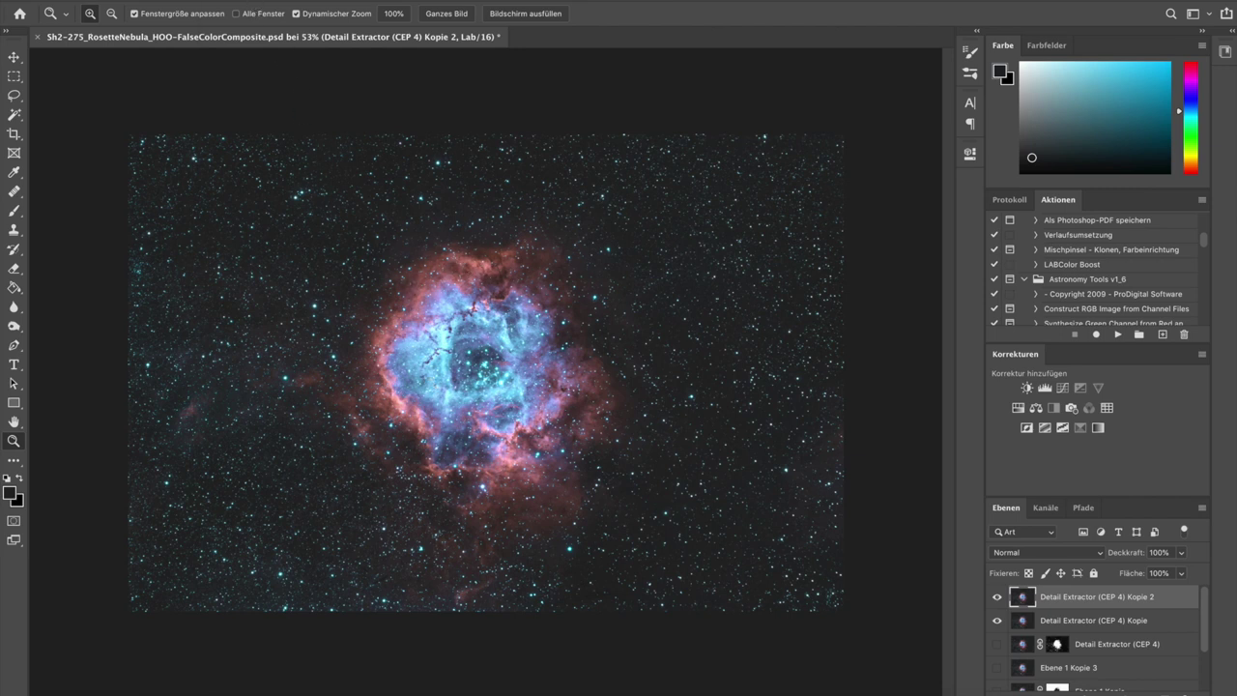
Start a Curves adjustment on the duplicated layer and anchor the a channel's midpoint at input 0, output 0.
left_click(220, 0)
mouse_move(290, 17)
left_click(404, 45)
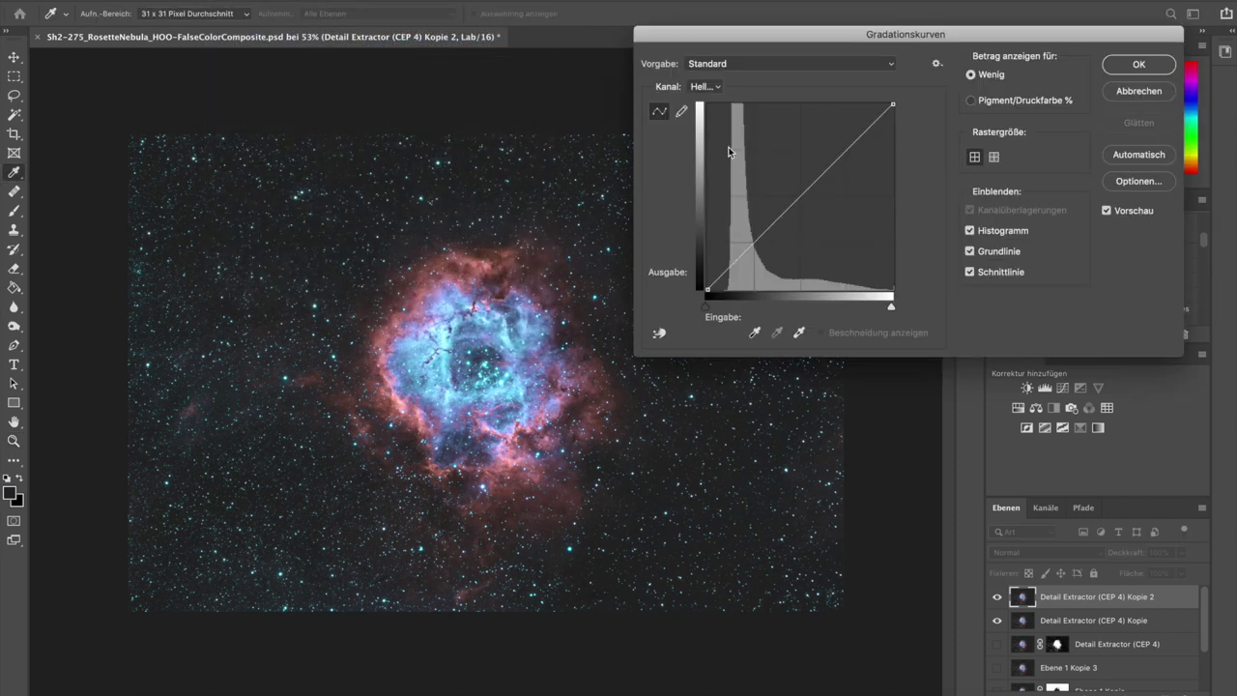
left_click_drag(780, 41, 709, 48)
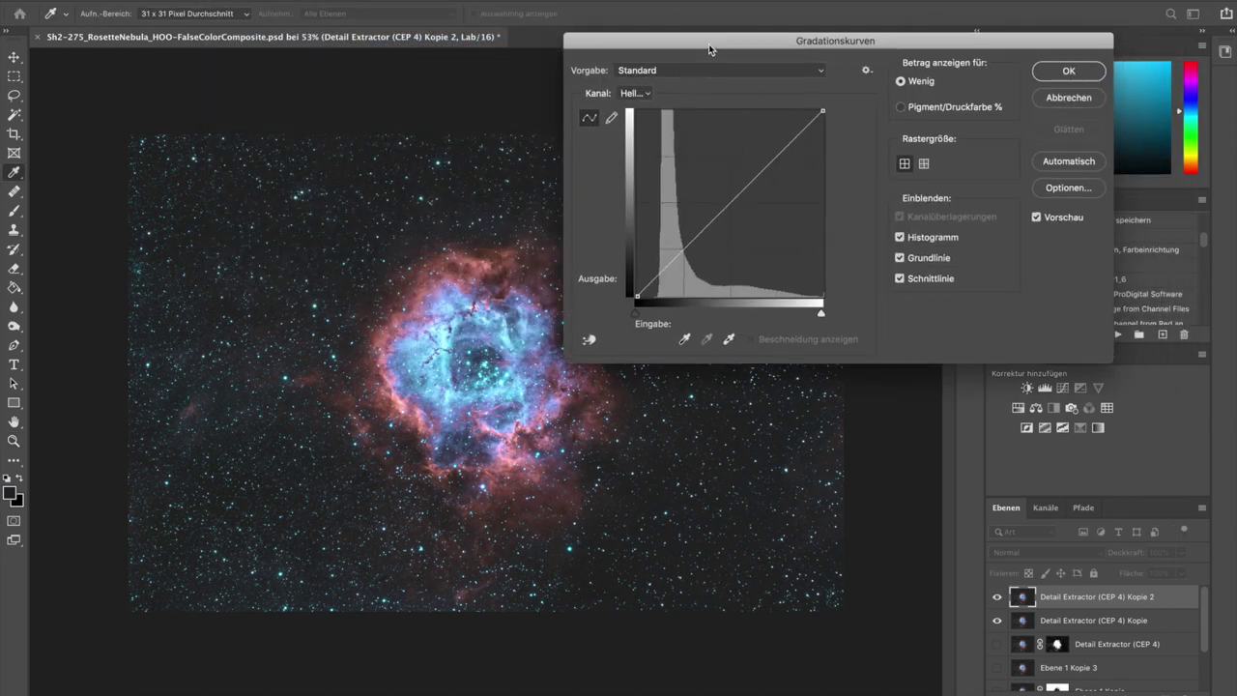
left_click(649, 94)
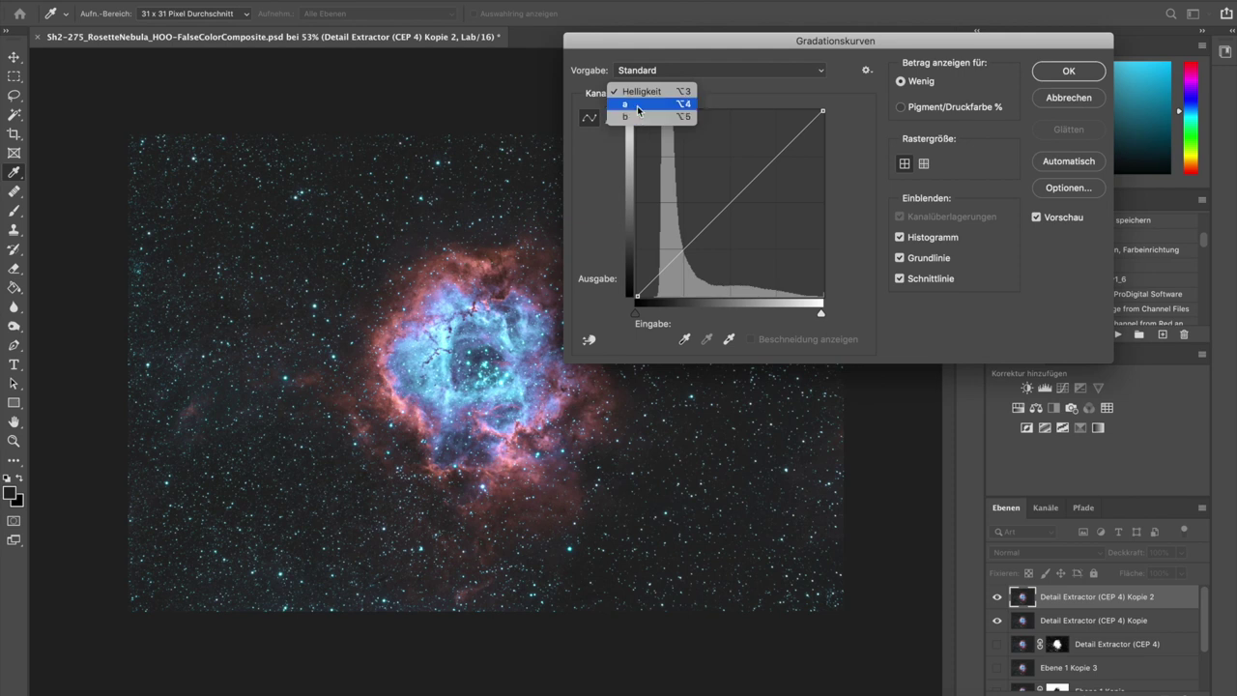
left_click(638, 104)
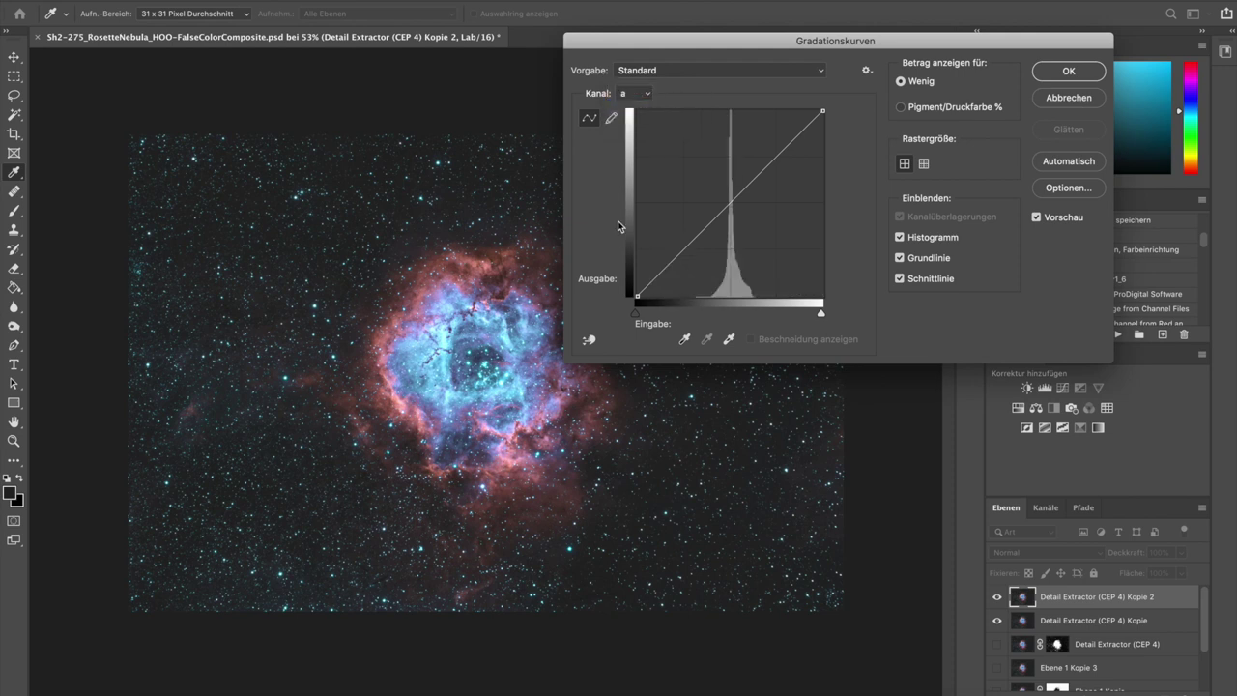
left_click(730, 203)
left_click(594, 292)
type("0")
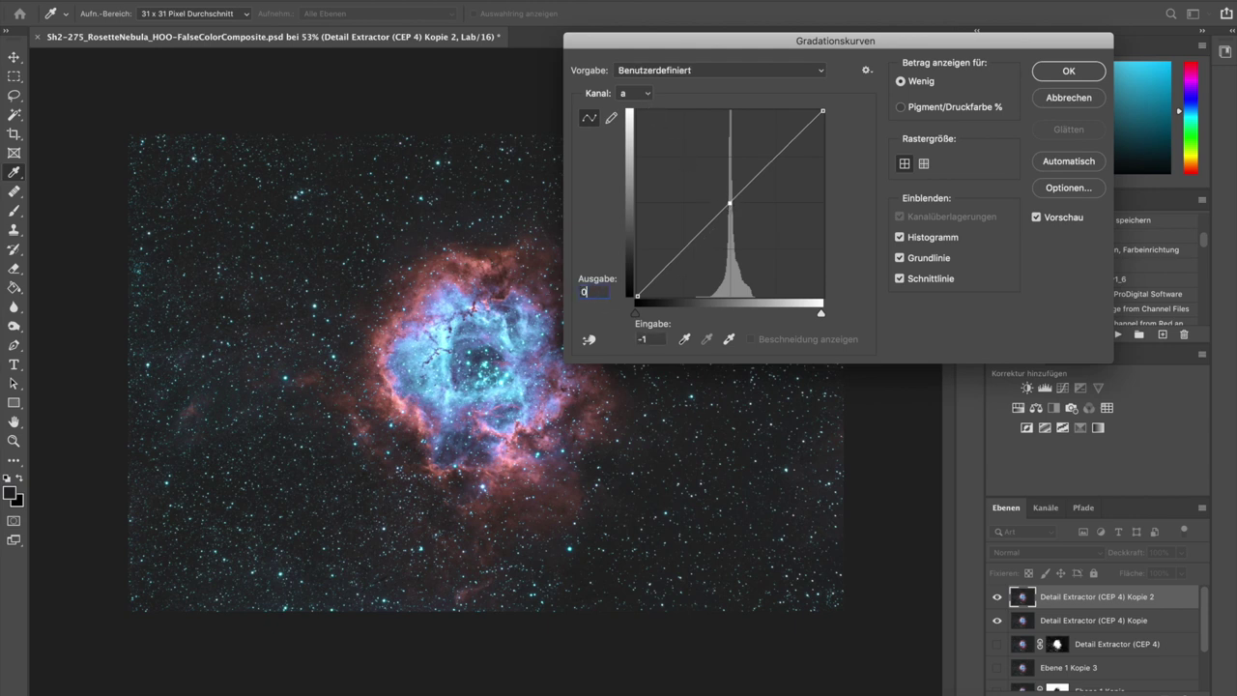
left_click(647, 341)
type("0")
Shape the a channel into an S-curve with points at input -64, output -80 and input 63, output 80.
left_click(684, 251)
left_click_drag(684, 252, 684, 265)
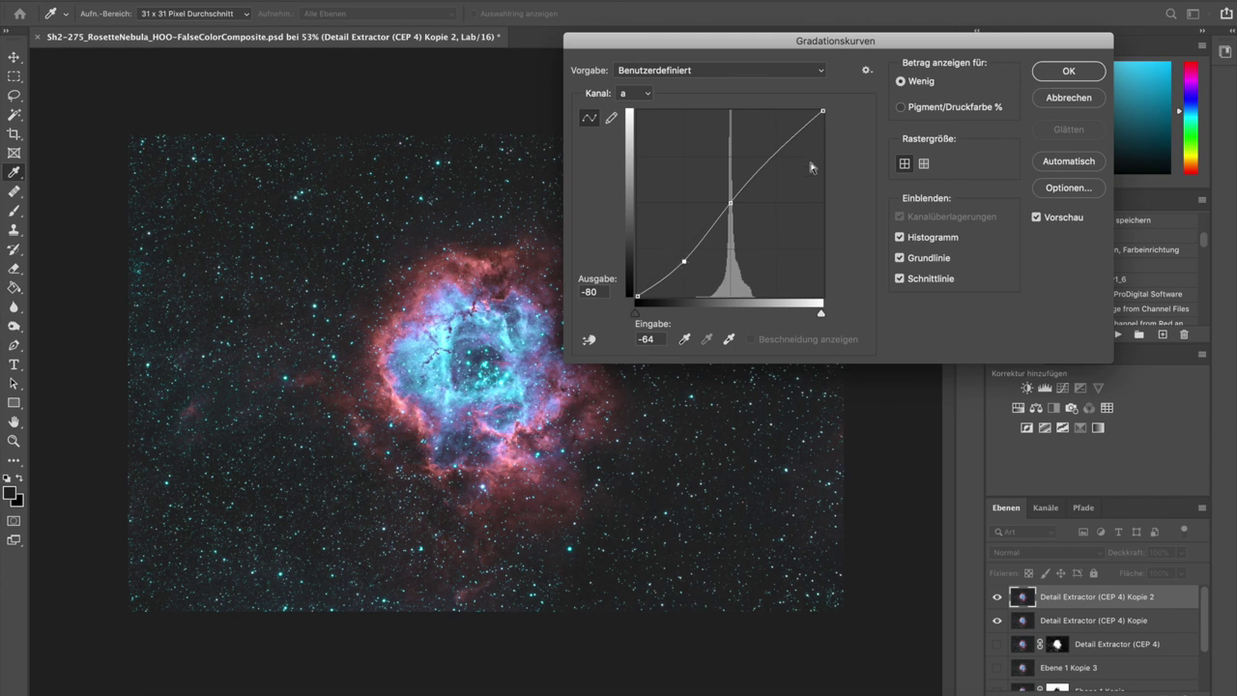
left_click_drag(784, 158, 776, 144)
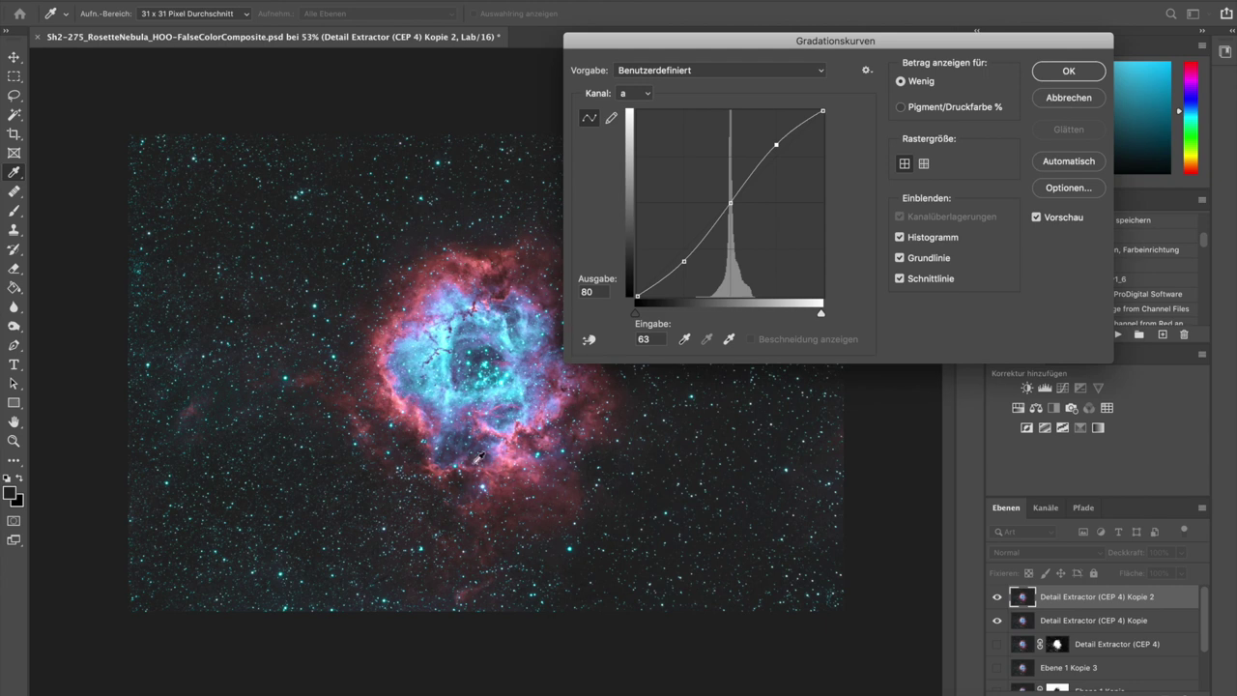
left_click(685, 339)
Shape the b channel into a matching S-curve with an anchored midpoint and an upper point at input 63, output 80, and apply the curves.
left_click(651, 94)
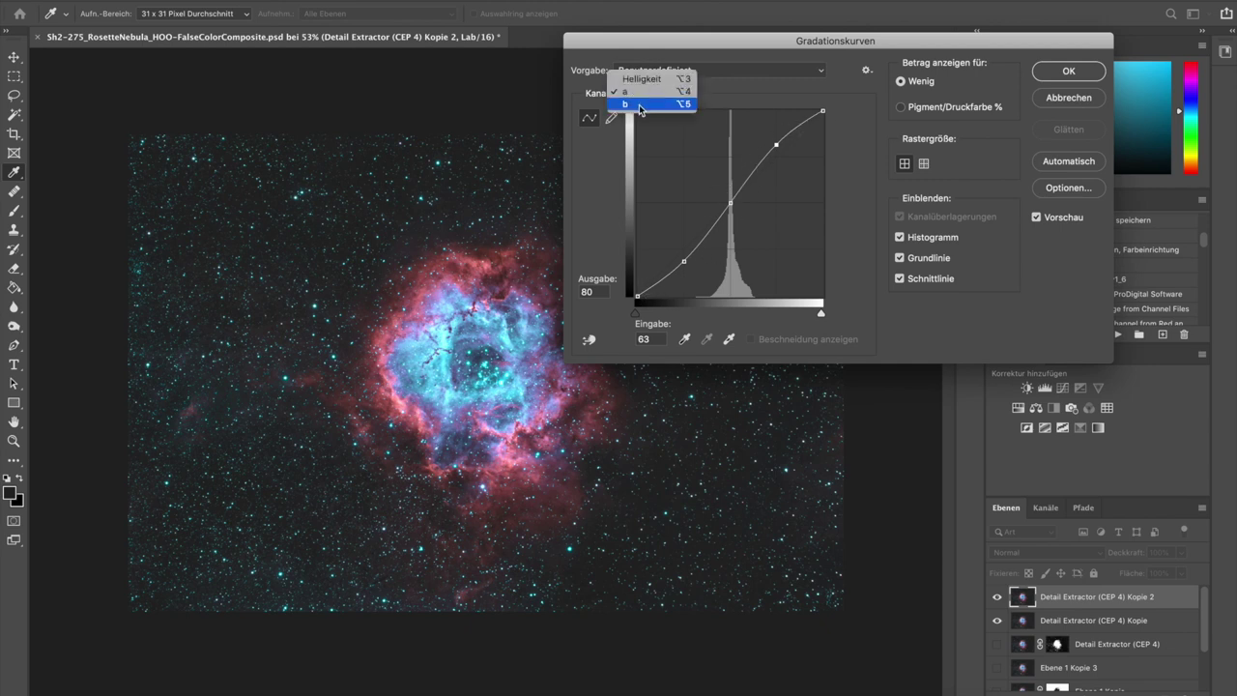
left_click(650, 109)
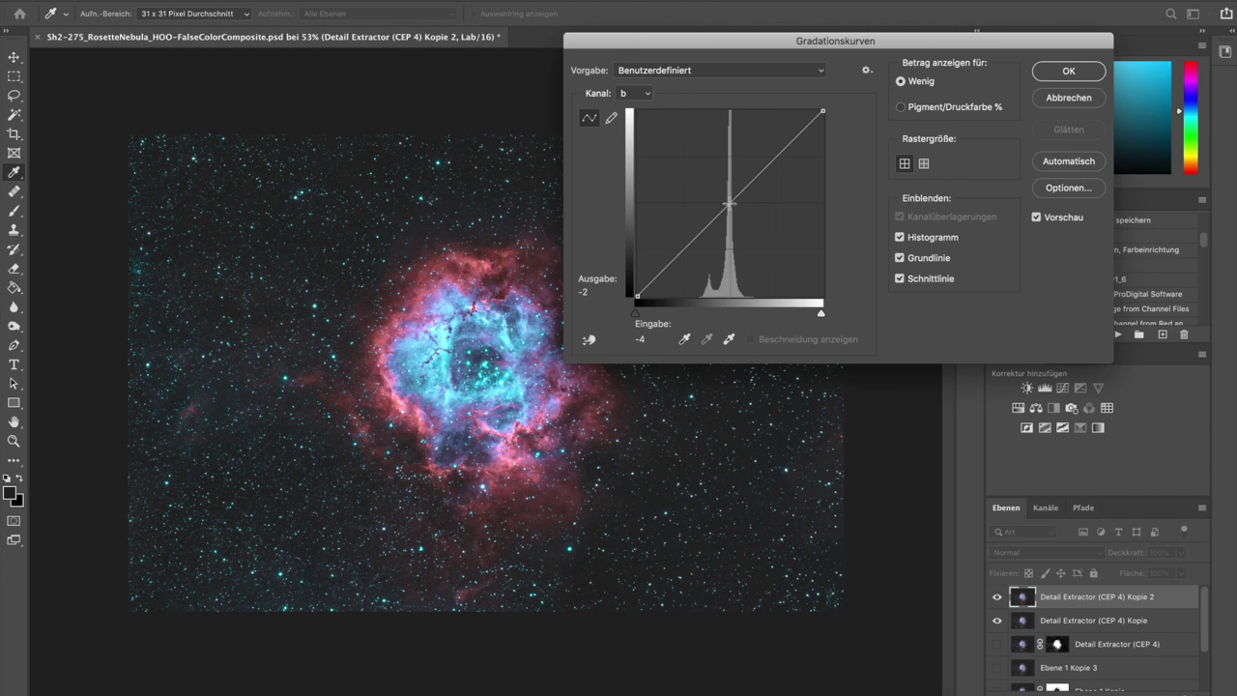
left_click(730, 203)
left_click_drag(683, 253, 684, 261)
left_click_drag(773, 155, 776, 144)
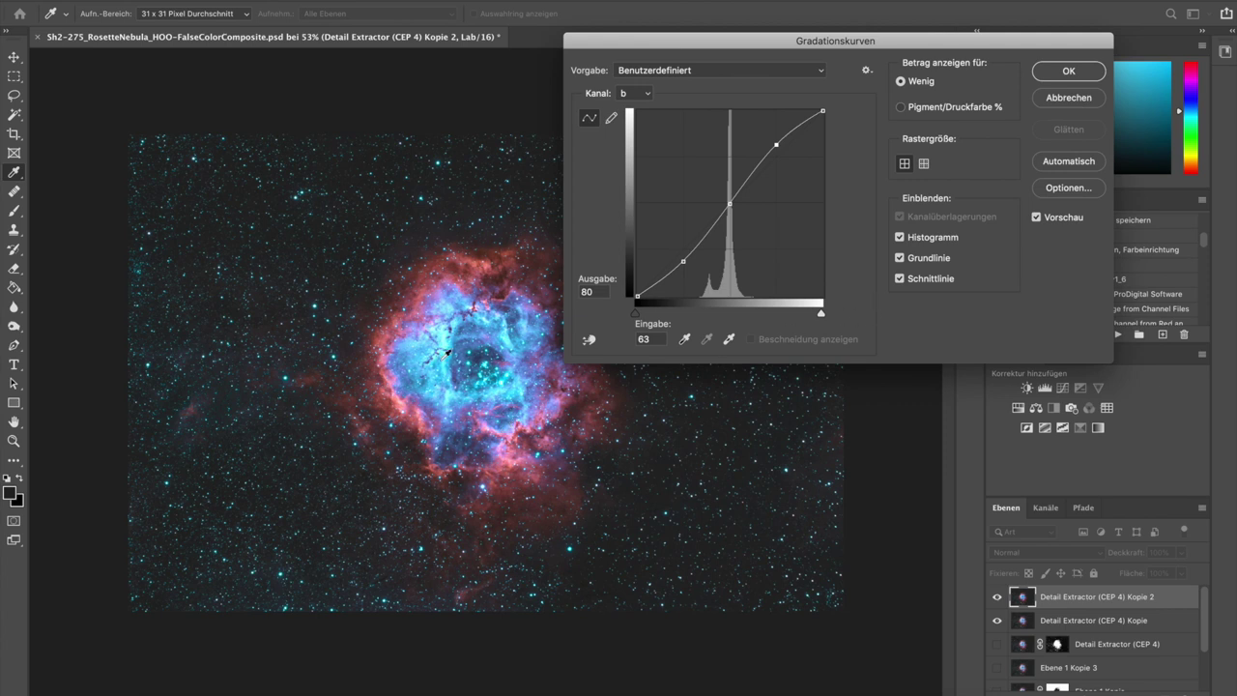
left_click(1067, 71)
Convert the image back to RGB colour mode without merging the layers.
key("z")
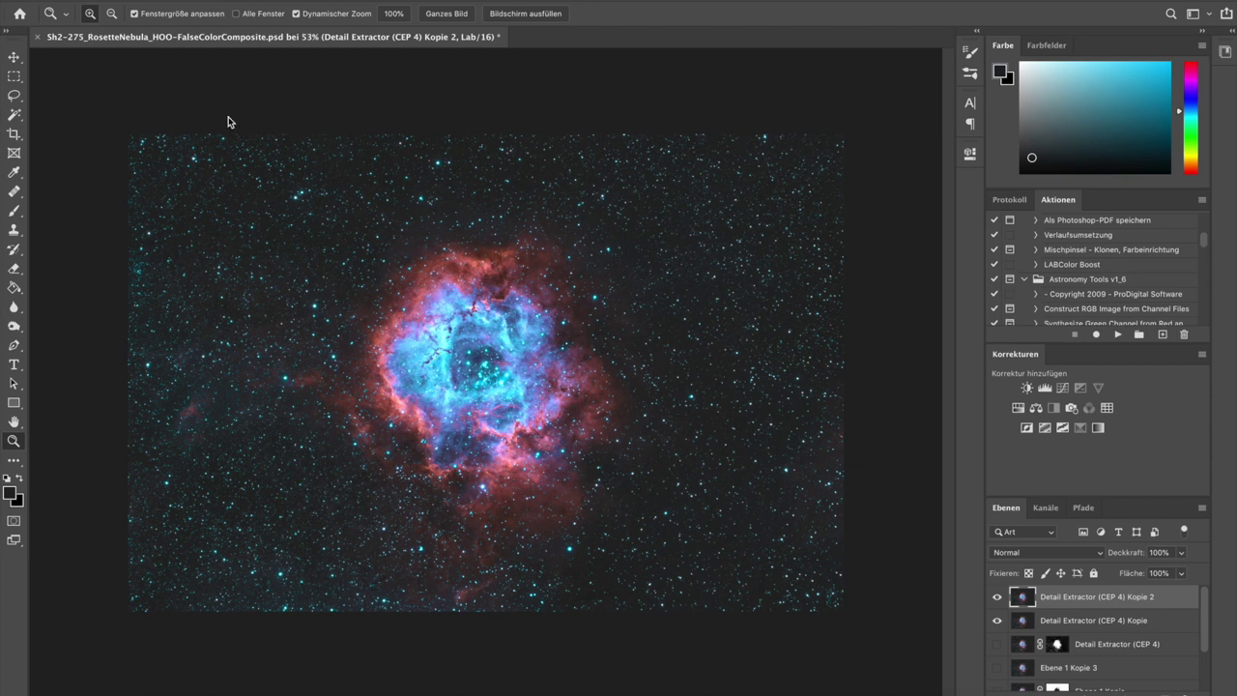
left_click(230, 1)
mouse_move(232, 1)
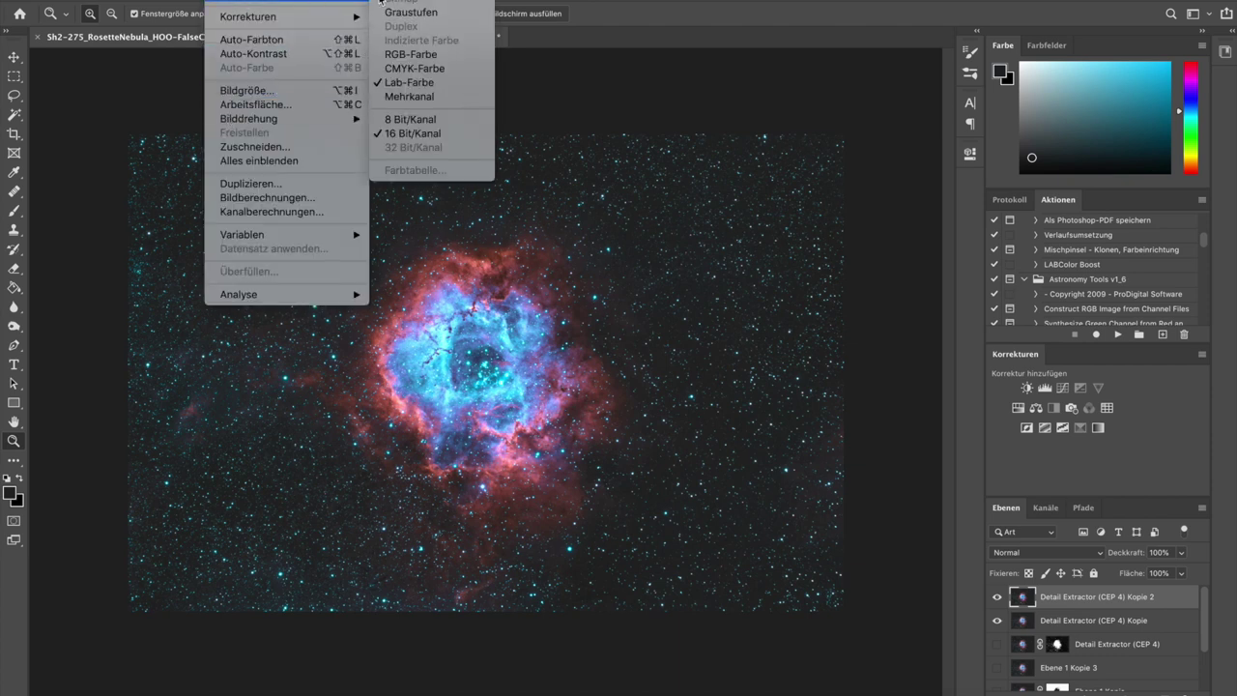
left_click(410, 55)
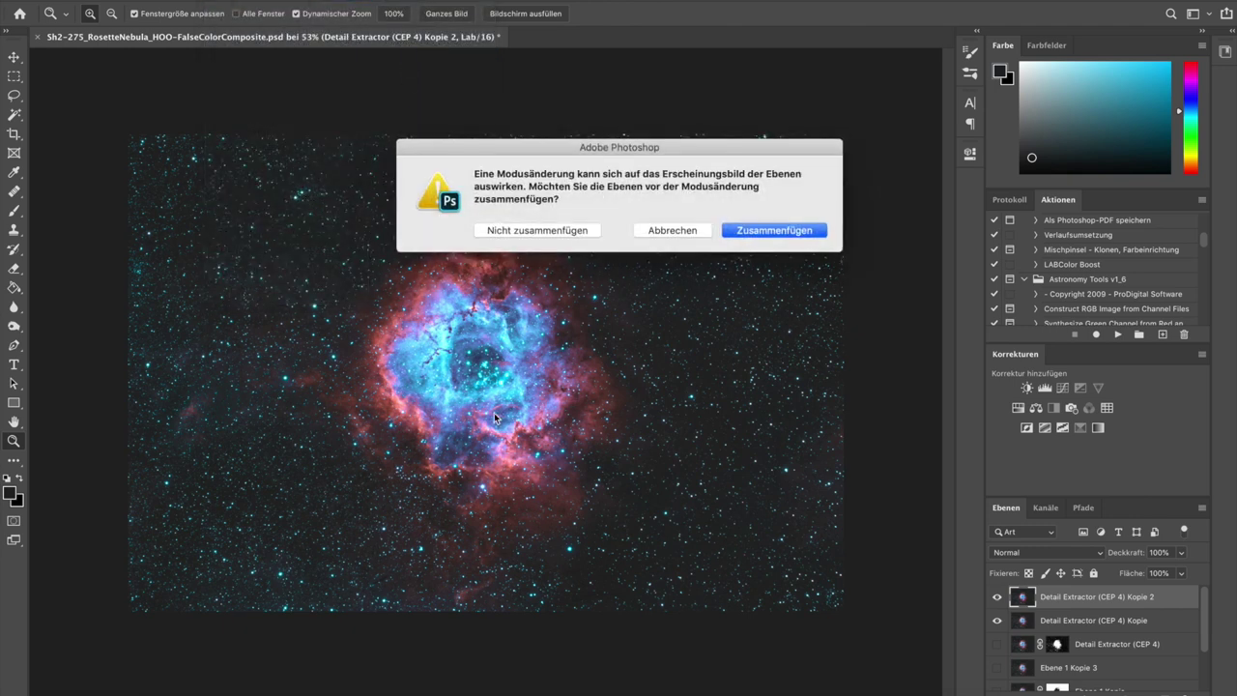
left_click(544, 232)
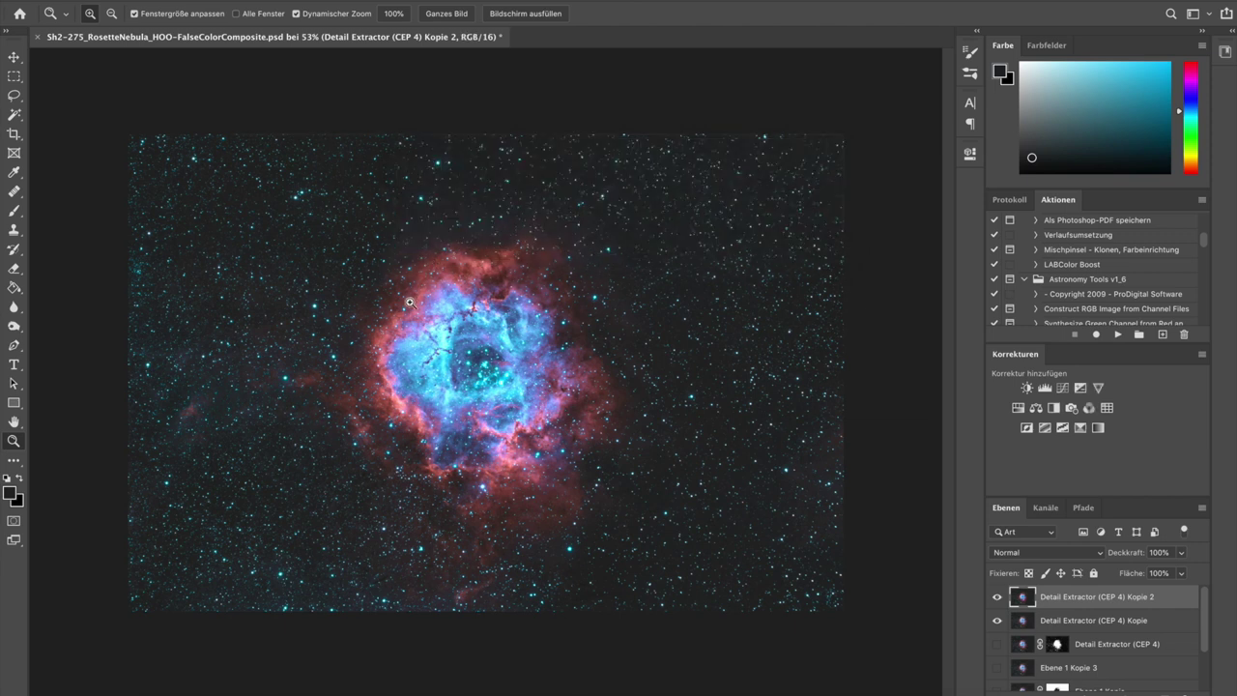
Try the colour-boosted top layer at 60% opacity and compare the image with and without that layer.
left_click(1182, 554)
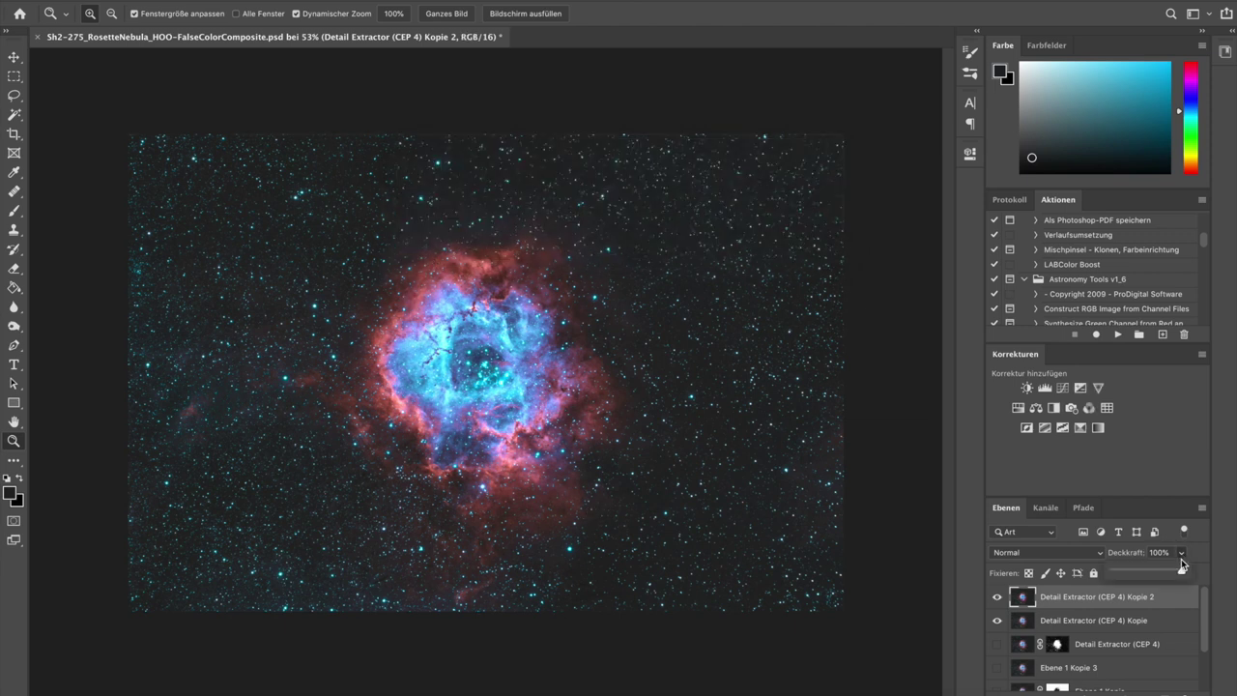
left_click_drag(1184, 572, 1162, 573)
left_click_drag(1157, 573, 1156, 573)
left_click(998, 598)
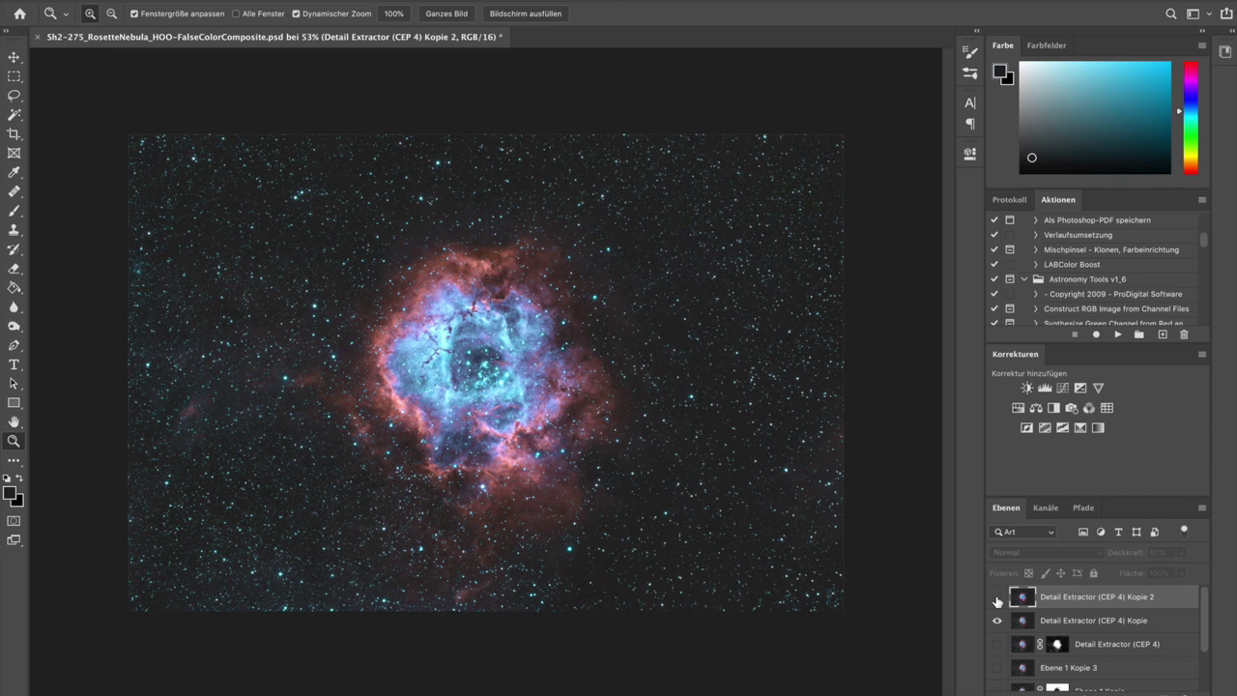
left_click(998, 598)
left_click(998, 598)
left_click(998, 599)
left_click(998, 600)
left_click(997, 601)
left_click(997, 601)
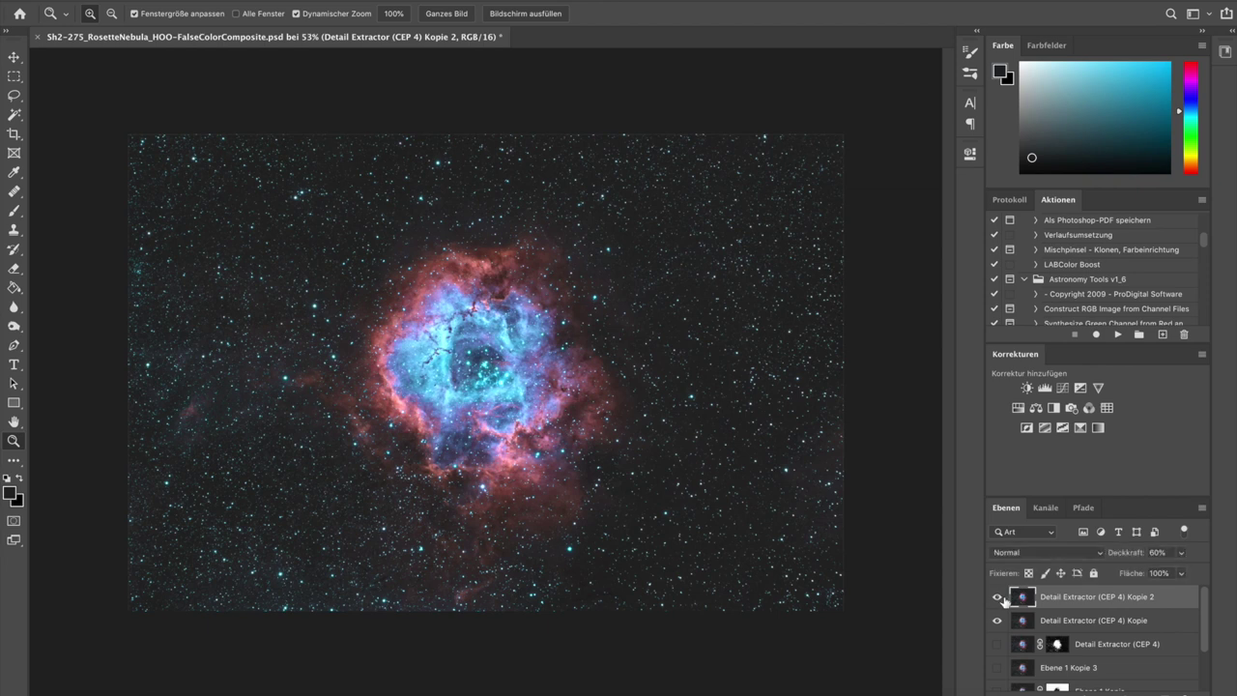
Set the colour-boosted top layer's opacity to 50% and compare the image with and without it.
left_click(1181, 553)
left_click_drag(1173, 576, 1168, 577)
left_click(998, 599)
left_click(998, 600)
left_click(997, 600)
left_click(998, 600)
Merge duplicates of the top two layers into a single layer and hide the two source layers.
left_click(1081, 622, "shift")
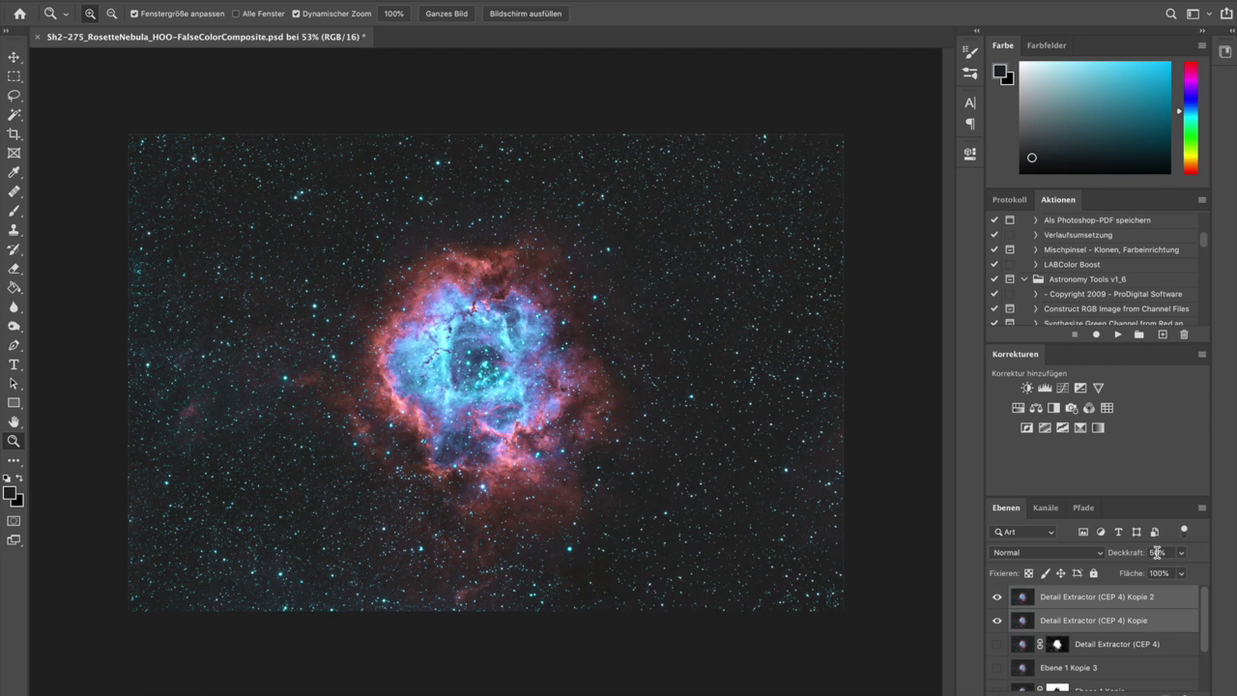
left_click_drag(1095, 626, 1170, 688)
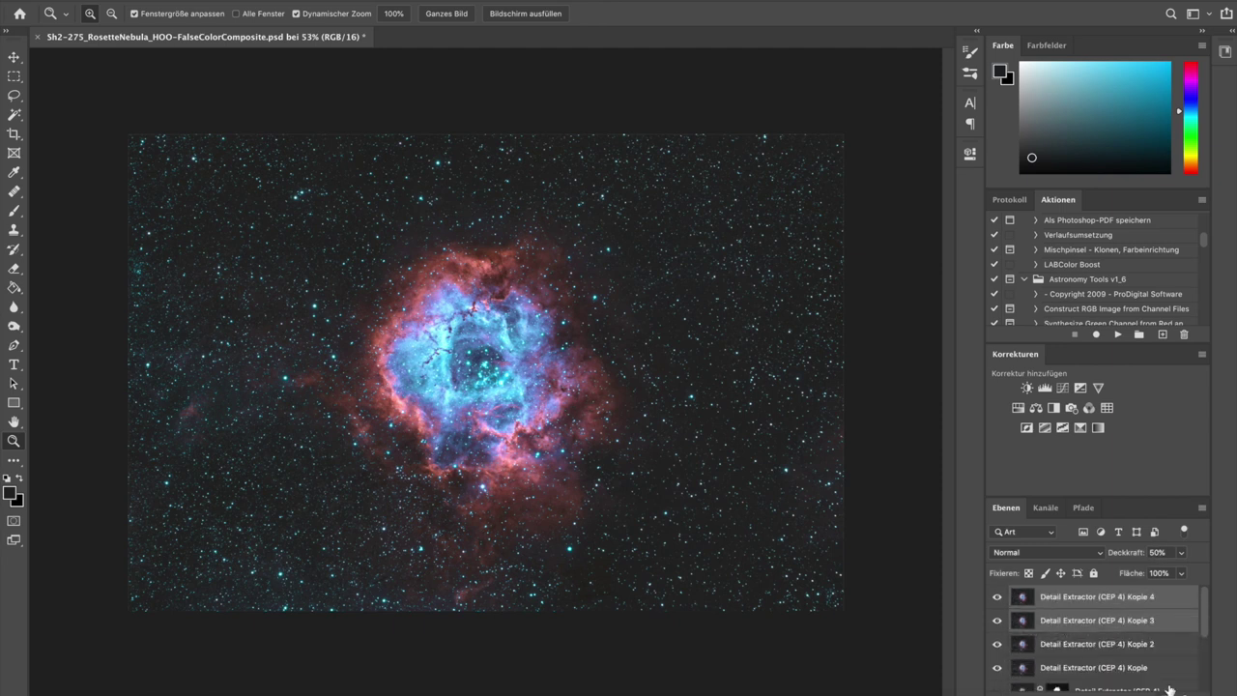
left_click(1203, 509)
left_click(1088, 596)
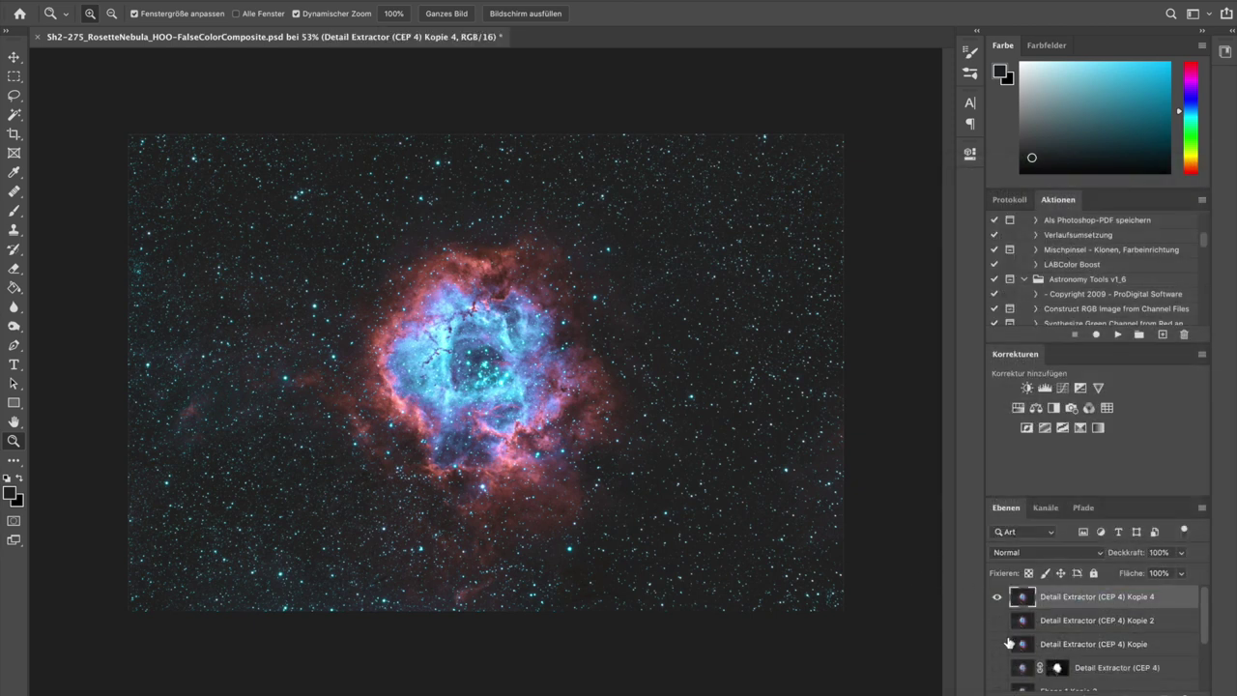
Compare the merged top layer with the unedited image below by switching its visibility.
left_click(999, 598, "alt")
left_click(999, 599)
left_click(999, 600, "alt")
scroll(999, 638, "down", 3)
scroll(1031, 659, "up", 3)
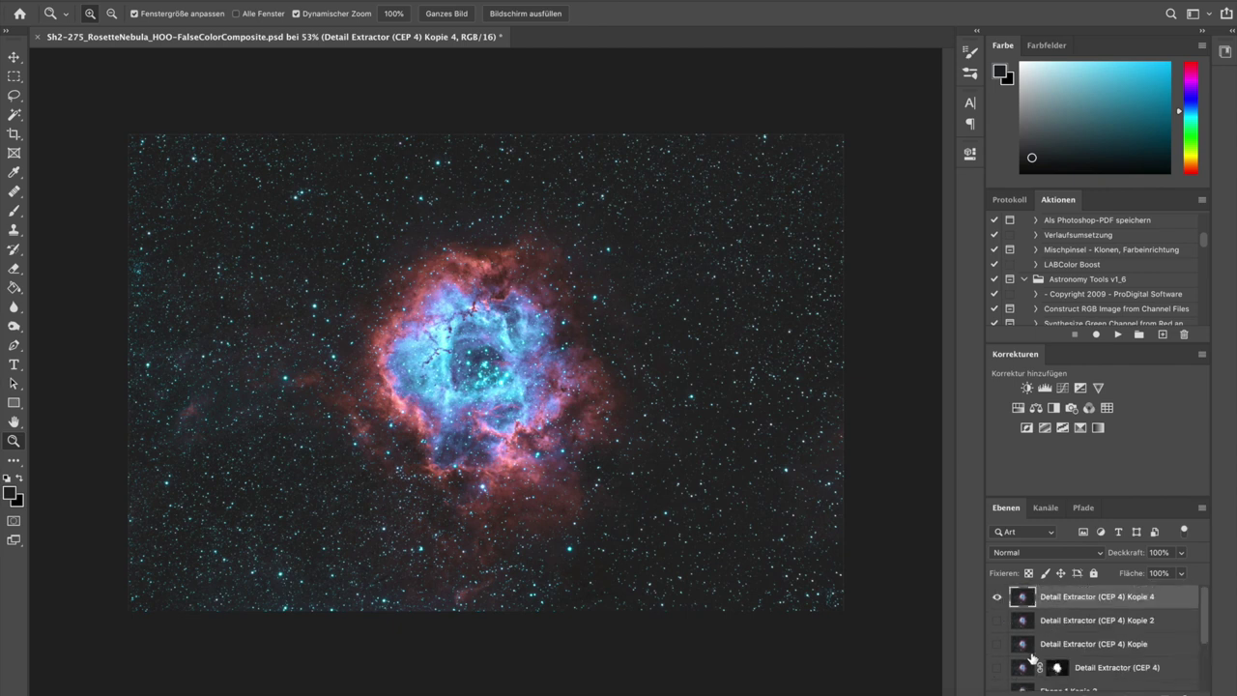
left_click(999, 599)
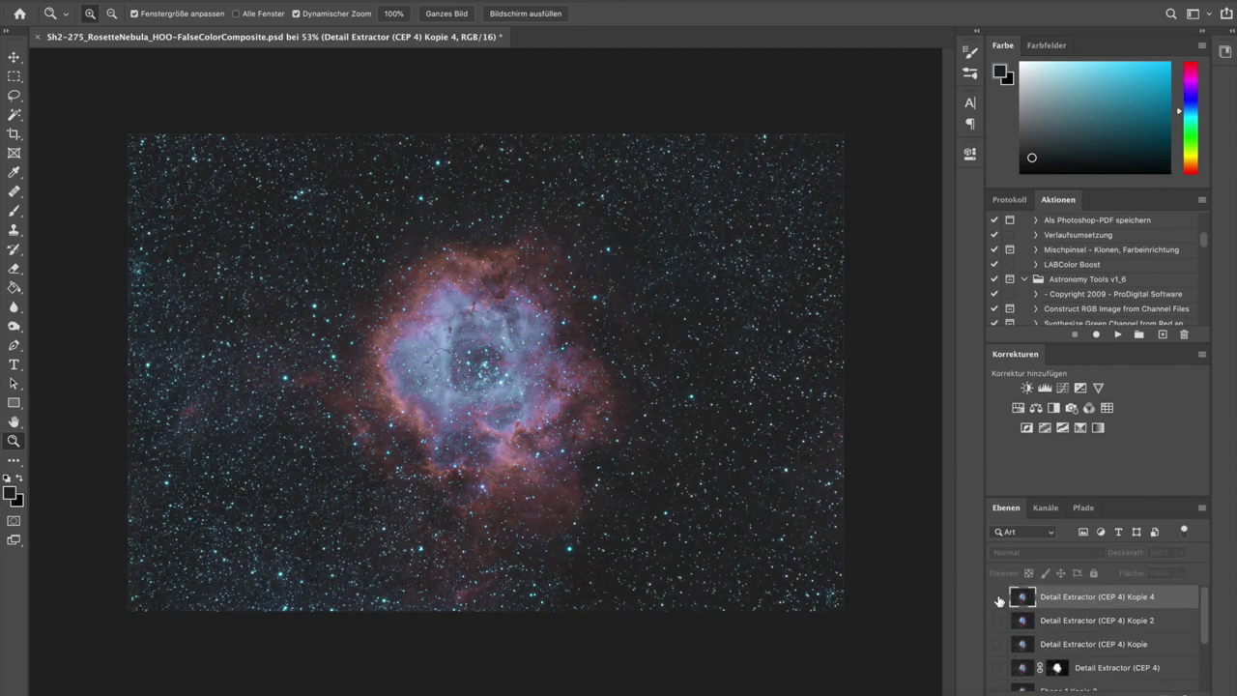
left_click(999, 599)
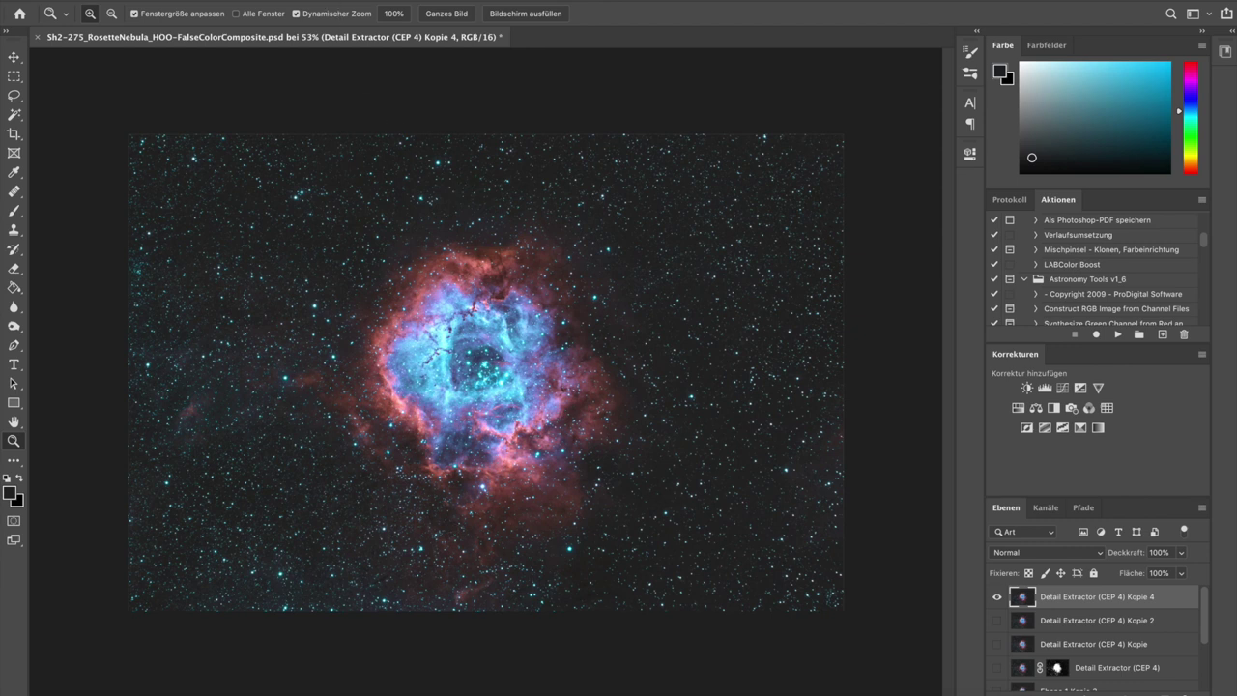
Start the Camera Raw filter on the merged layer and set exposure to +0.20, highlights to -20 and contrast to +8.
left_click(396, 0)
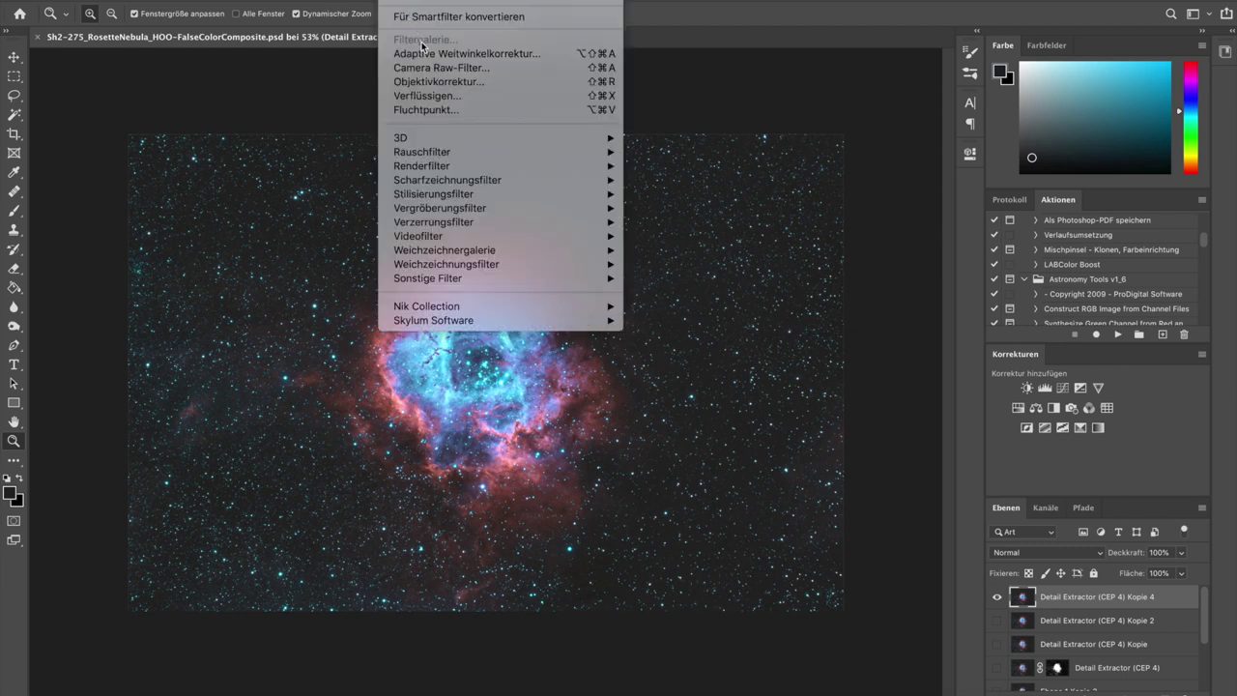
left_click(440, 68)
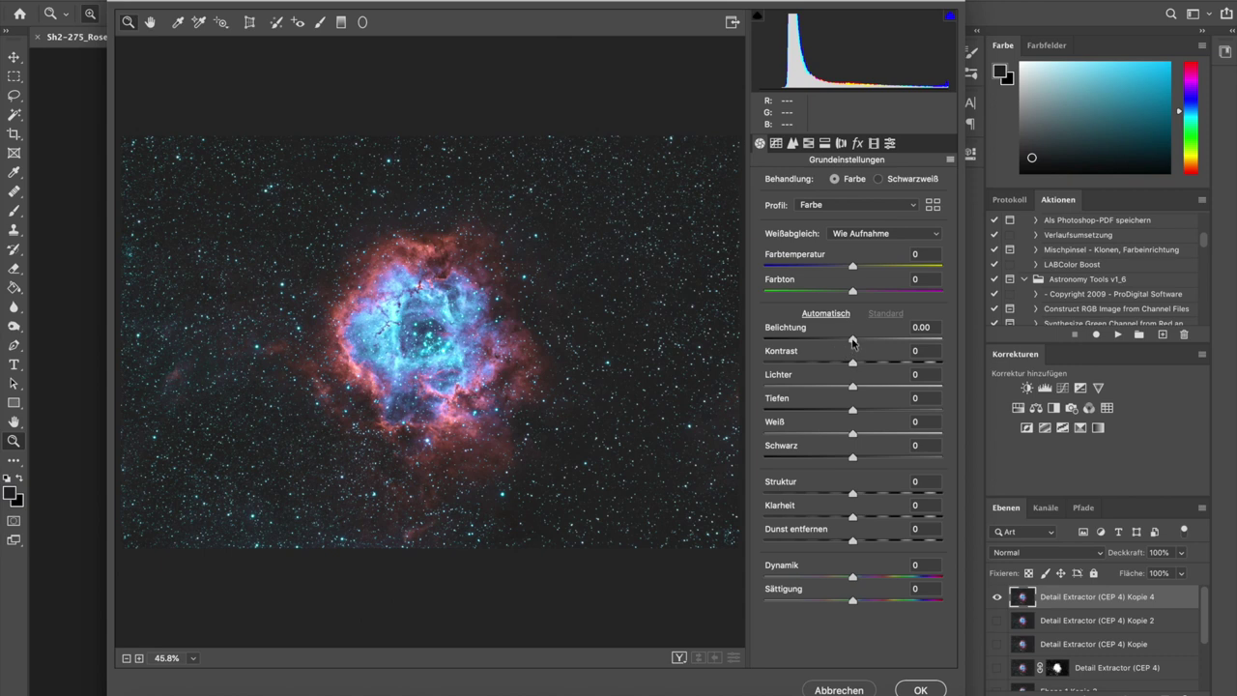
left_click_drag(853, 343, 856, 344)
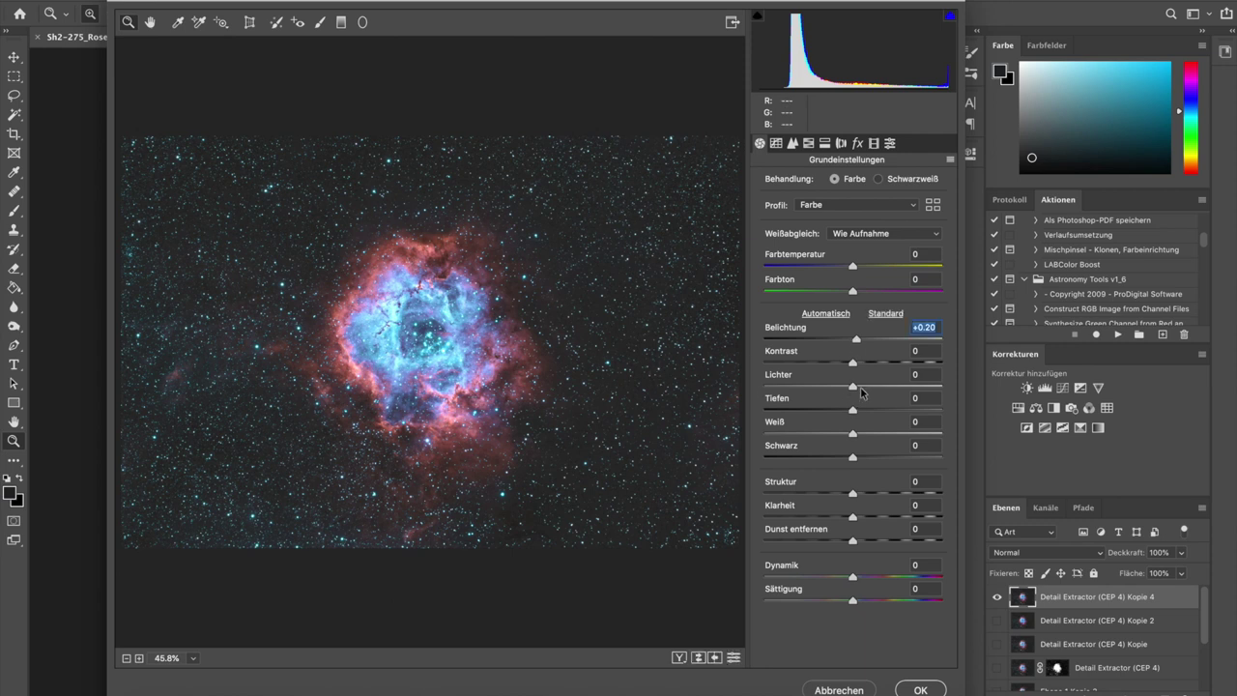
left_click_drag(854, 391, 837, 391)
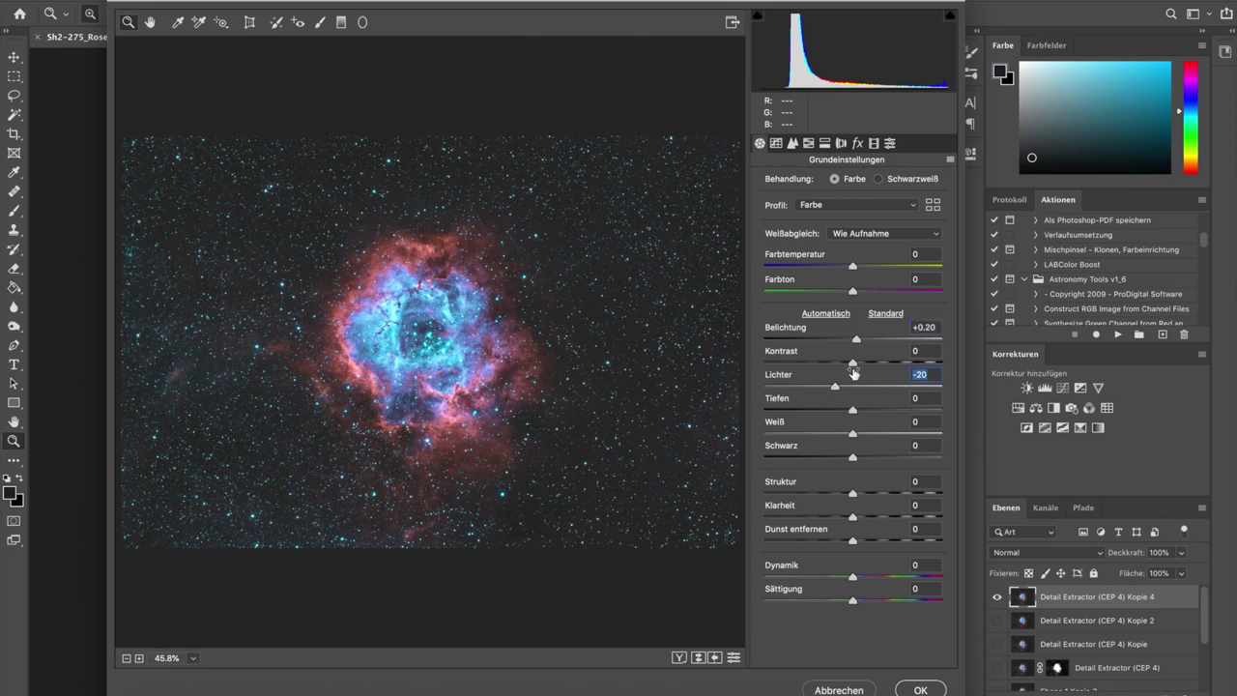
left_click_drag(852, 365, 858, 365)
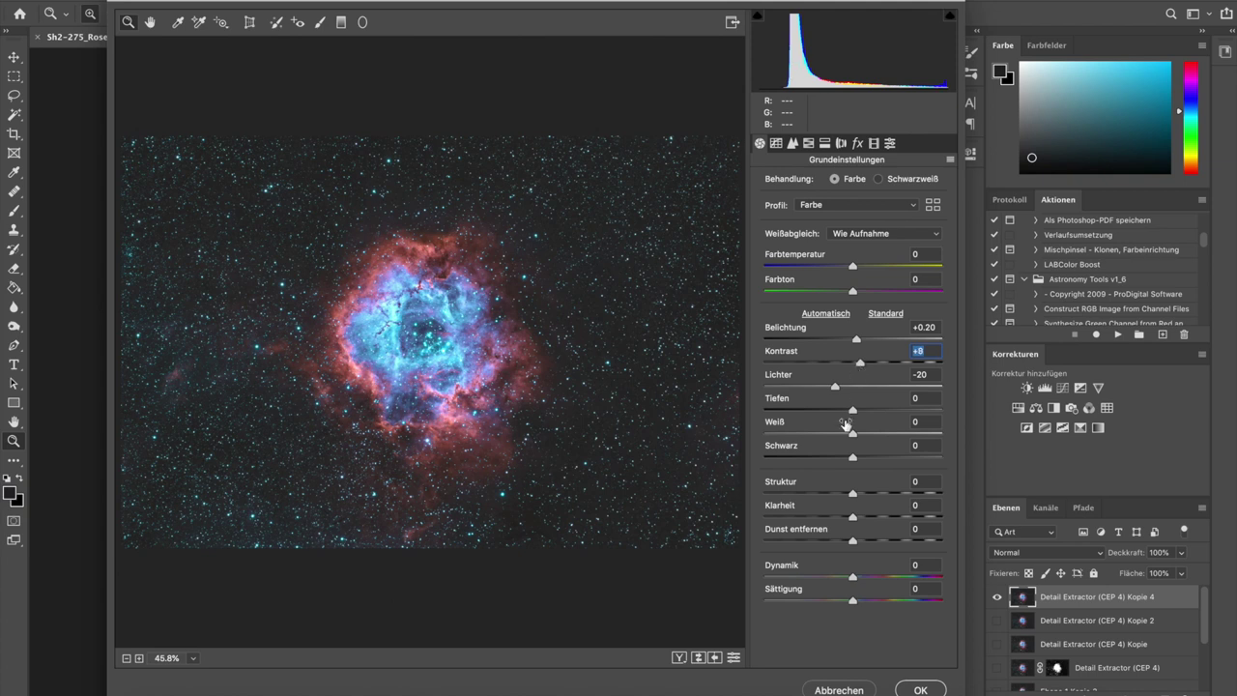
Set the Camera Raw shadows to +10 and whites to +4, with the blacks at 0.
mouse_move(852, 410)
left_mouse_down()
mouse_move(874, 411)
mouse_move(827, 411)
mouse_move(862, 410)
left_mouse_up()
mouse_move(854, 440)
left_mouse_down()
mouse_move(876, 438)
mouse_move(858, 440)
left_mouse_up()
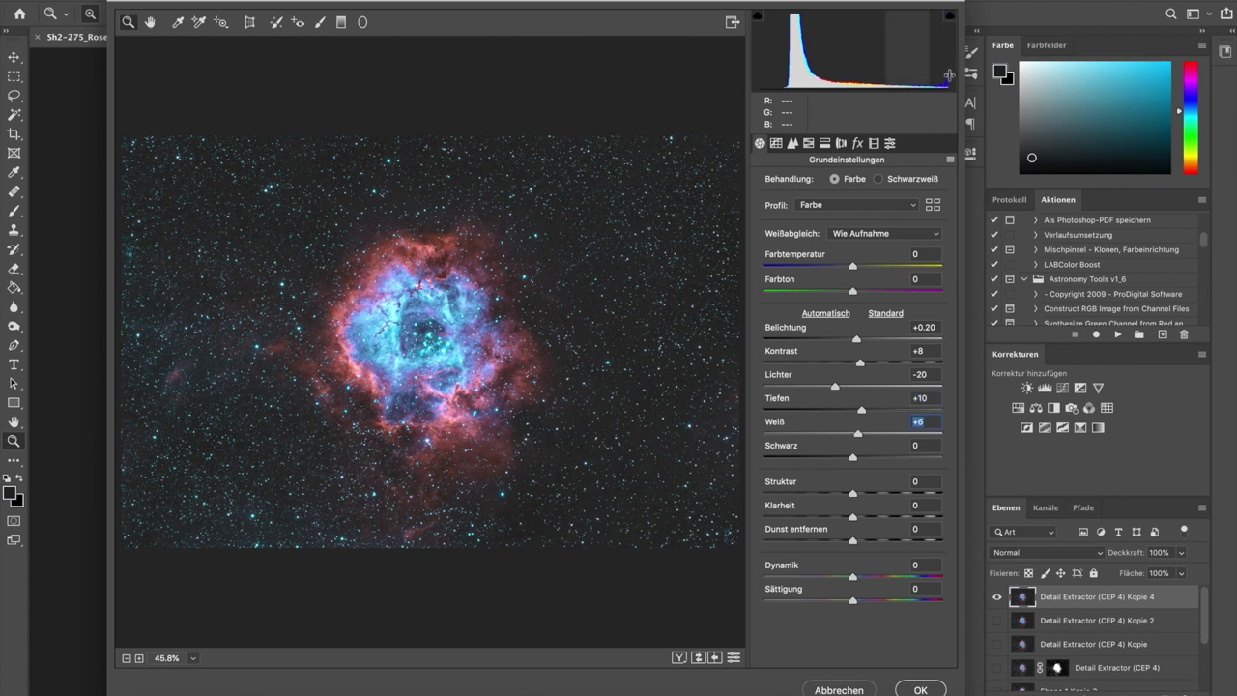
mouse_move(859, 436)
left_mouse_down()
mouse_move(875, 437)
mouse_move(859, 439)
left_mouse_up()
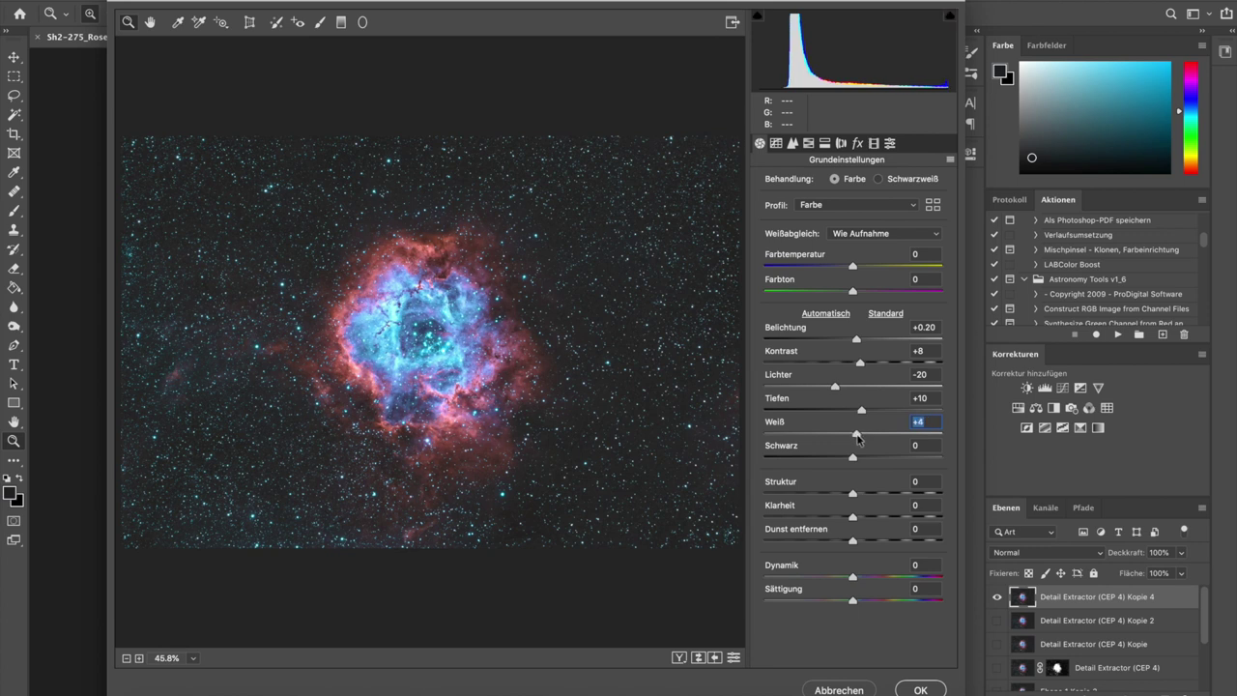
mouse_move(853, 459)
left_mouse_down()
mouse_move(786, 462)
mouse_move(854, 461)
left_mouse_up()
double_click(856, 458)
Set the Camera Raw texture to +8 and dehaze to +7, checking the nebula and the overall image.
left_click_drag(465, 367, 495, 367)
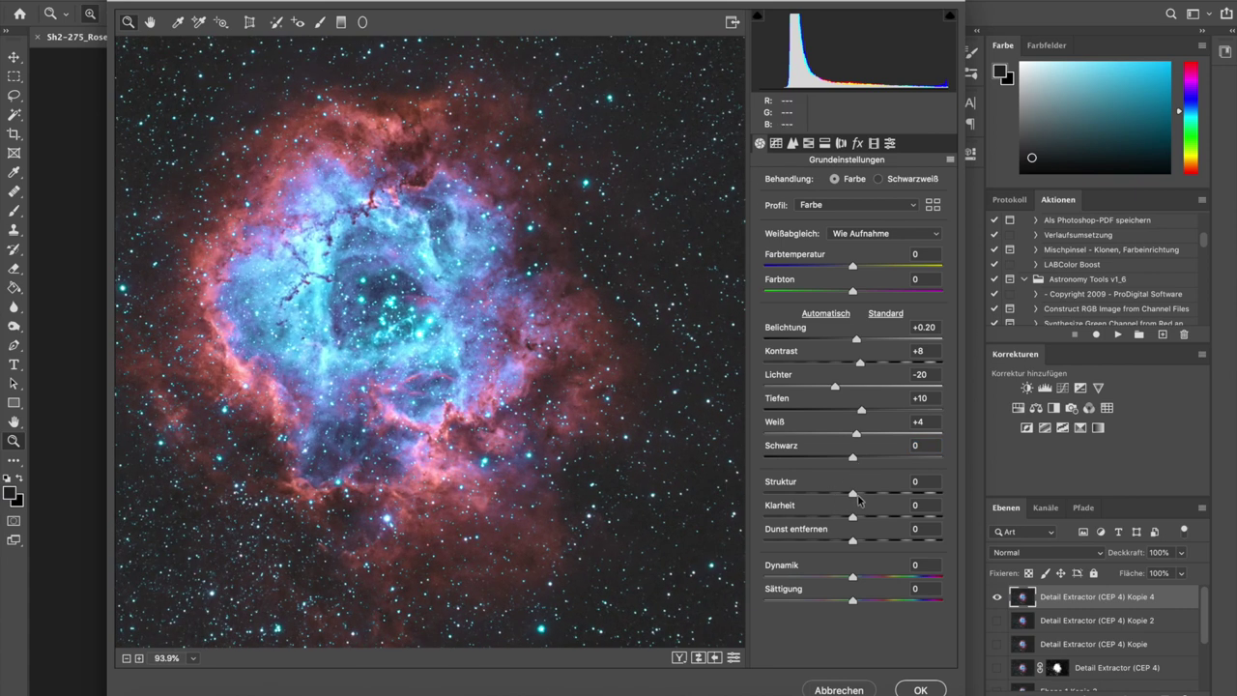
left_click_drag(853, 494, 861, 501)
left_click_drag(853, 543, 843, 545)
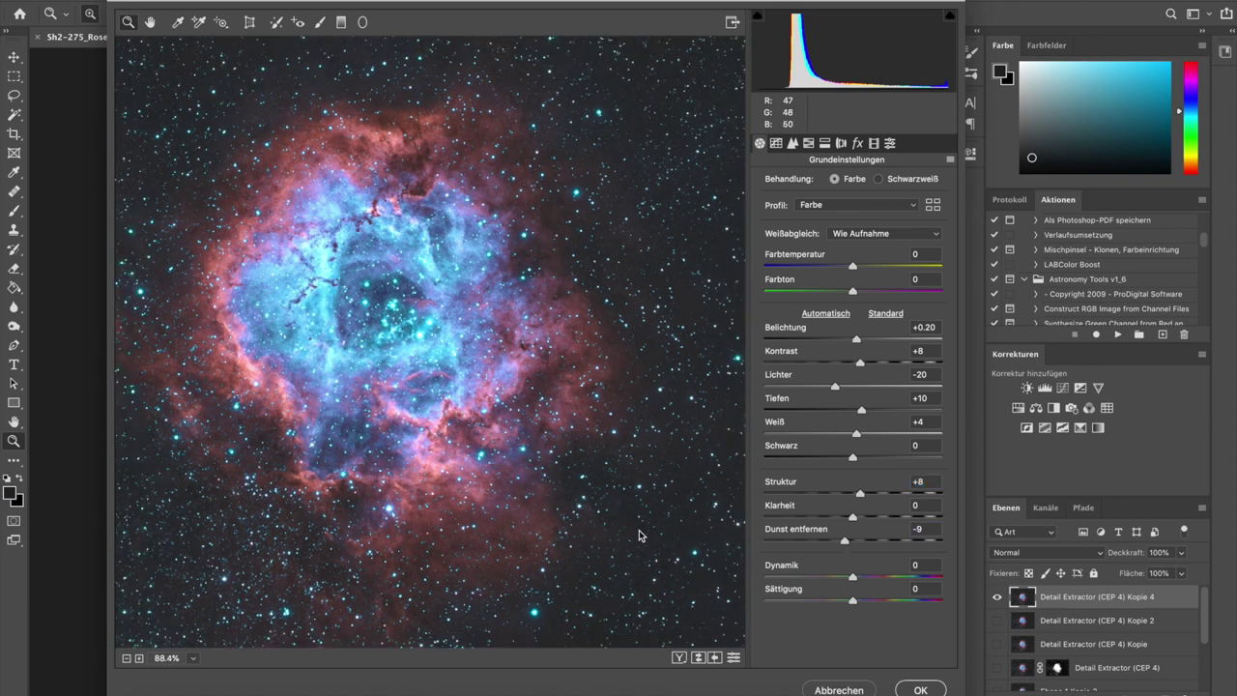
scroll(635, 539, "down", 5)
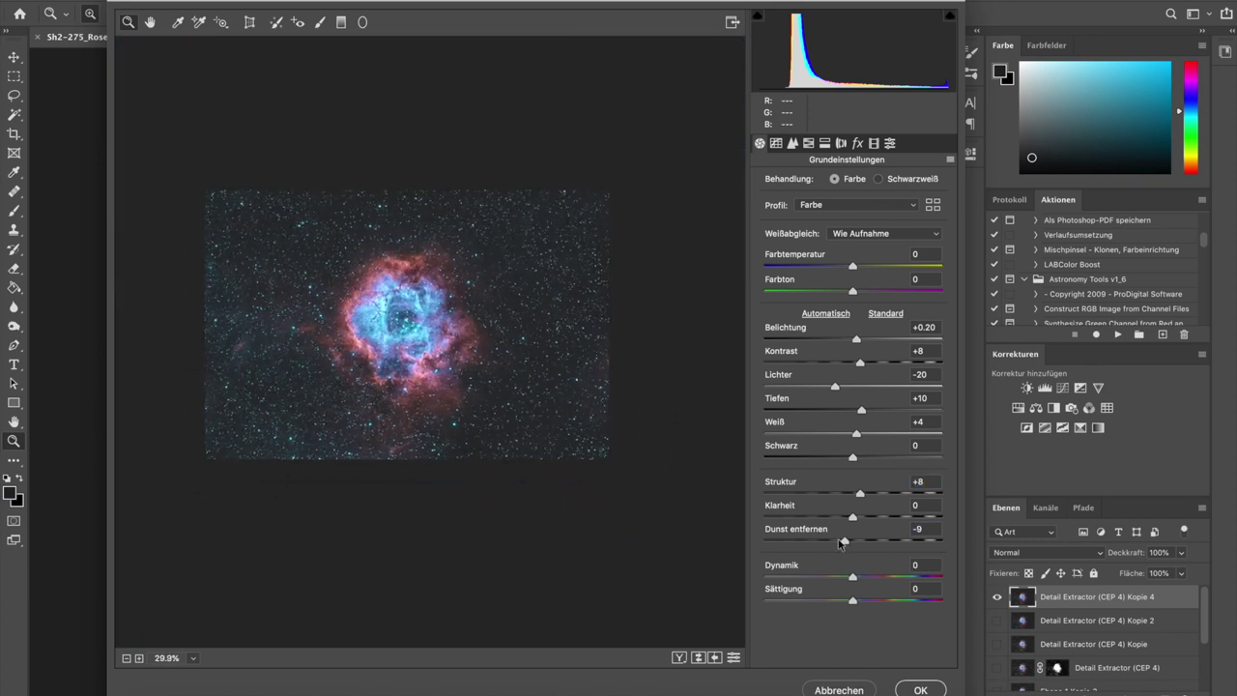
left_click_drag(844, 545, 858, 545)
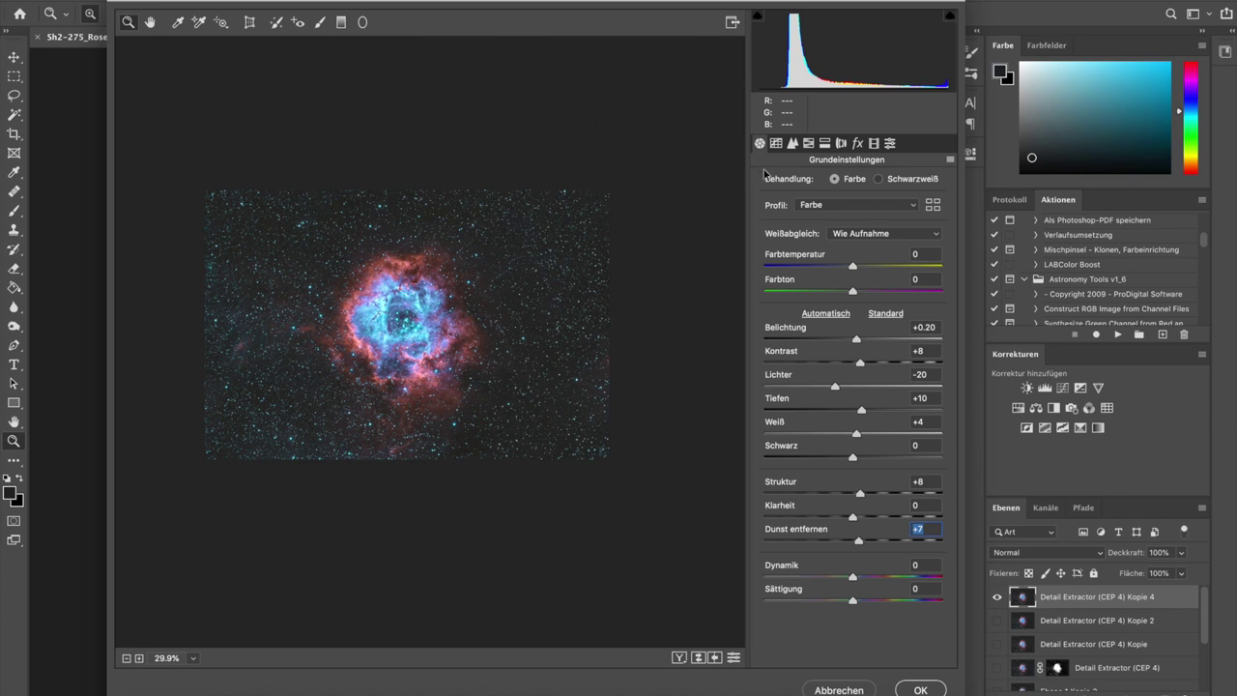
Add slight luminance and colour noise reduction while inspecting the star background, then apply Camera Raw and compare before and after.
left_click_drag(420, 307, 439, 316)
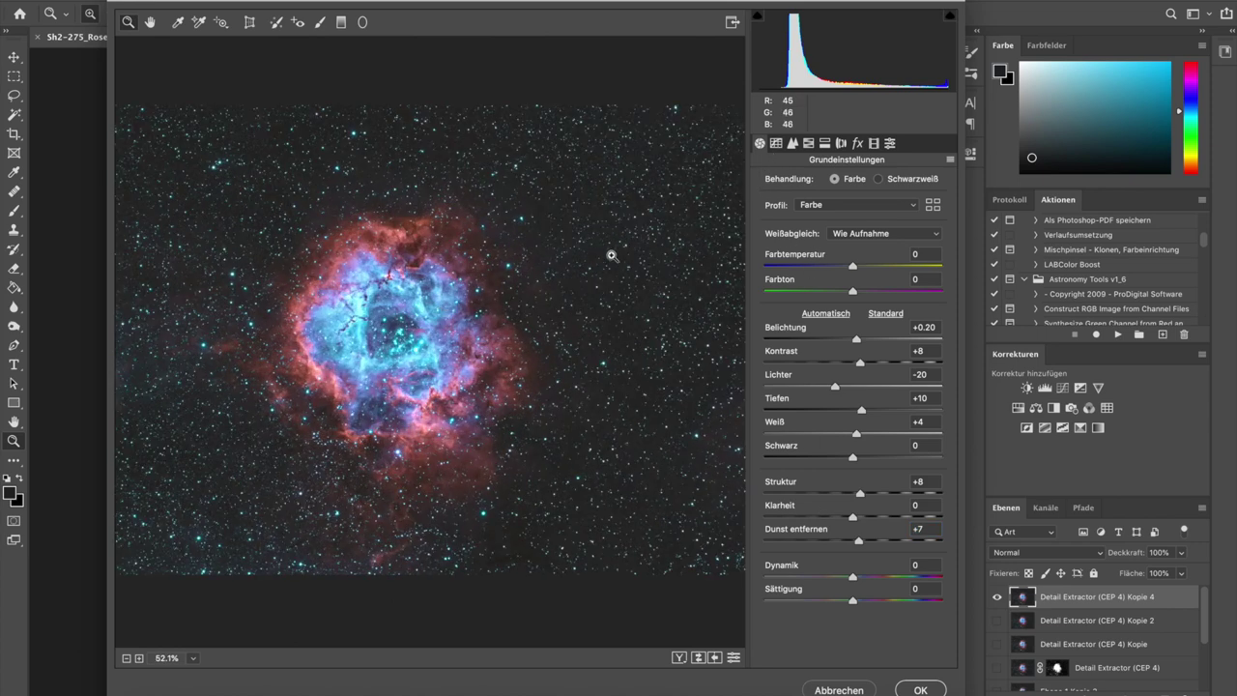
left_click_drag(611, 256, 653, 262)
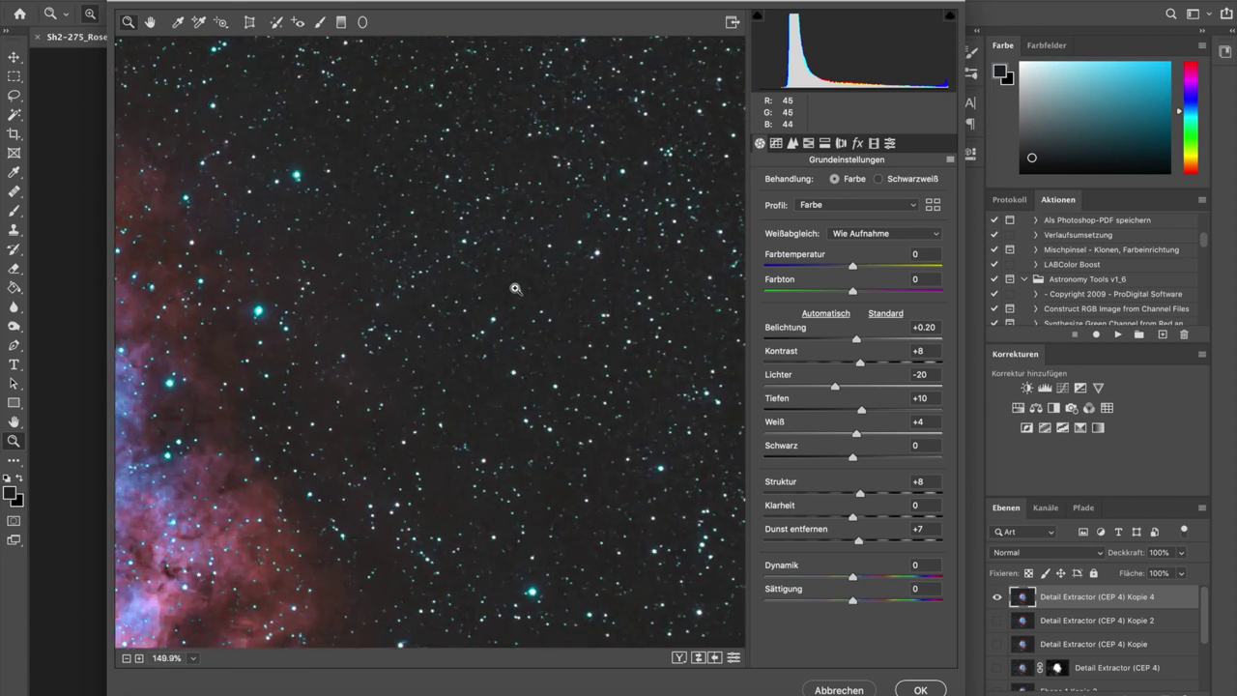
left_click_drag(516, 288, 532, 287)
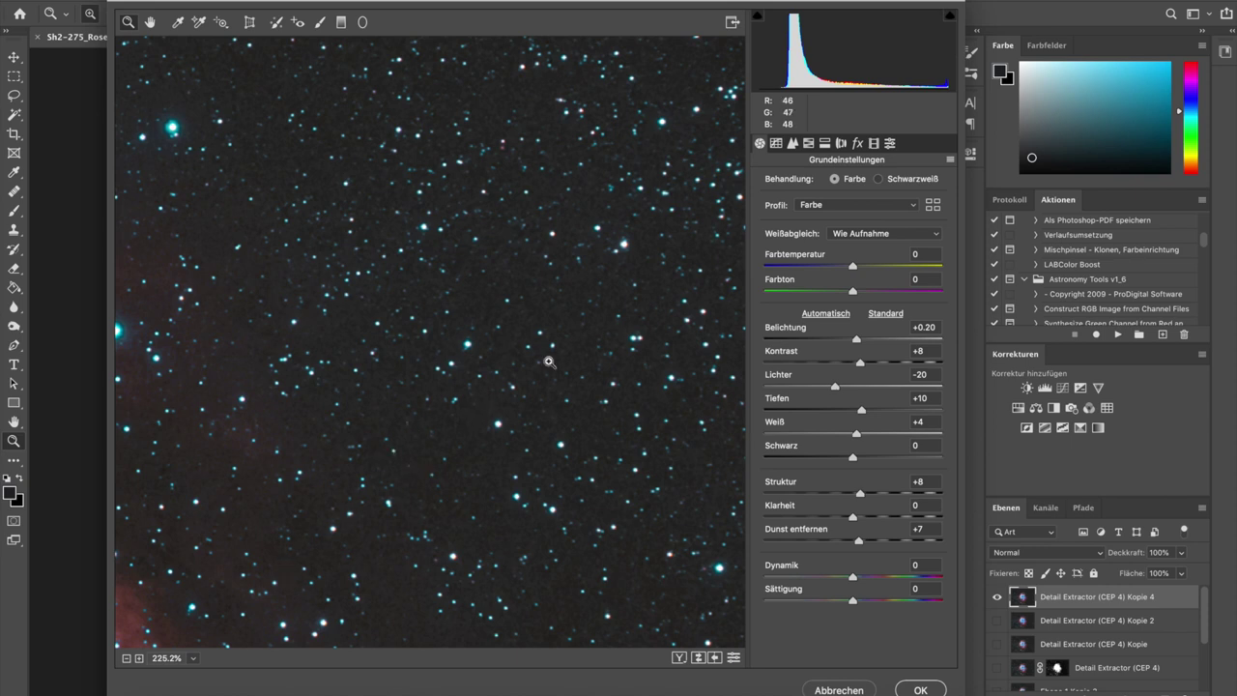
left_click(794, 143)
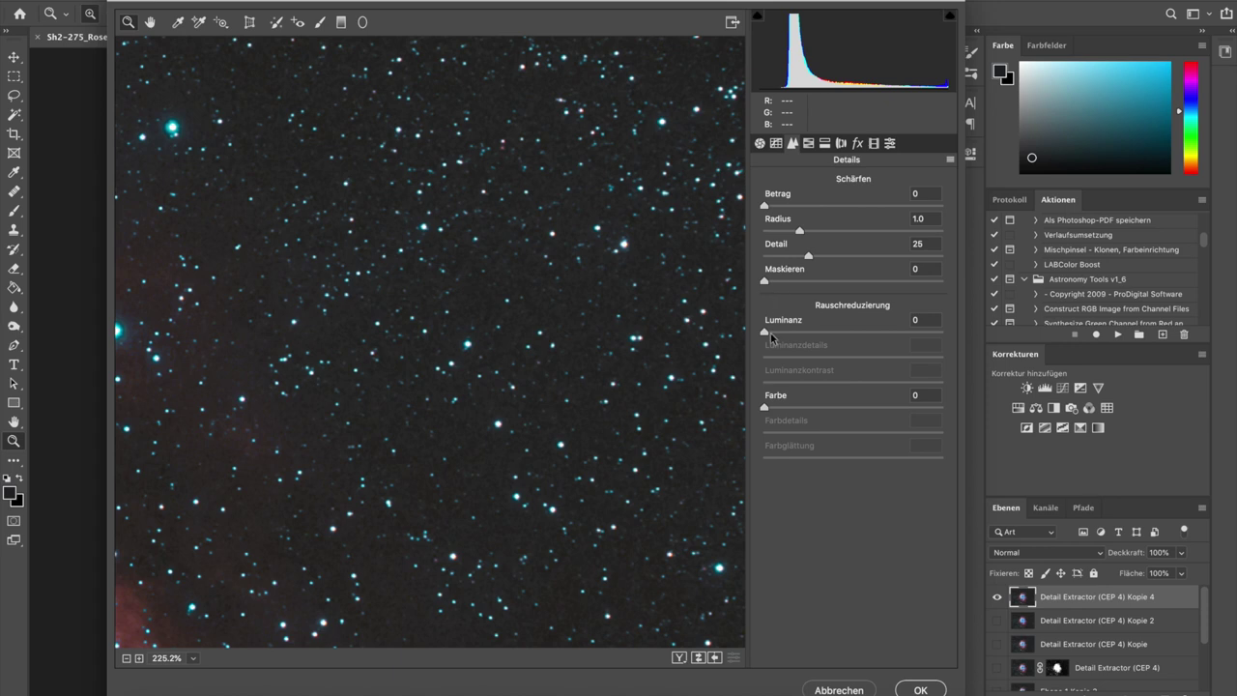
left_click_drag(766, 332, 776, 333)
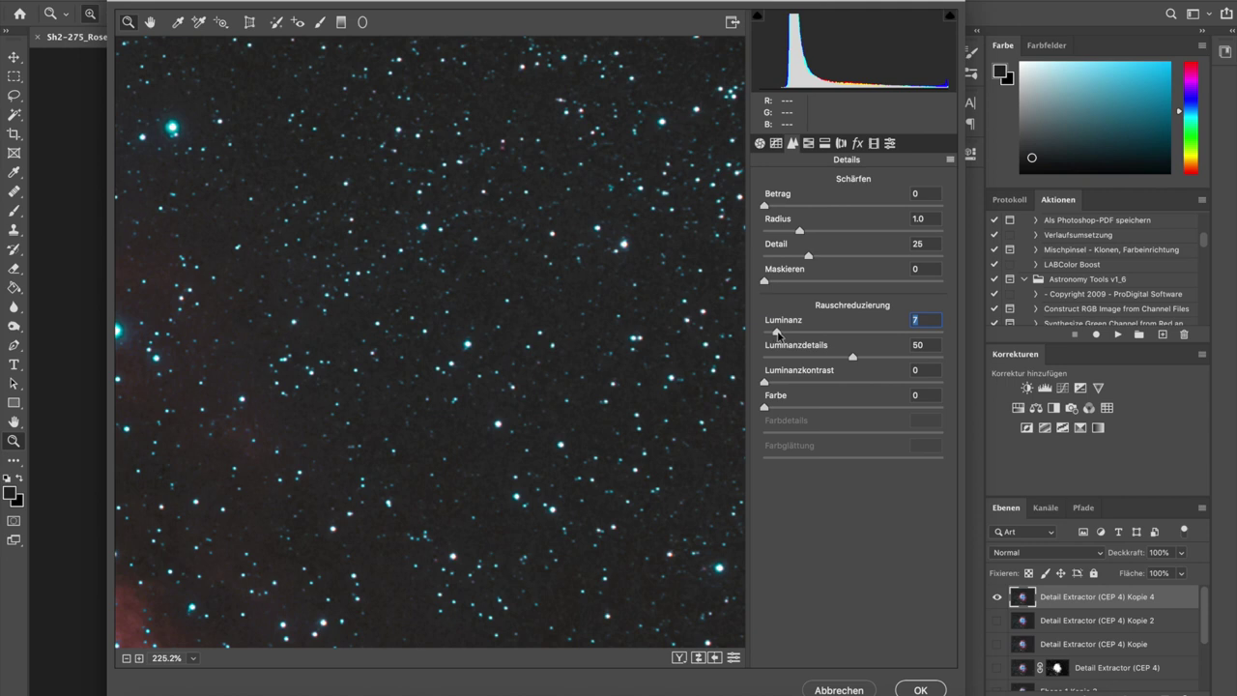
left_click_drag(779, 332, 783, 333)
left_click_drag(765, 410, 771, 410)
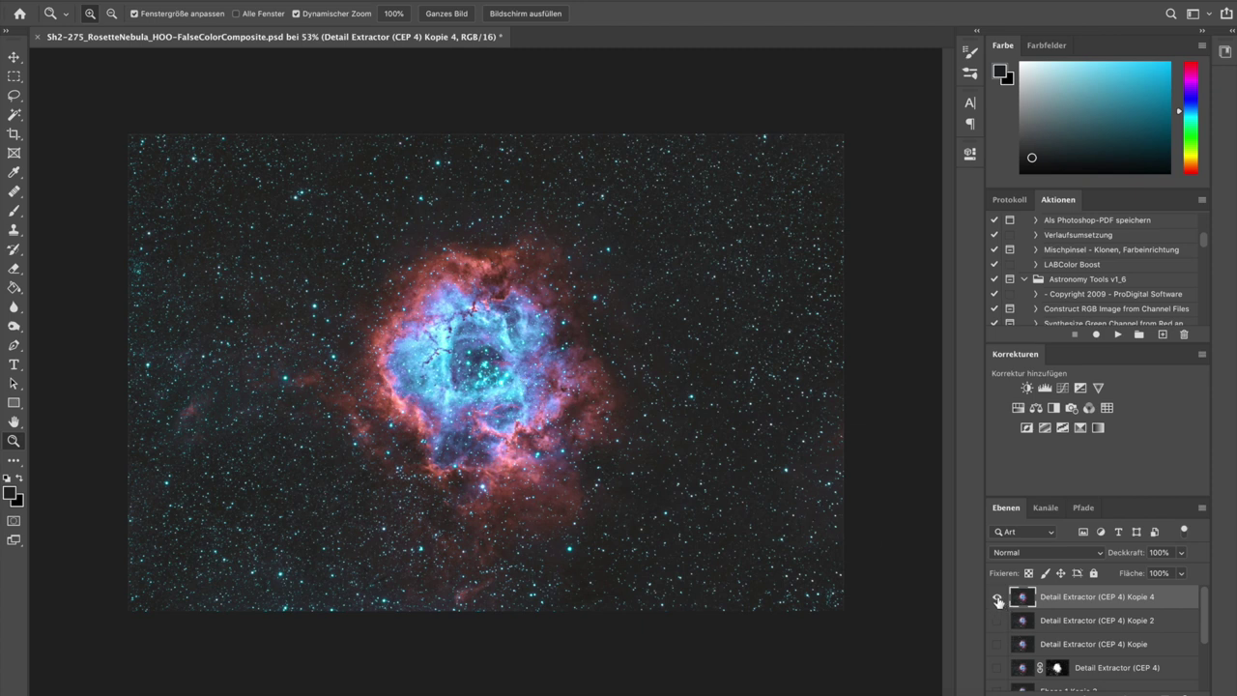
left_click(999, 599)
left_click(999, 599)
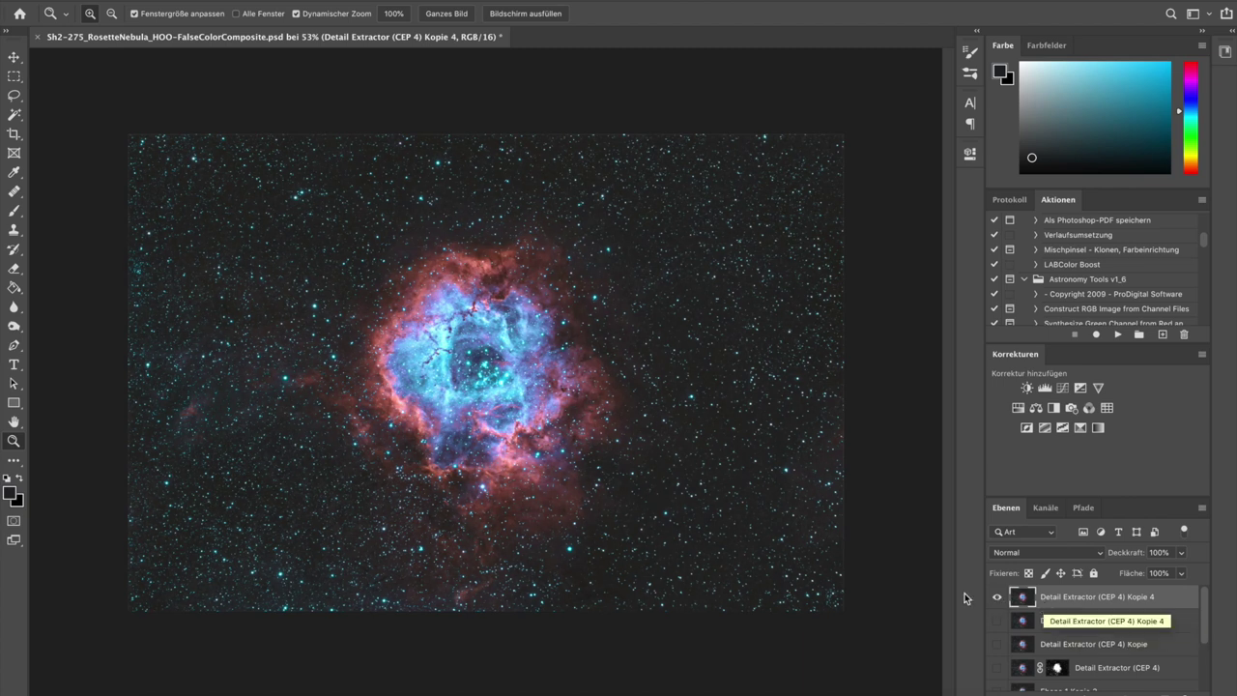
Duplicate the Camera Raw-edited layer and compare the copy with the layer directly beneath it.
left_click_drag(1107, 609, 1102, 695)
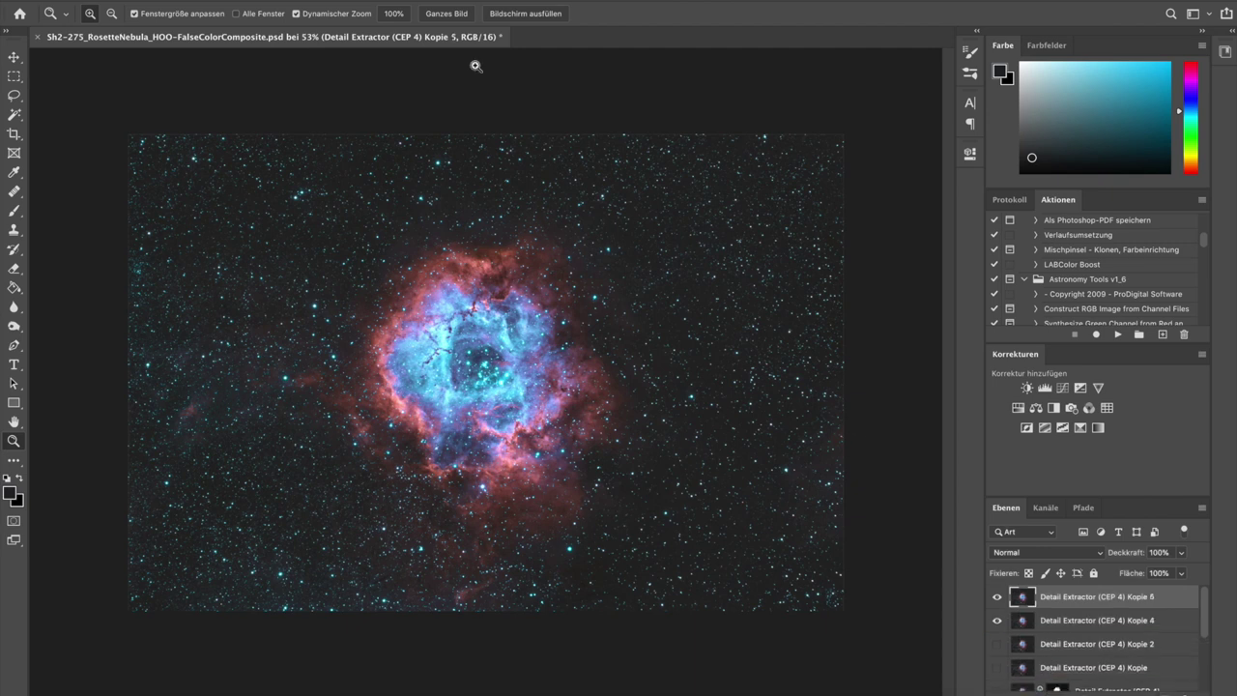
left_click(391, 1)
left_click(391, 1)
left_click(408, 2)
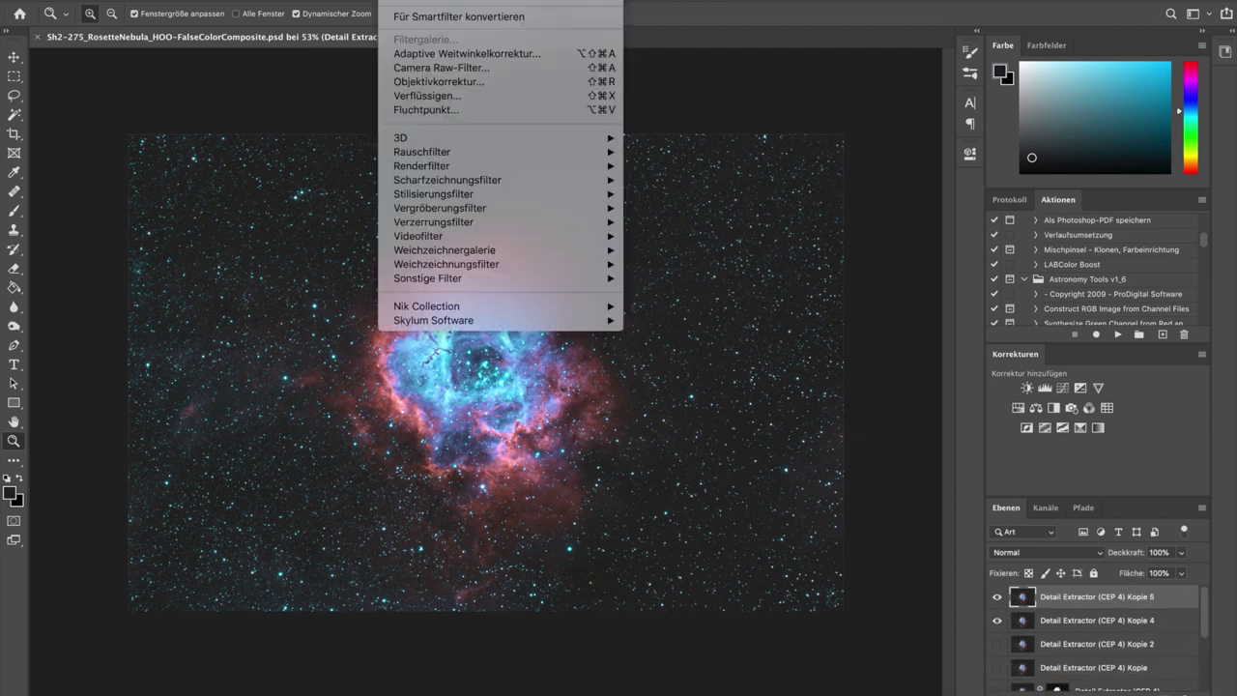
left_click(408, 3)
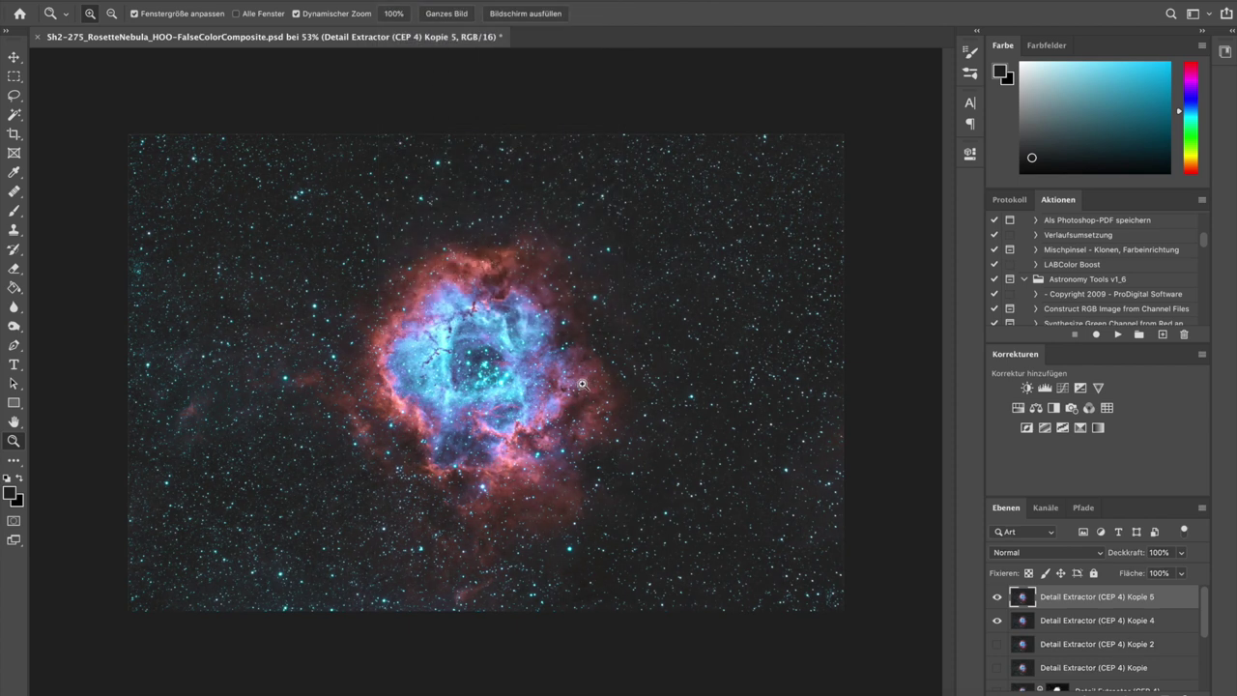
left_click(998, 598)
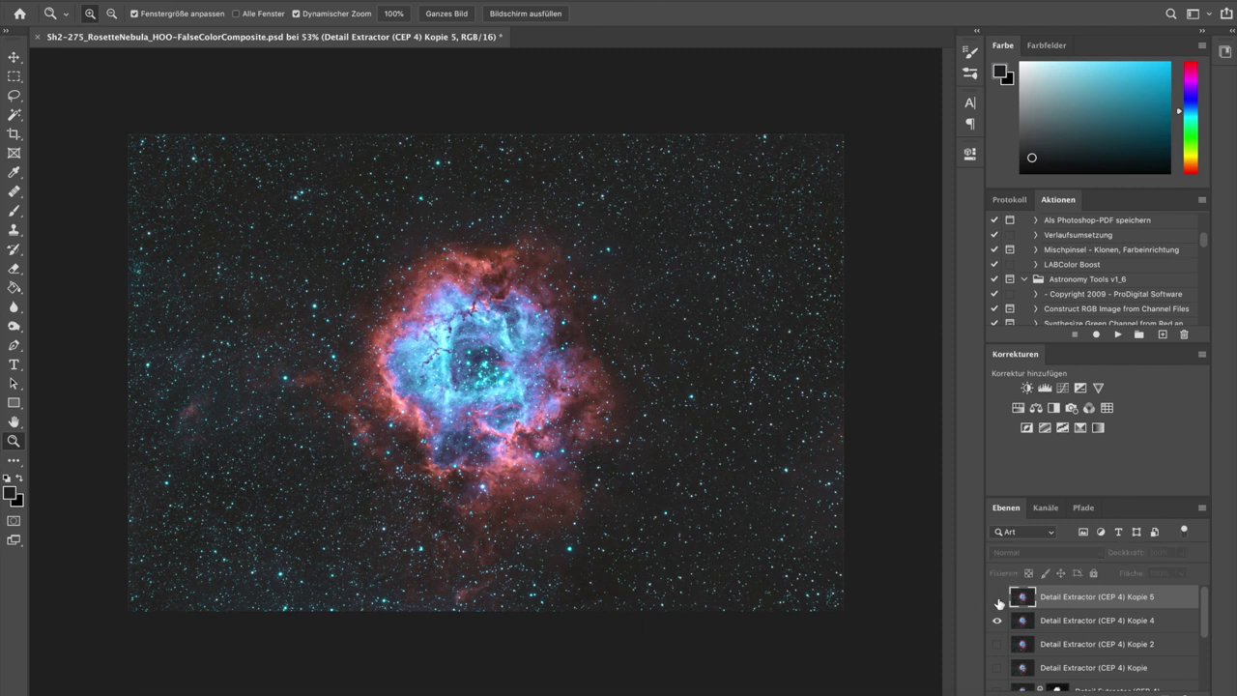
left_click(997, 599)
left_click(997, 599)
left_click(998, 599)
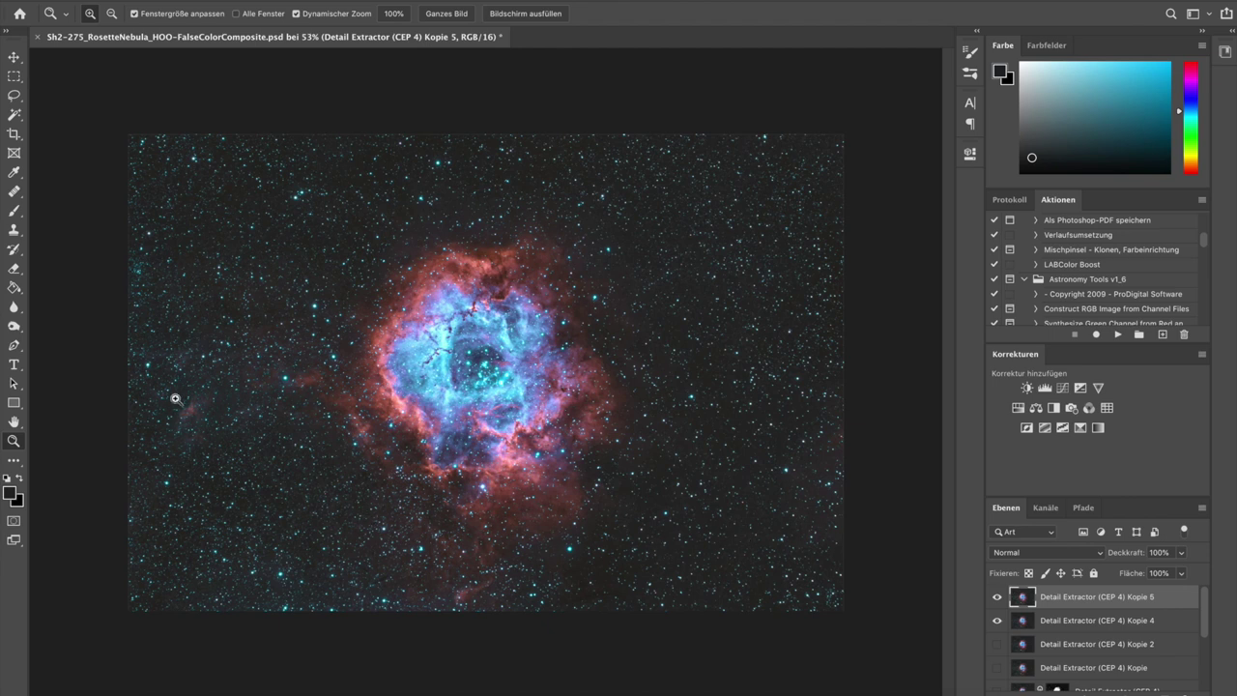
Crop a narrow border off the image at the 2:3 (4:6) ratio, shifting the nebula slightly within the frame.
left_click(12, 135)
left_click_drag(126, 126, 143, 145)
left_click_drag(517, 403, 525, 406)
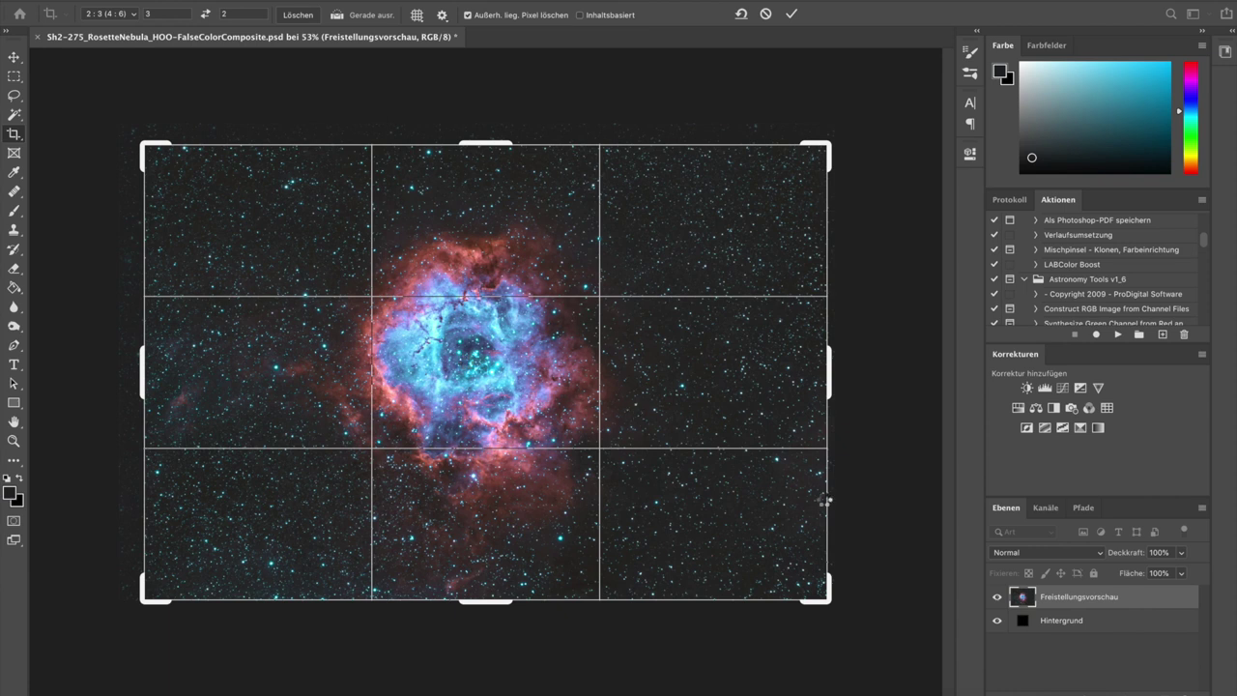
key("Return")
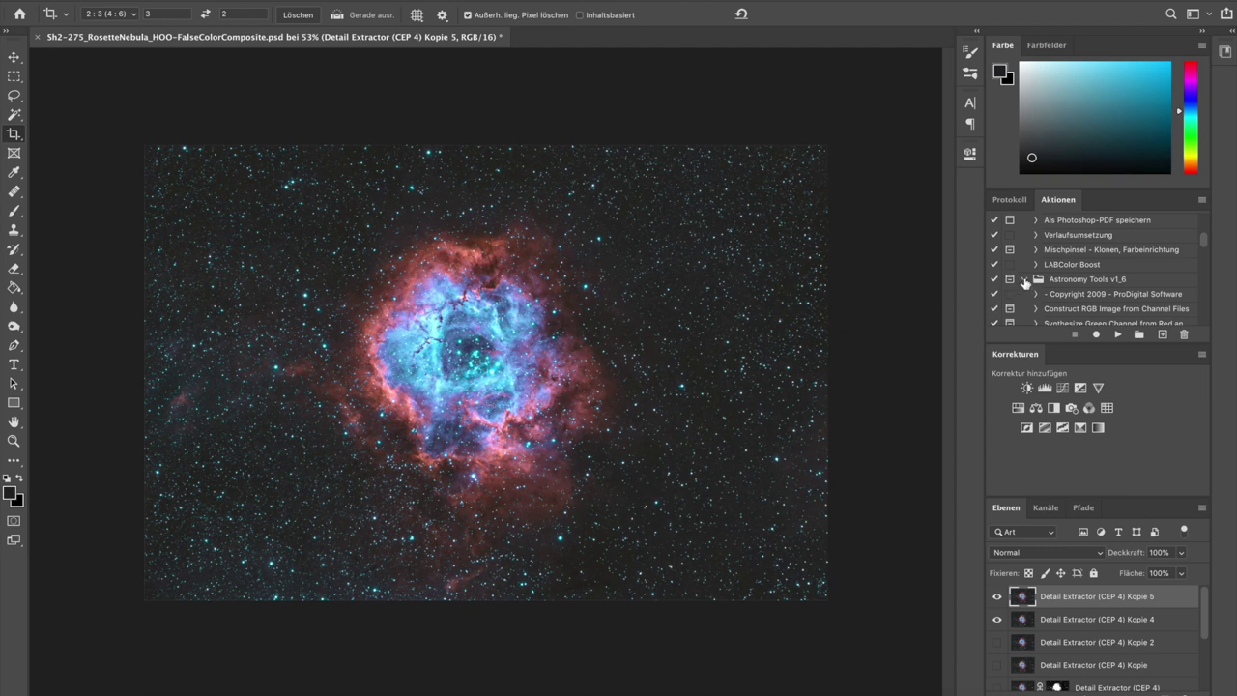
Run the ClariSKY 3 action from the ClariSKY set on the cropped image.
left_click_drag(1205, 247, 1217, 312)
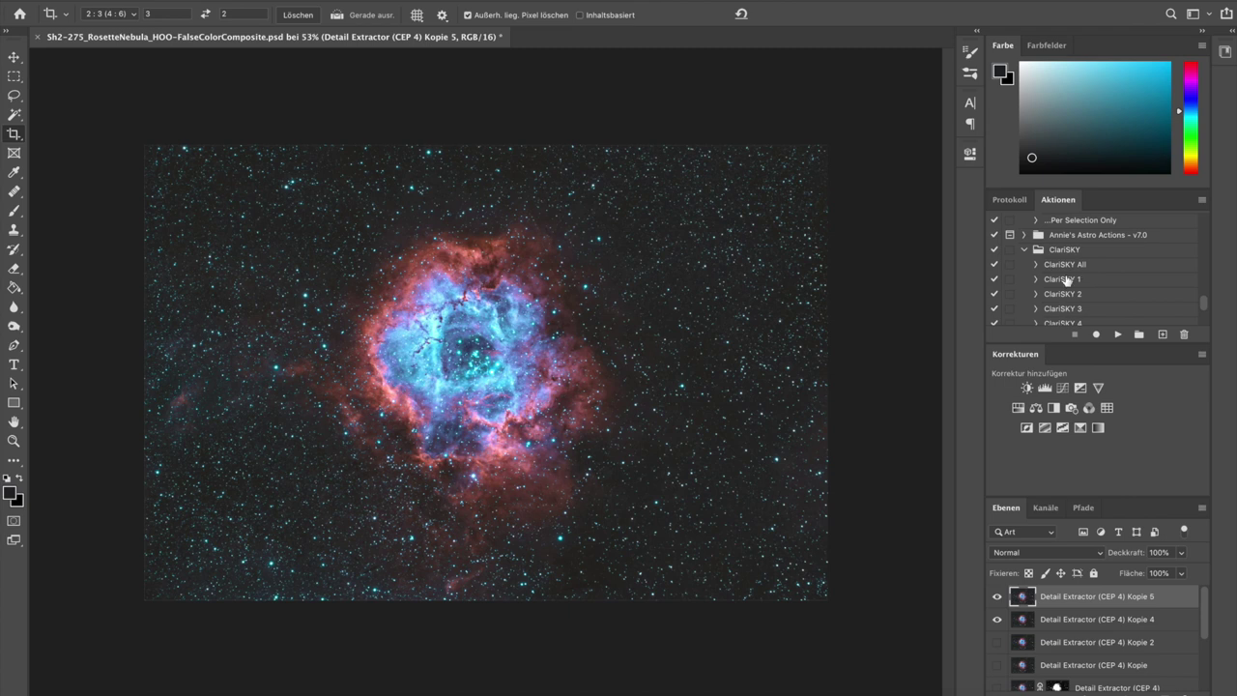
scroll(1204, 308, "down", 1)
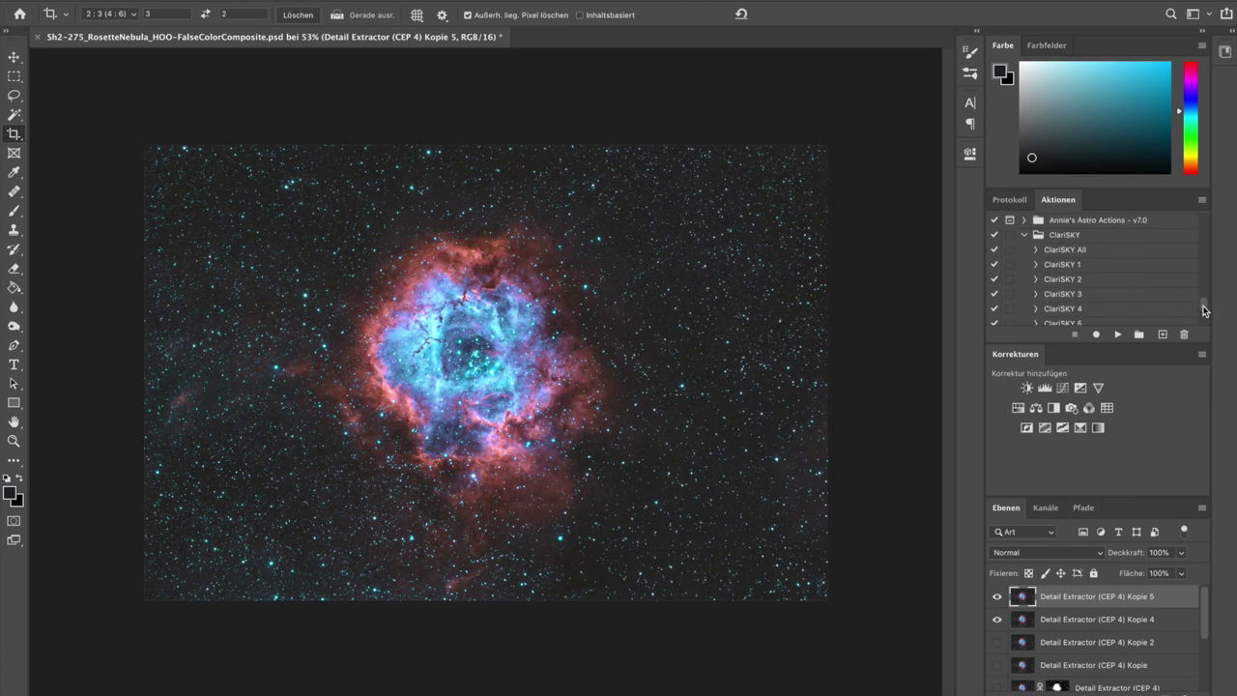
left_click(1083, 294)
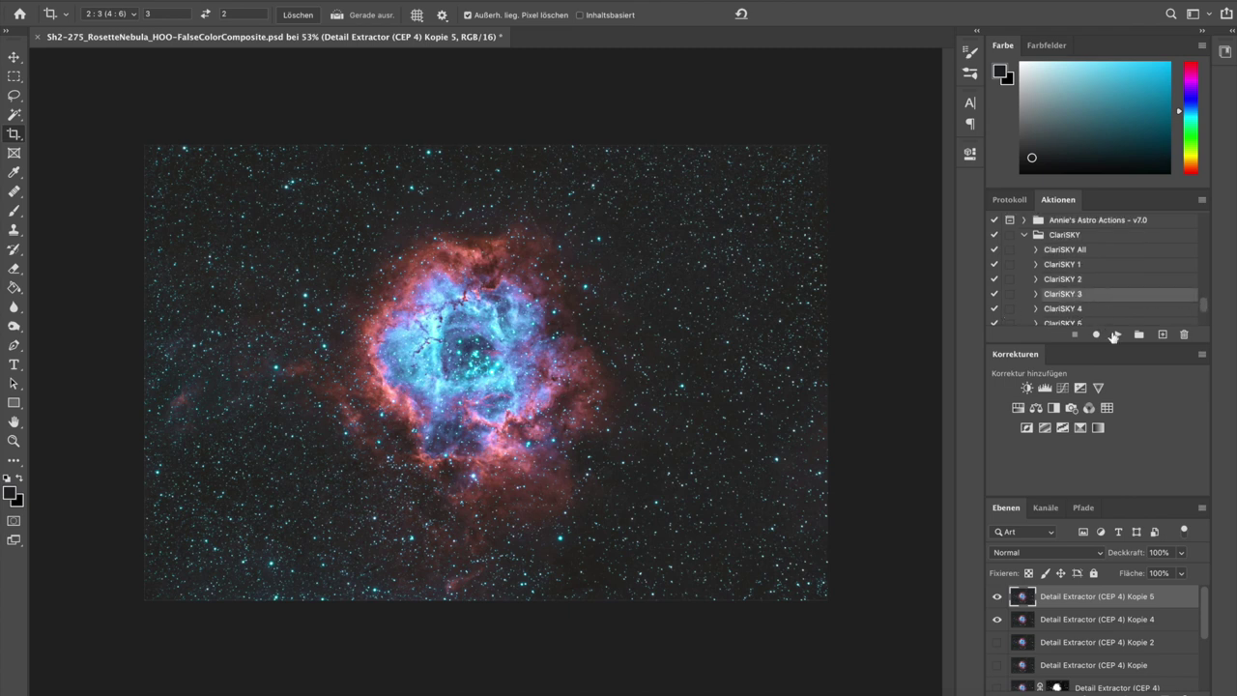
left_click(1118, 336)
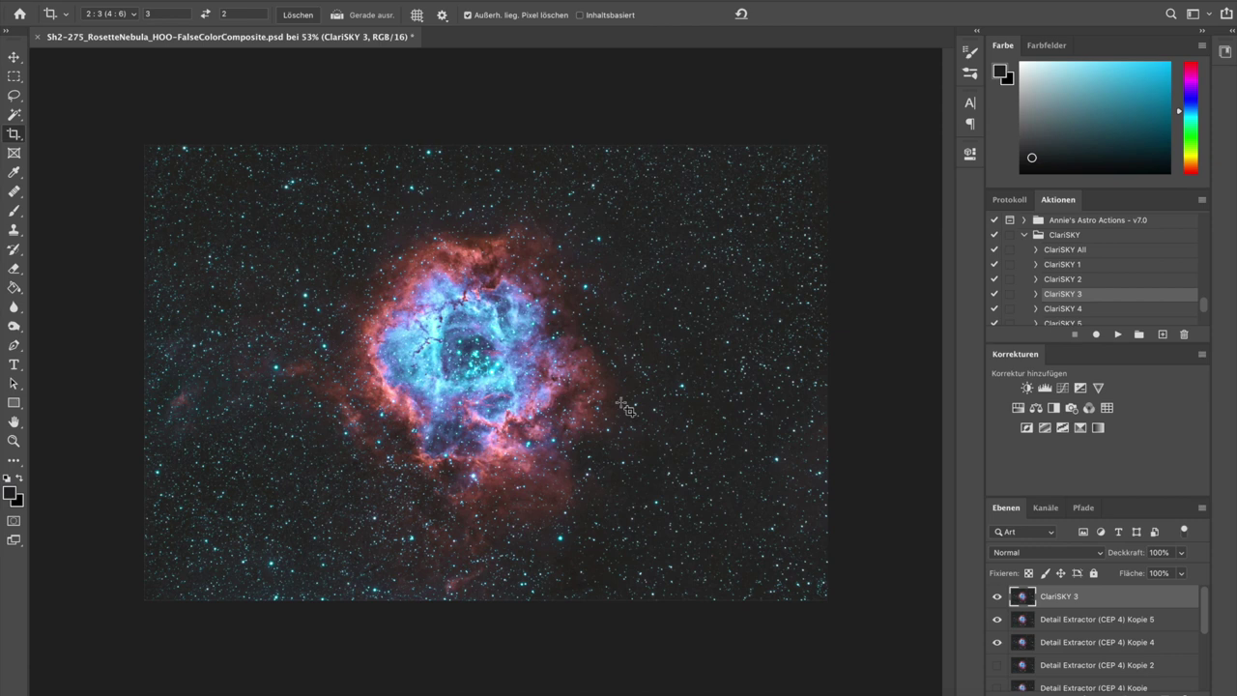
Compare the whole image with and without the ClariSKY 3 layer.
left_click(1000, 600)
left_click(1000, 600)
left_click(1000, 601)
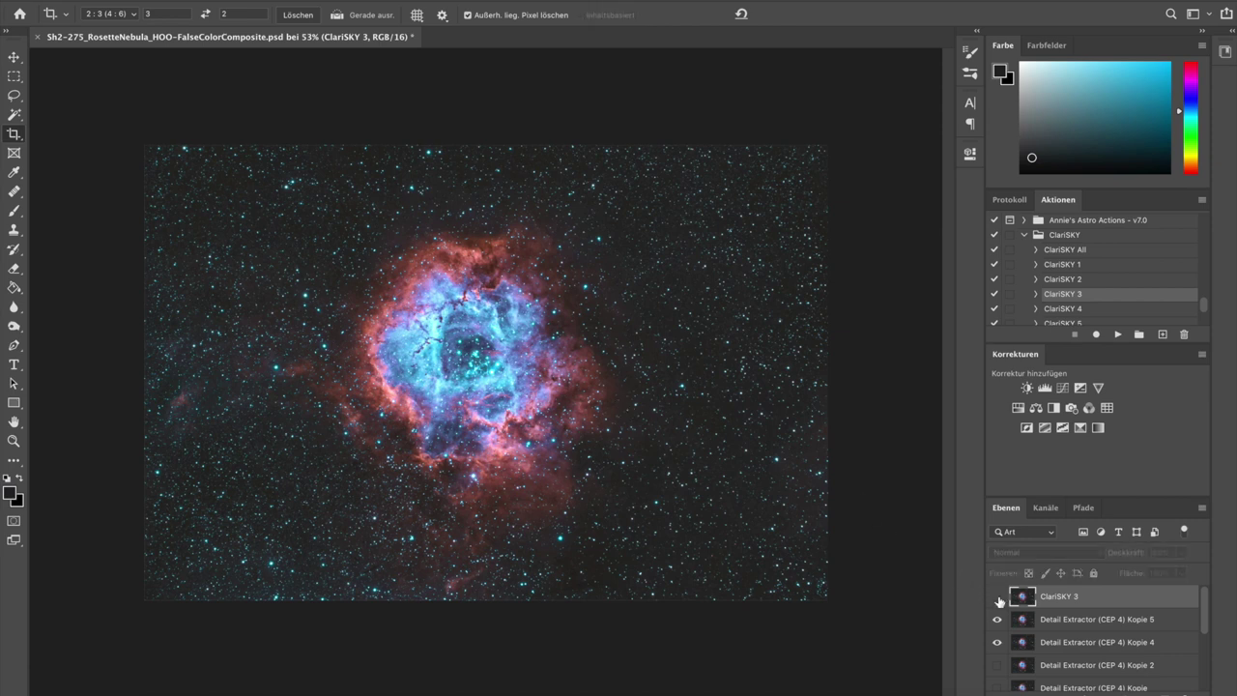
left_click(999, 601)
left_click(1000, 600)
left_click(1000, 601)
left_click(1000, 600)
Compare the nebula's core and surrounding stars up close with and without the ClariSKY 3 layer.
key("ctrl+plus")
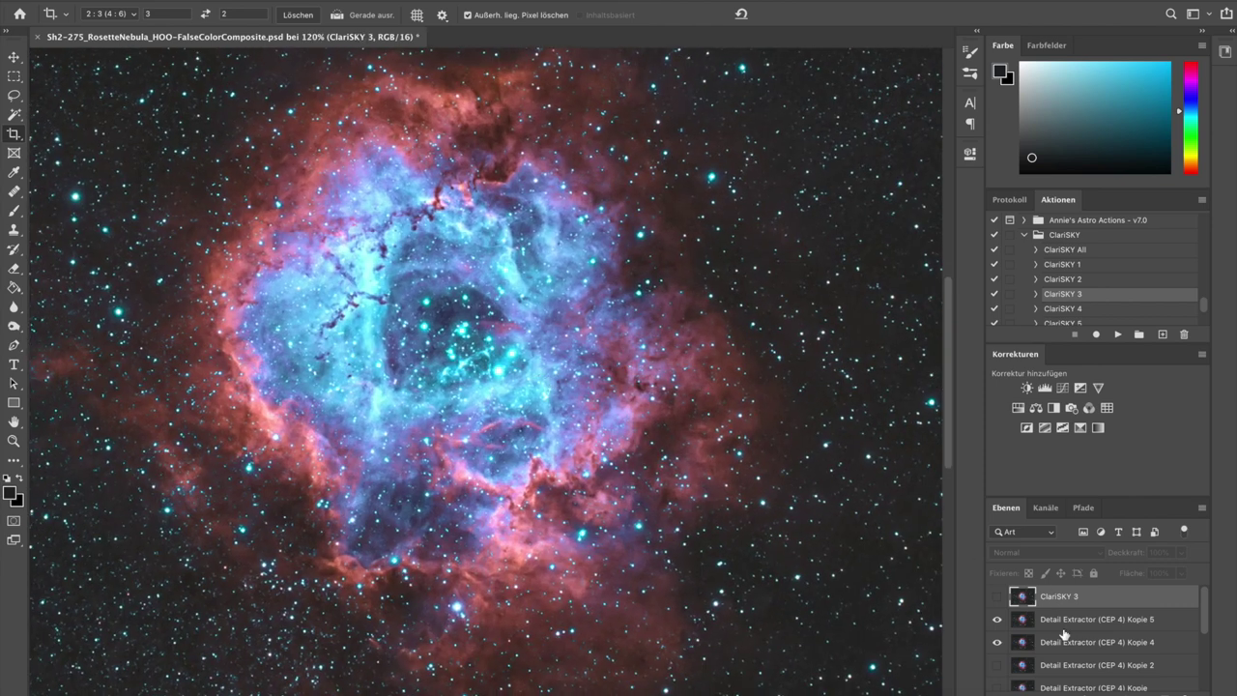
left_click(999, 601)
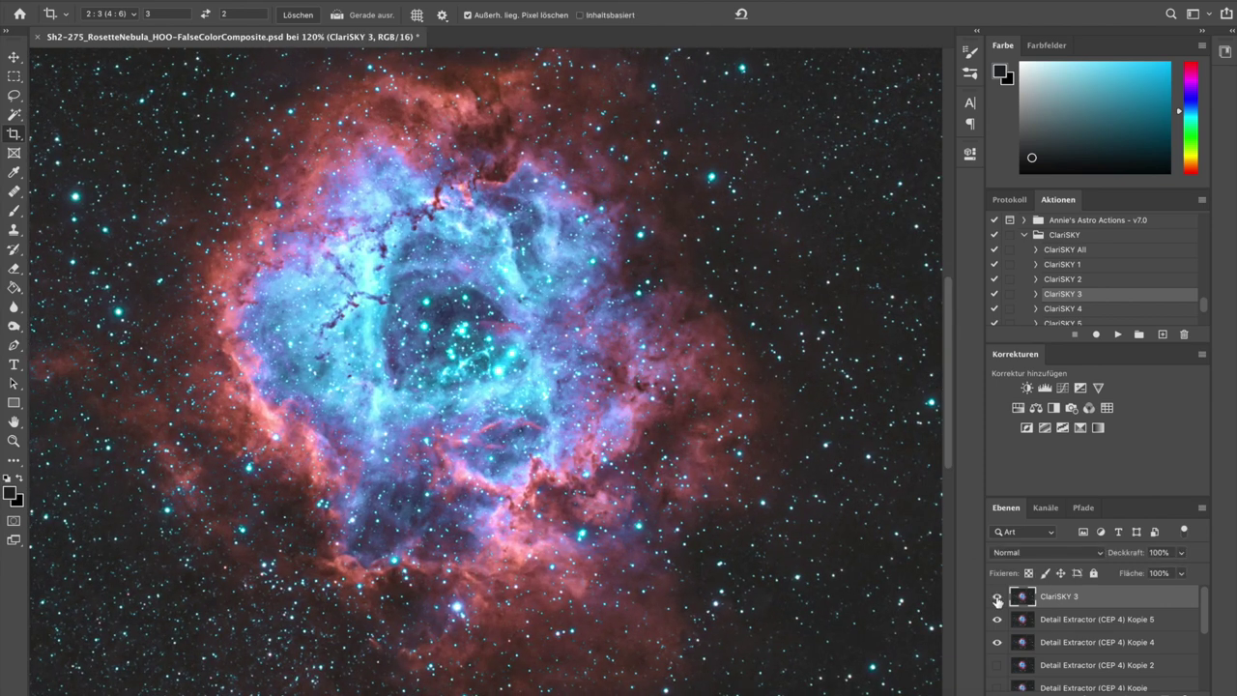
left_click(998, 600)
left_click(999, 600)
left_click(999, 600)
left_click(998, 601)
left_click(996, 600)
left_click(996, 600)
left_click(997, 600)
left_click(997, 600)
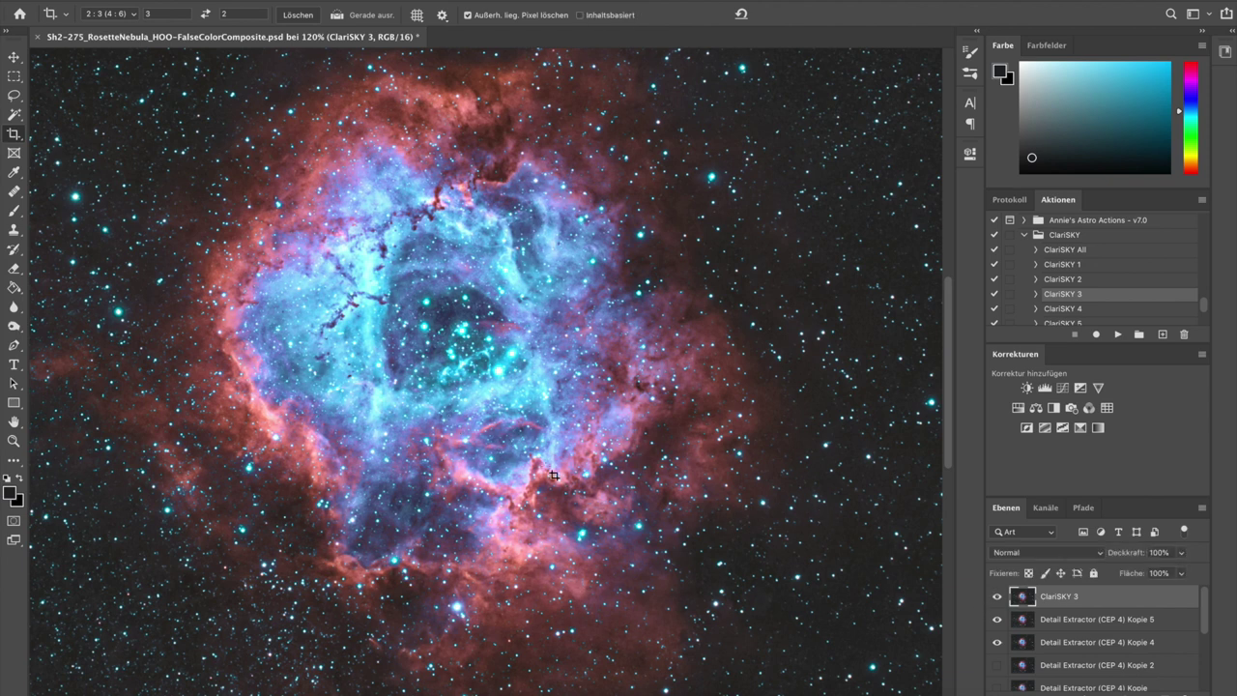
Hide the layers Detail Extractor (CEP 4) Kopie 5 and Kopie 4, and compare the ClariSKY 3 result with the unprocessed image beneath.
left_click(16, 442)
left_click_drag(376, 382, 362, 370)
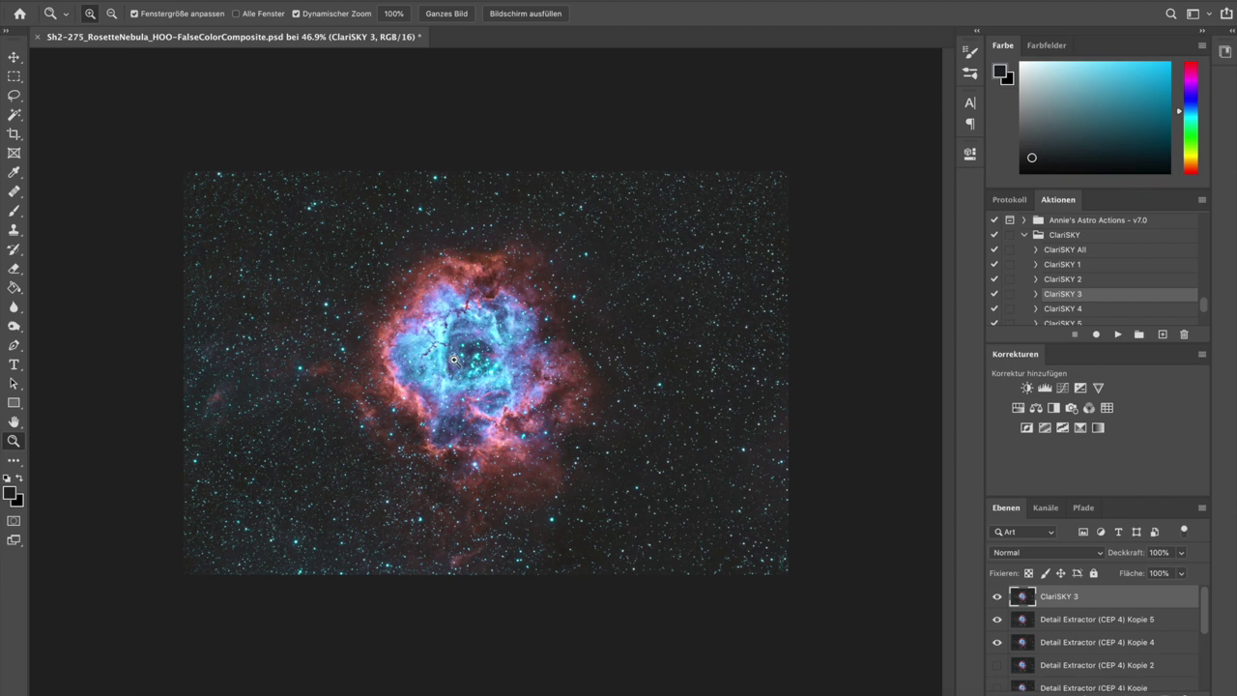
left_click_drag(458, 362, 419, 375)
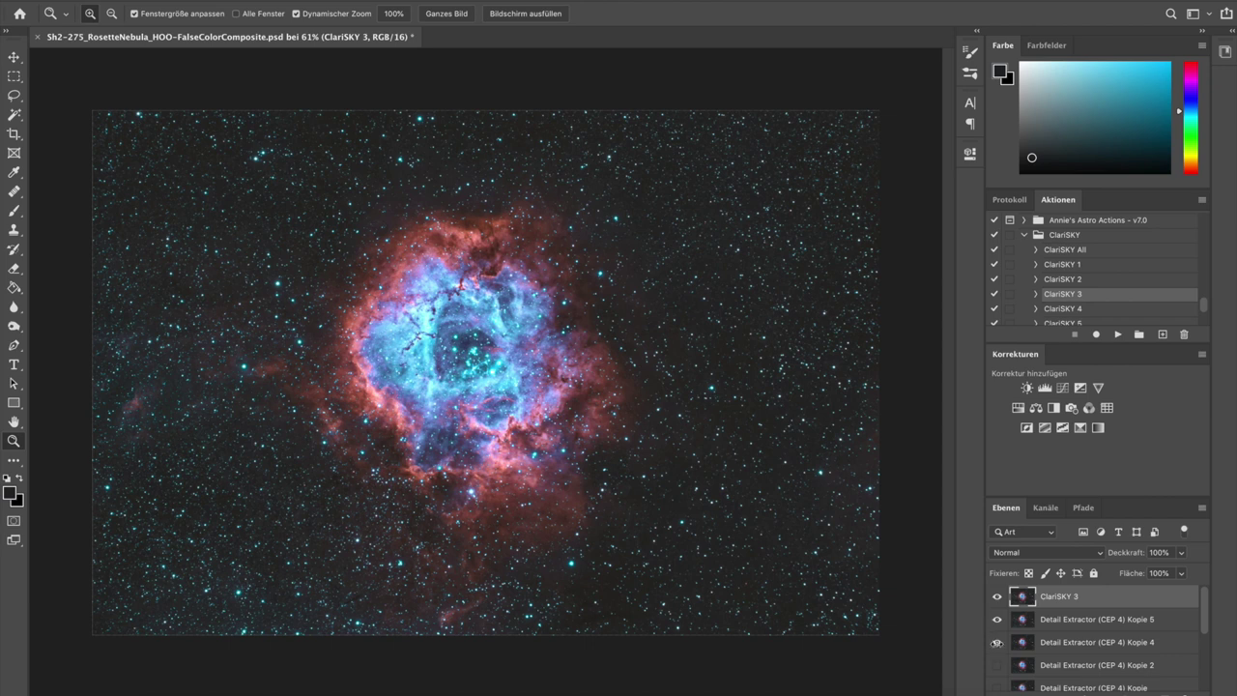
left_click_drag(998, 619, 998, 644)
left_click(997, 599)
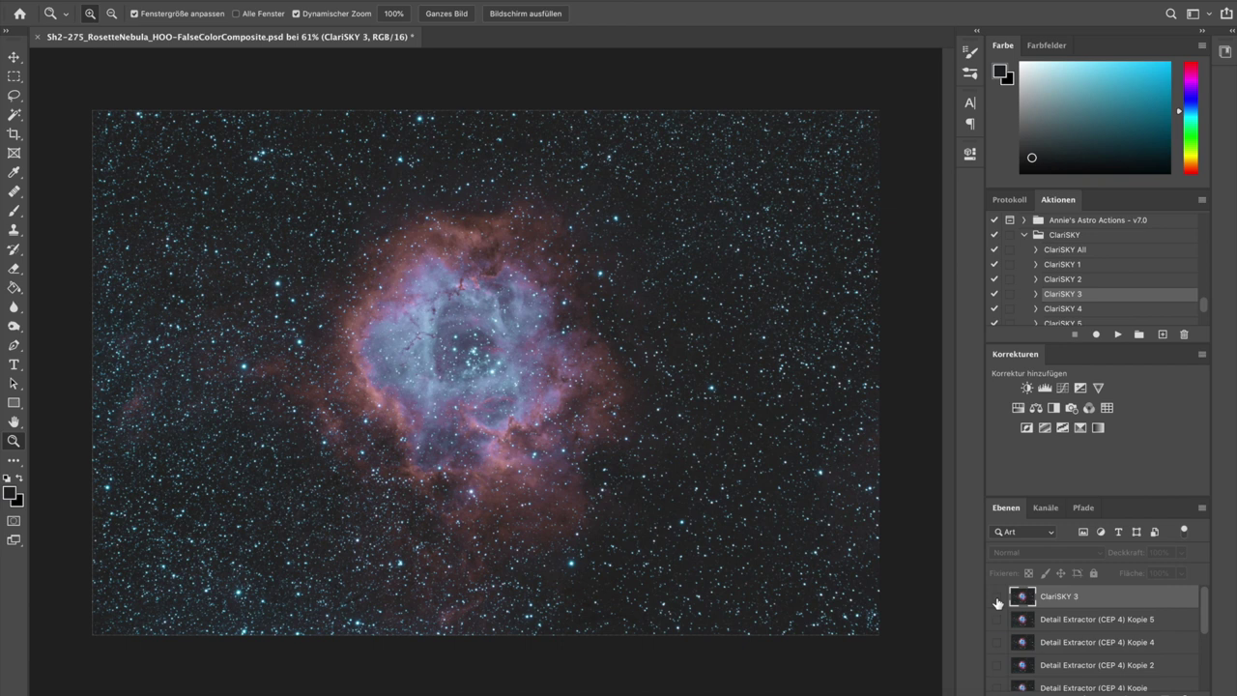
left_click(998, 599)
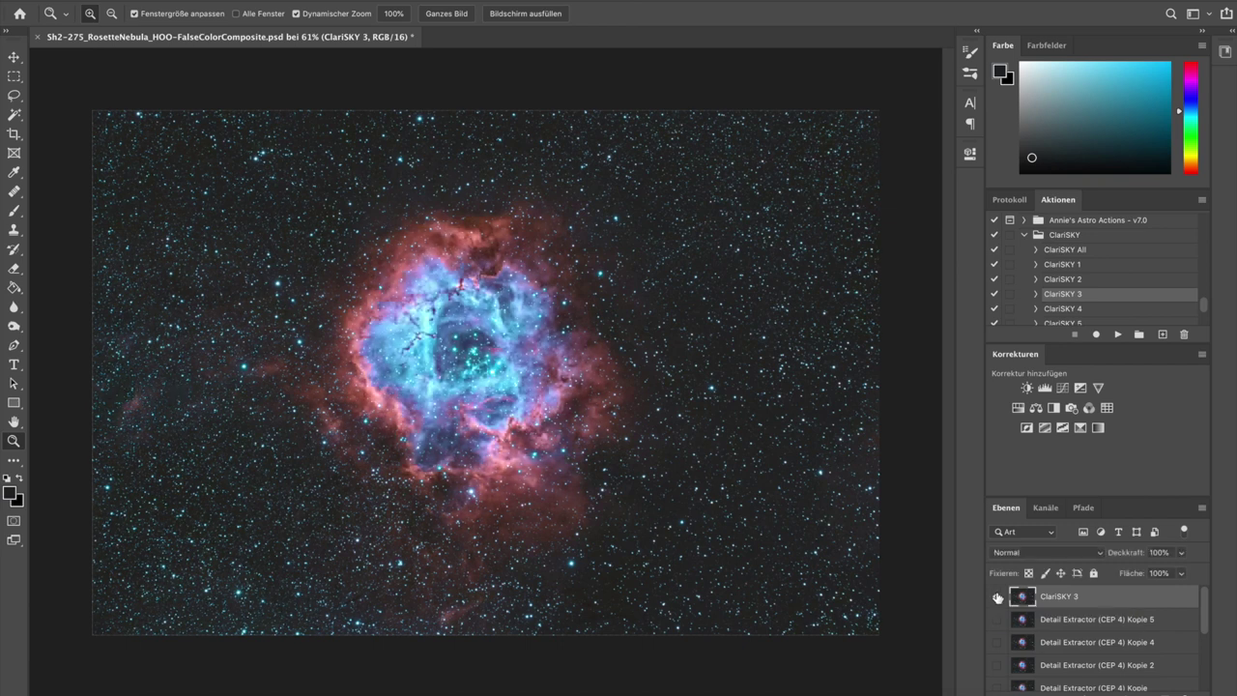
left_click(998, 598)
left_click(998, 599)
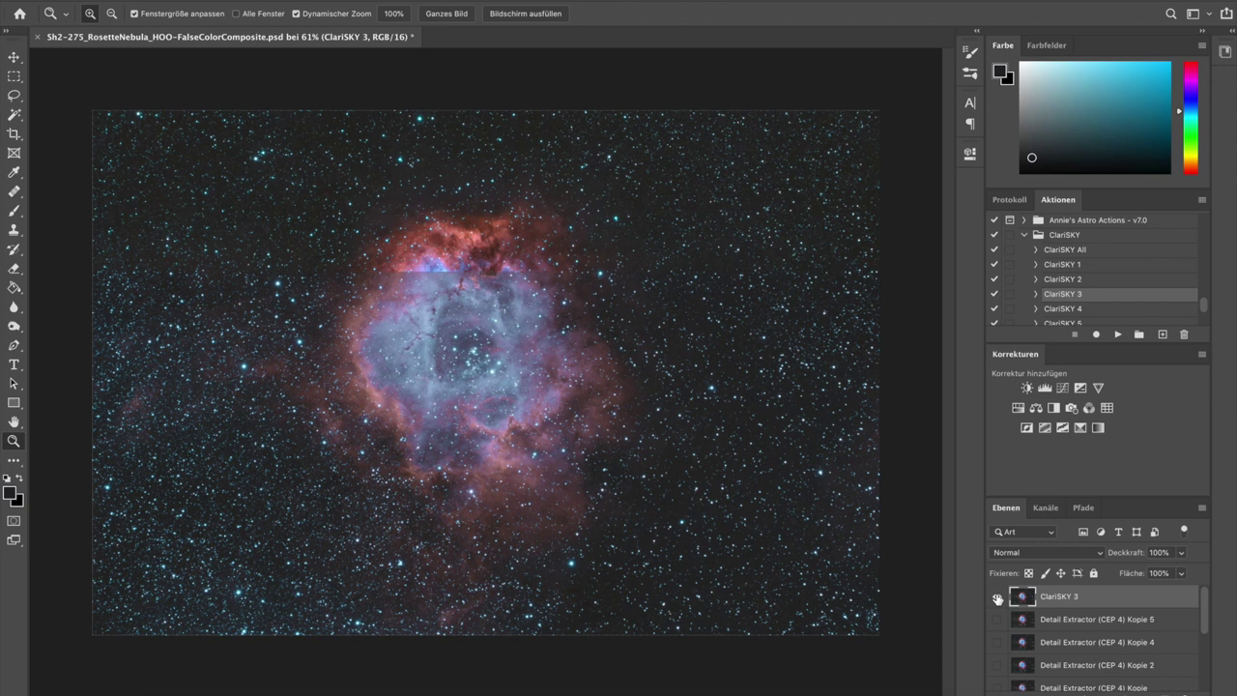
left_click(998, 598)
left_click(998, 598)
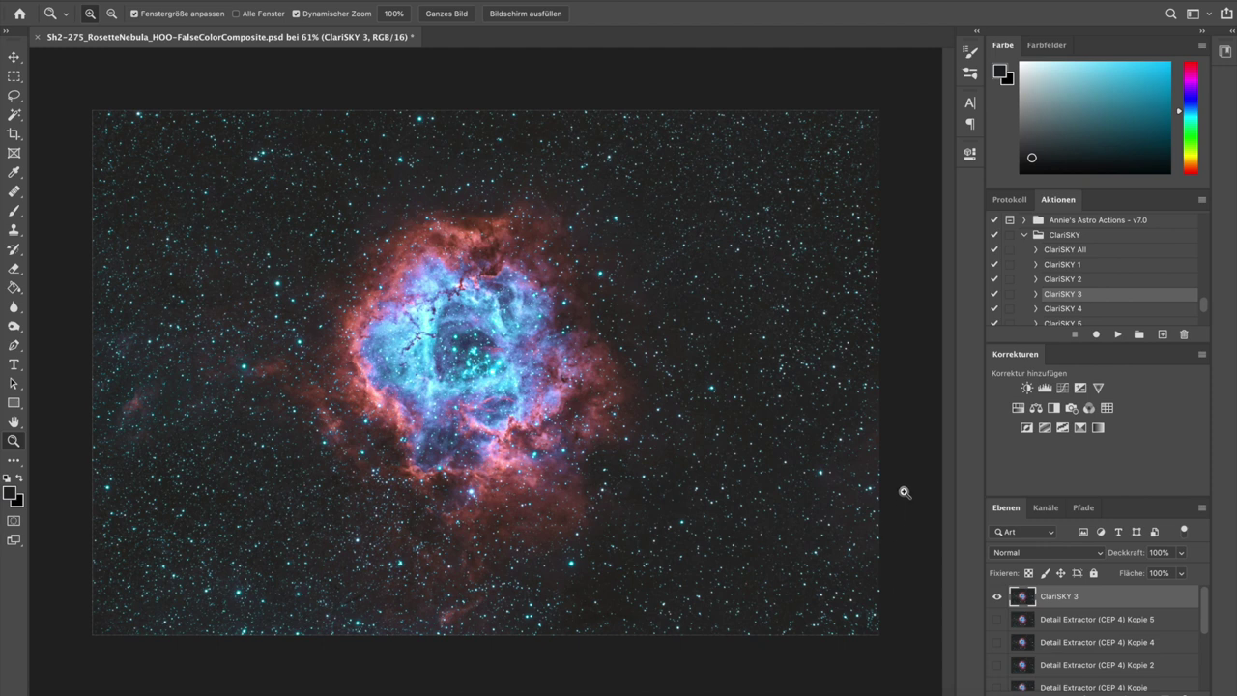
Examine the finished image's nebula filaments and stars up close, and check the overall composition.
left_click_drag(507, 488, 565, 489)
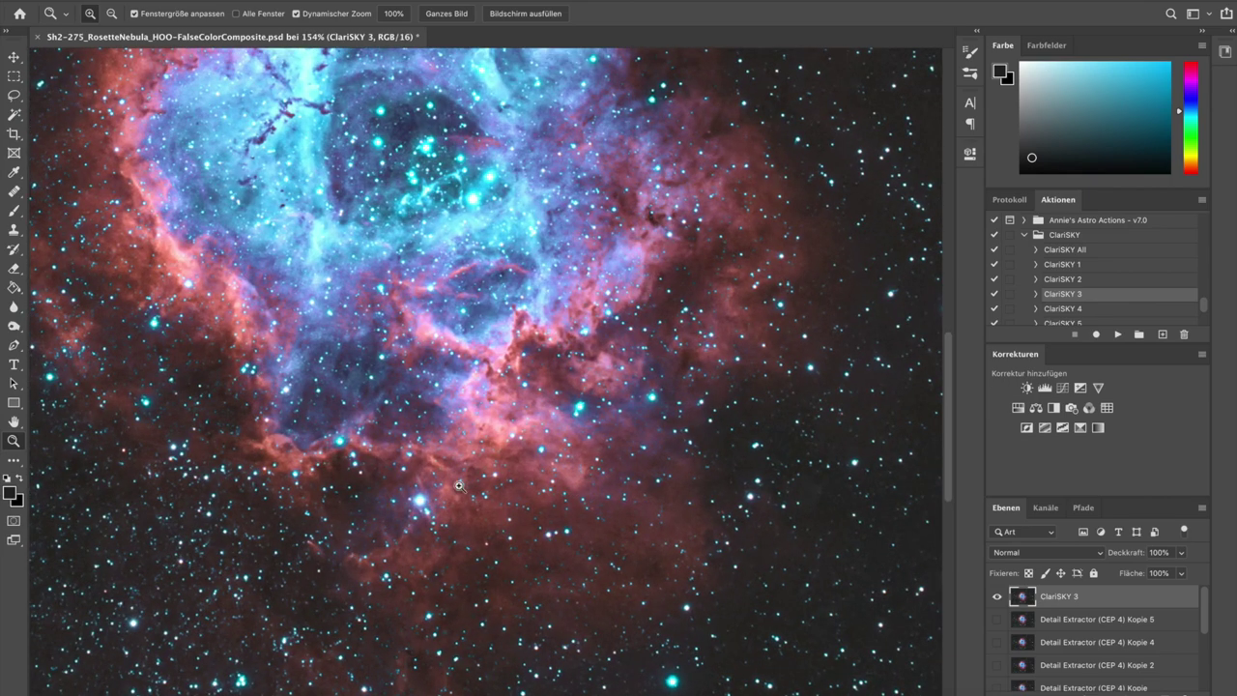
scroll(447, 499, "down", 3)
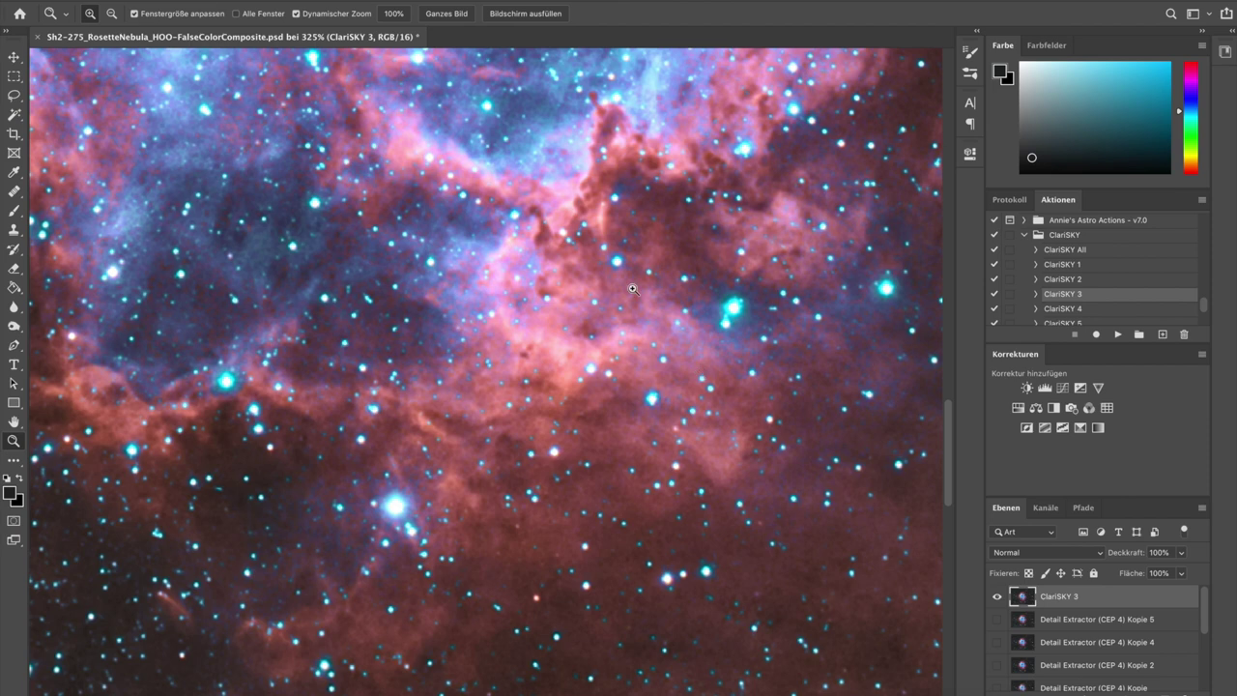
left_click_drag(628, 387, 549, 383)
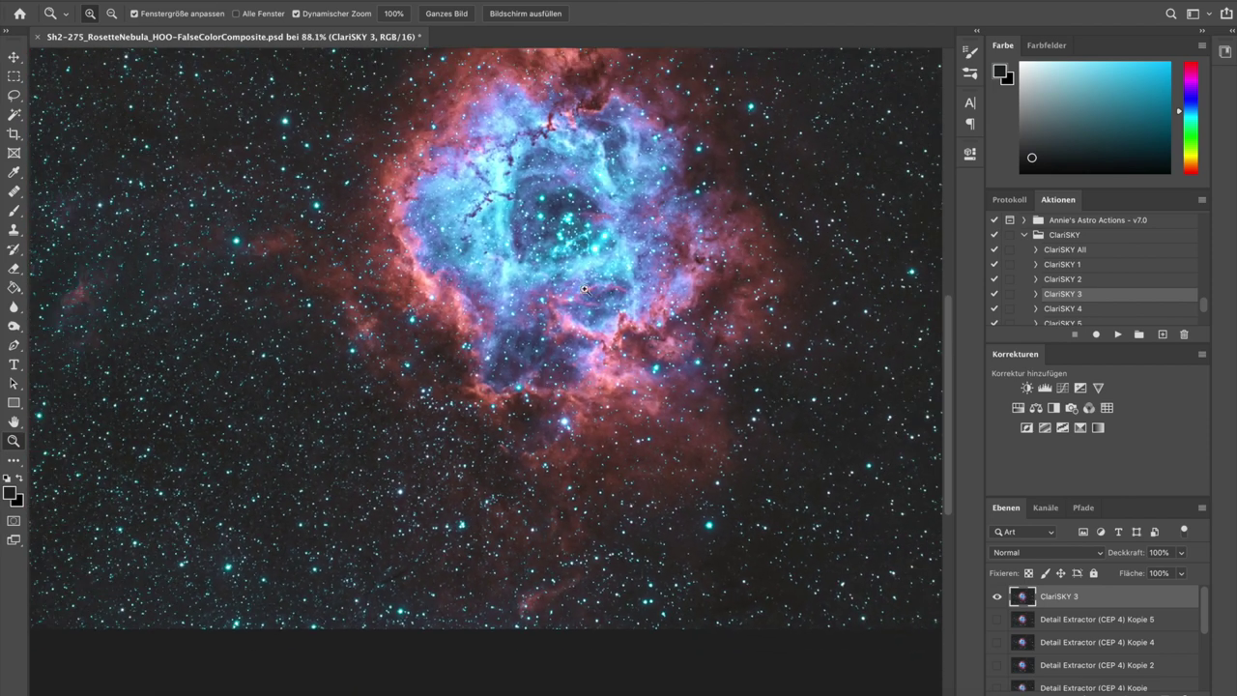
left_click_drag(948, 380, 947, 363)
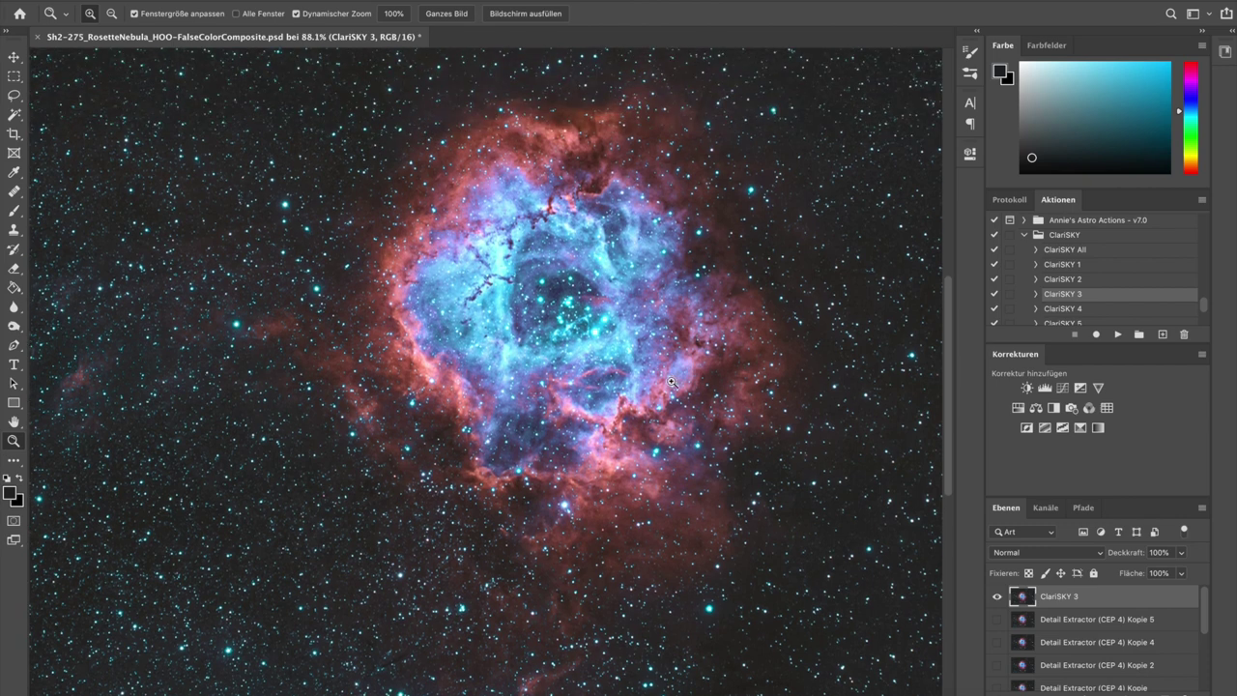
left_click_drag(642, 383, 622, 380)
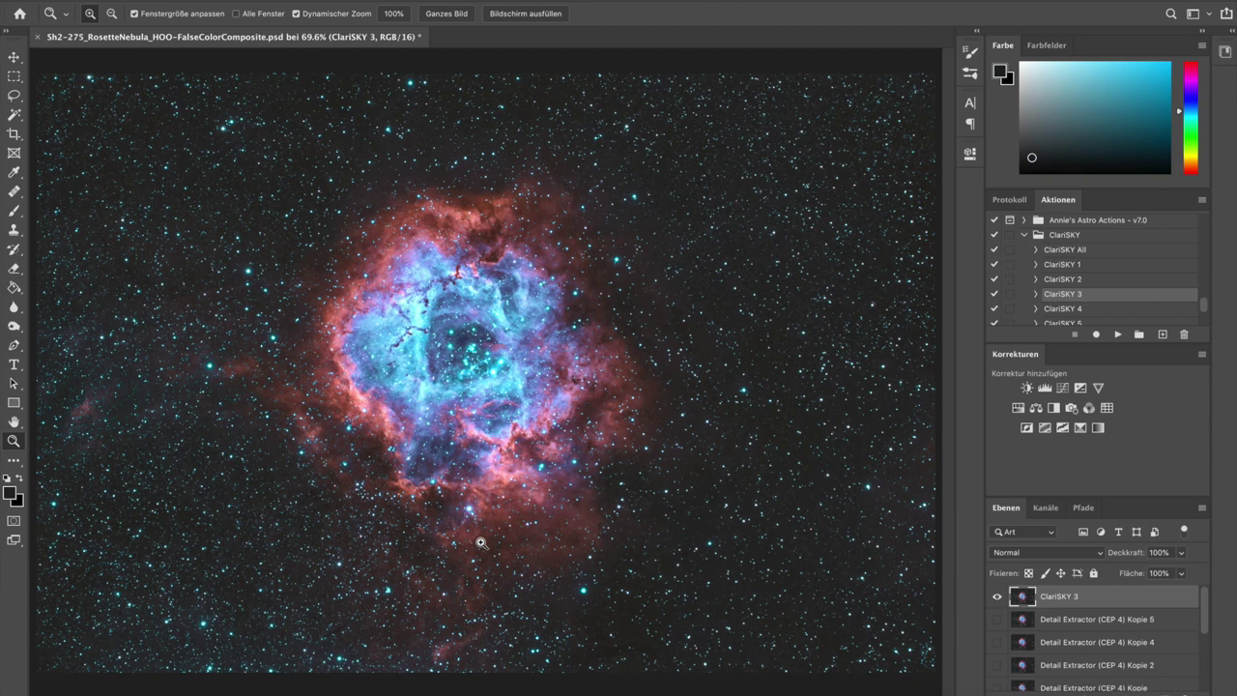
left_click(408, 393)
left_click_drag(411, 373, 372, 371)
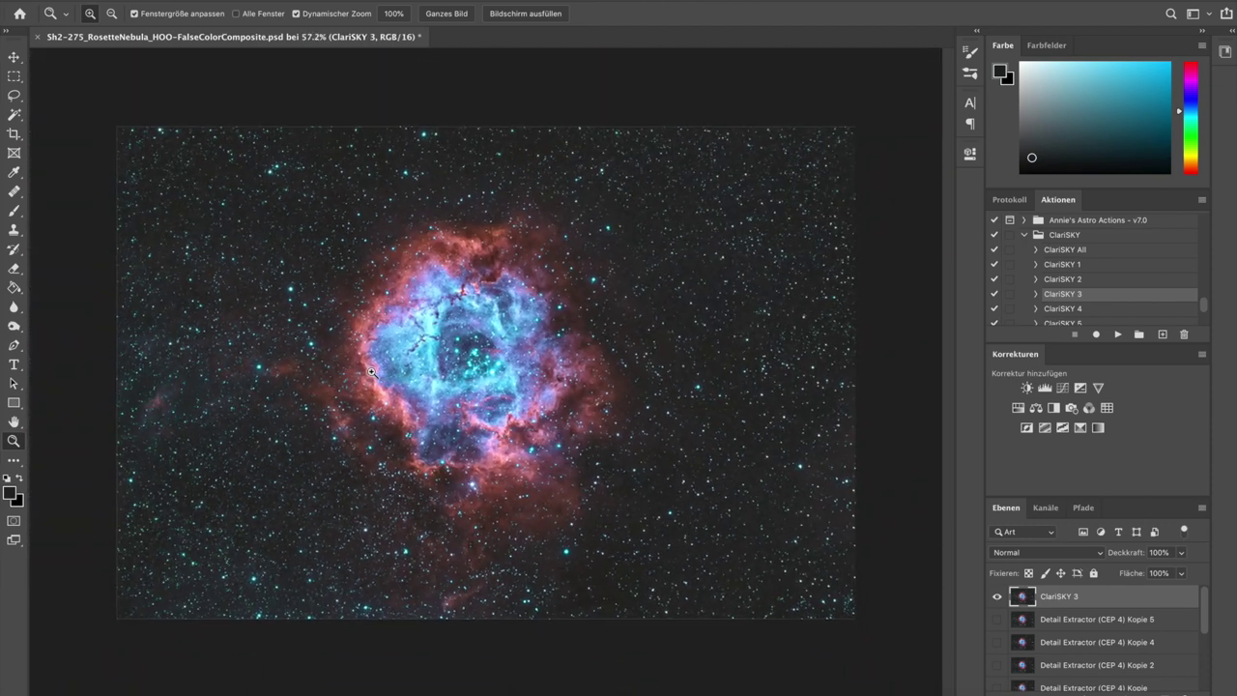
left_click(375, 372)
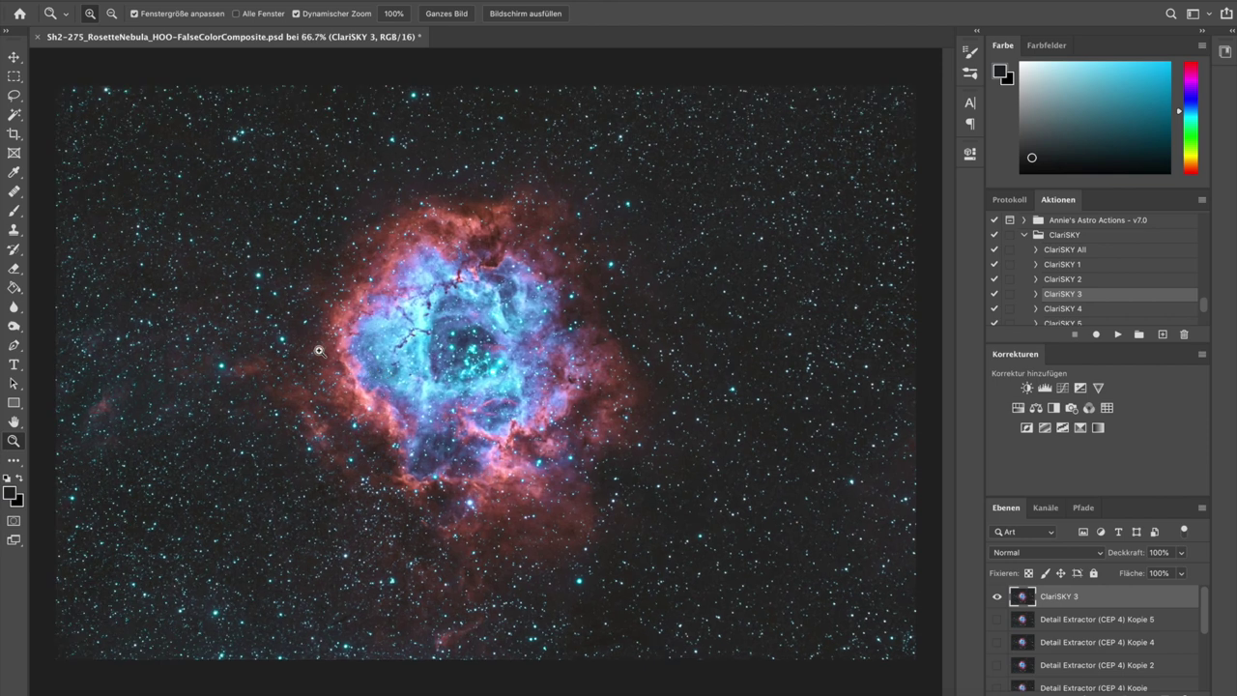